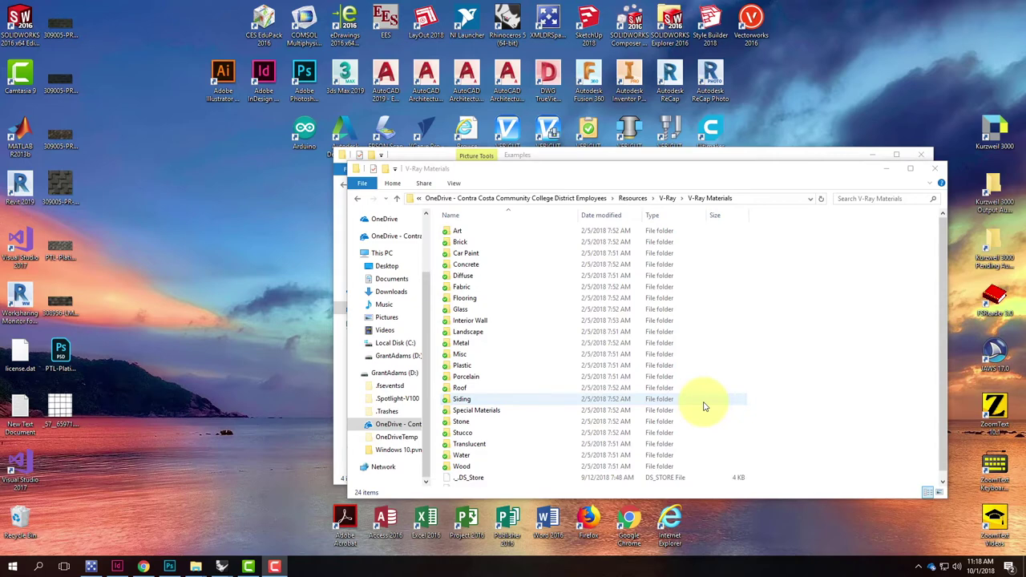
# Switch to Photoshop to view the layered shingle siding example image
pyautogui.doubleClick(591, 400)
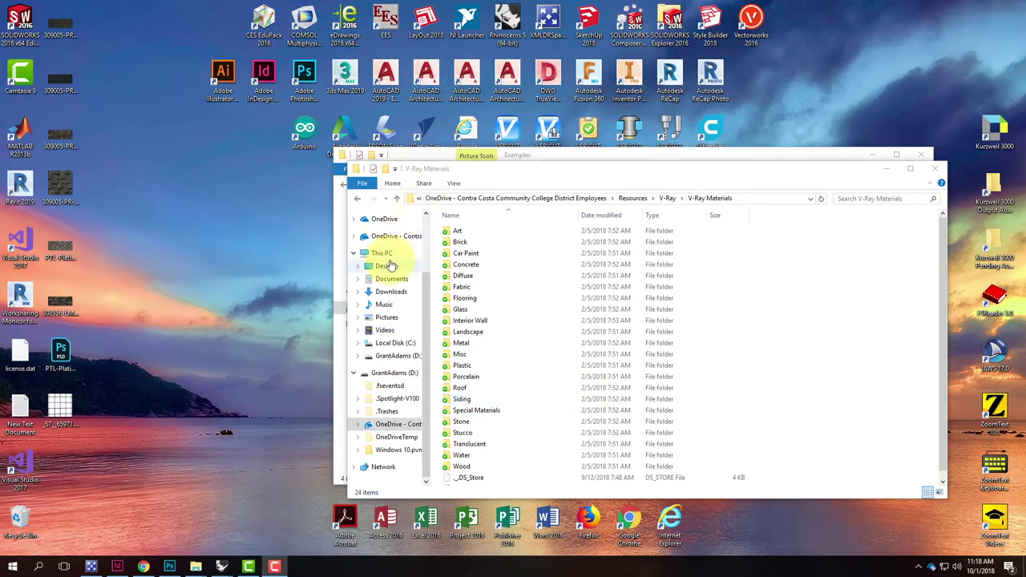
pyautogui.click(170, 566)
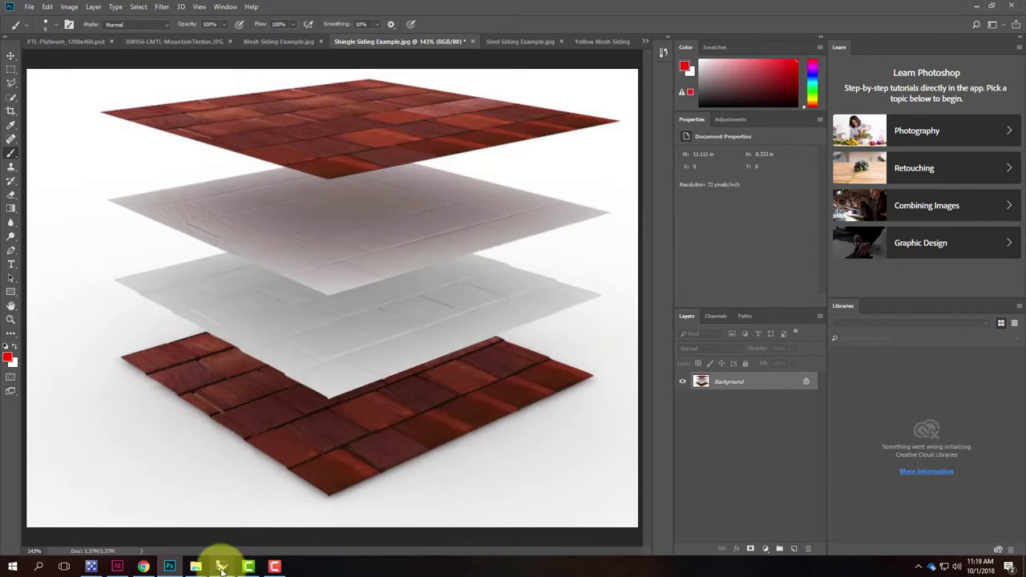
# Switch to Chrome and open Exercise 210 from the Fall 2018 Digital Tools For Architects exercises, showing its introduction and instructions
pyautogui.click(143, 566)
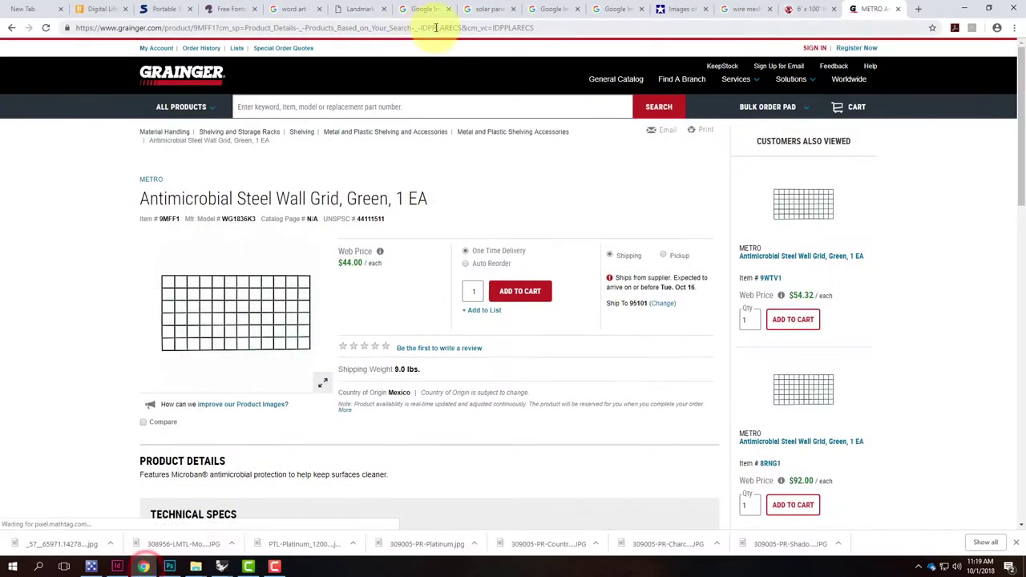
pyautogui.click(92, 9)
pyautogui.scroll(2, 497, 156)
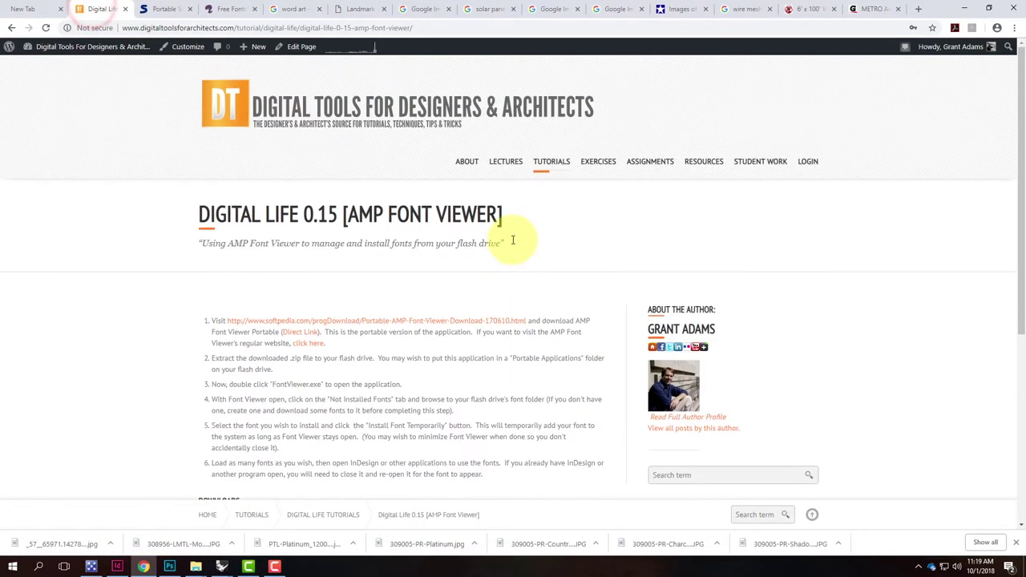
pyautogui.moveTo(604, 176)
pyautogui.moveTo(552, 165)
pyautogui.click(508, 207)
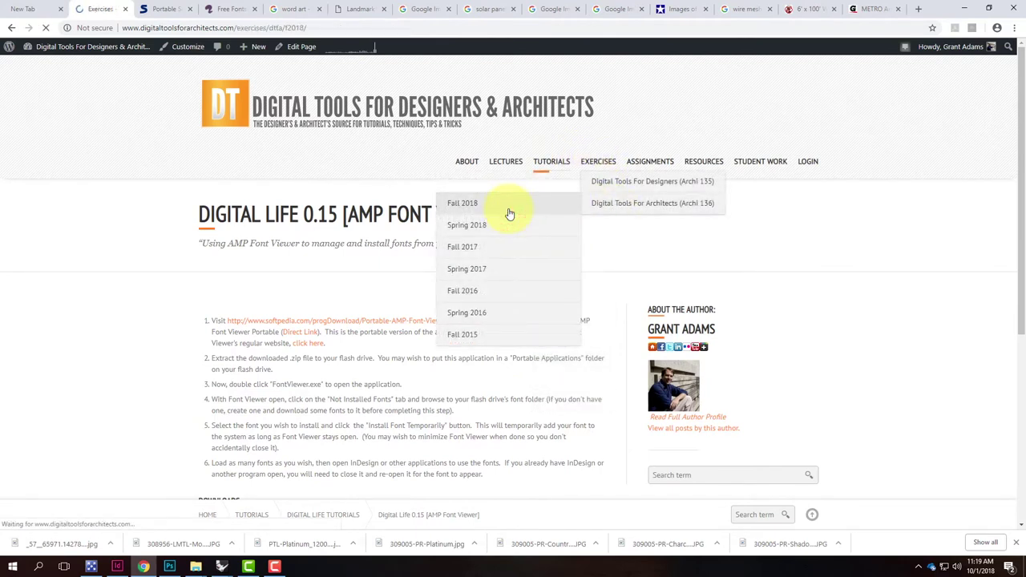
pyautogui.scroll(-2, 508, 213)
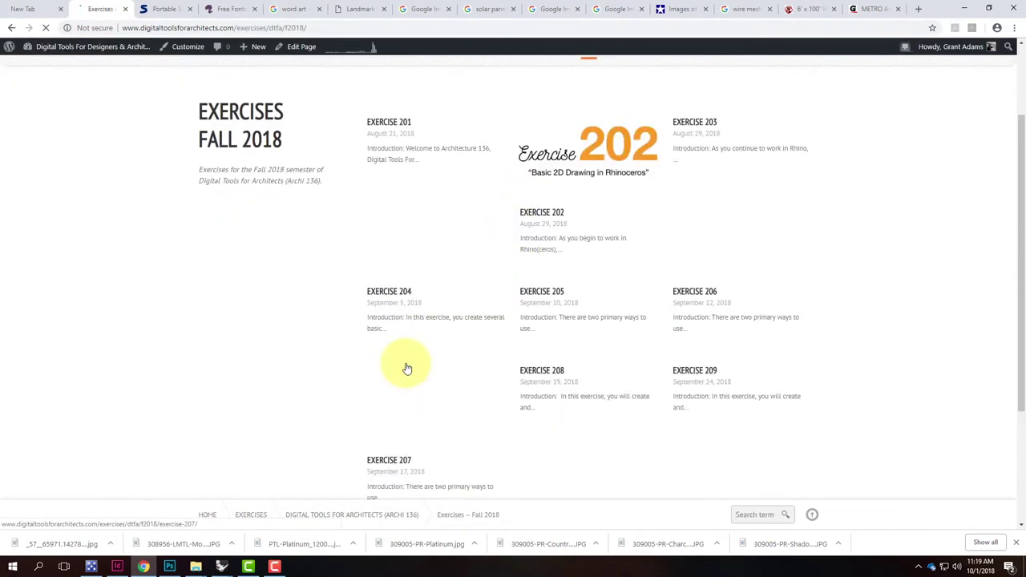
pyautogui.scroll(-3, 401, 377)
pyautogui.click(464, 398)
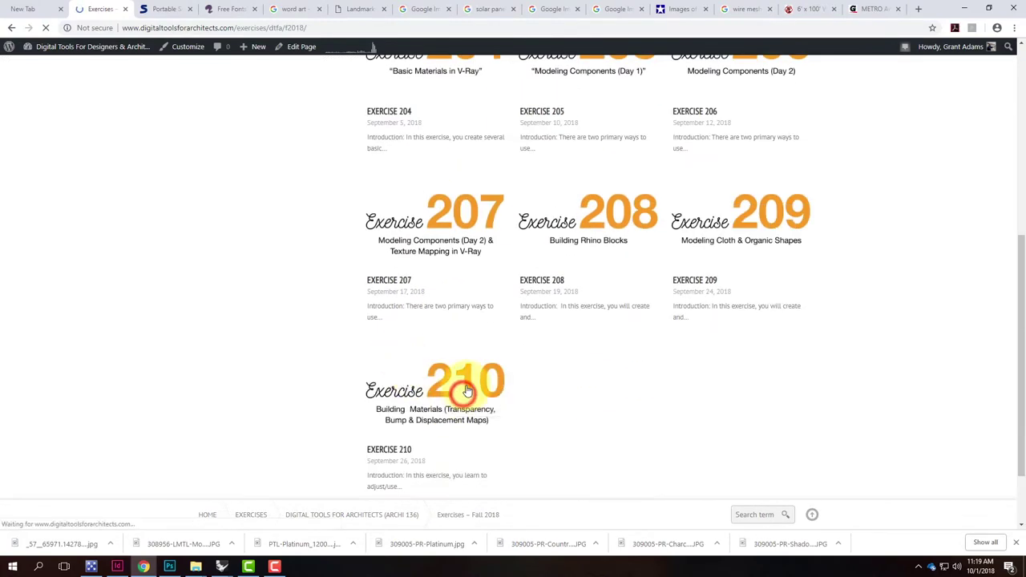
pyautogui.scroll(-3, 497, 361)
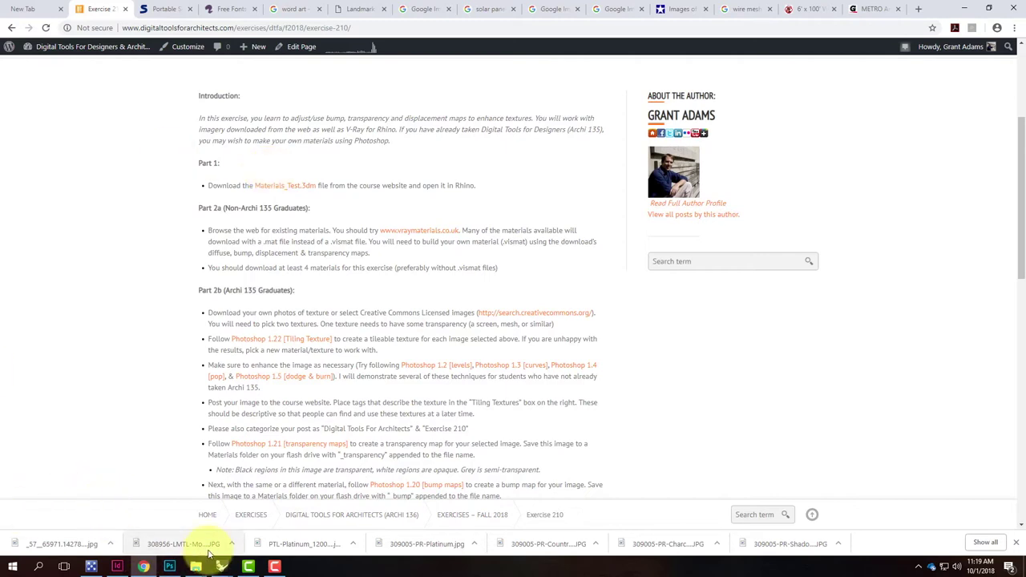
# Switch to the Materials-Test model in Rhino, maximize its window, and examine the sphere and the cube with the recessed panel
pyautogui.moveTo(222, 566)
pyautogui.click(266, 517)
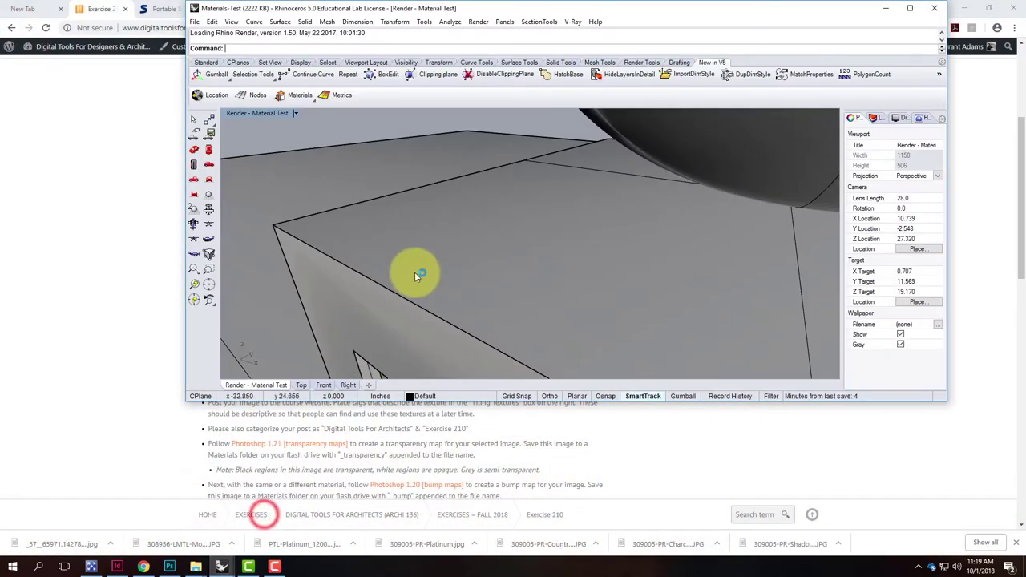
pyautogui.click(909, 8)
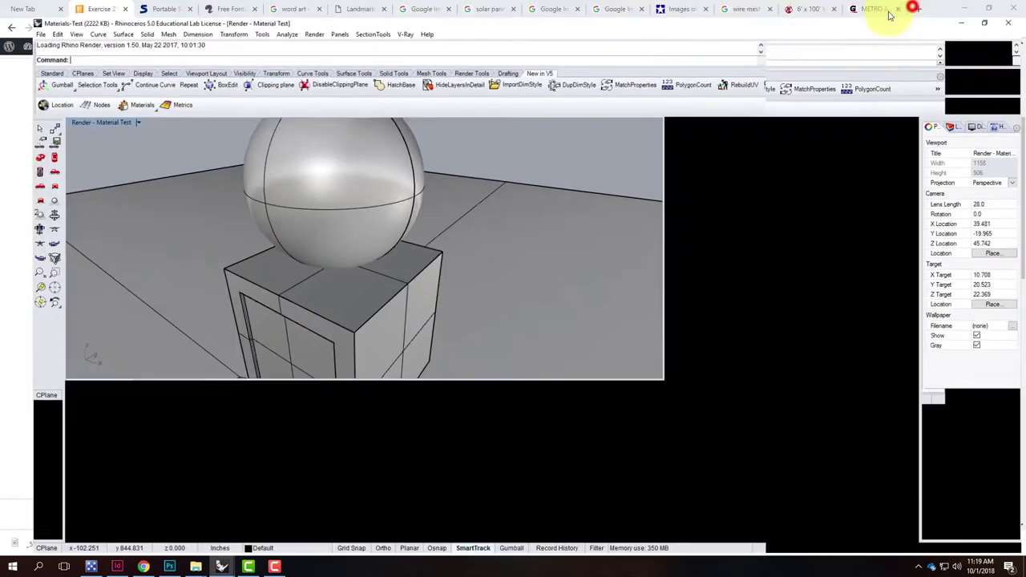
pyautogui.scroll(-5, 625, 217)
pyautogui.scroll(4, 610, 251)
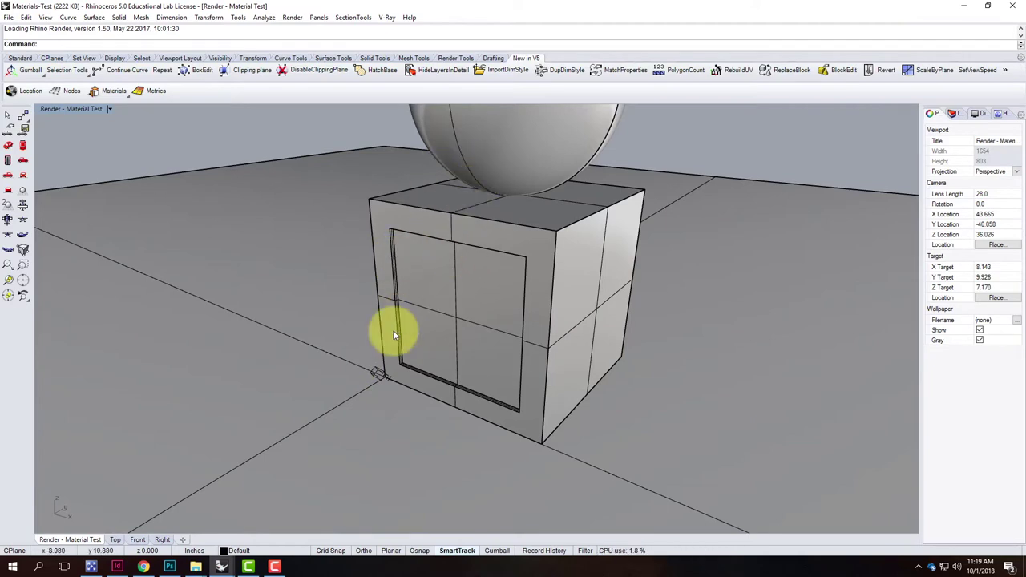
pyautogui.moveTo(275, 256)
pyautogui.keyDown('shift'); pyautogui.mouseDown(button='right')
pyautogui.moveTo(259, 348)
pyautogui.moveTo(451, 169)
pyautogui.moveTo(367, 313)
pyautogui.mouseUp(button='right'); pyautogui.keyUp('shift')
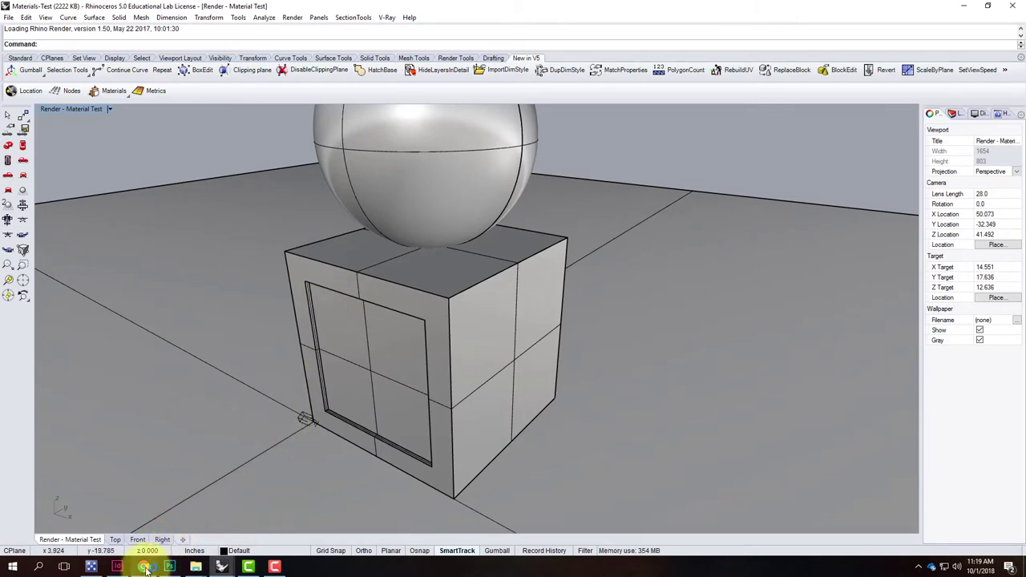
# Switch to the V-Ray Materials folder in File Explorer, open Siding > Wood > Cedar Shingle Siding, and move the window clear of the screen edge
pyautogui.moveTo(195, 566)
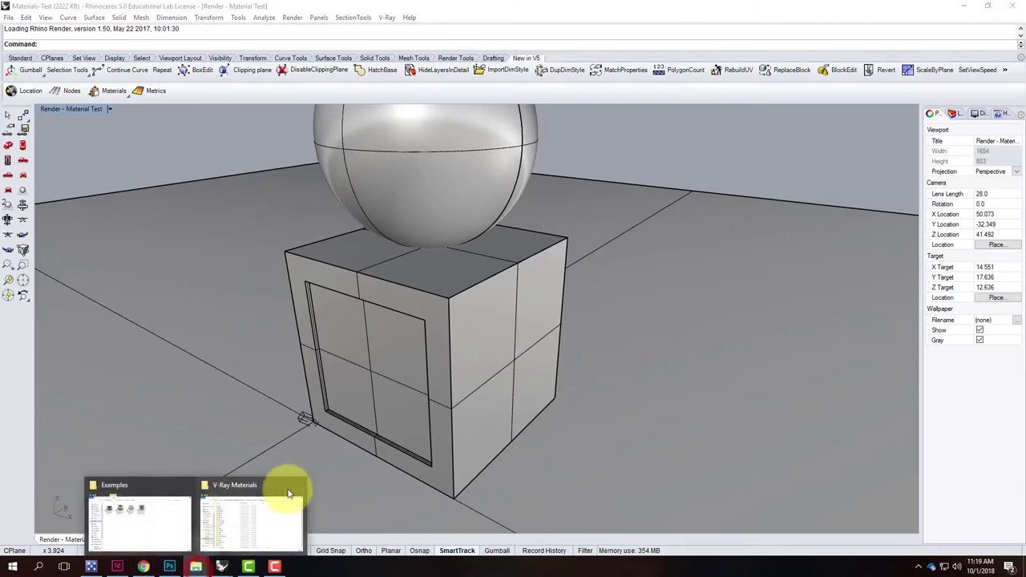
pyautogui.click(256, 513)
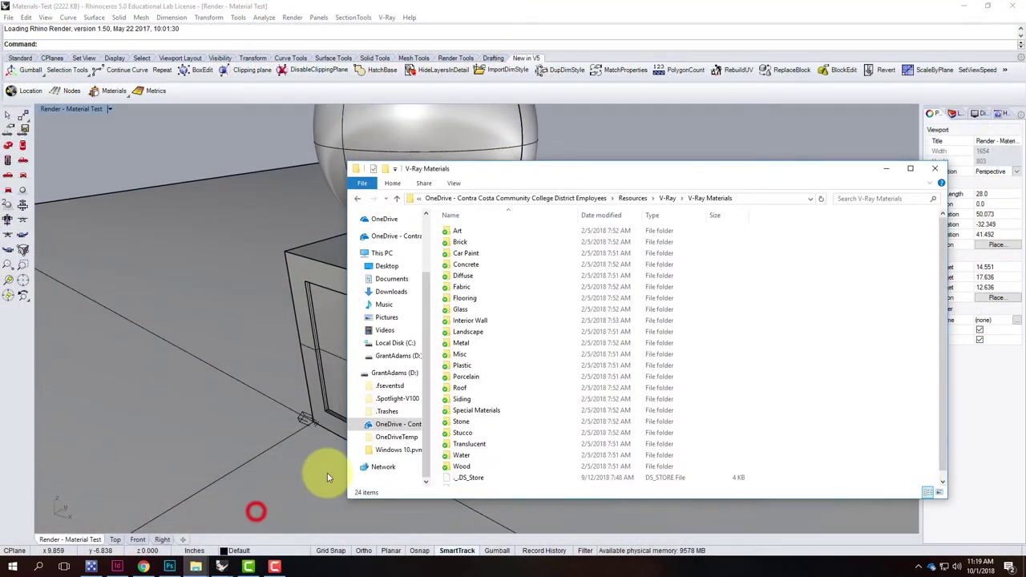
pyautogui.doubleClick(463, 398)
pyautogui.doubleClick(462, 241)
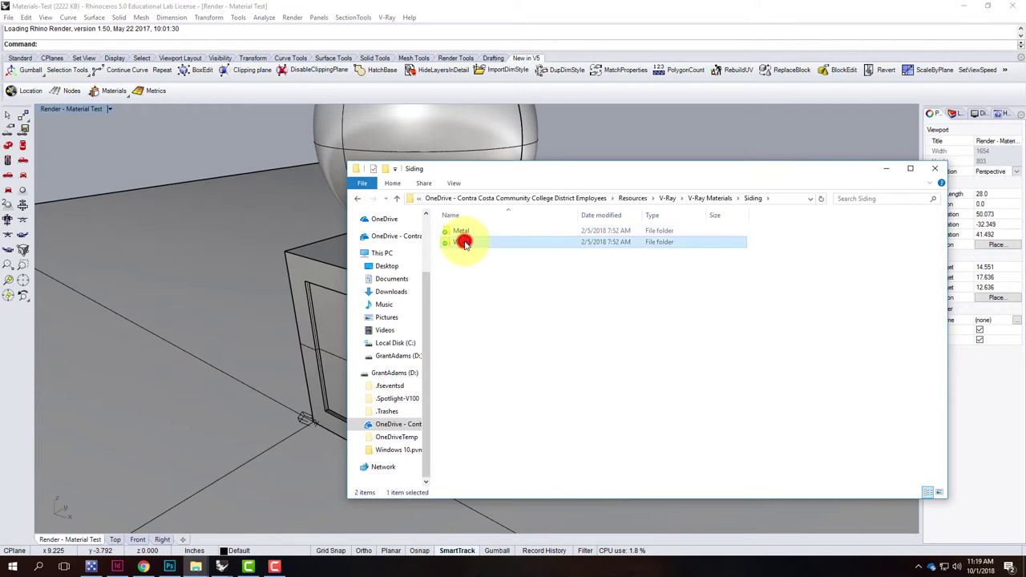
pyautogui.doubleClick(481, 242)
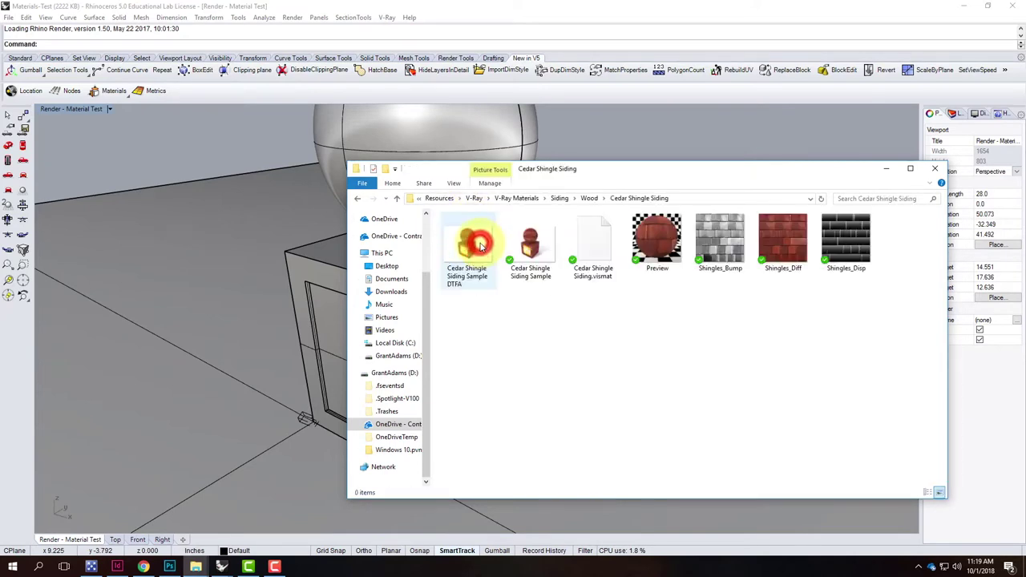
pyautogui.click(592, 162)
pyautogui.moveTo(605, 169); pyautogui.dragTo(461, 124)
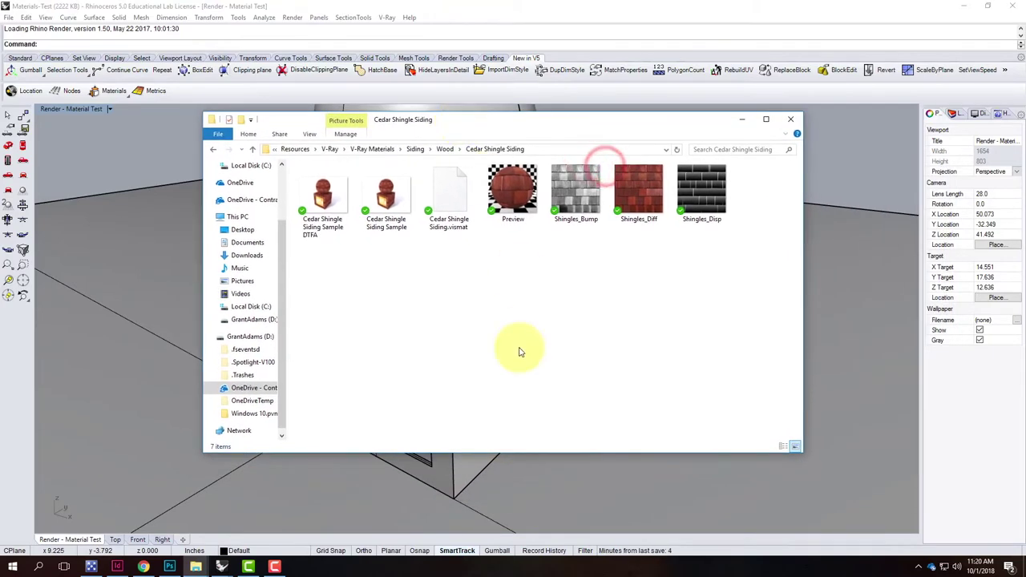
# Examine the Cedar Shingle Siding.vismat file and its bump, diffuse and displacement map images
pyautogui.click(461, 230)
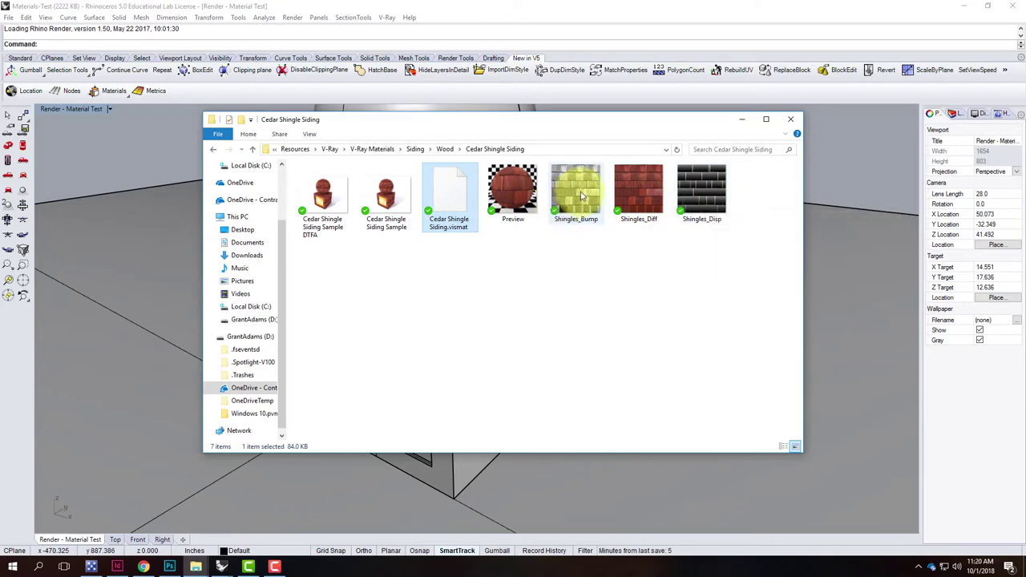
pyautogui.click(644, 187)
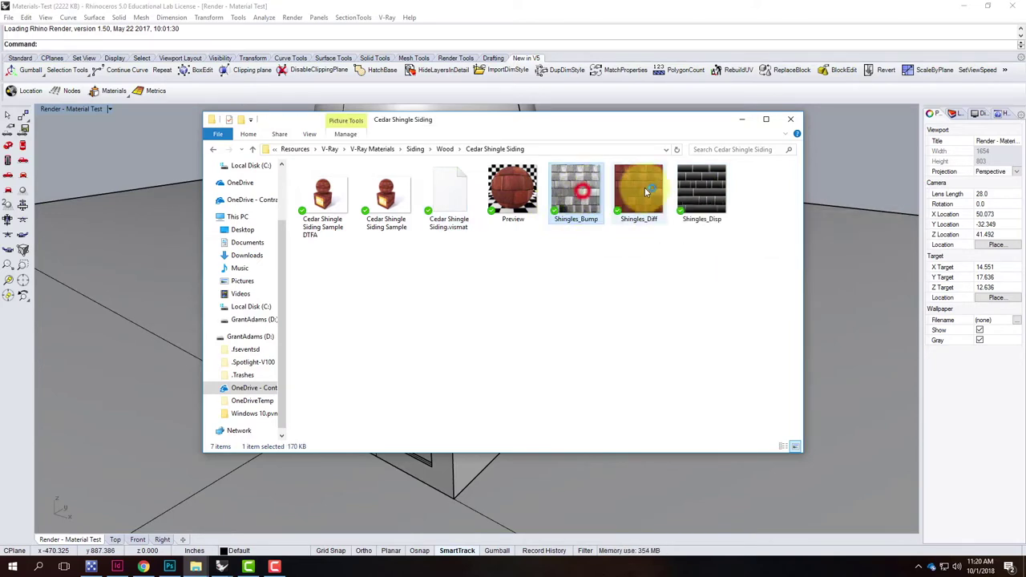
pyautogui.click(706, 189)
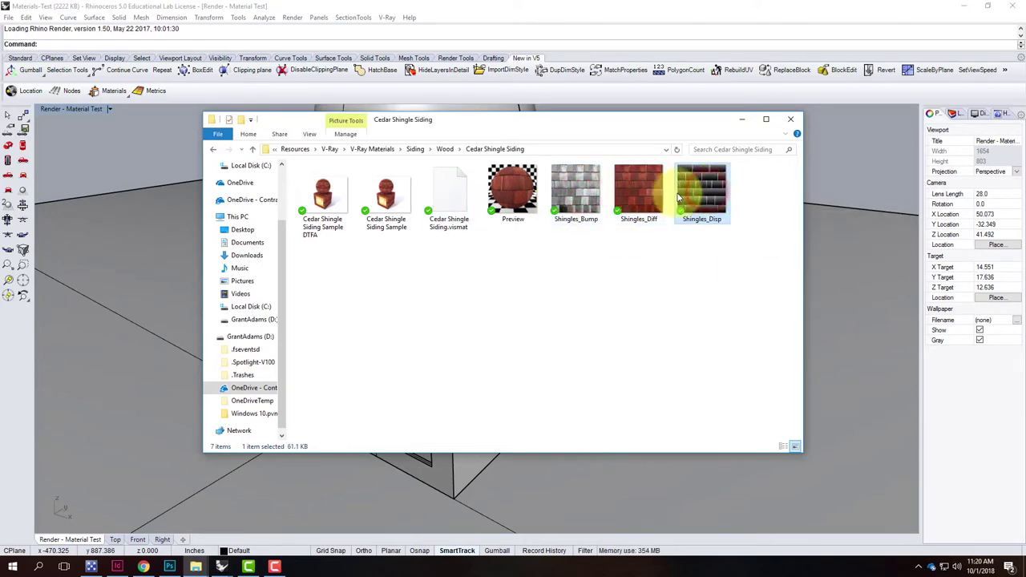
pyautogui.moveTo(602, 209)
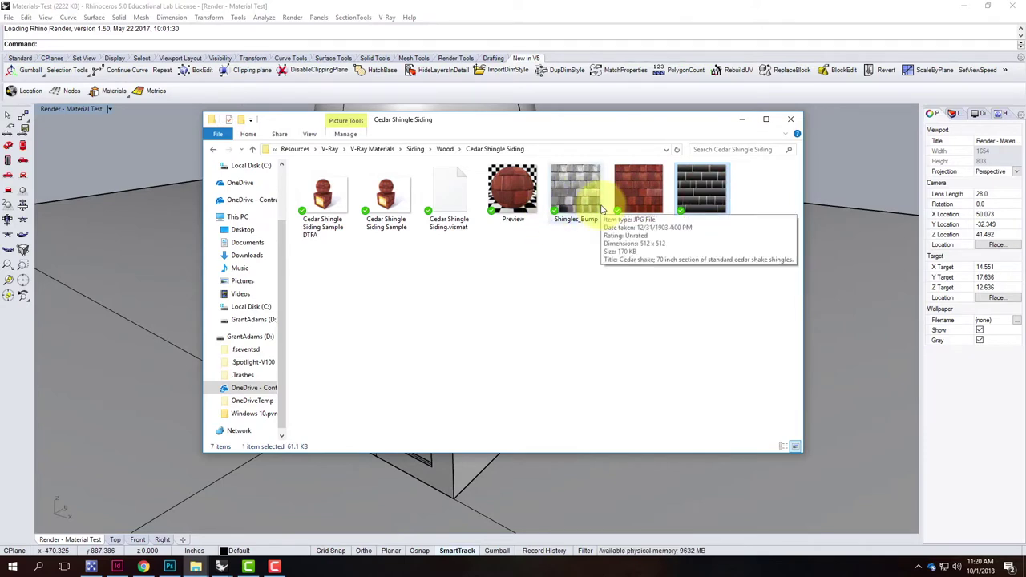
# Open the Shingles_Diff image from the Cedar Shingle Siding folder in Photoshop and fit it on screen
pyautogui.click(641, 191)
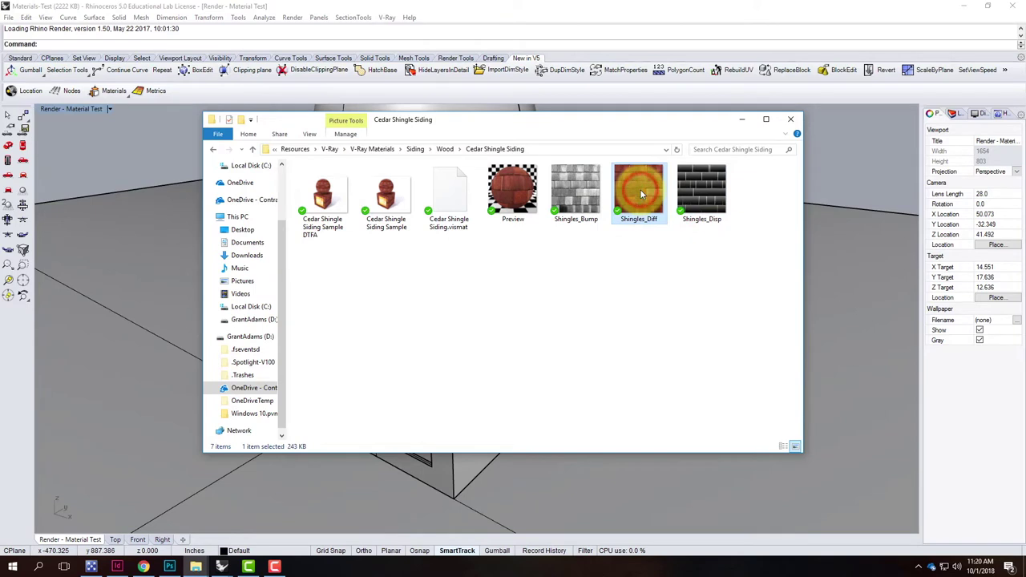
pyautogui.rightClick(640, 192)
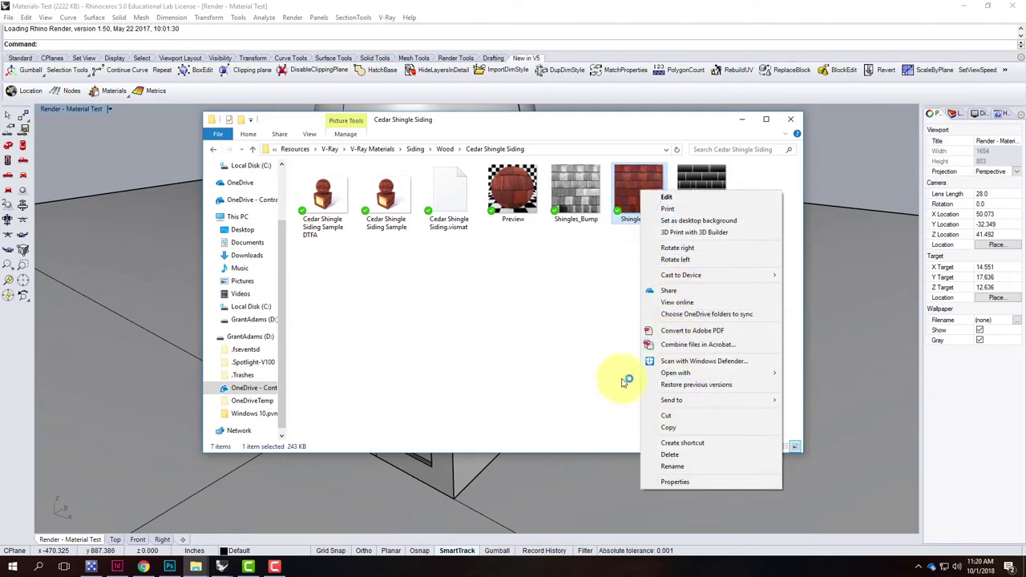
pyautogui.click(571, 327)
pyautogui.click(966, 6)
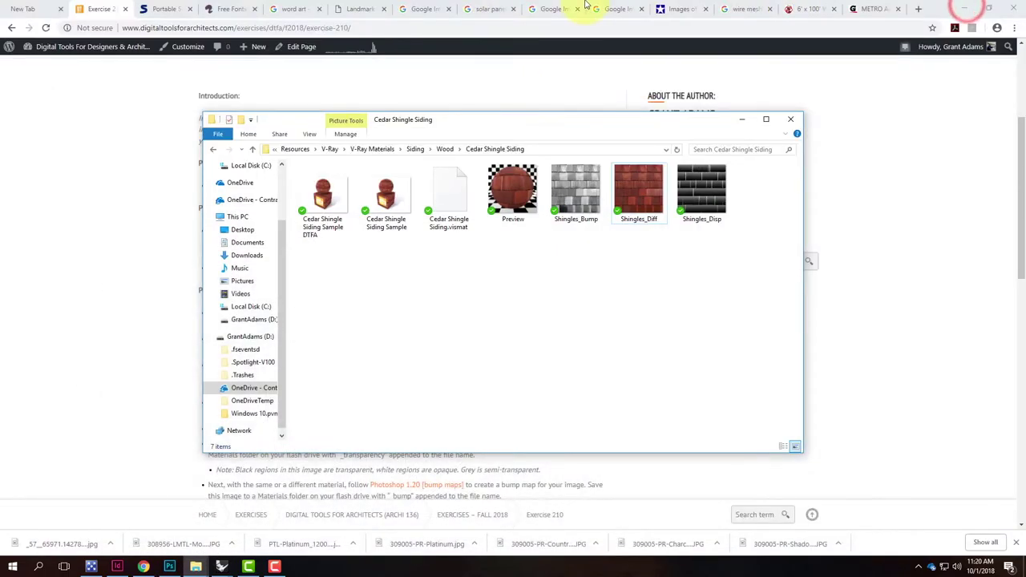
pyautogui.click(966, 6)
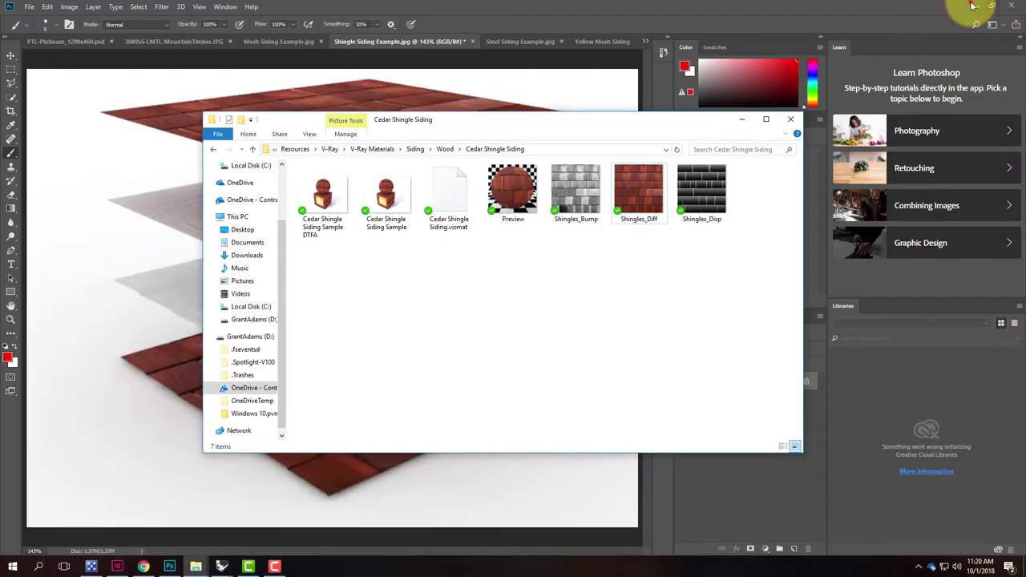
pyautogui.click(972, 6)
pyautogui.moveTo(633, 203); pyautogui.dragTo(303, 76)
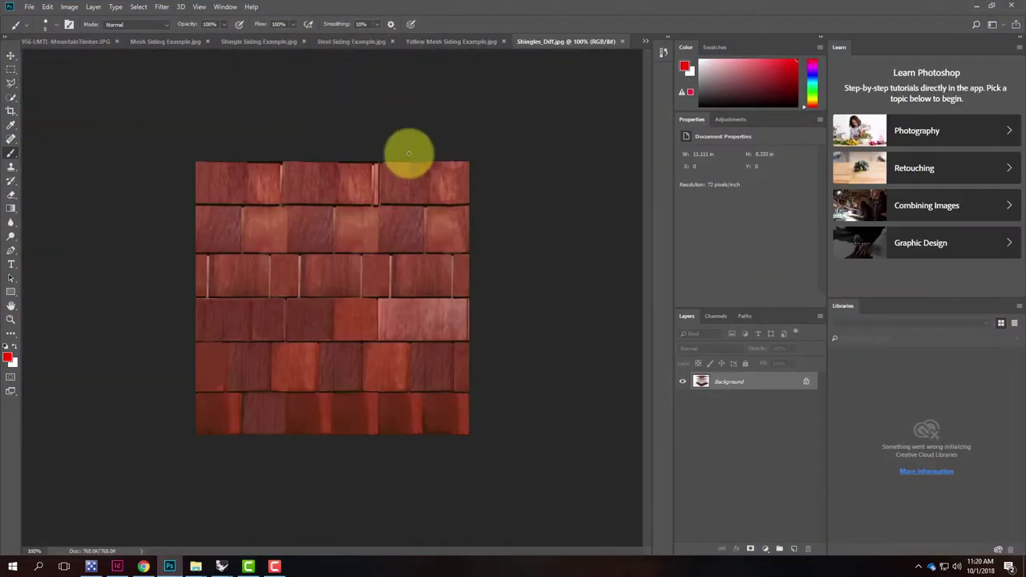
pyautogui.hotkey('ctrl', '0')
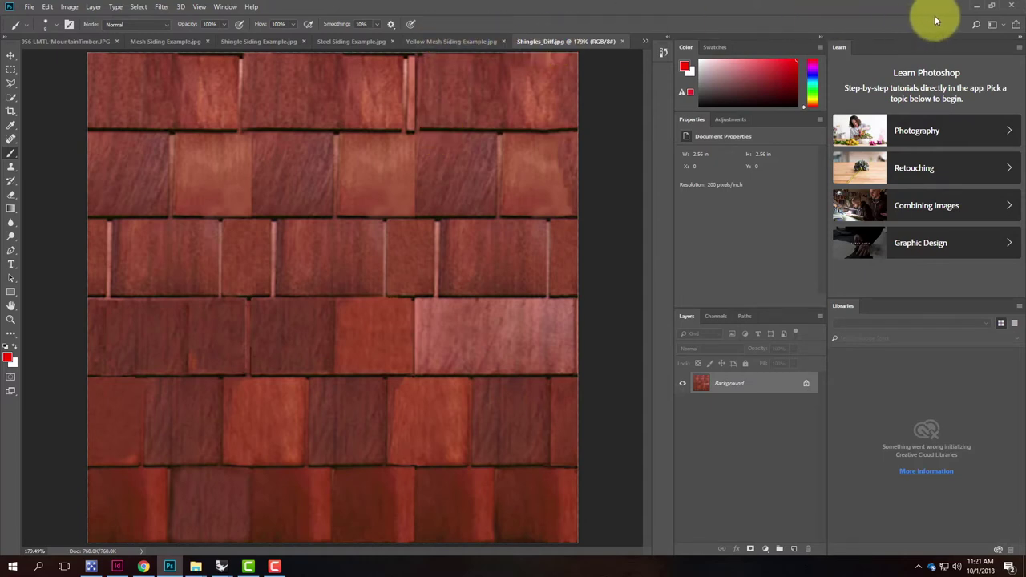
# View the Mesh Siding Example image in Photoshop and return to the Shingle Siding Example image
pyautogui.click(976, 5)
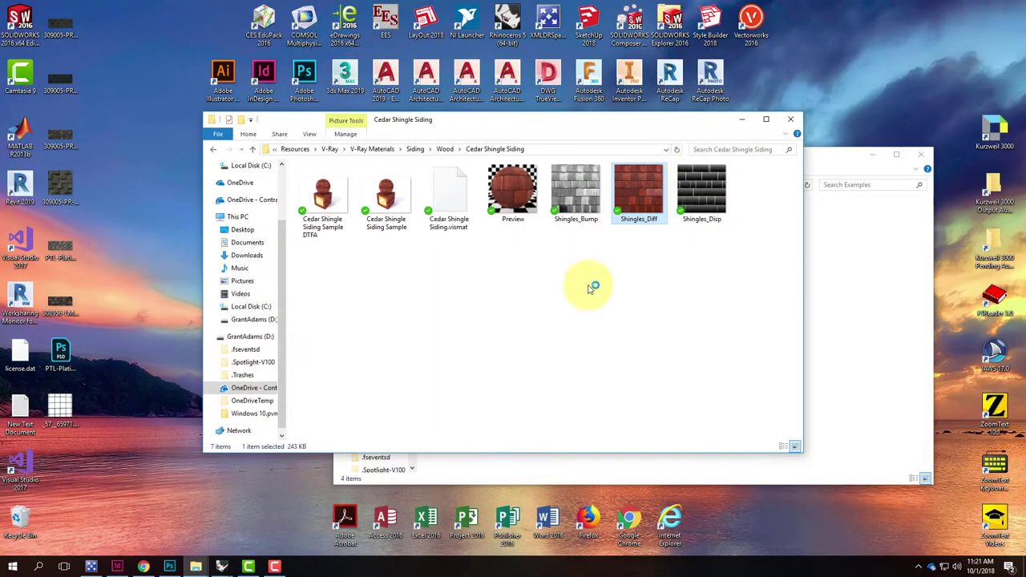
pyautogui.click(169, 566)
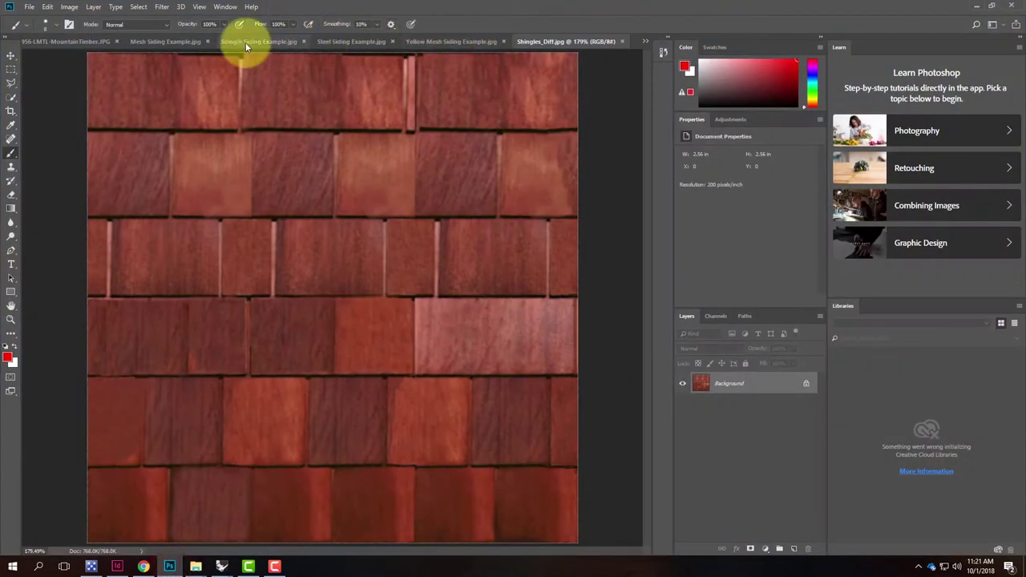
pyautogui.click(164, 44)
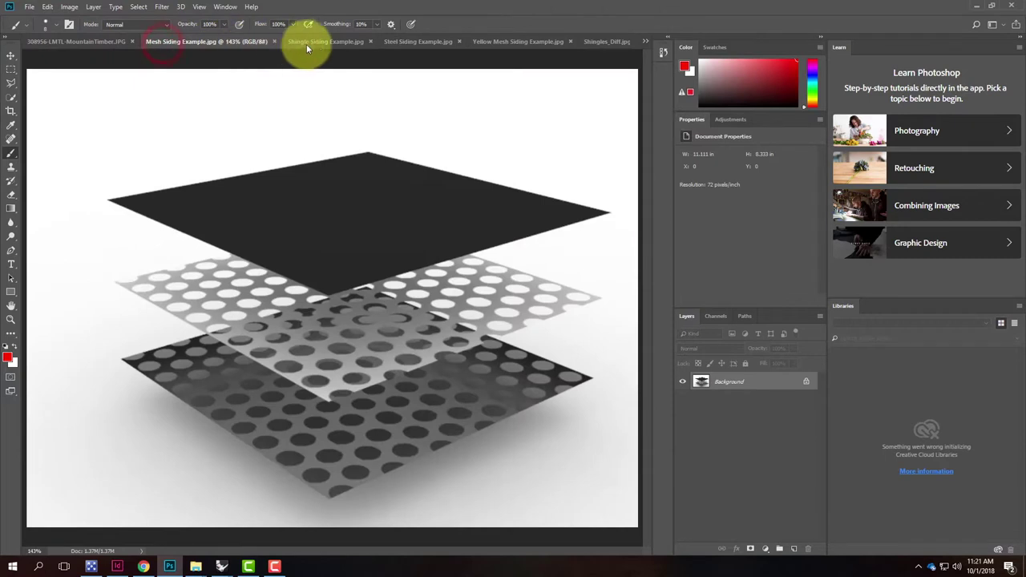
pyautogui.click(313, 42)
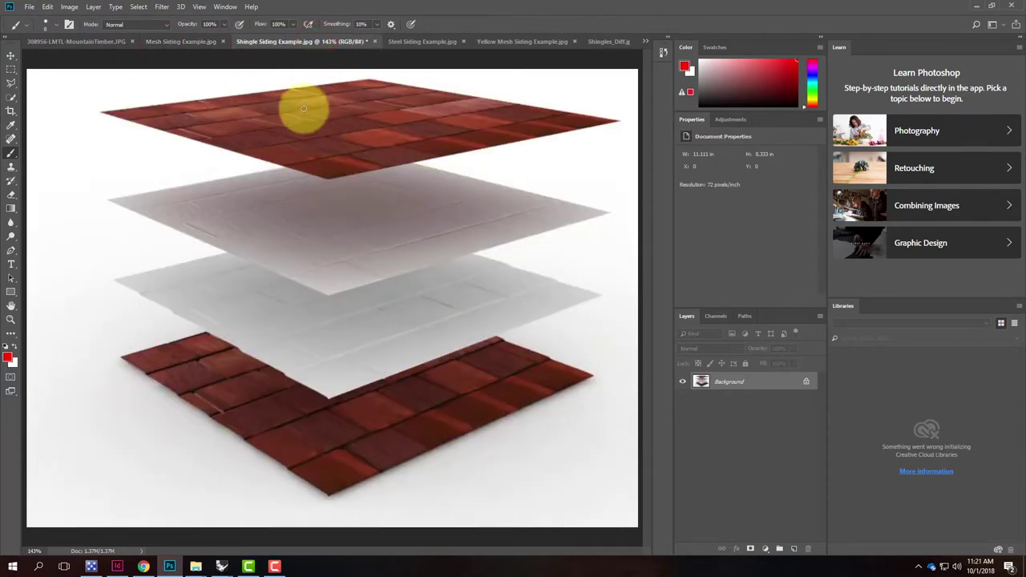
# Brush a red "1." and the label "_diff" beside the topmost shingle layer of the example image
pyautogui.click(69, 95)
pyautogui.moveTo(69, 94); pyautogui.dragTo(70, 117)
pyautogui.click(78, 117)
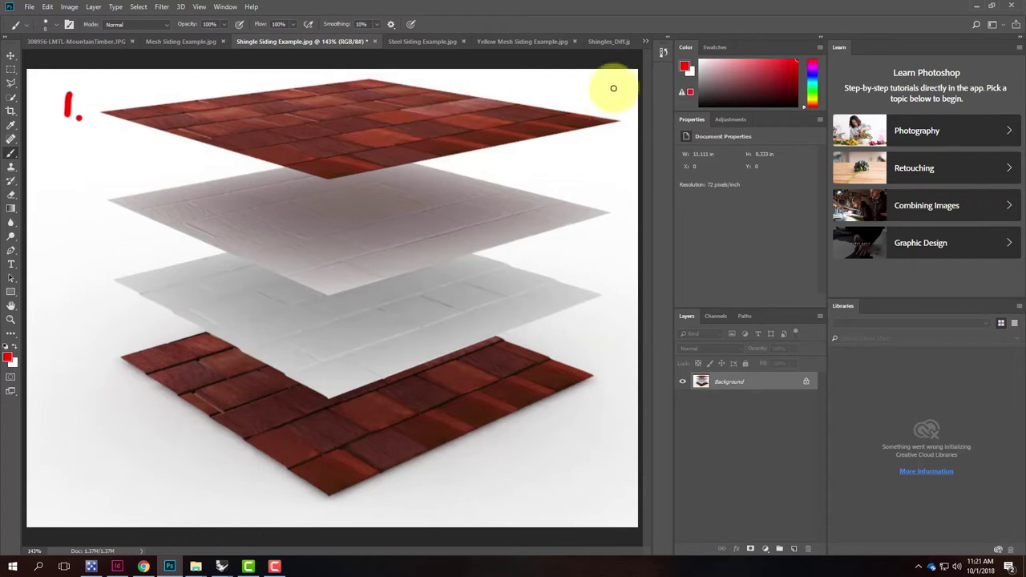
pyautogui.moveTo(534, 86)
pyautogui.mouseDown()
pyautogui.moveTo(579, 82)
pyautogui.moveTo(565, 81)
pyautogui.moveTo(570, 65)
pyautogui.moveTo(578, 89)
pyautogui.moveTo(583, 72)
pyautogui.moveTo(598, 72)
pyautogui.moveTo(587, 74)
pyautogui.moveTo(595, 89)
pyautogui.moveTo(618, 67)
pyautogui.moveTo(602, 91)
pyautogui.moveTo(593, 80)
pyautogui.moveTo(609, 80)
pyautogui.moveTo(632, 108)
pyautogui.moveTo(586, 82)
pyautogui.mouseUp()
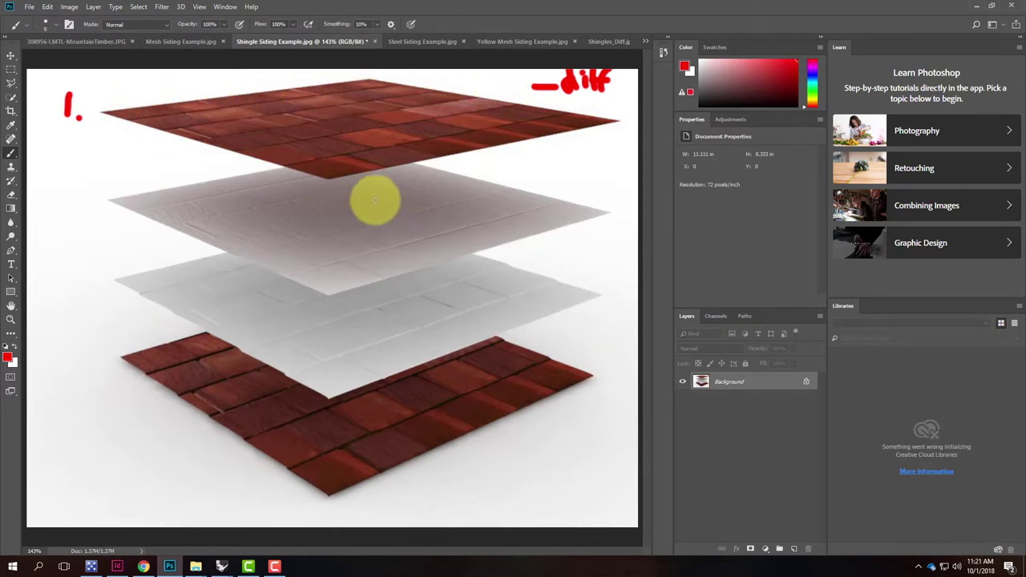
# Brush a red "2." beside the second layer of the shingle example and inspect that layer's detail up close
pyautogui.moveTo(67, 187); pyautogui.dragTo(95, 206)
pyautogui.click(103, 212)
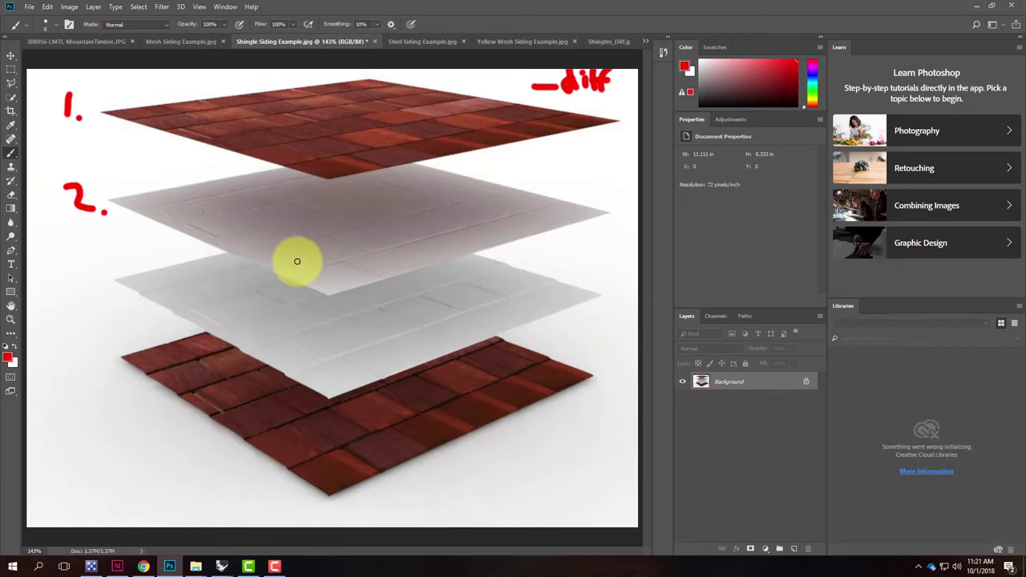
pyautogui.hotkey('ctrl', '=')
pyautogui.hotkey('ctrl', '=')
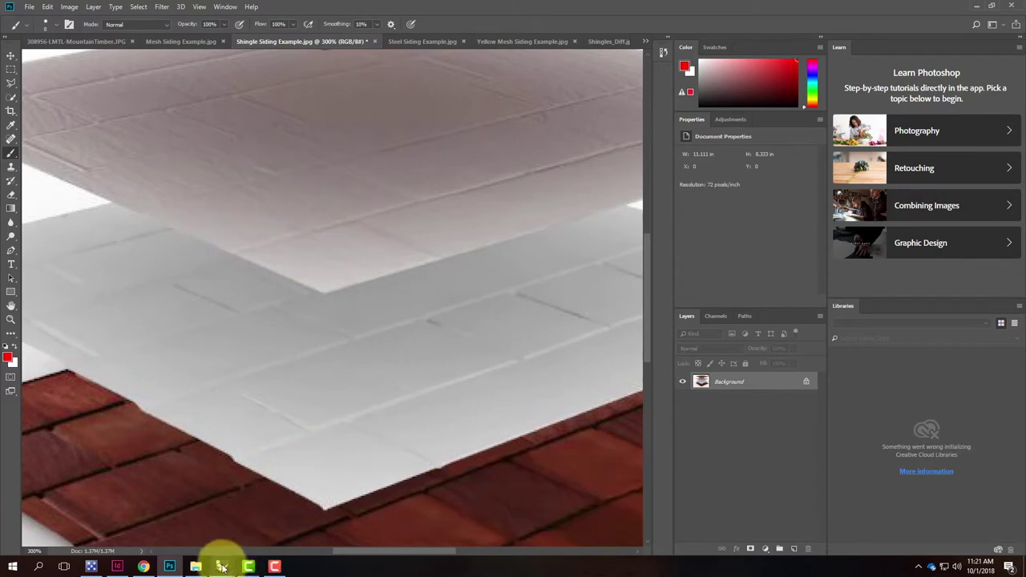
# Place the Shingles_Bump image from the Cedar Shingle Siding folder over the shingle example to view it, and cancel the placement
pyautogui.moveTo(197, 565)
pyautogui.click(256, 519)
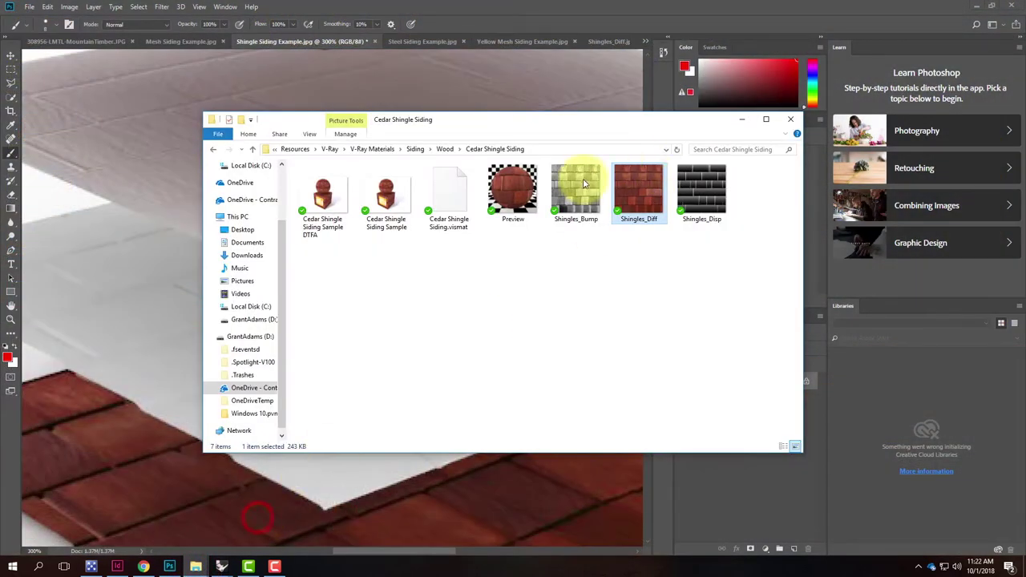
pyautogui.click(583, 184)
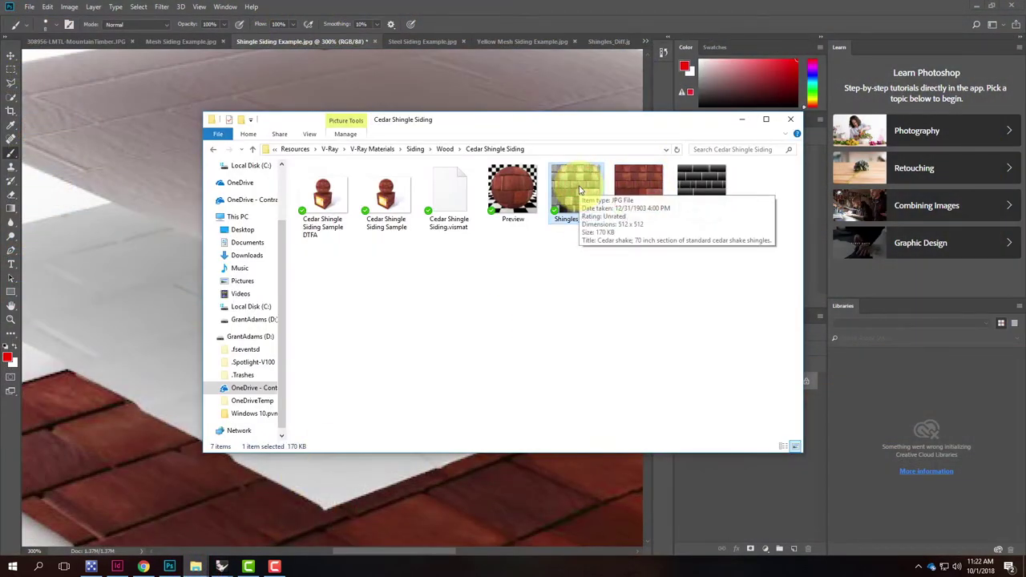
pyautogui.moveTo(575, 184); pyautogui.dragTo(649, 76)
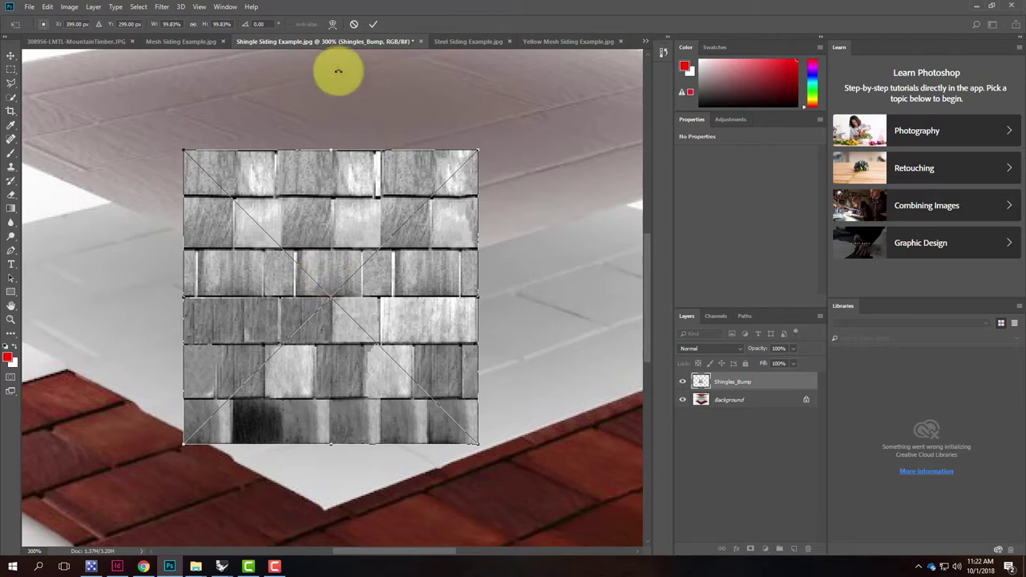
pyautogui.click(354, 25)
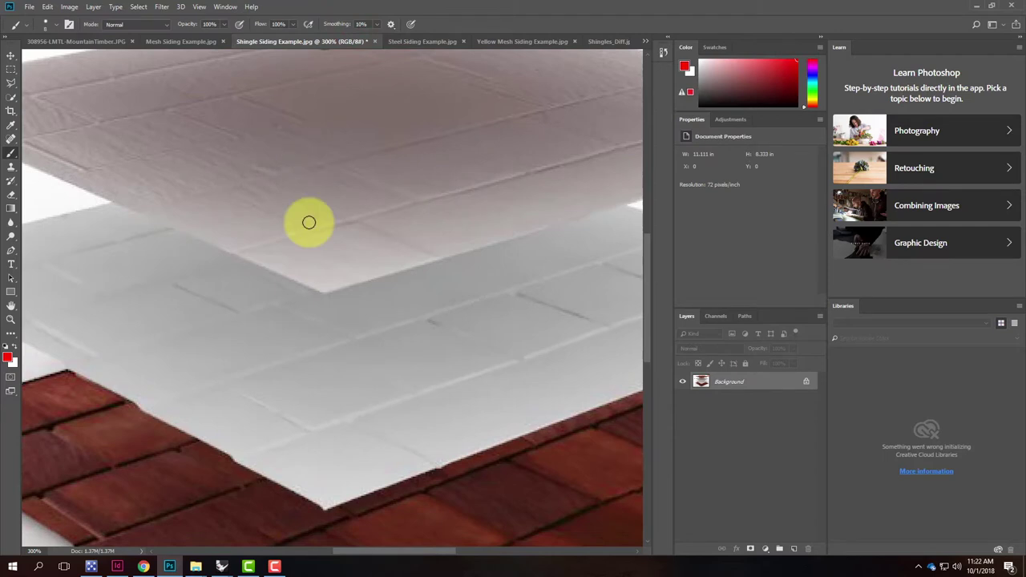
# Fit the shingle example on screen and brush a red "3" beside its third layer
pyautogui.scroll(2, 309, 222)
pyautogui.hotkey('ctrl', '0')
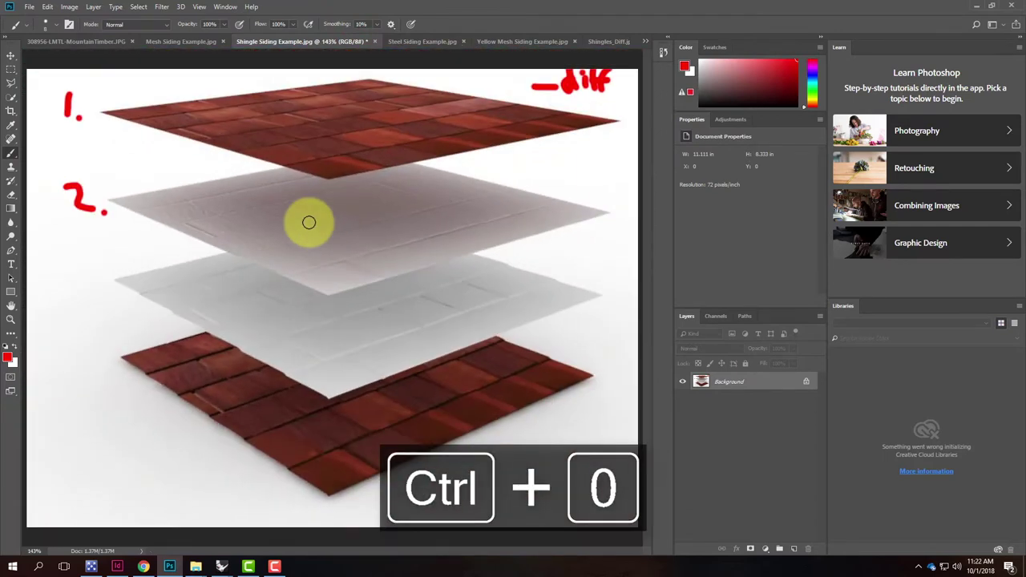
pyautogui.moveTo(92, 284); pyautogui.dragTo(74, 281)
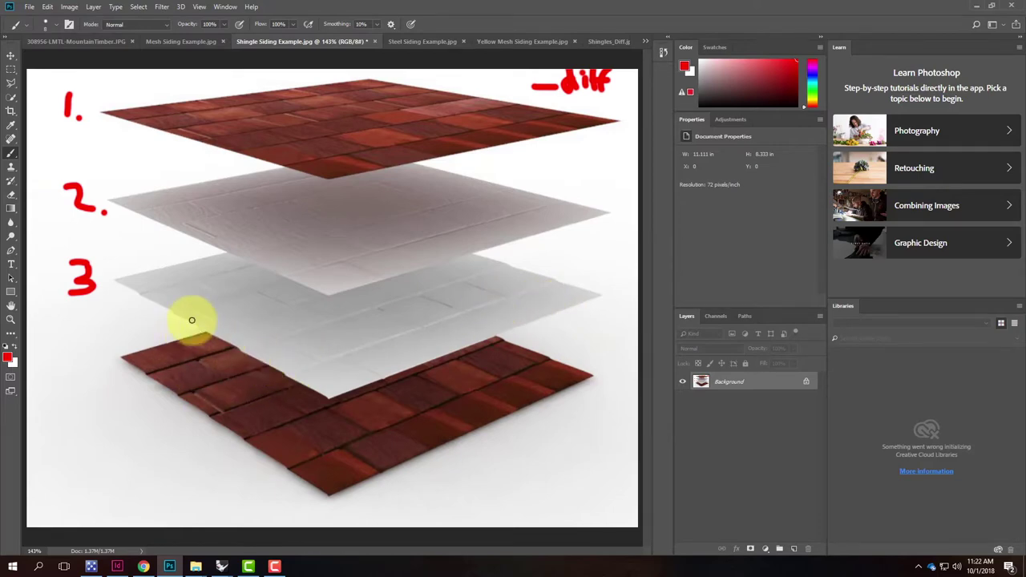
# Place the Shingles_Disp image from the Cedar Shingle Siding folder over the enlarged third layer to view it, and cancel the placement
pyautogui.hotkey('ctrl', '=')
pyautogui.hotkey('ctrl', '=')
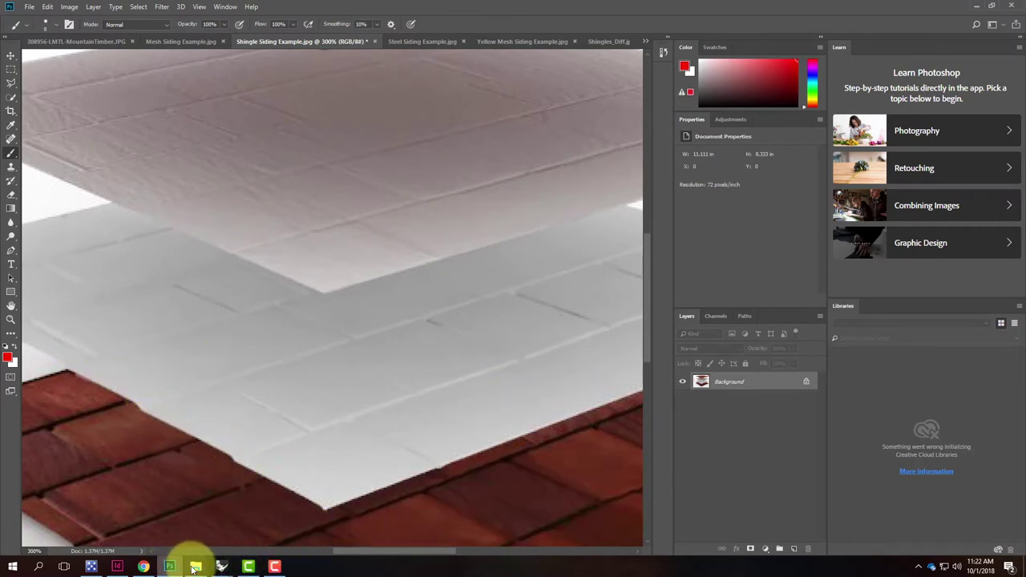
pyautogui.moveTo(194, 567)
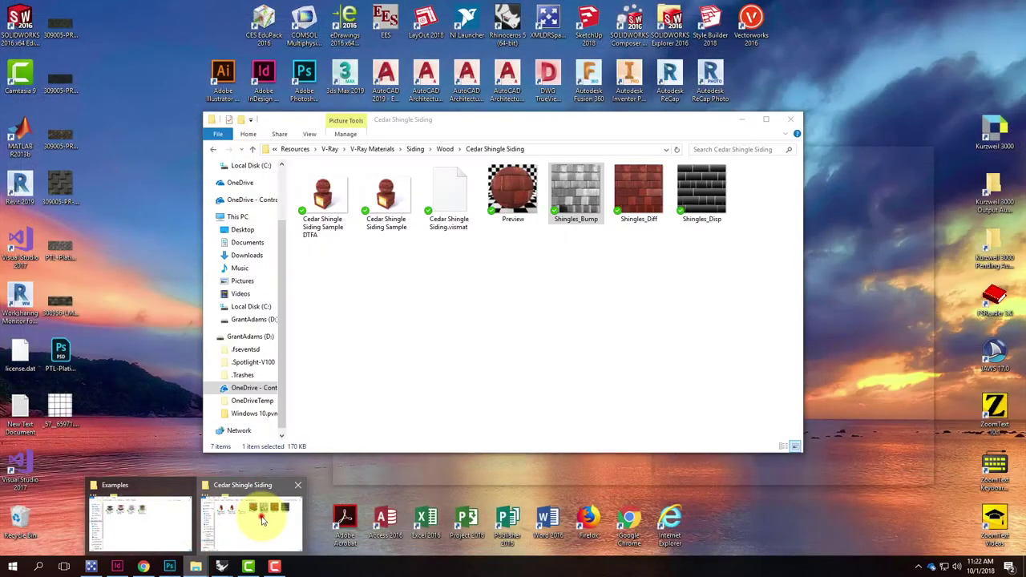
pyautogui.click(261, 516)
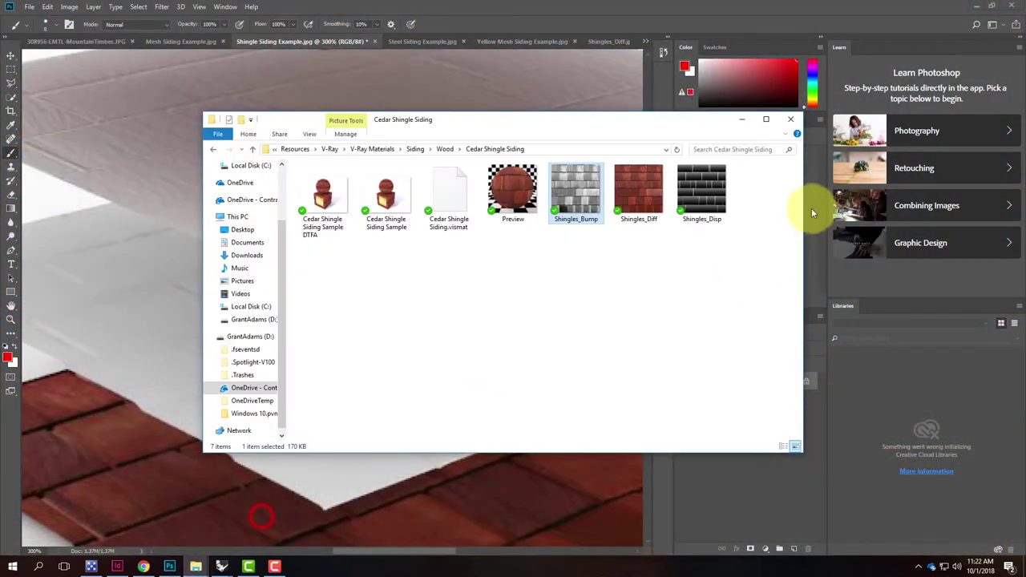
pyautogui.moveTo(707, 194); pyautogui.dragTo(519, 103)
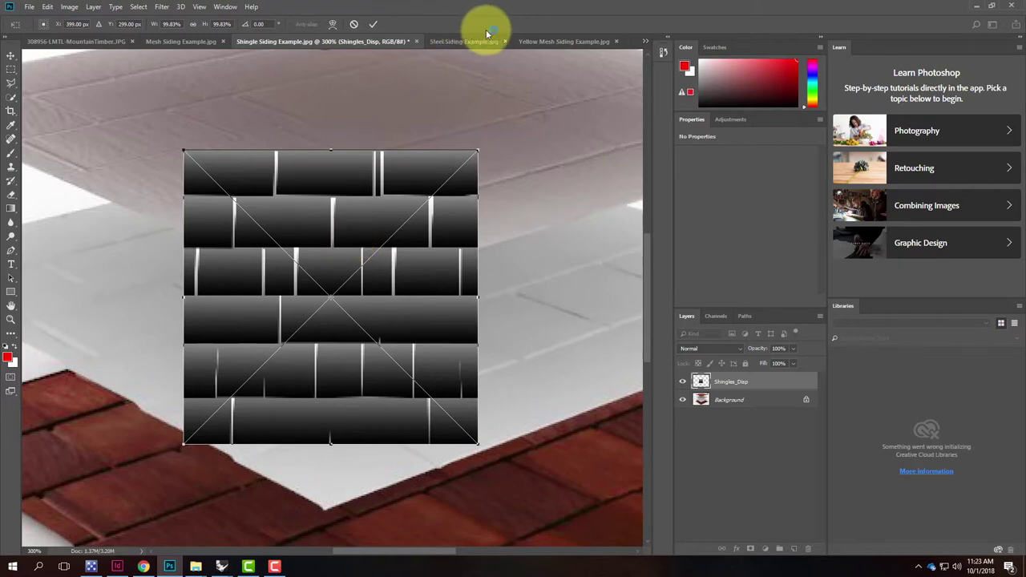
pyautogui.click(321, 39)
pyautogui.click(354, 24)
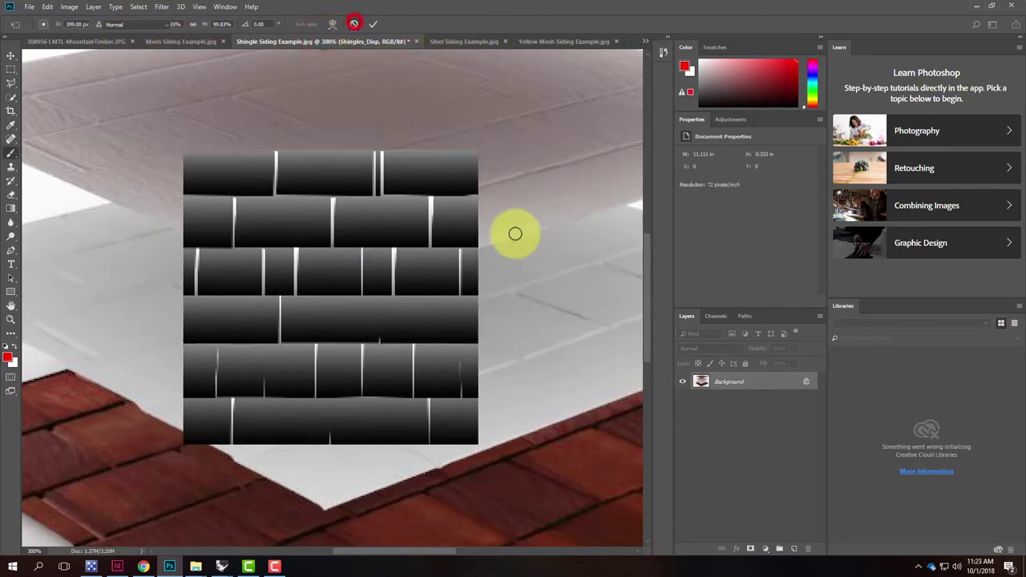
# Inspect the bottom shingle layer of the example image up close and brush a red "4." beside it
pyautogui.scroll(-6, 515, 236)
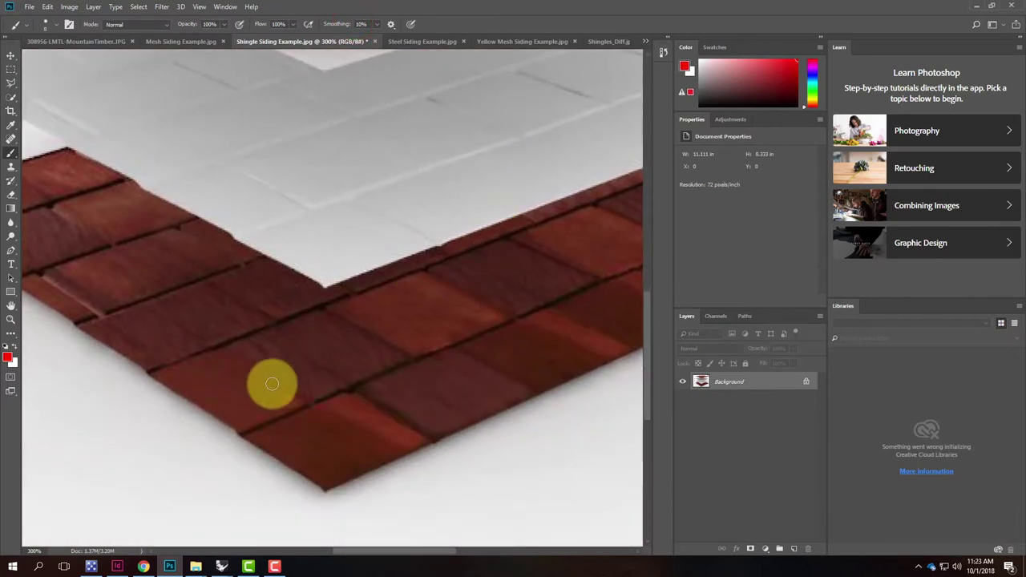
pyautogui.moveTo(250, 355); pyautogui.dragTo(408, 334)
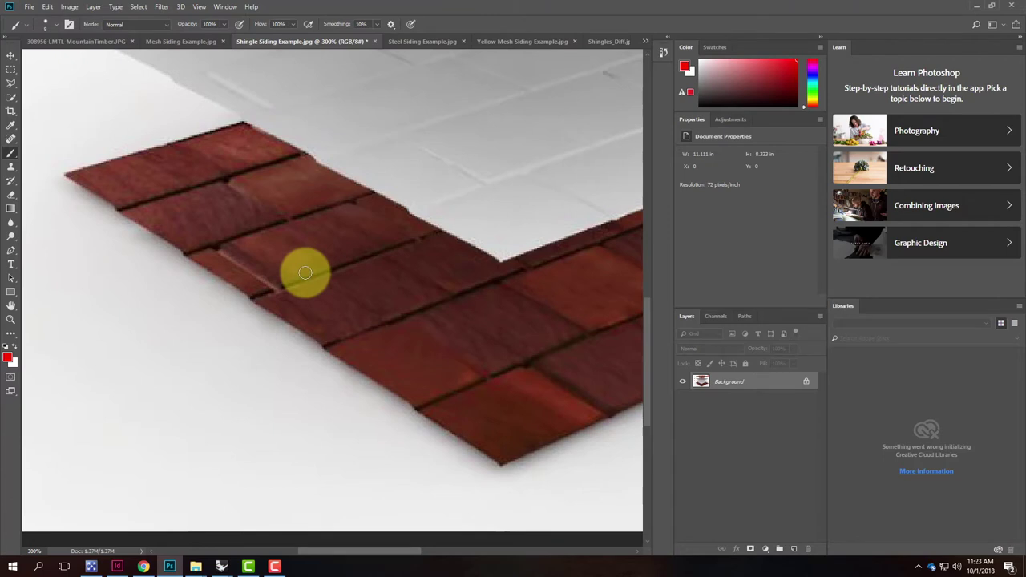
pyautogui.scroll(5, 306, 272)
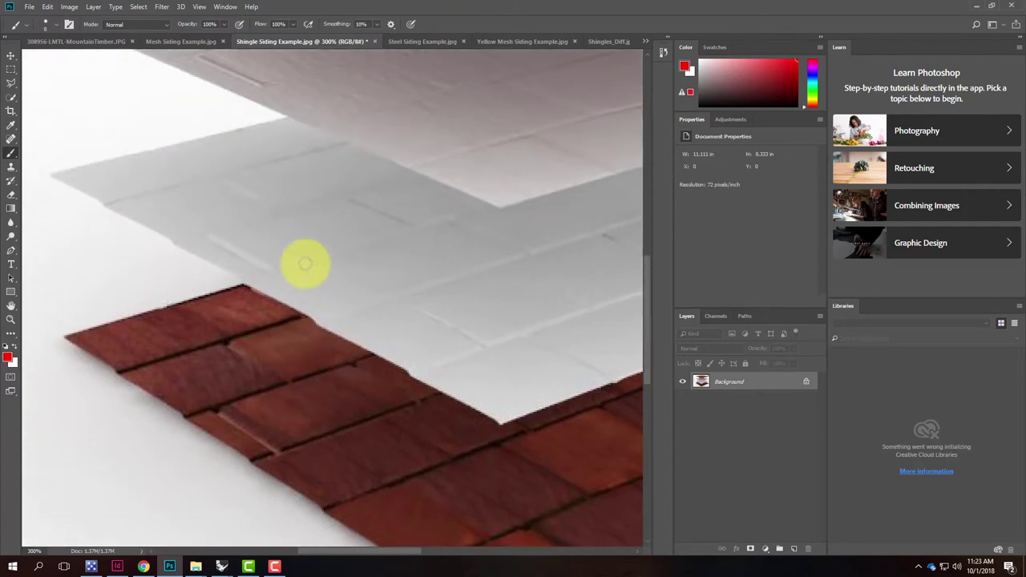
pyautogui.hotkey('ctrl', '0')
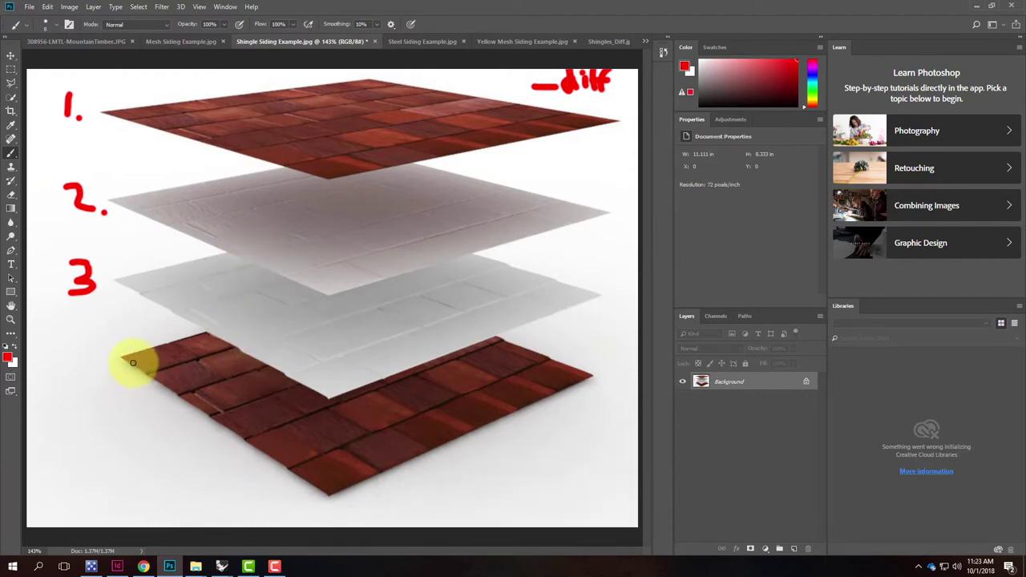
pyautogui.moveTo(99, 344); pyautogui.dragTo(100, 391)
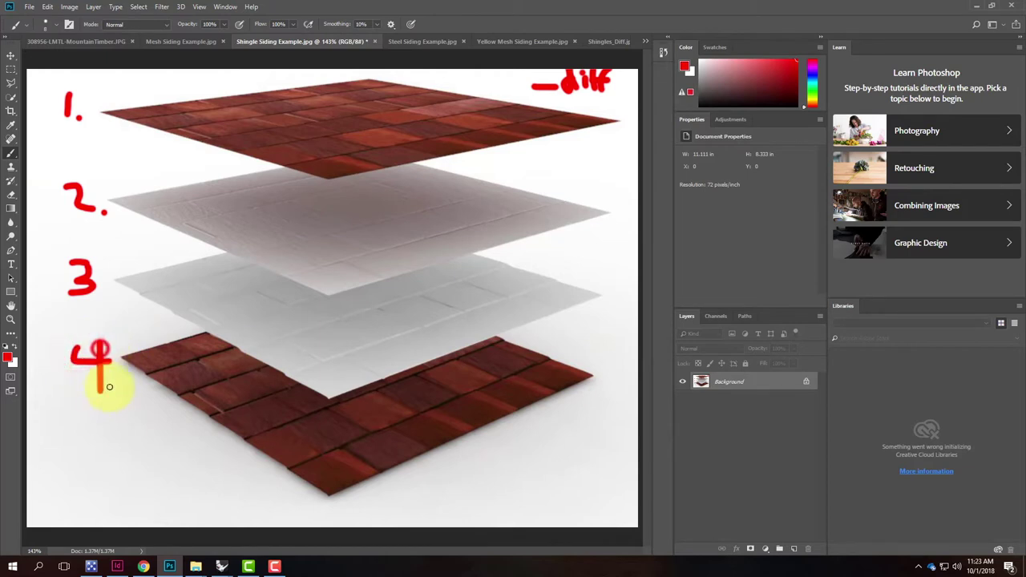
pyautogui.click(116, 385)
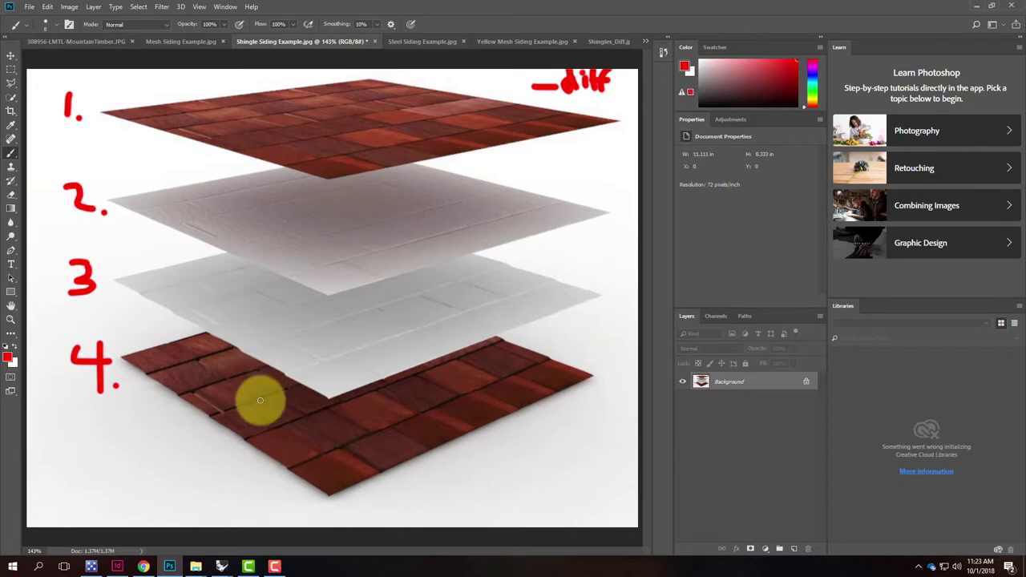
# Switch to the Materials-Test model in Rhino and load the VRayForRhinoV4_tb toolbar file from the OneDrive Resources folder
pyautogui.moveTo(218, 560)
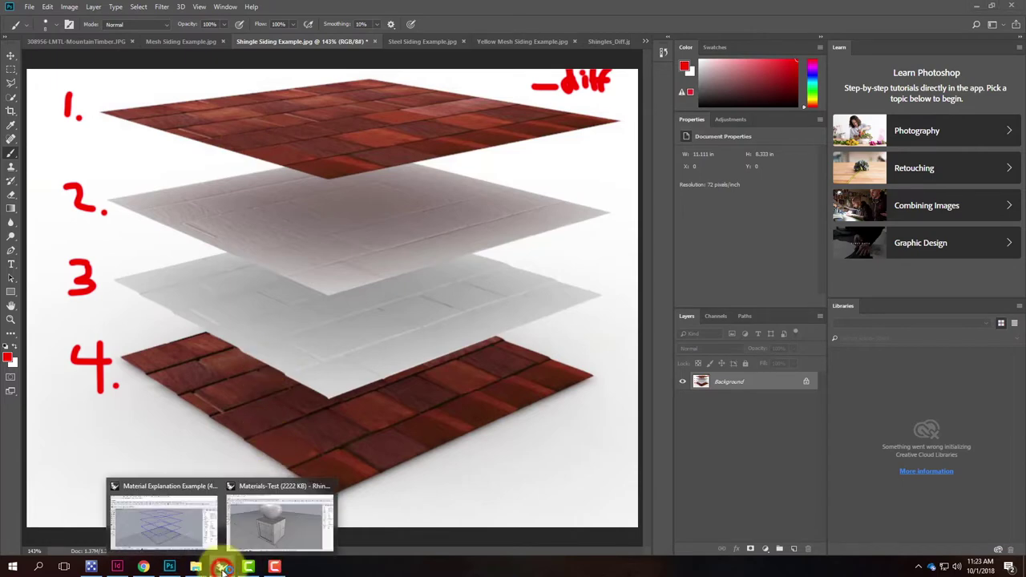
pyautogui.click(264, 528)
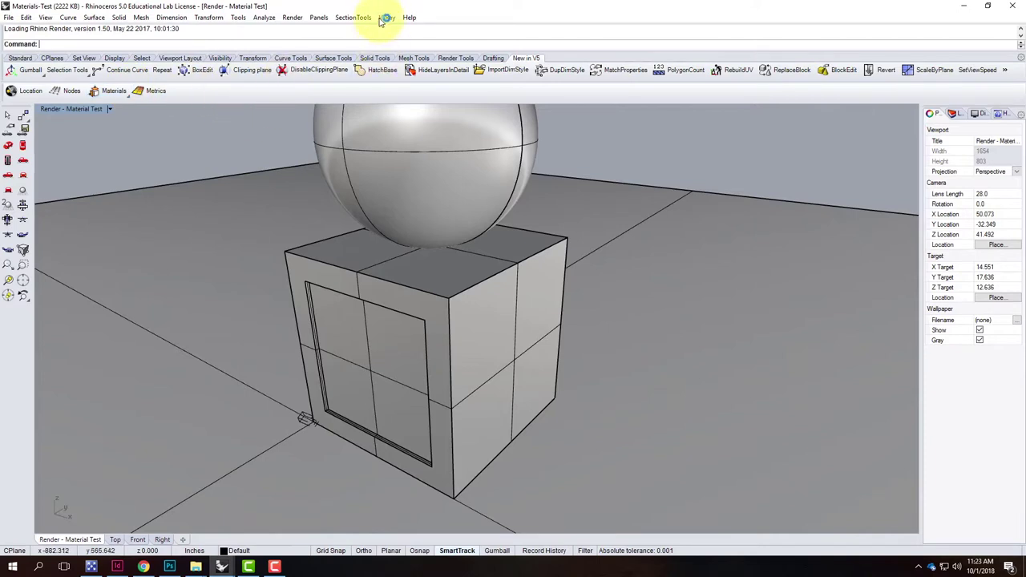
pyautogui.click(238, 17)
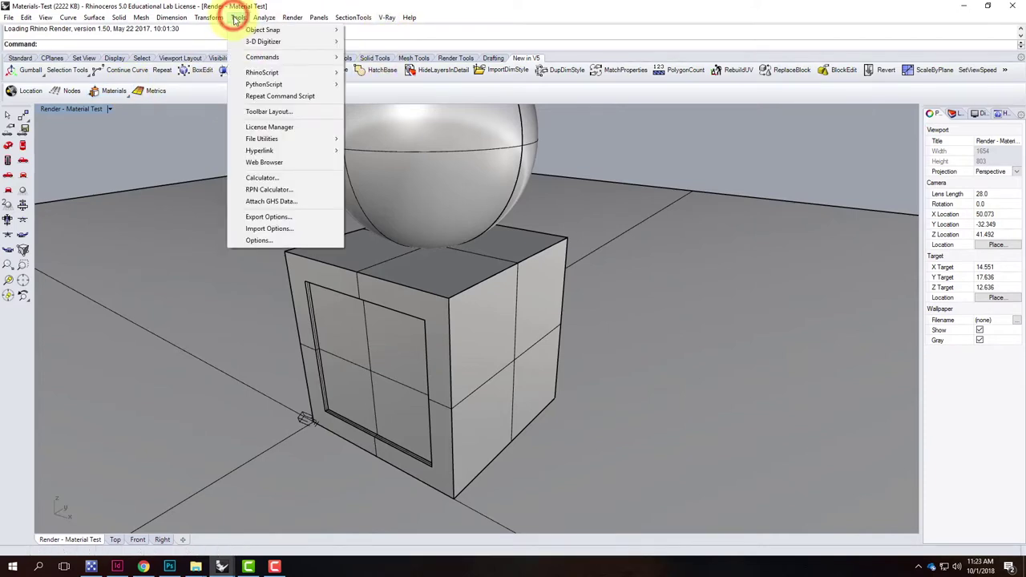
pyautogui.click(259, 112)
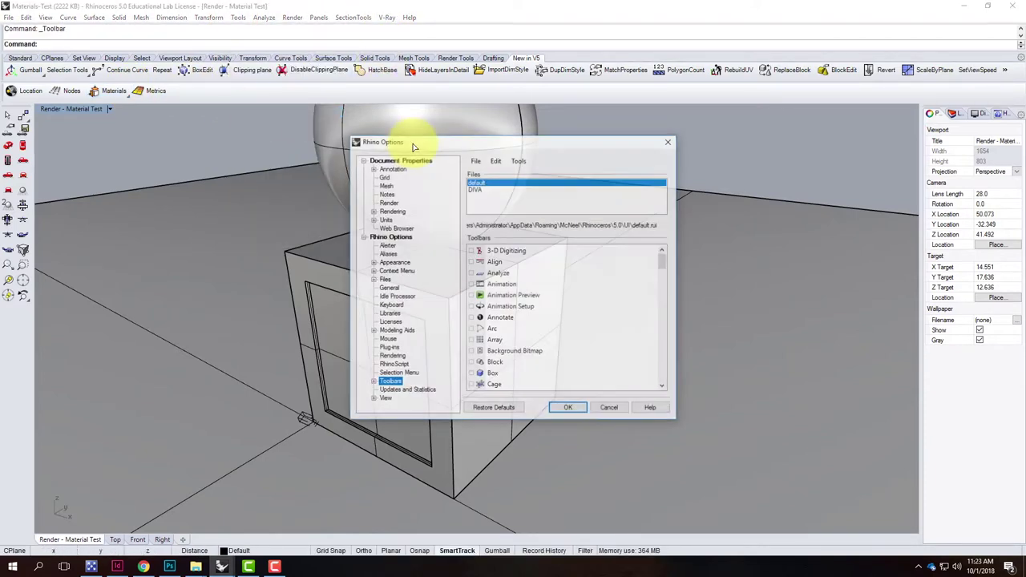
pyautogui.click(478, 162)
pyautogui.click(488, 184)
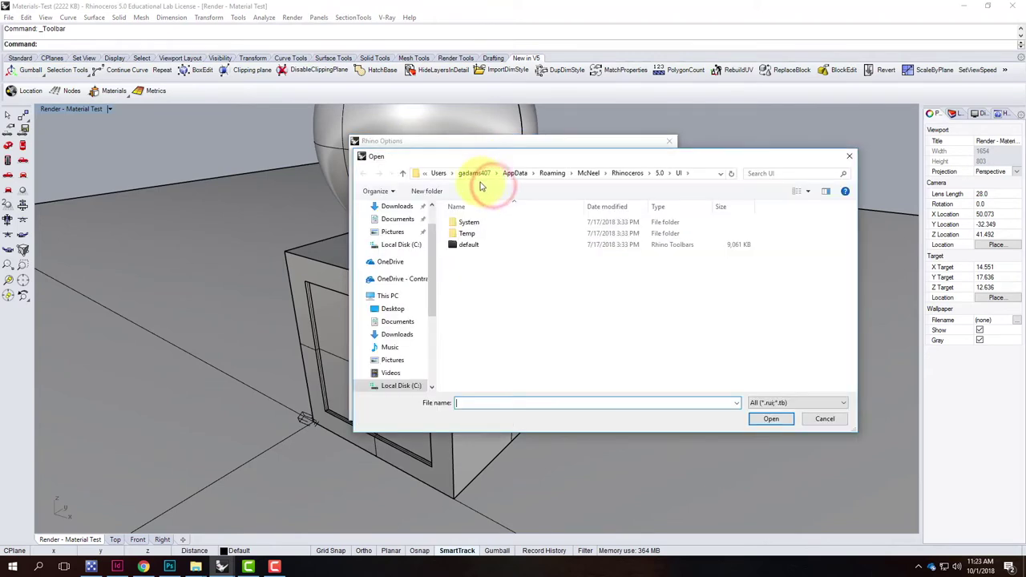
pyautogui.click(391, 279)
pyautogui.doubleClick(473, 290)
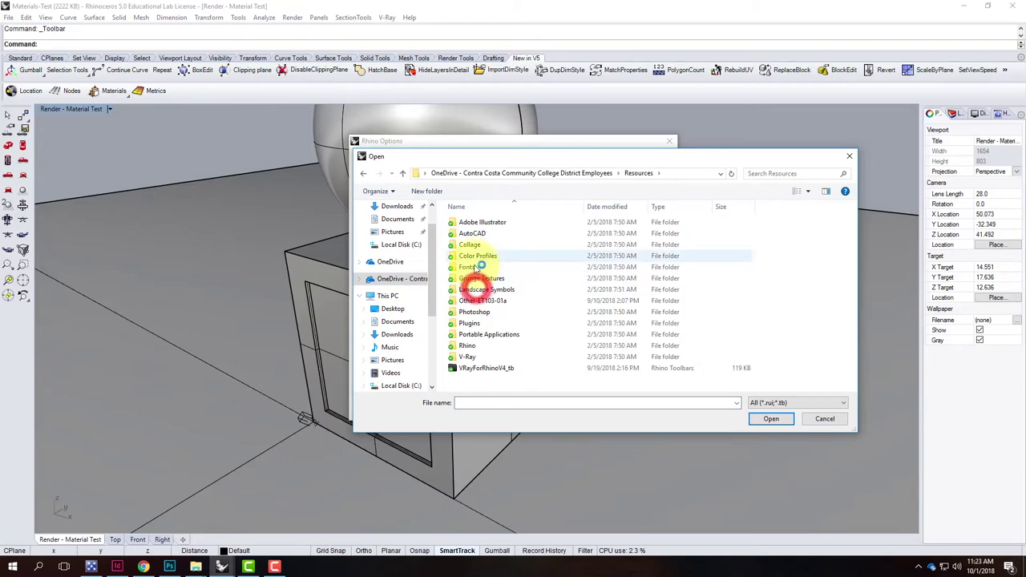
pyautogui.click(466, 368)
pyautogui.click(770, 418)
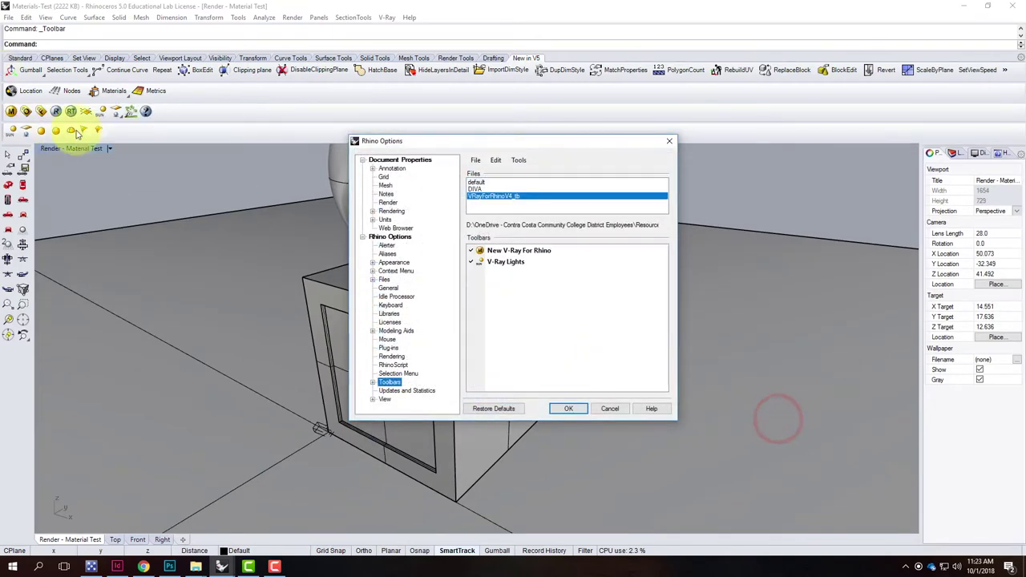
pyautogui.click(570, 410)
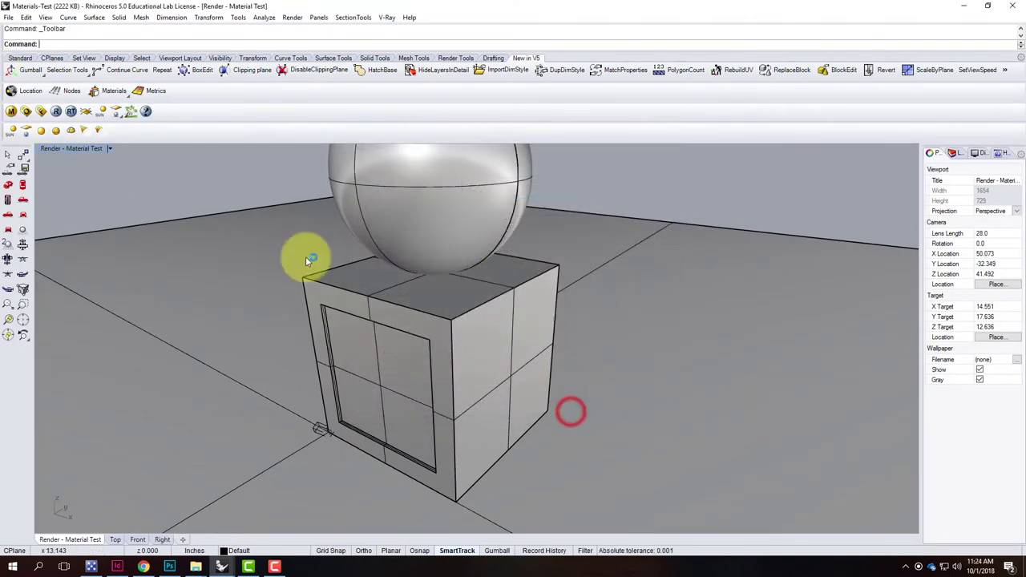
# Open the V-Ray material editor and generate a preview of the cedar shingle scene material
pyautogui.click(9, 113)
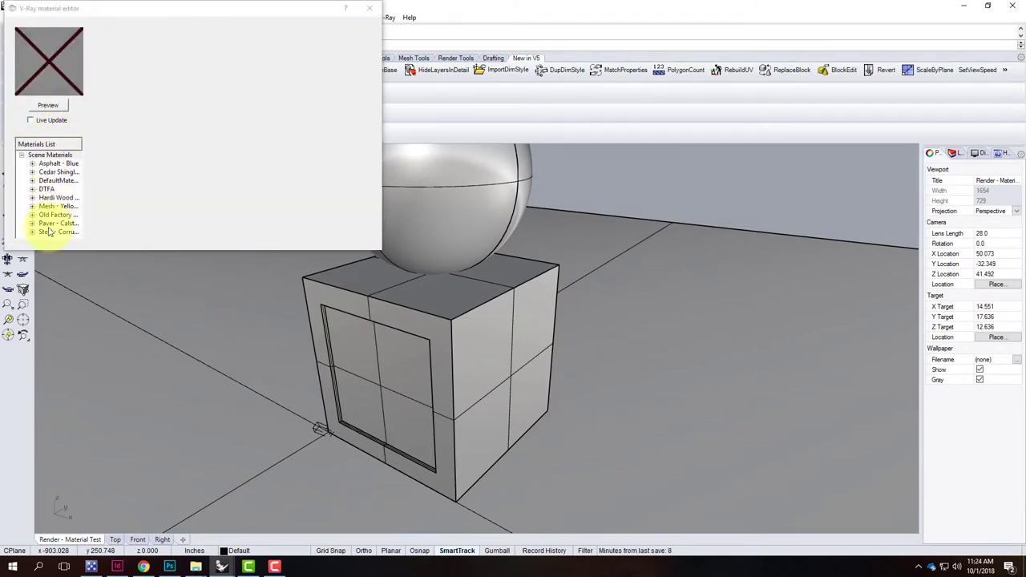
pyautogui.click(53, 171)
pyautogui.click(48, 108)
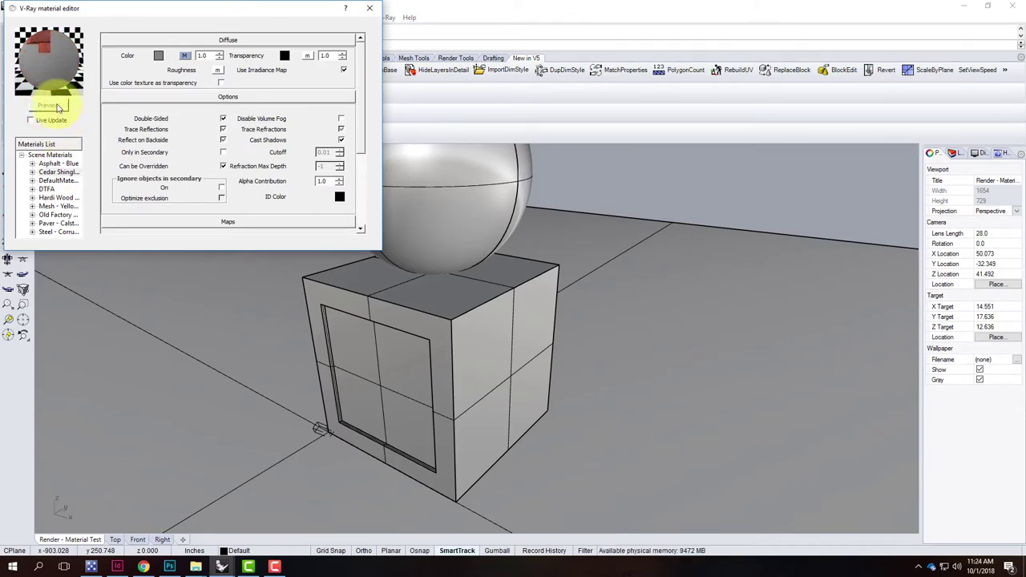
# Import the Cedar Shingle Siding vismat from the Siding/Wood folder of V-Ray Materials into the cedar shingle material and render its preview
pyautogui.rightClick(49, 172)
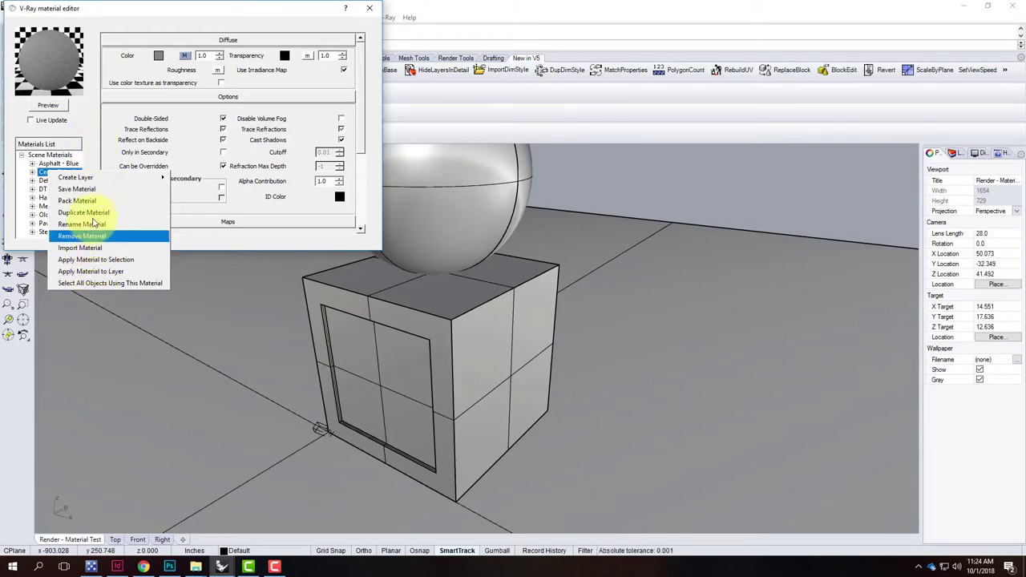
pyautogui.click(95, 249)
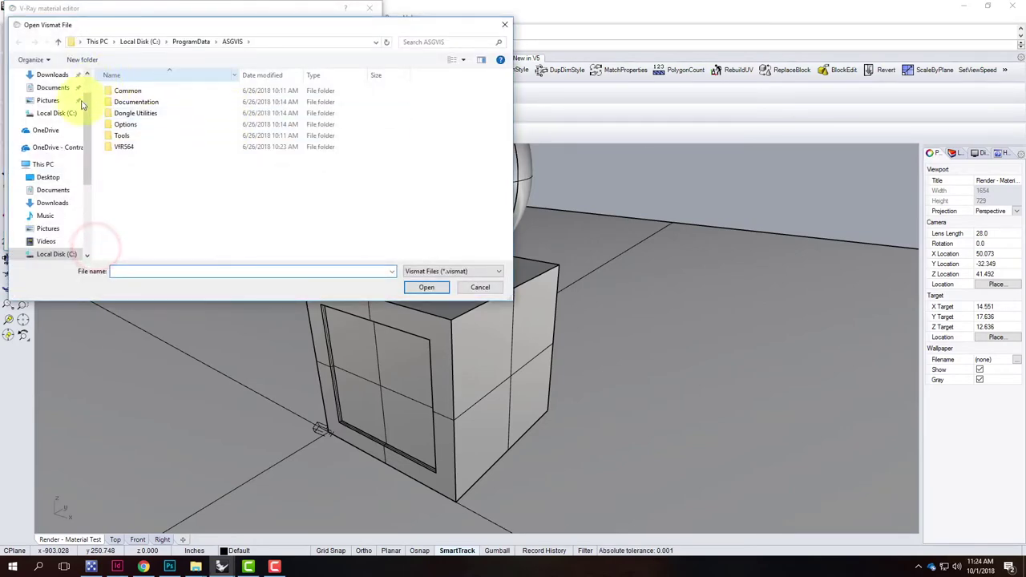
pyautogui.click(64, 147)
pyautogui.click(131, 159)
pyautogui.doubleClick(131, 159)
pyautogui.doubleClick(126, 224)
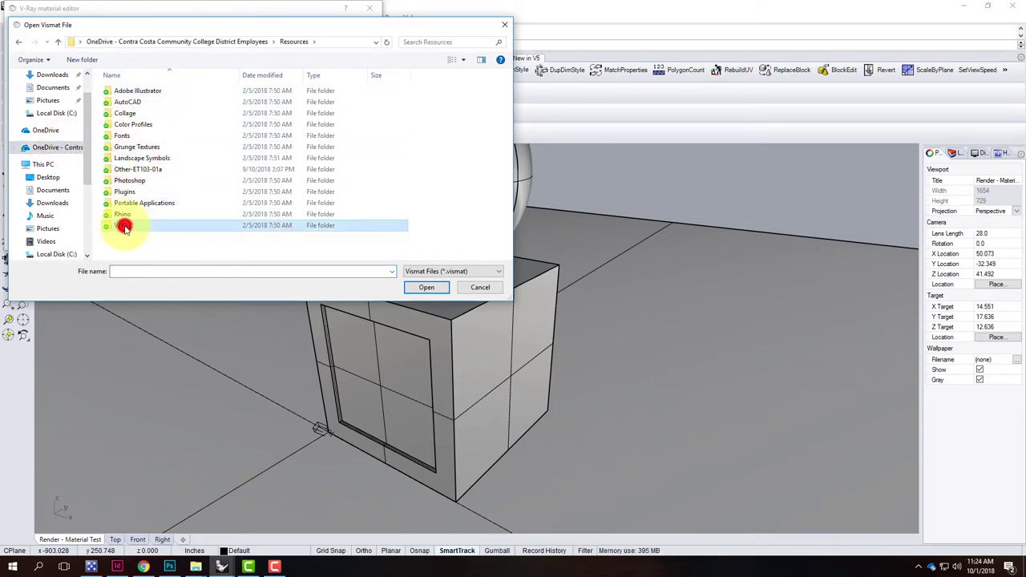
pyautogui.doubleClick(136, 116)
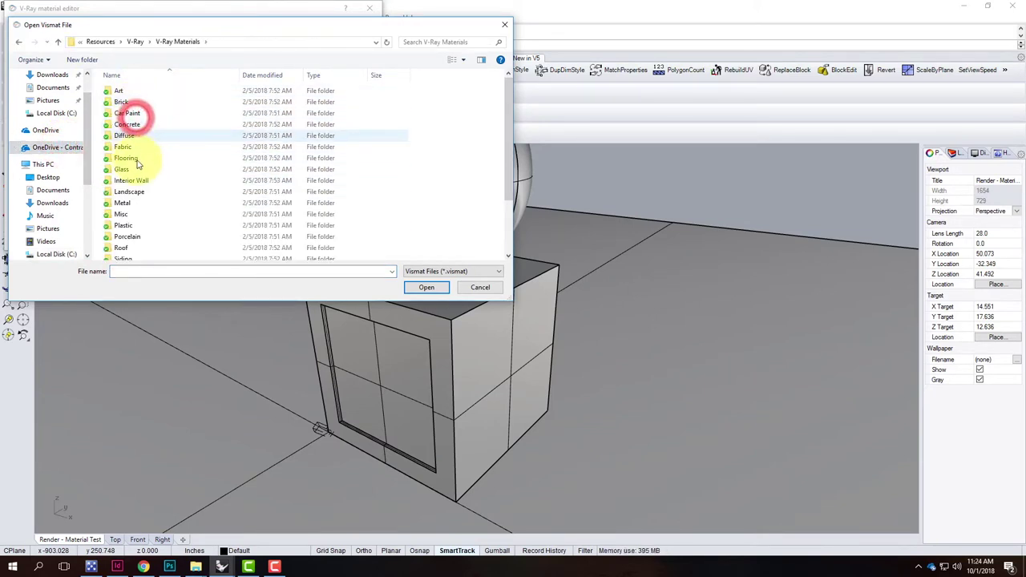
pyautogui.doubleClick(126, 256)
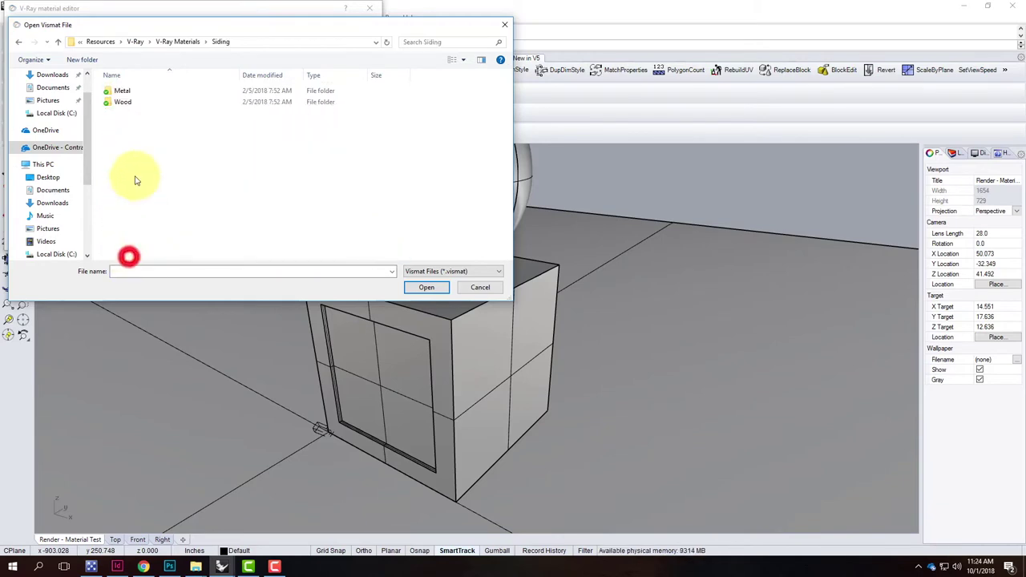
pyautogui.doubleClick(127, 99)
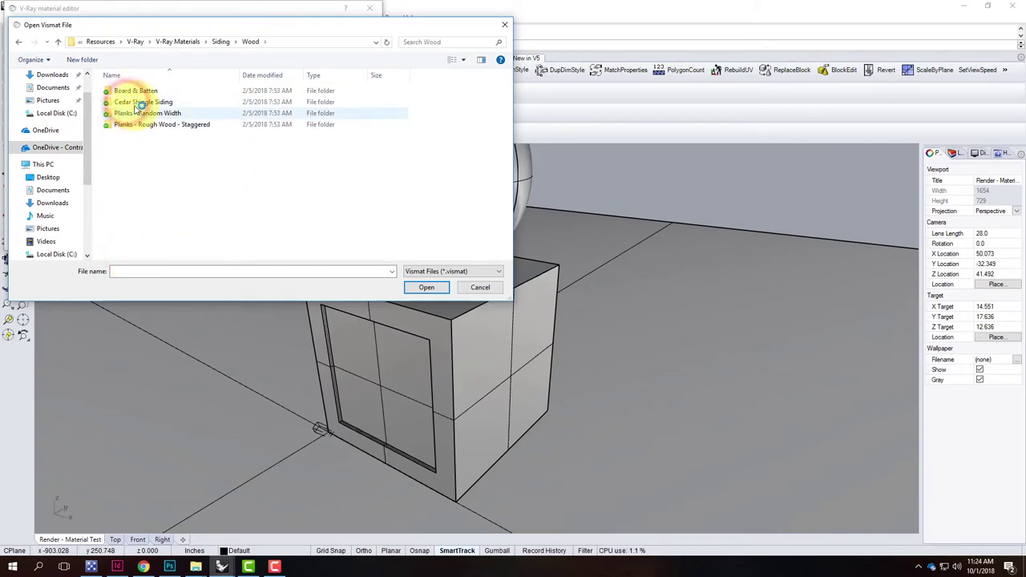
pyautogui.doubleClick(136, 103)
pyautogui.doubleClick(153, 91)
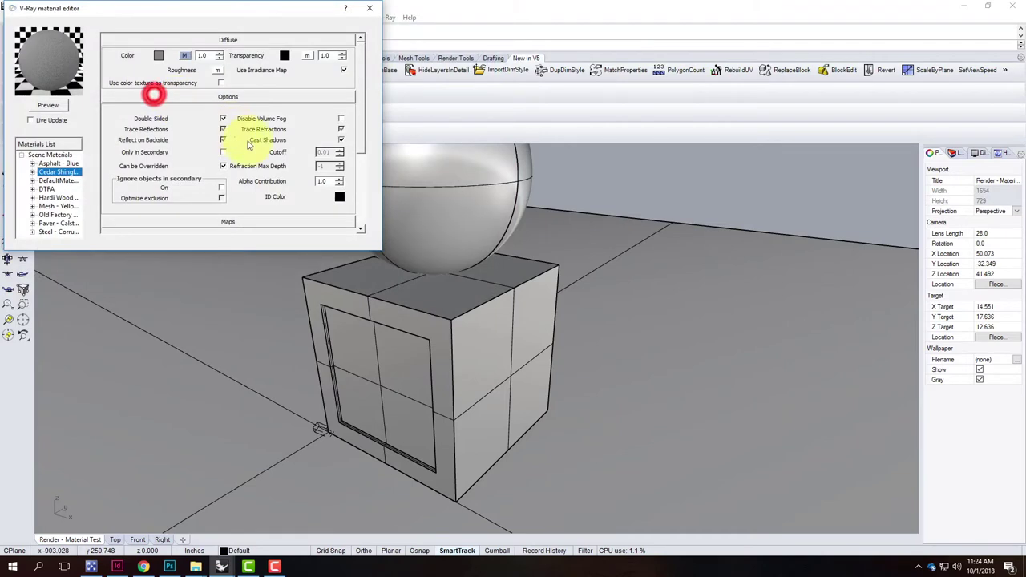
pyautogui.click(47, 107)
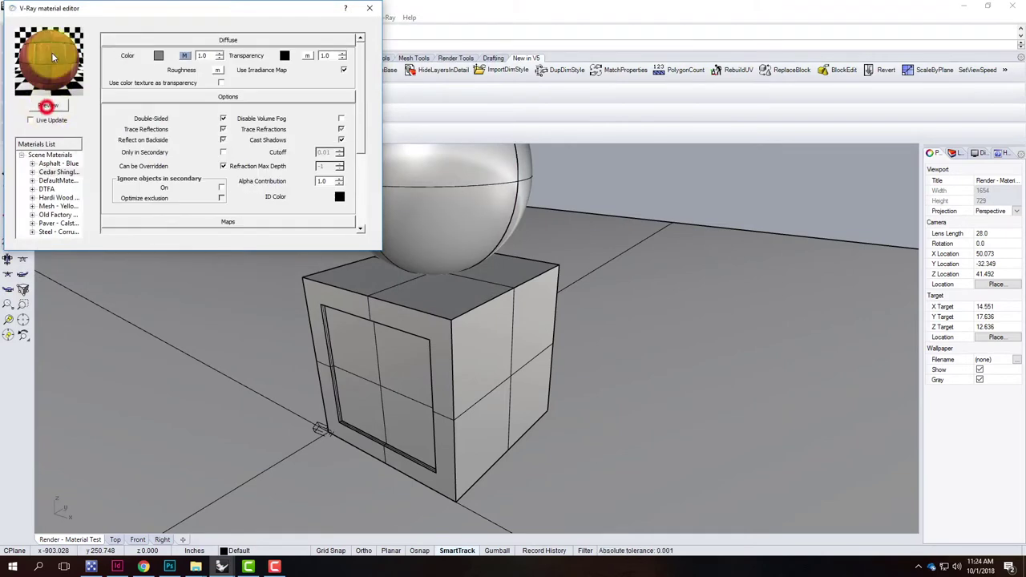
# Switch off the bump and displacement maps of the cedar shingle material
pyautogui.click(356, 71)
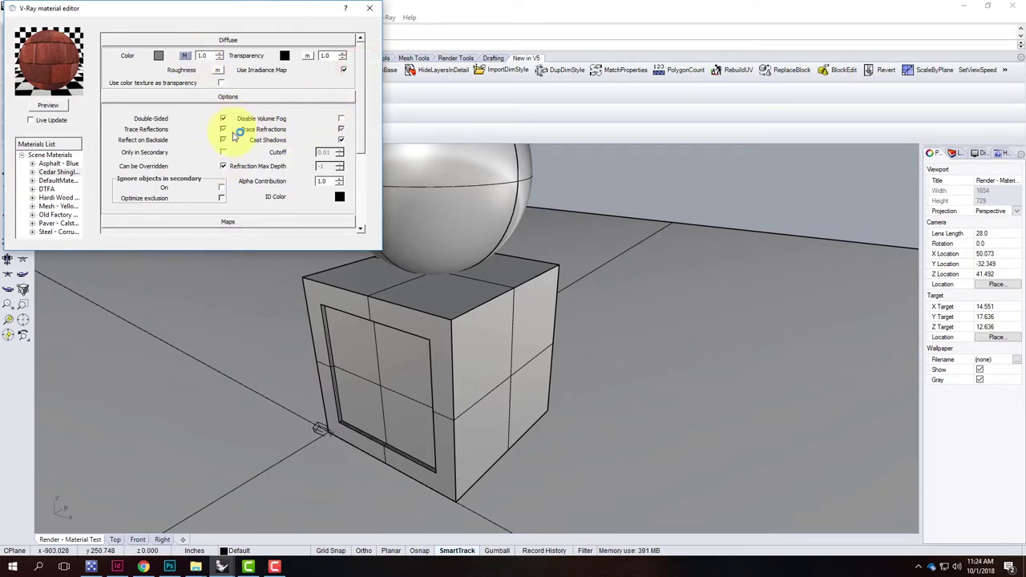
pyautogui.click(359, 121)
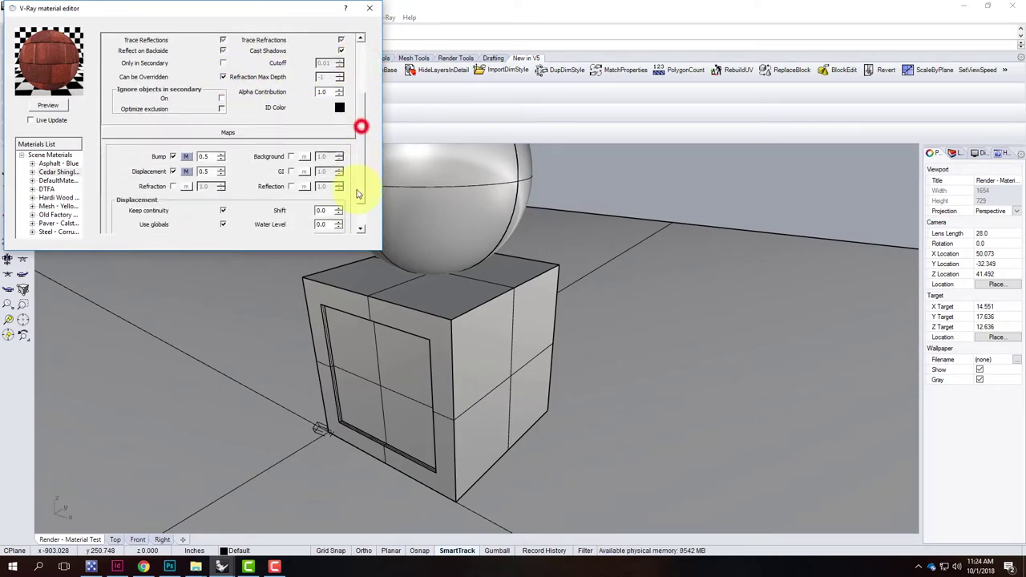
pyautogui.click(174, 120)
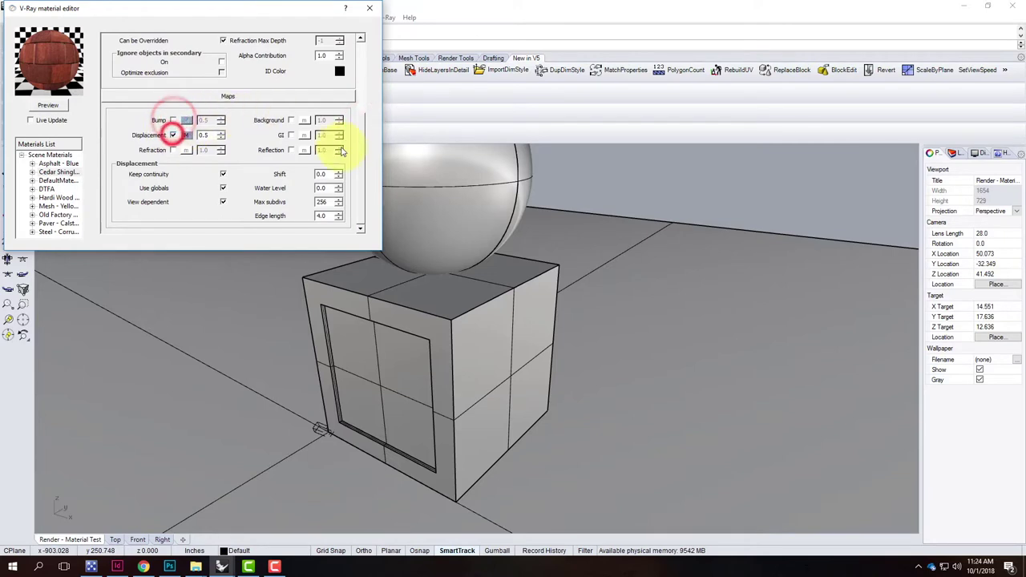
pyautogui.moveTo(360, 156); pyautogui.dragTo(367, 53)
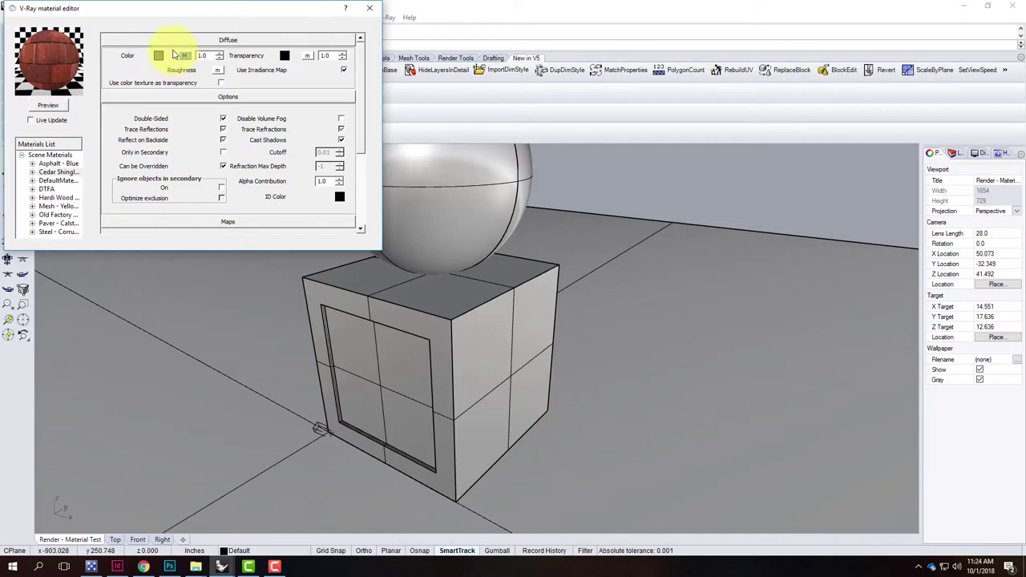
# Check the file path of the cedar shingle material's diffuse color texture and preview its bitmap
pyautogui.moveTo(56, 12); pyautogui.dragTo(131, 97)
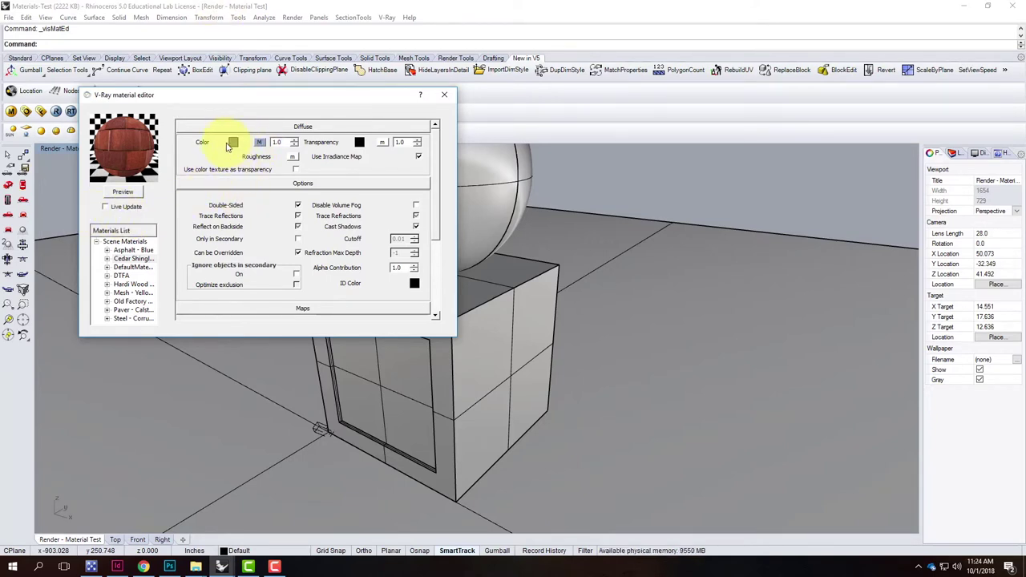
pyautogui.click(258, 142)
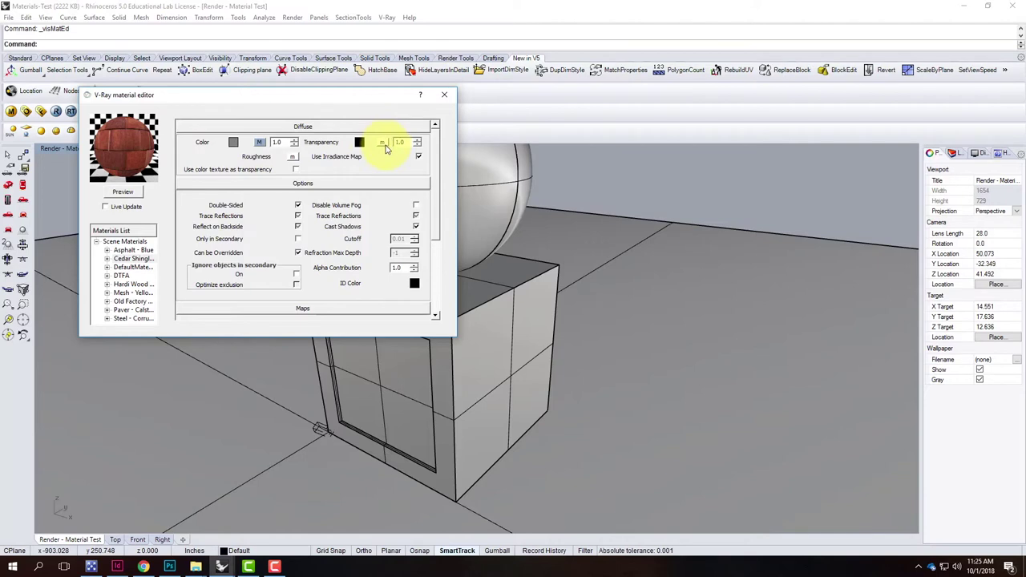
pyautogui.click(258, 142)
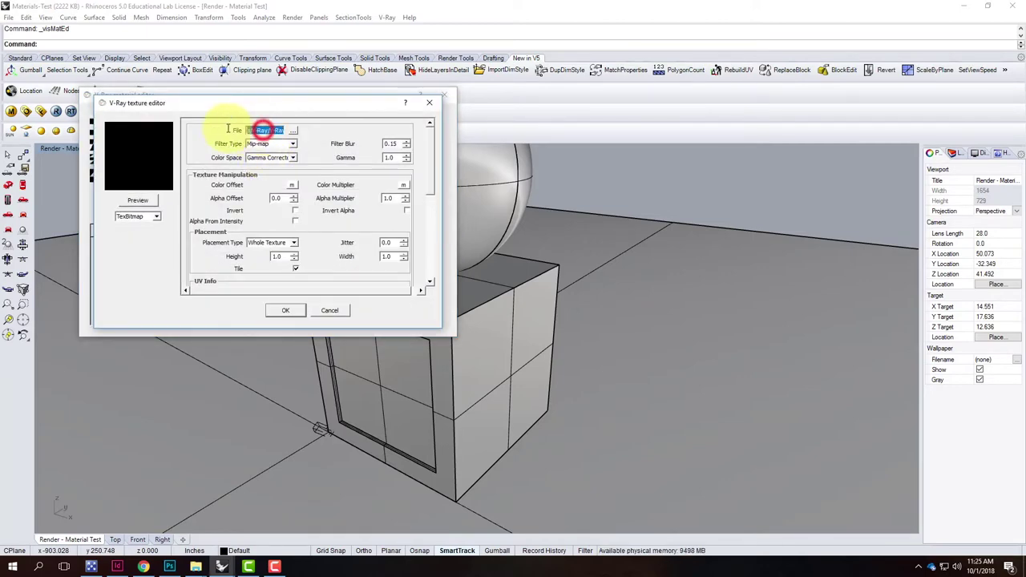
pyautogui.tripleClick(264, 129)
pyautogui.hotkey('ctrl', 'v')
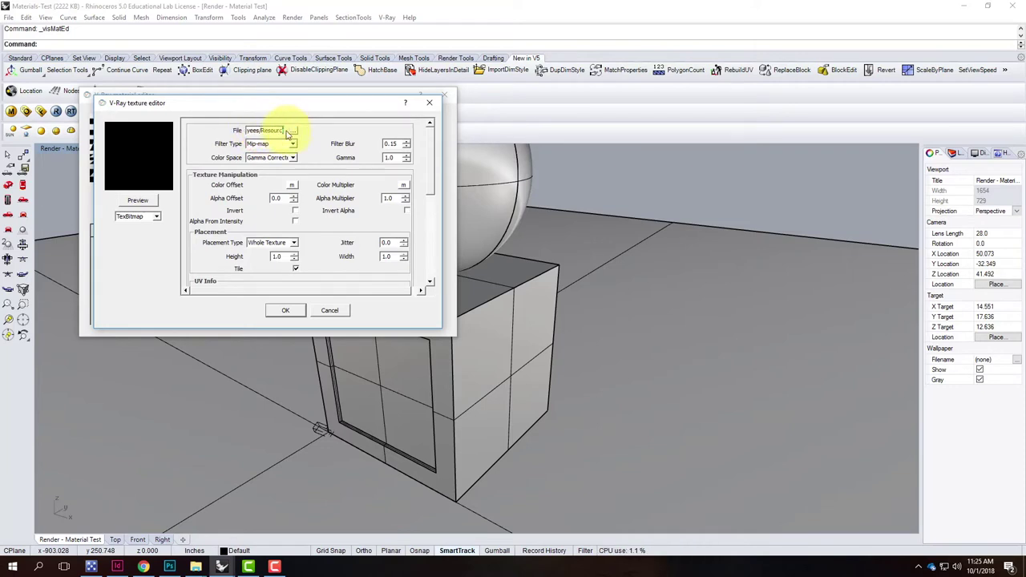
pyautogui.click(137, 199)
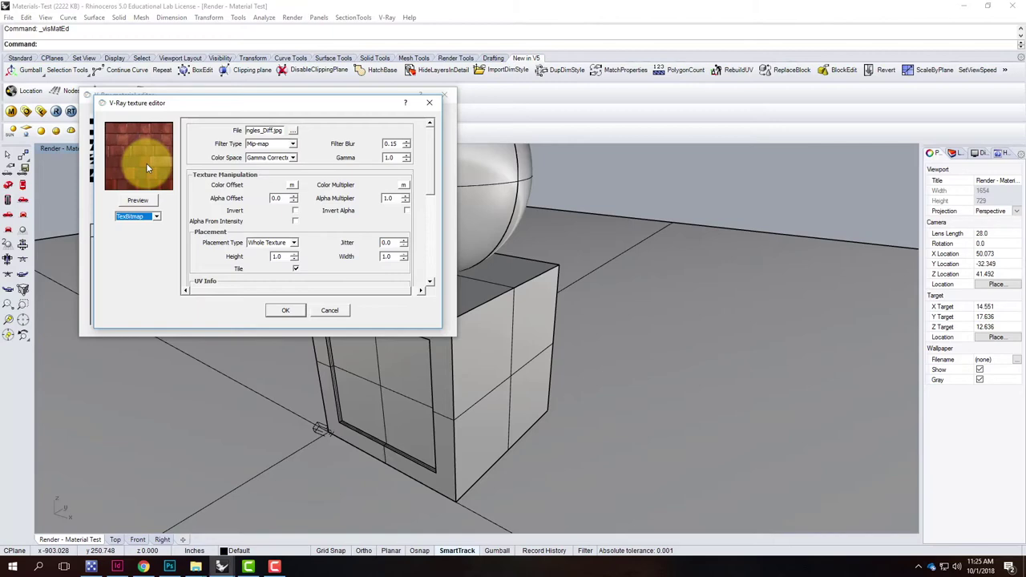
pyautogui.click(294, 312)
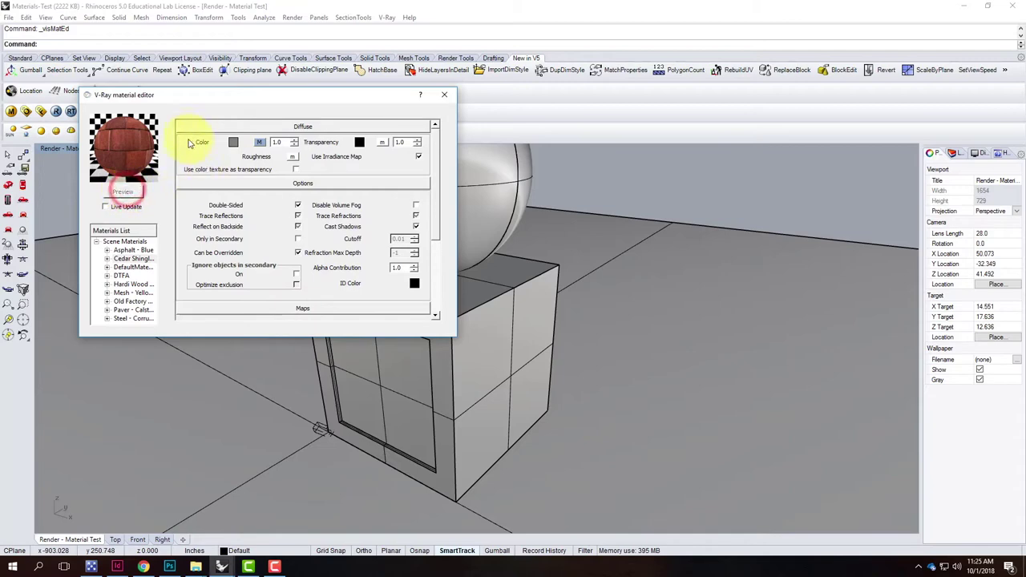
# Apply the cedar shingle material to the sphere, the cube and the cube's recessed front panel
pyautogui.moveTo(290, 97); pyautogui.dragTo(199, 244)
pyautogui.click(453, 311)
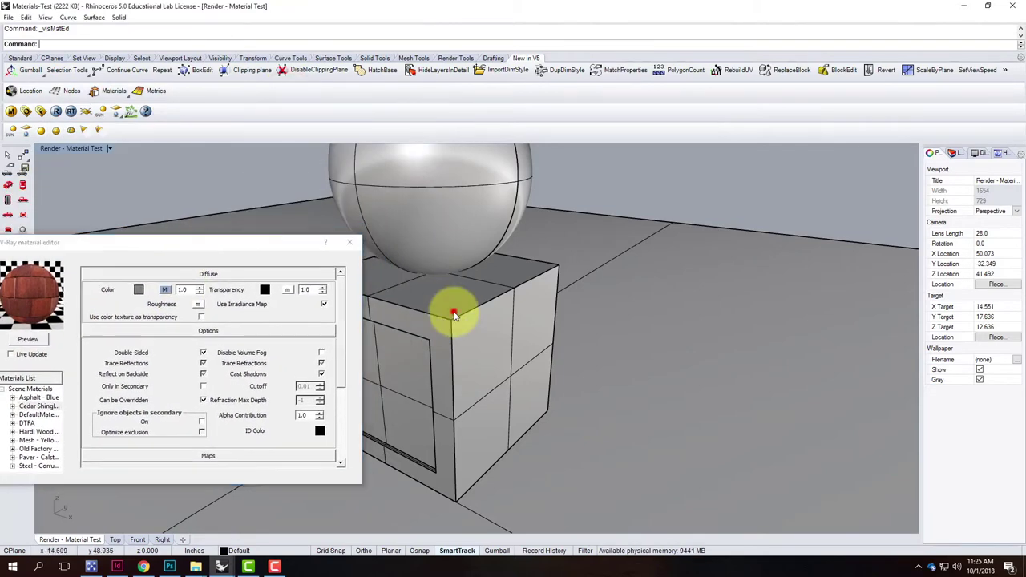
pyautogui.keyDown('shift'); pyautogui.click(460, 200); pyautogui.keyUp('shift')
pyautogui.keyDown('shift'); pyautogui.click(403, 377); pyautogui.keyUp('shift')
pyautogui.rightClick(36, 406)
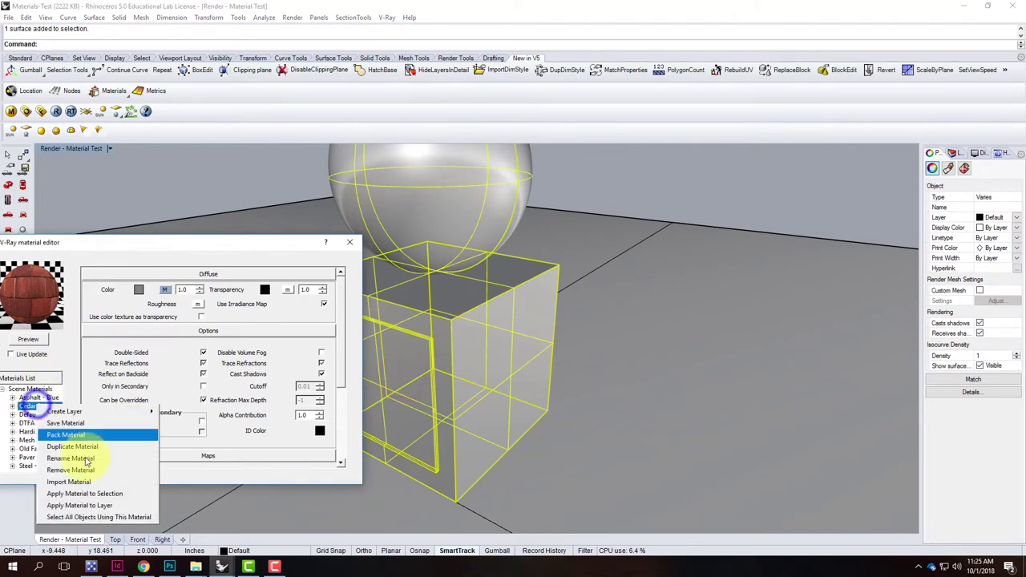
pyautogui.click(107, 503)
pyautogui.click(350, 242)
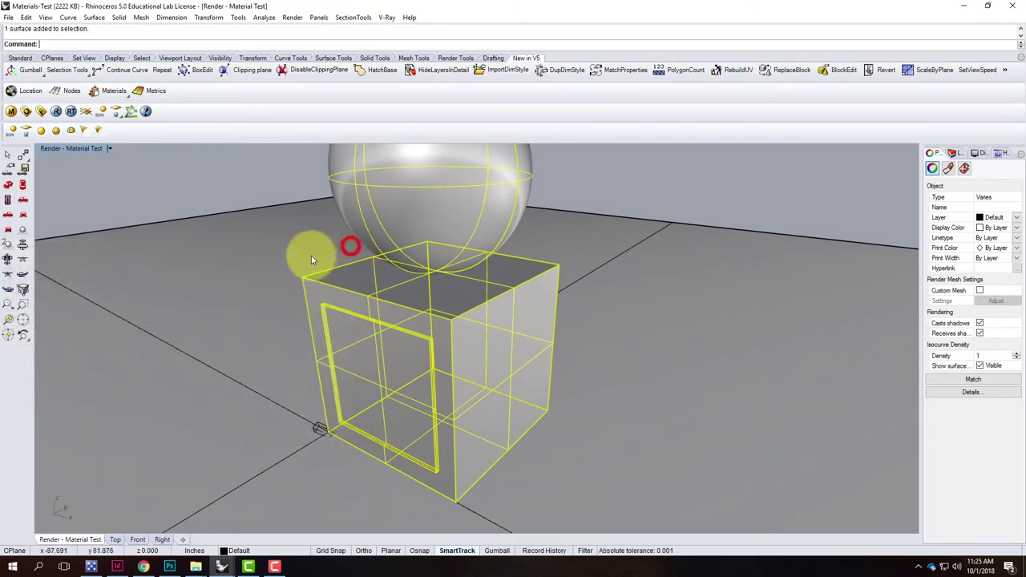
# Render a close-up of the cube's top corner and the underside of the sphere with only the diffuse map active
pyautogui.scroll(3, 350, 268)
pyautogui.scroll(3, 350, 273)
pyautogui.click(52, 112)
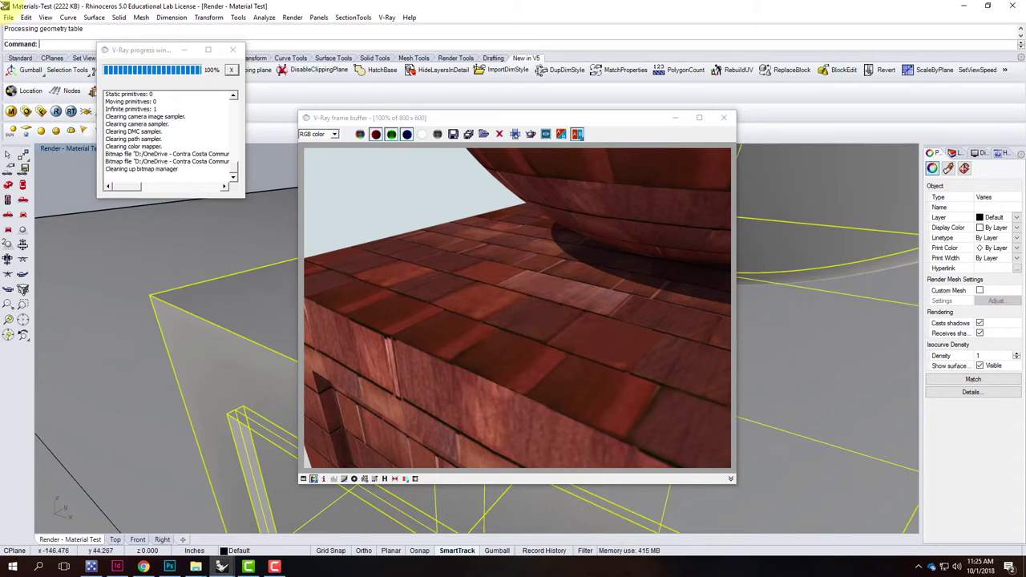
# Enable the bump map of the Cedar Shingle Siding material
pyautogui.click(26, 111)
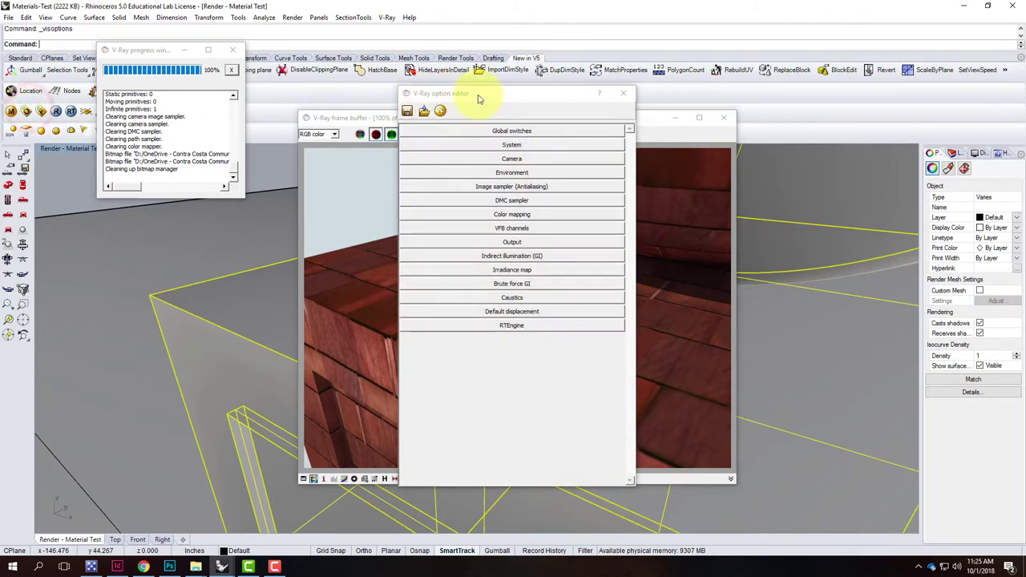
pyautogui.click(623, 93)
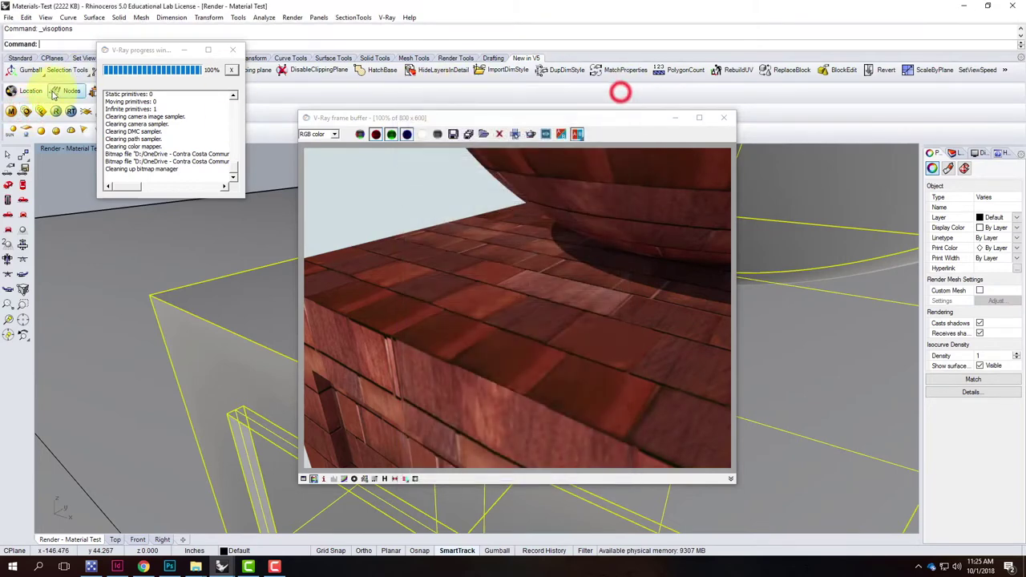
pyautogui.click(11, 111)
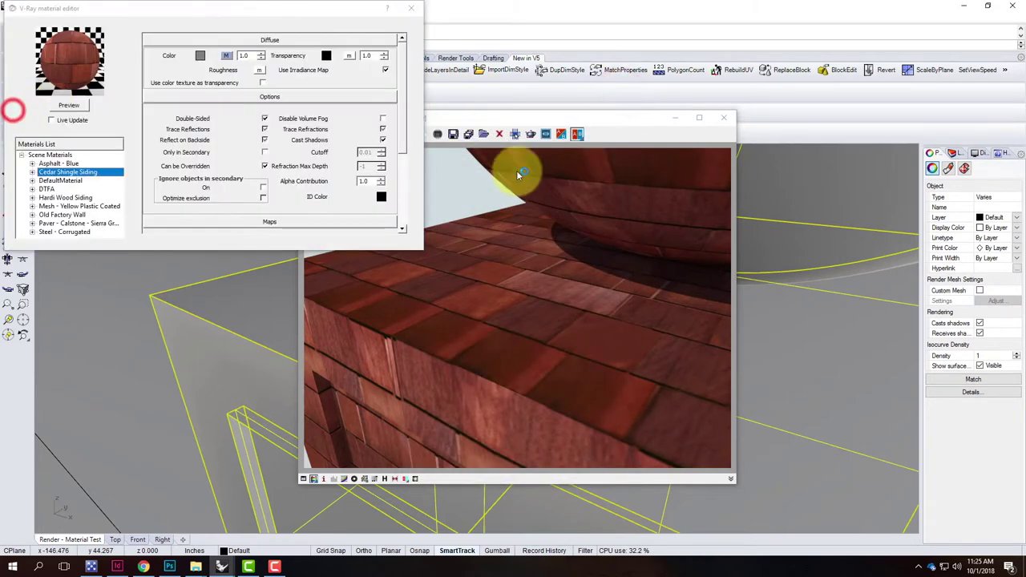
pyautogui.click(403, 80)
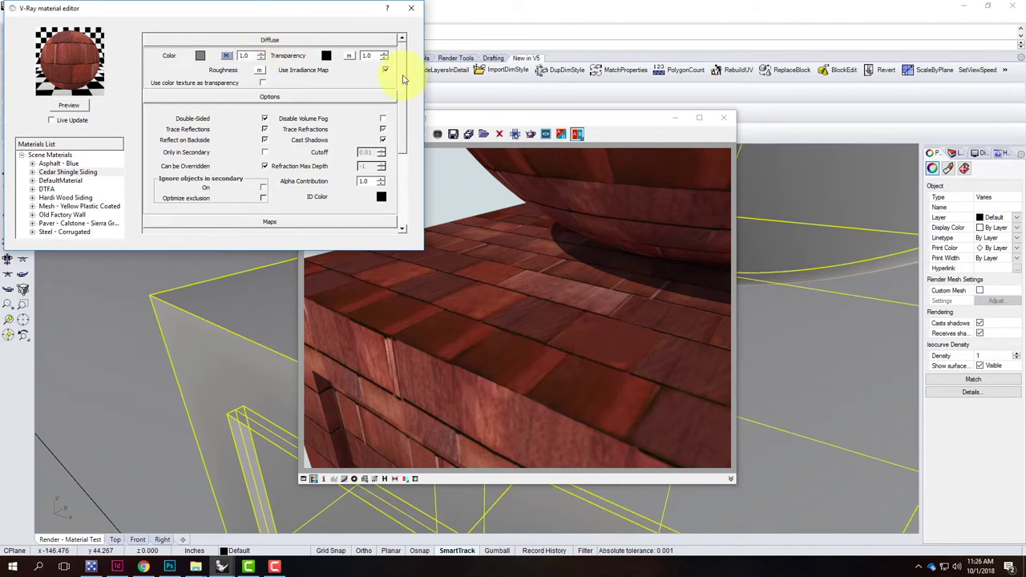
pyautogui.moveTo(404, 49); pyautogui.dragTo(407, 153)
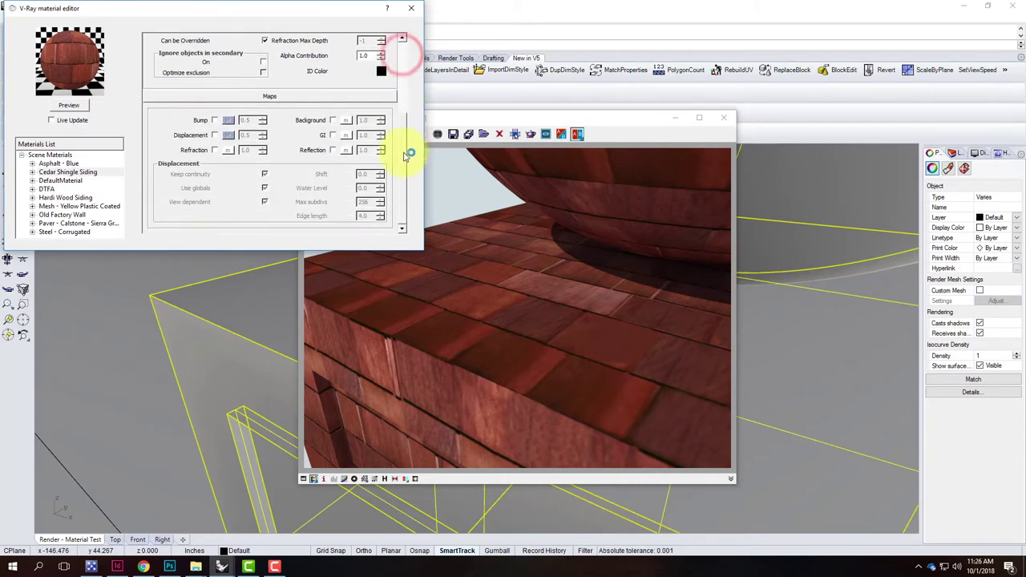
pyautogui.click(215, 120)
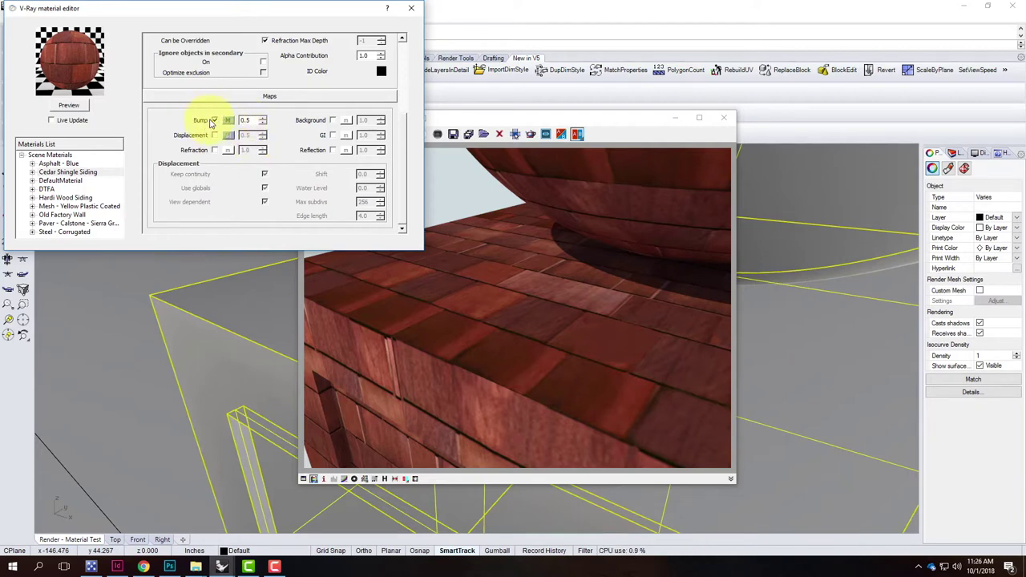
# Preview the bump map's bitmap texture and render the close-up again with the bump map active
pyautogui.click(231, 121)
pyautogui.click(229, 121)
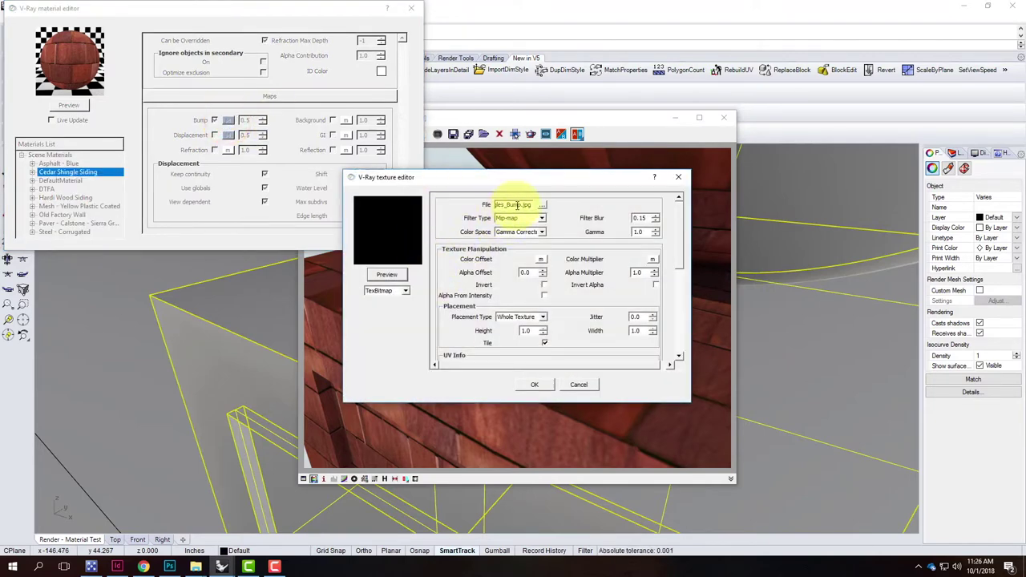
pyautogui.click(394, 274)
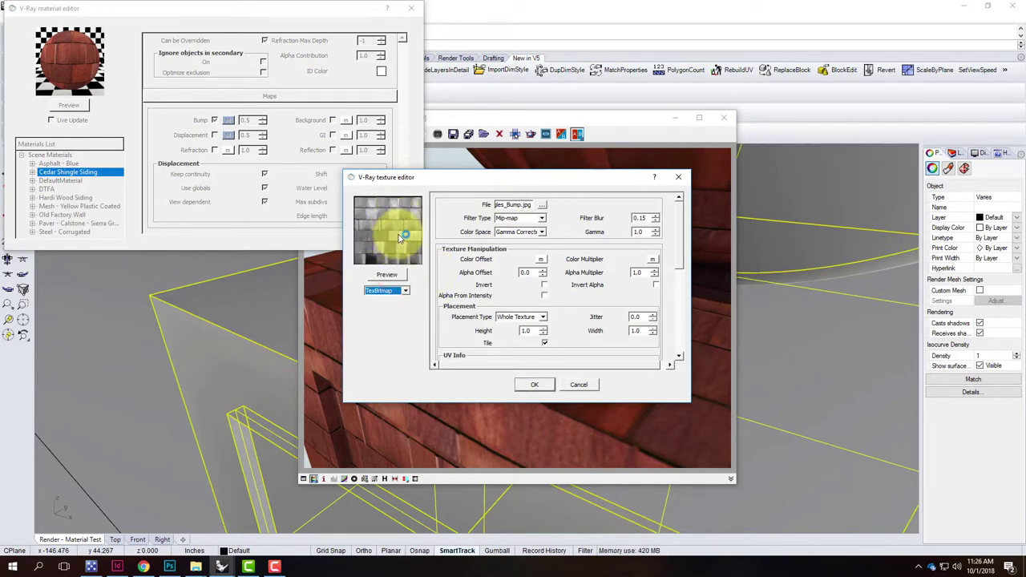
pyautogui.click(532, 384)
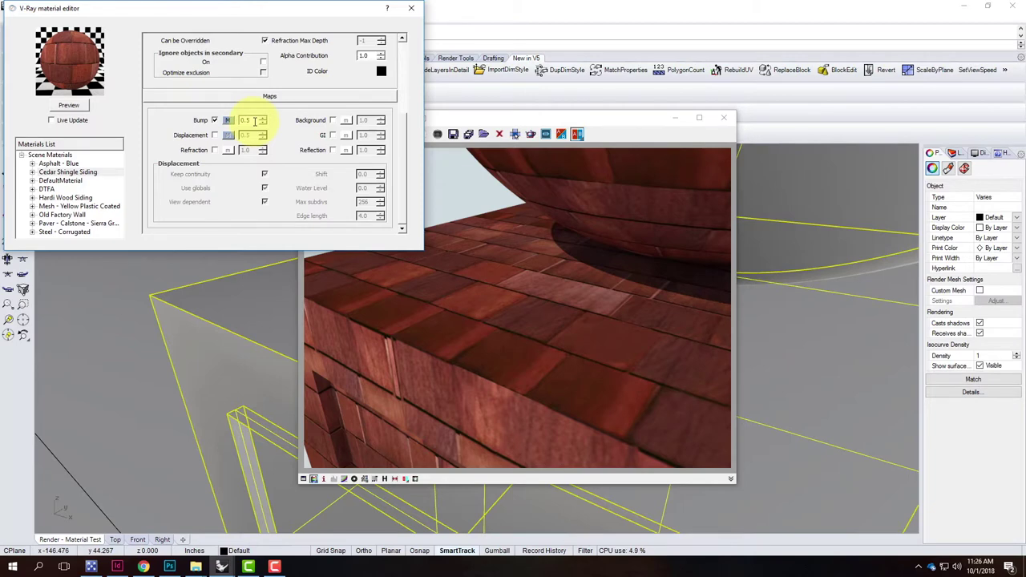
pyautogui.click(411, 8)
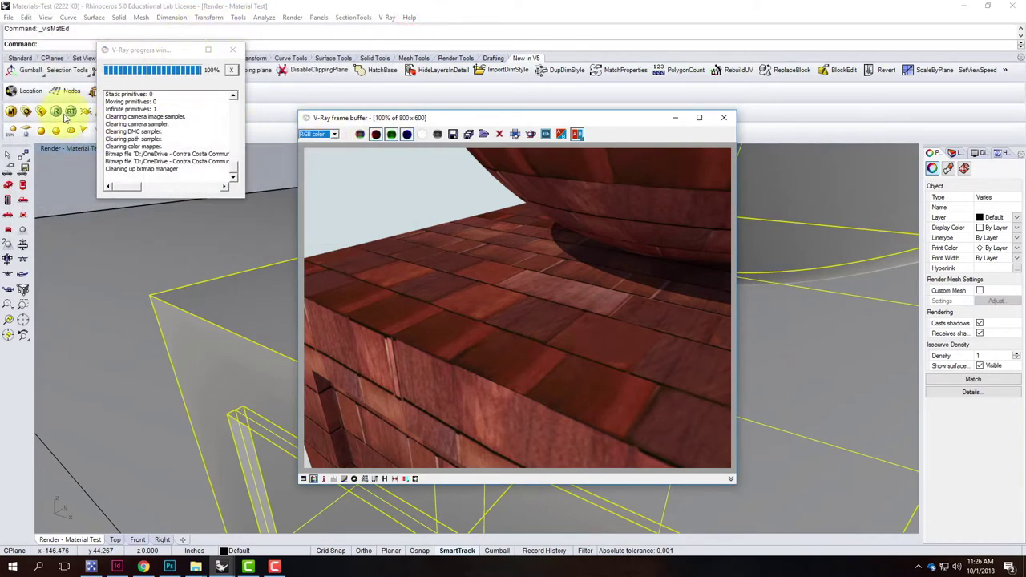
pyautogui.click(59, 113)
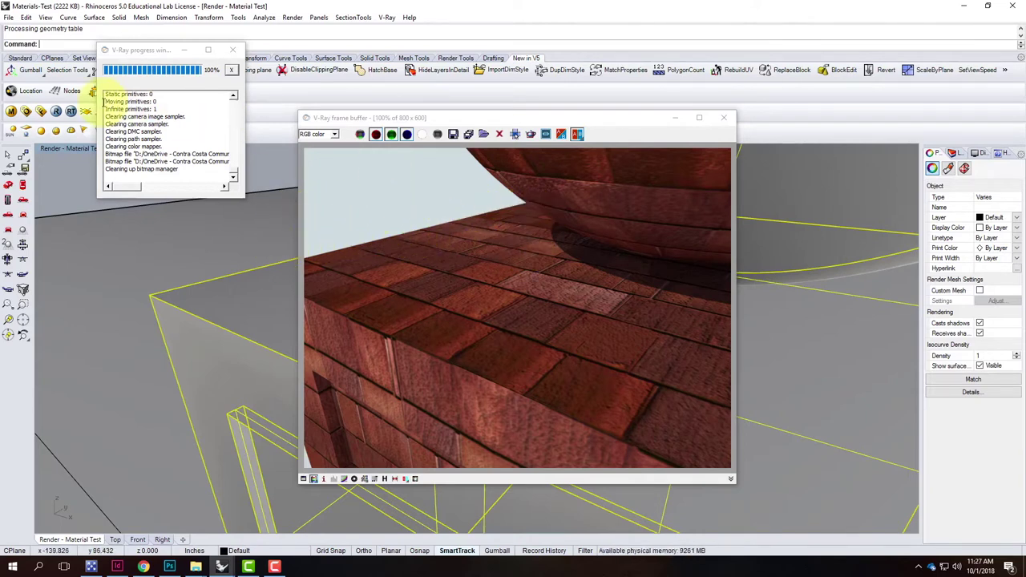
# Enable the displacement map of the Cedar Shingle Siding material and select its amount value
pyautogui.click(11, 111)
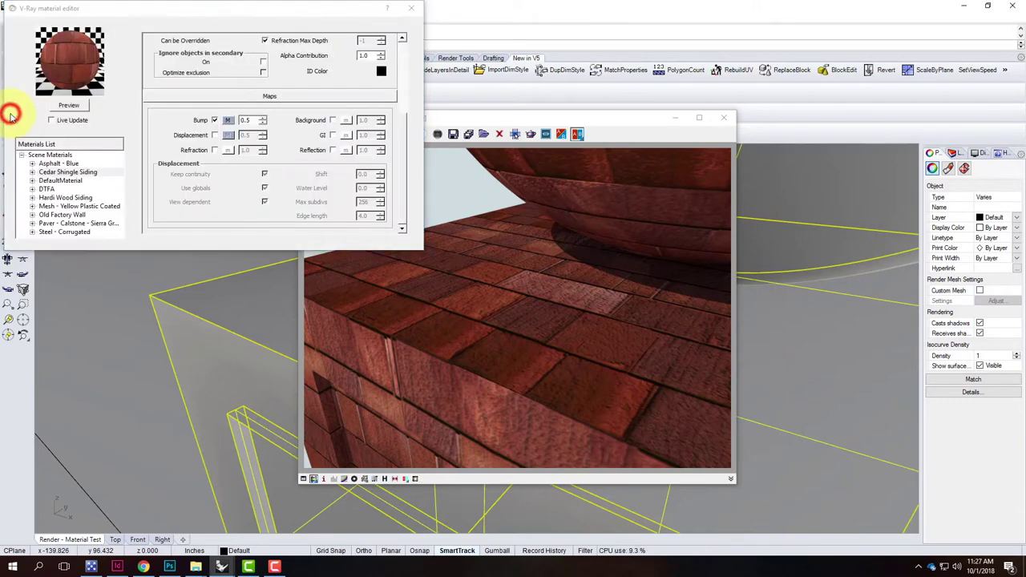
pyautogui.click(54, 173)
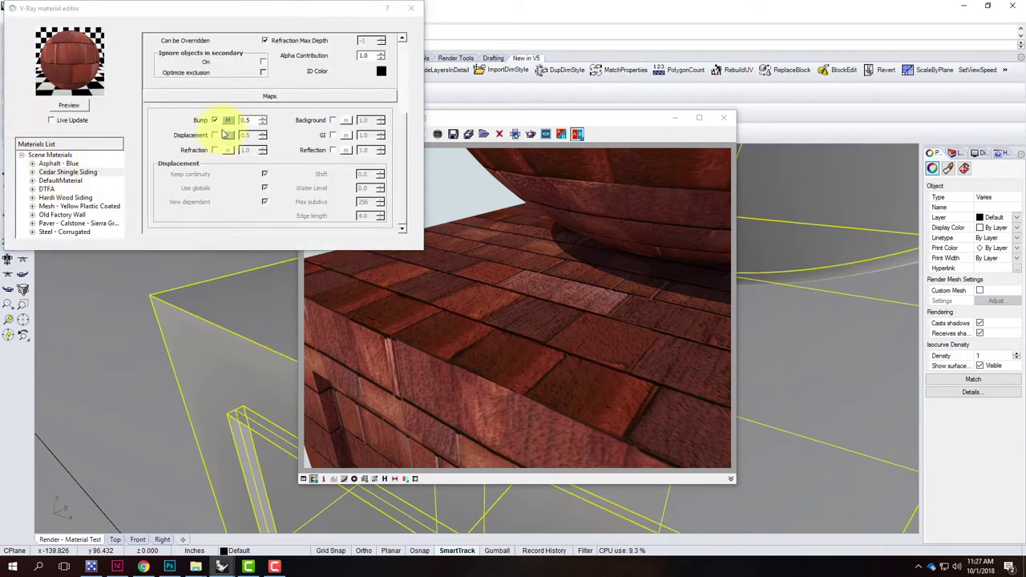
pyautogui.moveTo(405, 122); pyautogui.dragTo(405, 172)
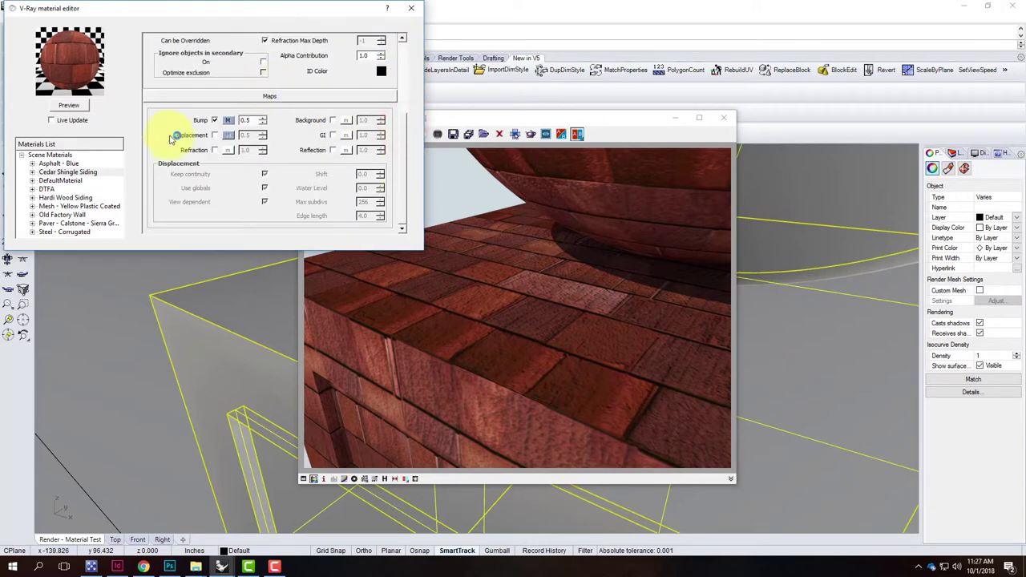
pyautogui.click(215, 136)
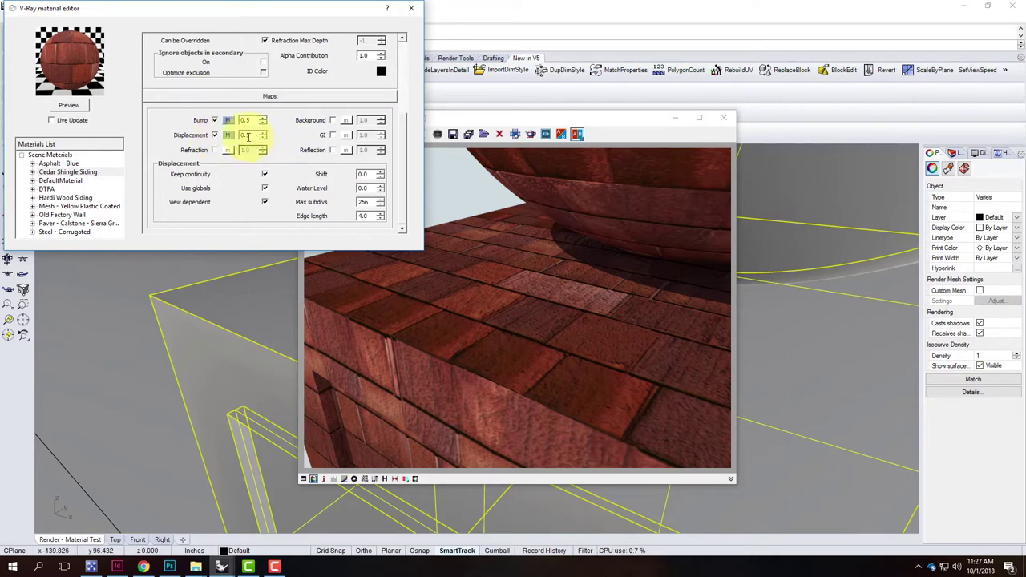
pyautogui.doubleClick(249, 134)
pyautogui.doubleClick(245, 135)
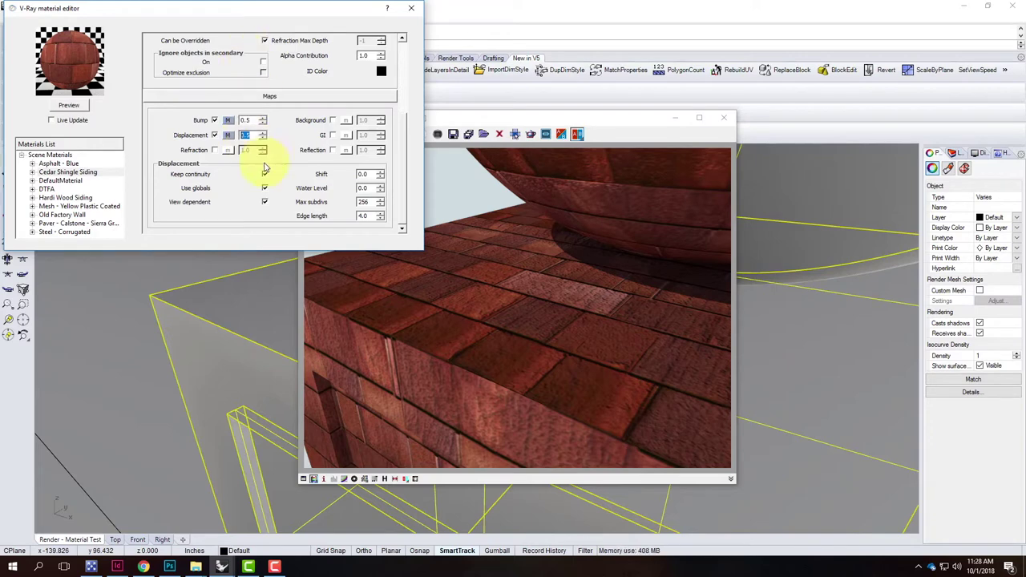
# Preview the displacement map's bitmap and review its file, texture manipulation, placement and UV settings
pyautogui.click(228, 135)
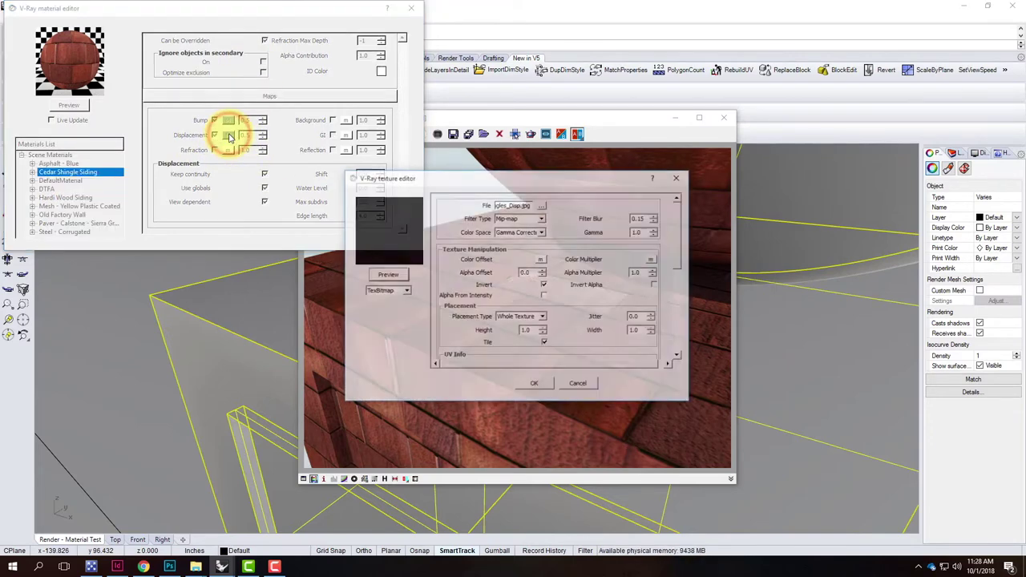
pyautogui.click(509, 204)
pyautogui.click(389, 277)
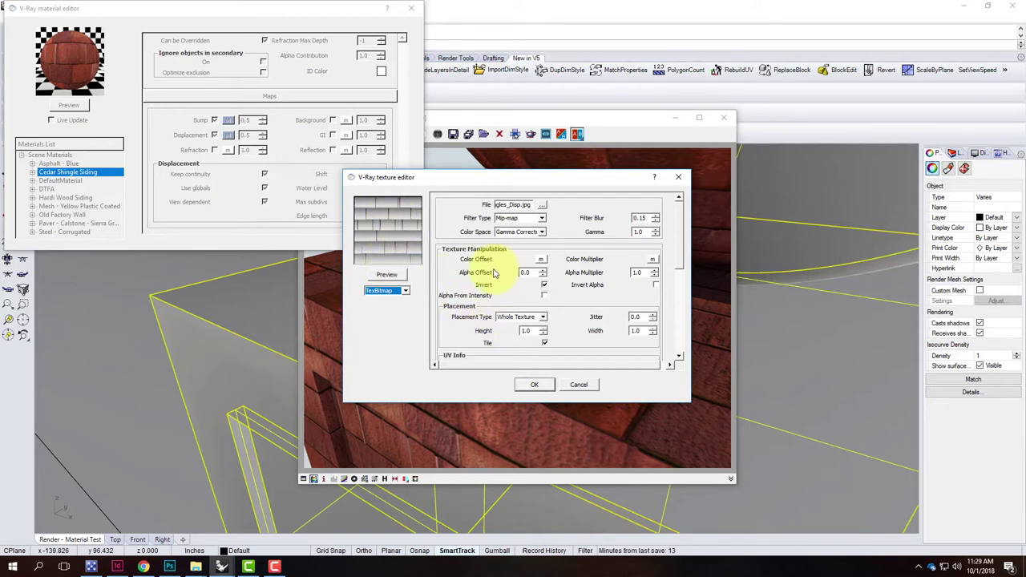
pyautogui.click(533, 266)
pyautogui.scroll(-4, 677, 239)
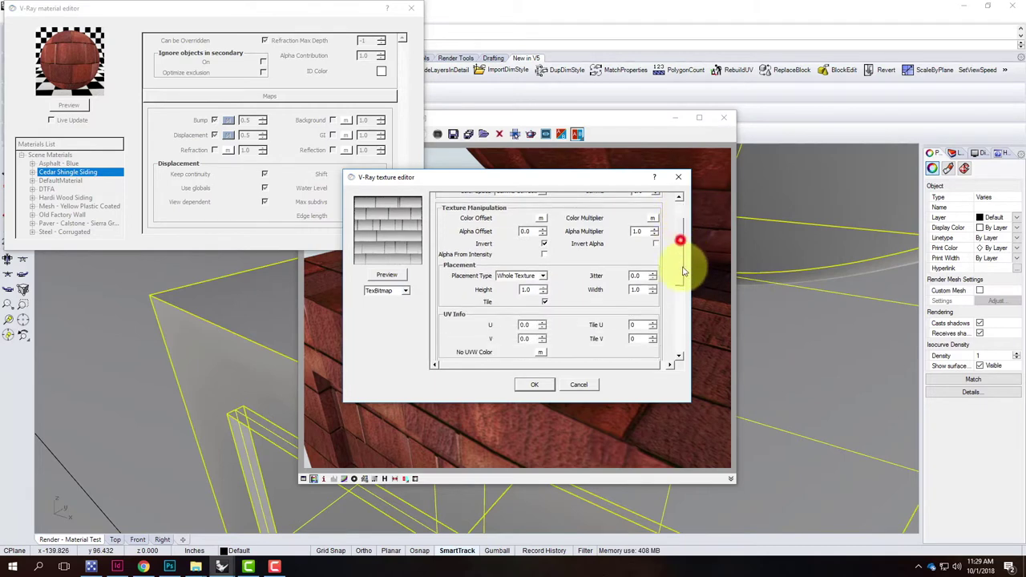
pyautogui.moveTo(684, 244); pyautogui.dragTo(684, 216)
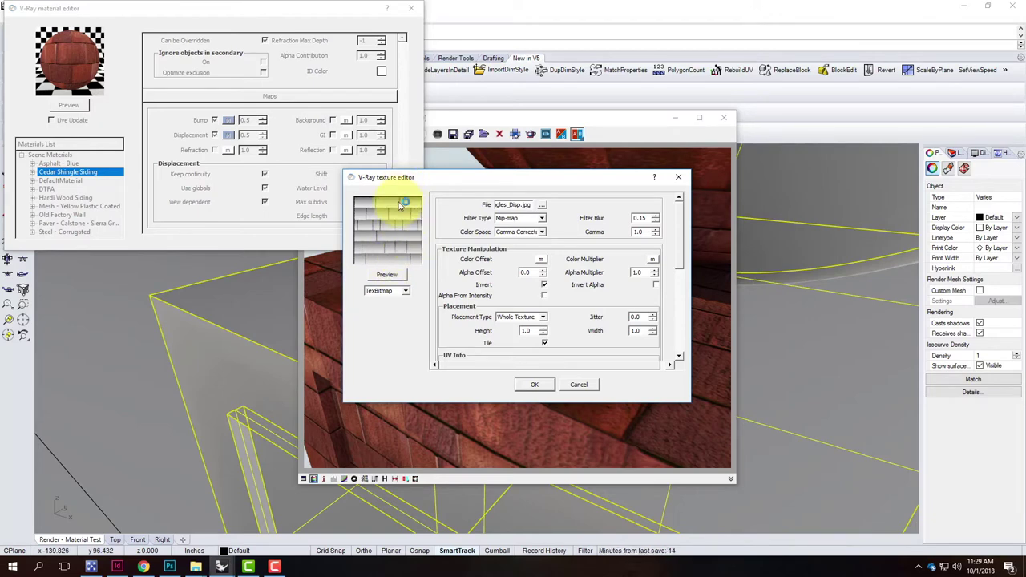
pyautogui.click(521, 387)
pyautogui.click(521, 385)
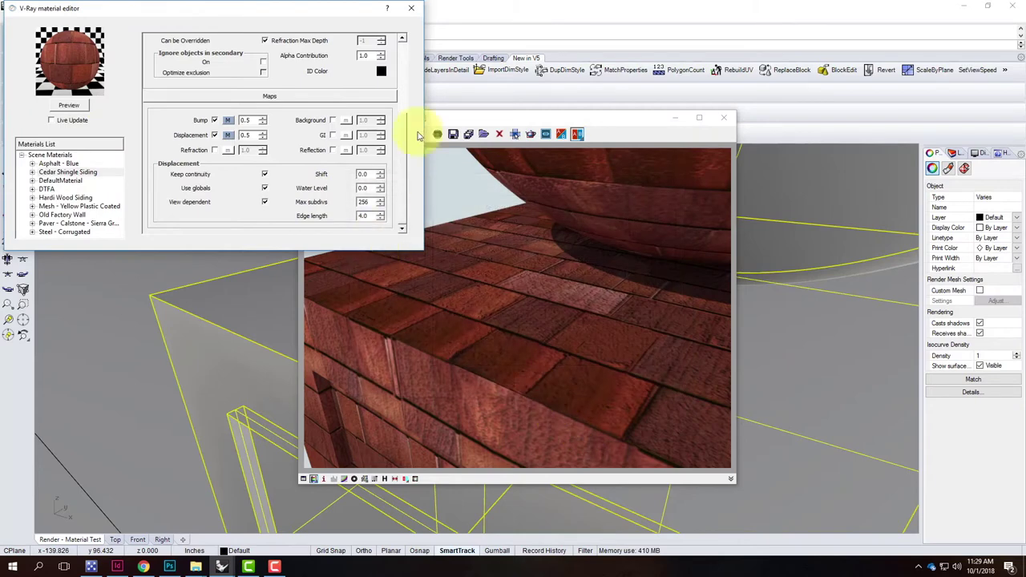
# Close the material settings, render the close-up with the displacement map active, and close the finished render
pyautogui.click(417, 8)
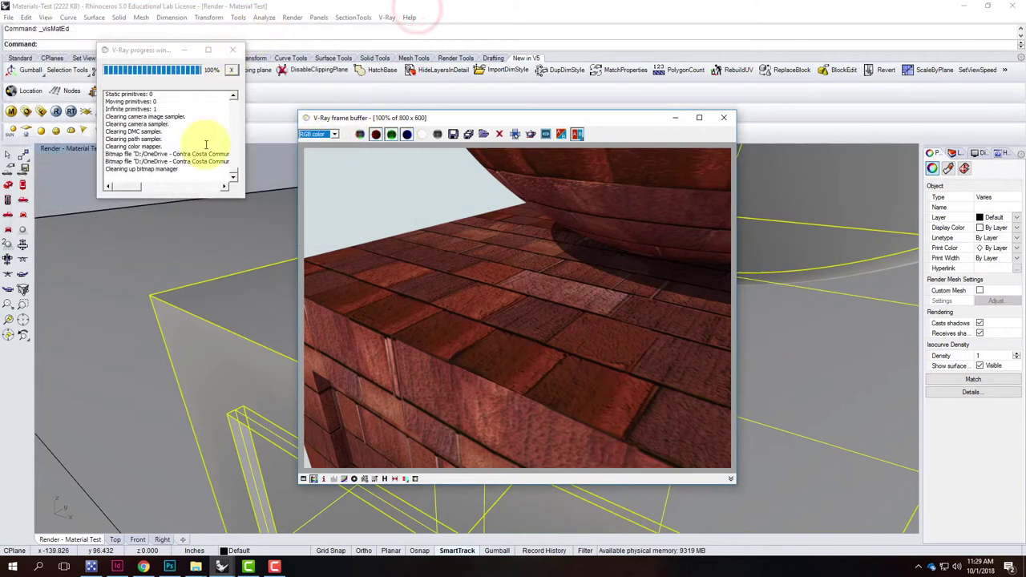
pyautogui.click(58, 111)
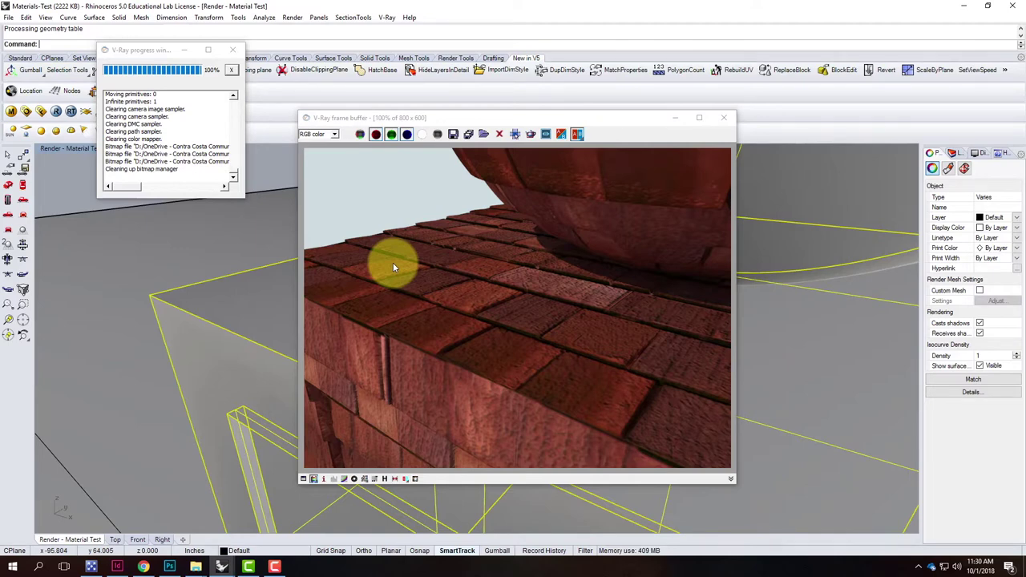
pyautogui.click(724, 118)
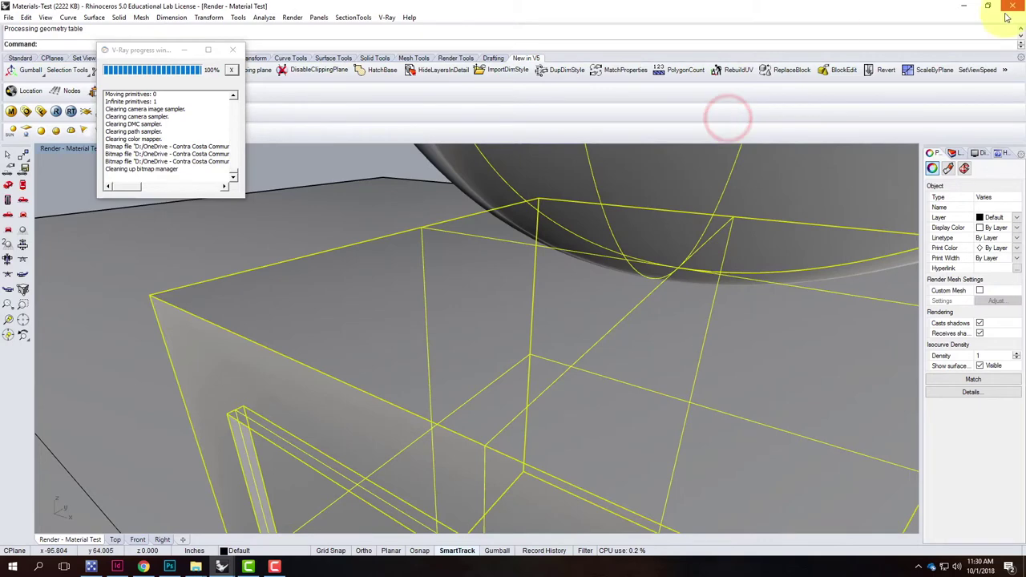
# Switch to Photoshop, show Steel Siding Example.jpg, and brush red numbers 1, 2 and 3 beside its upper three layers
pyautogui.click(964, 8)
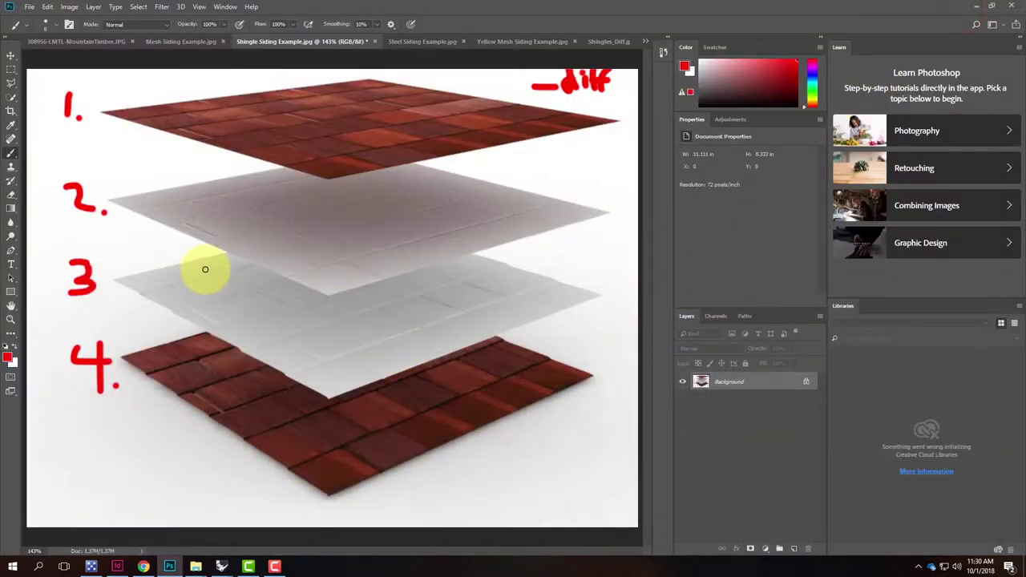
pyautogui.click(420, 41)
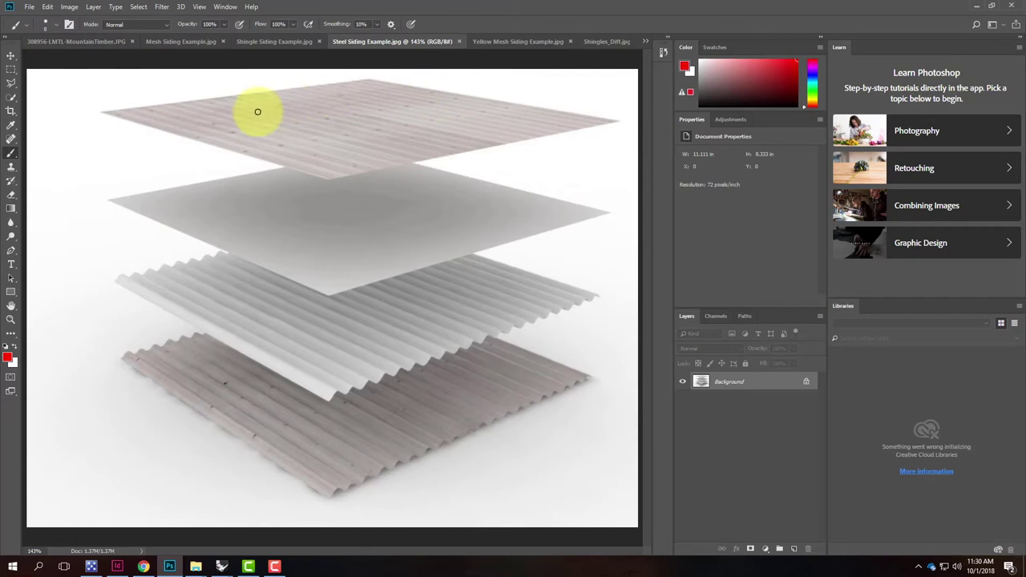
pyautogui.moveTo(66, 106); pyautogui.dragTo(68, 134)
pyautogui.click(77, 131)
pyautogui.moveTo(68, 193); pyautogui.dragTo(89, 211)
pyautogui.click(99, 213)
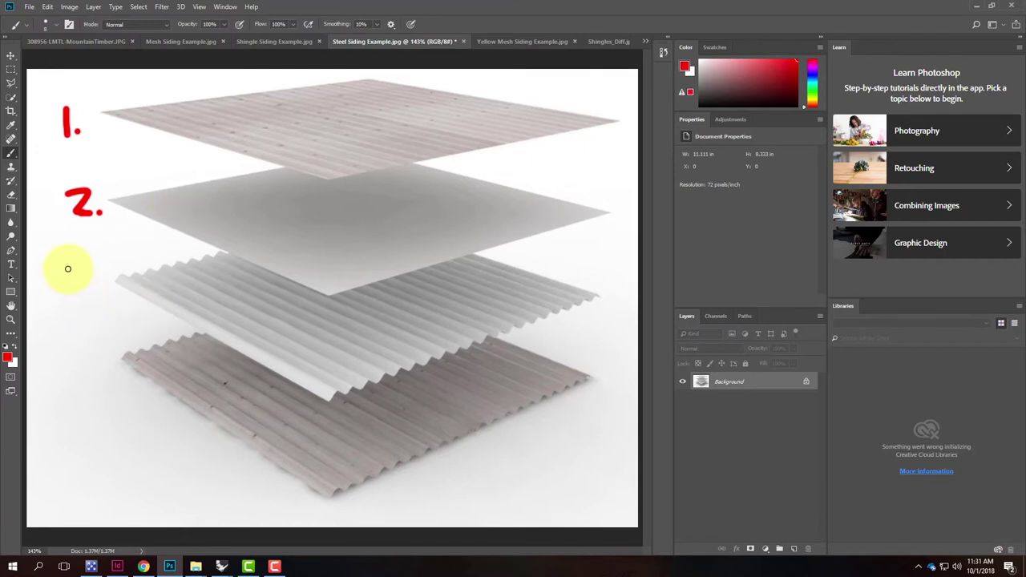
pyautogui.moveTo(91, 283); pyautogui.dragTo(76, 295)
pyautogui.click(98, 293)
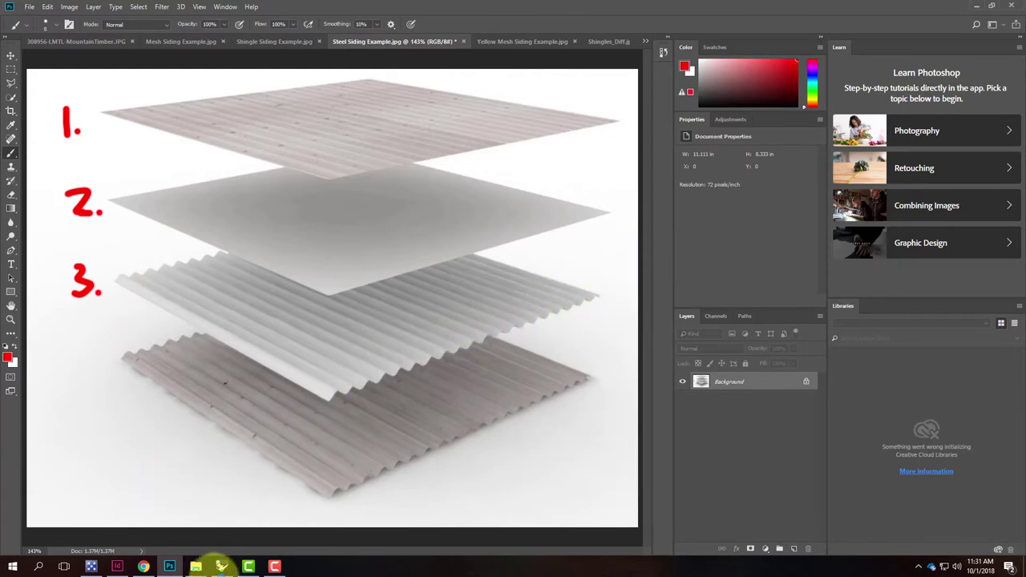
# Find Corrugated_Steel_displacement in the Siding > Metal > Steel - Corrugated folder, place it over the siding diagram to examine it, and discard it
pyautogui.click(197, 566)
pyautogui.click(234, 512)
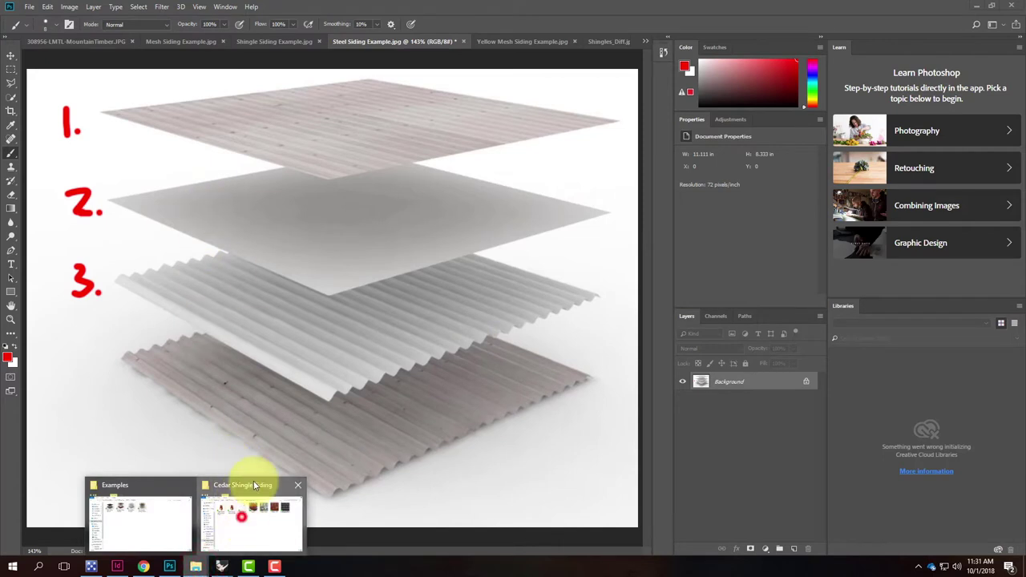
pyautogui.click(214, 150)
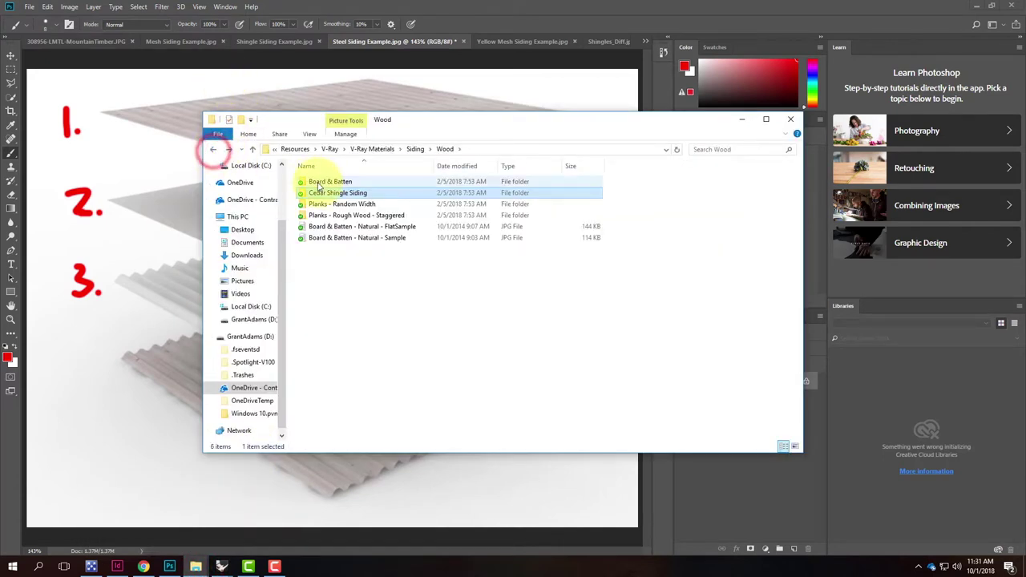
pyautogui.click(213, 150)
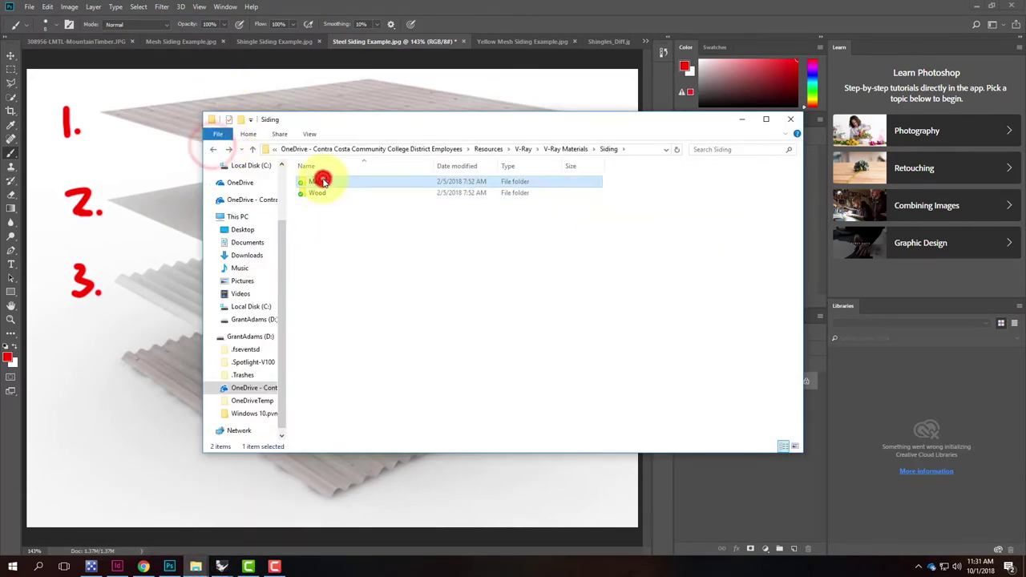
pyautogui.doubleClick(322, 181)
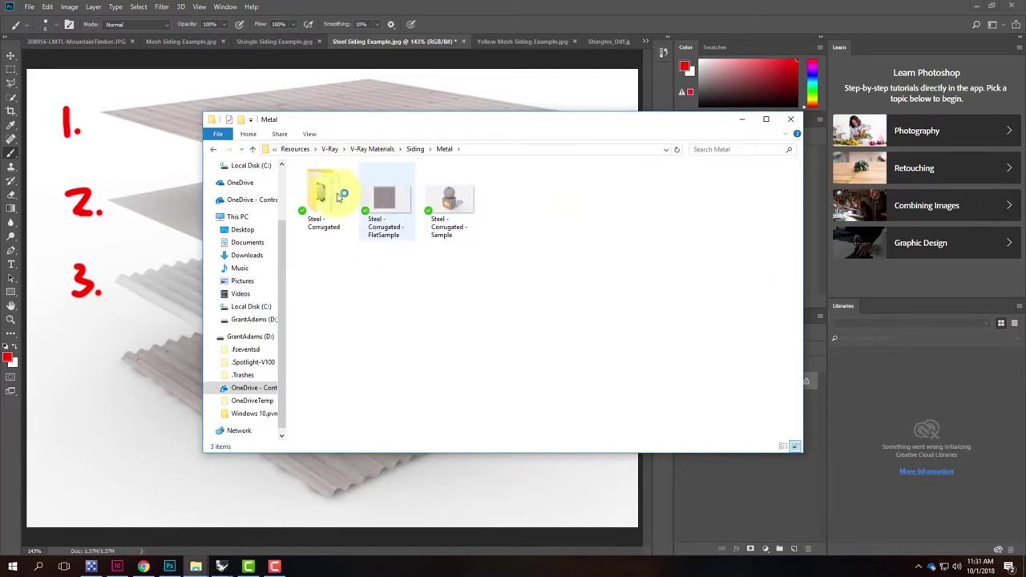
pyautogui.doubleClick(323, 197)
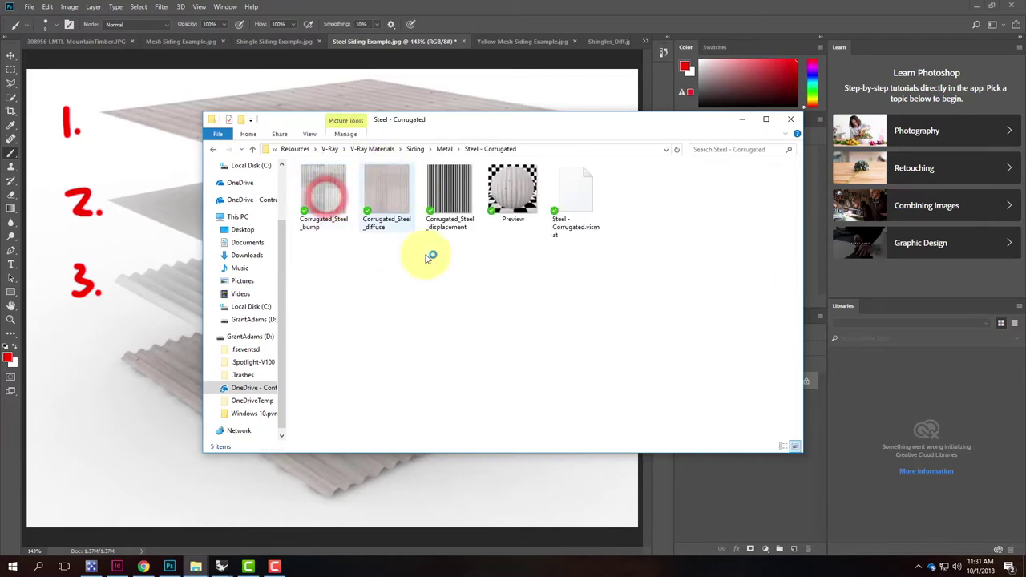
pyautogui.moveTo(446, 194); pyautogui.dragTo(173, 274)
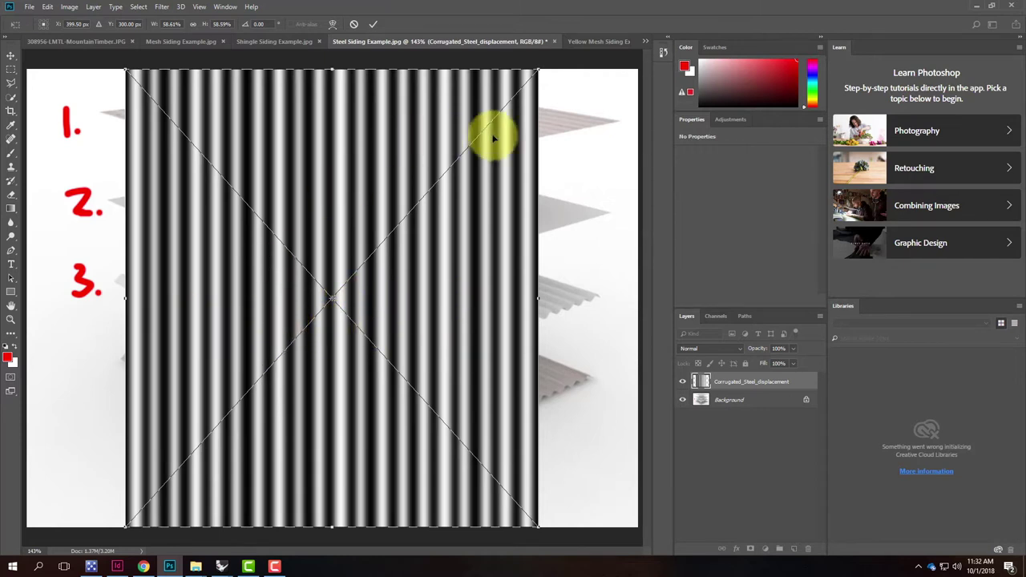
pyautogui.press('Delete')
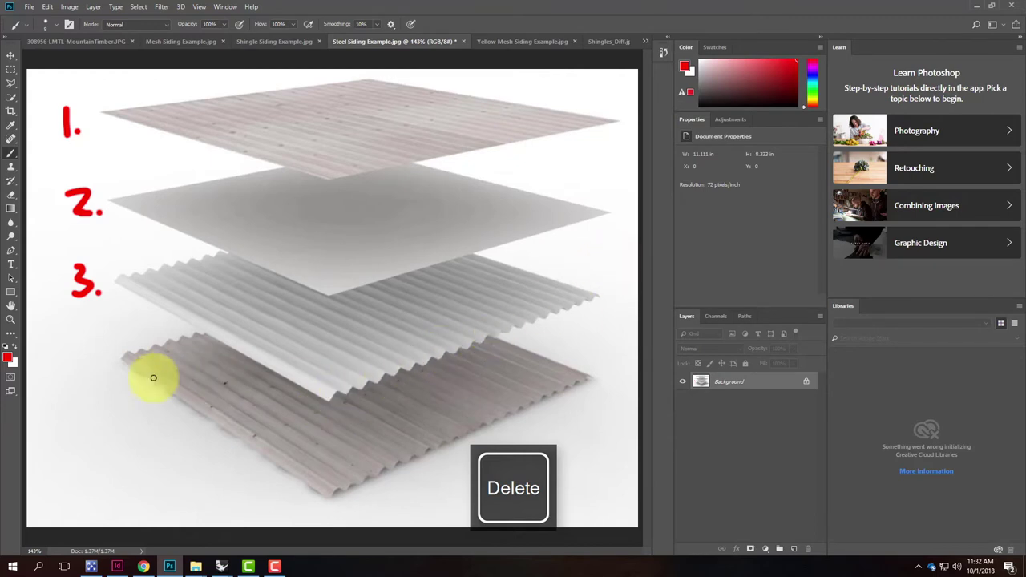
# Brush a red 4 beside the lowest layer of the steel siding diagram and minimize Photoshop
pyautogui.moveTo(89, 337)
pyautogui.mouseDown()
pyautogui.moveTo(103, 374)
pyautogui.moveTo(89, 383)
pyautogui.mouseUp()
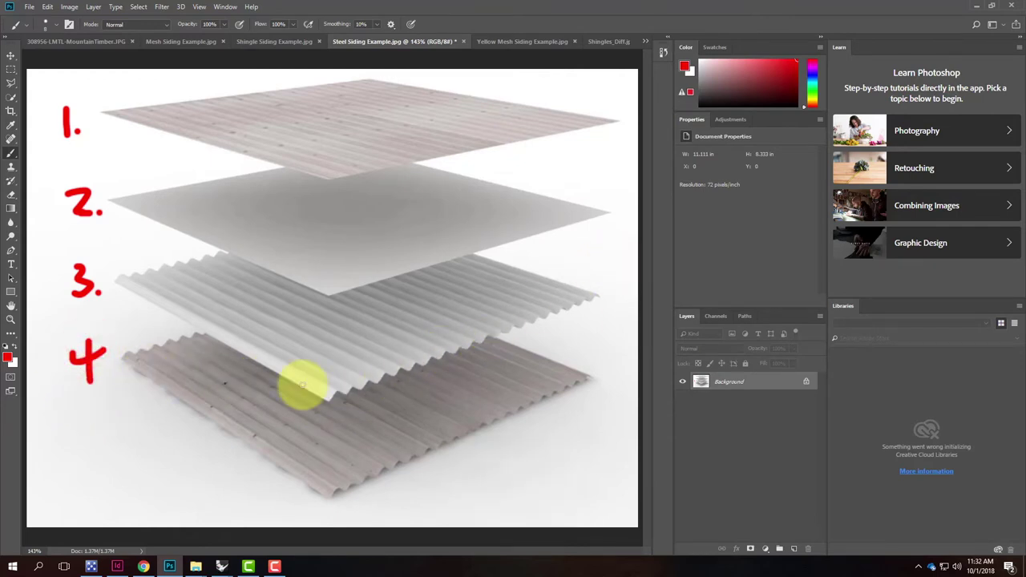
pyautogui.click(973, 6)
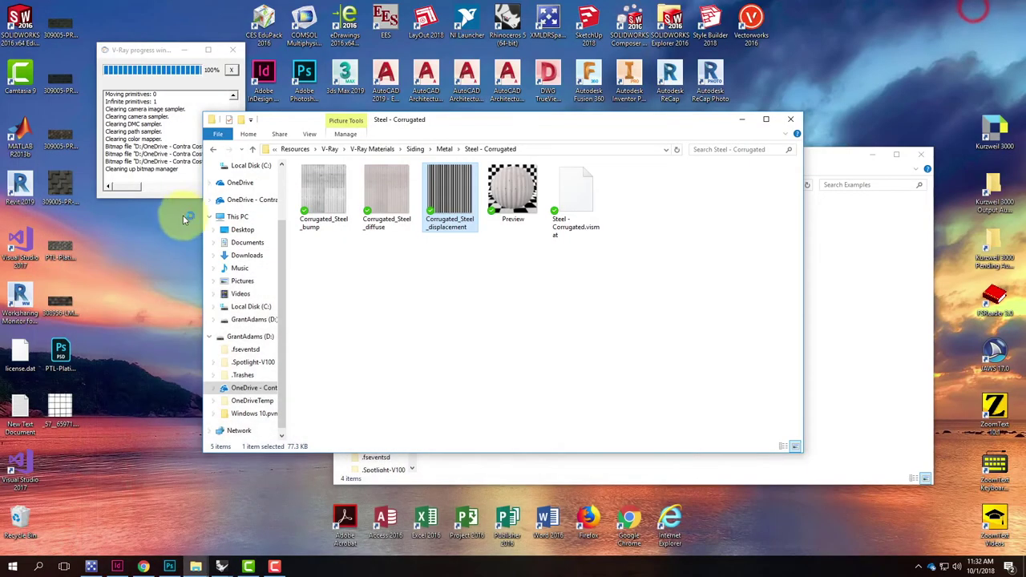
# Switch to the Materials-Test model in Rhino and load Steel - Corrugated.vismat from Siding > Metal > Steel - Corrugated into the V-Ray scene materials
pyautogui.click(223, 564)
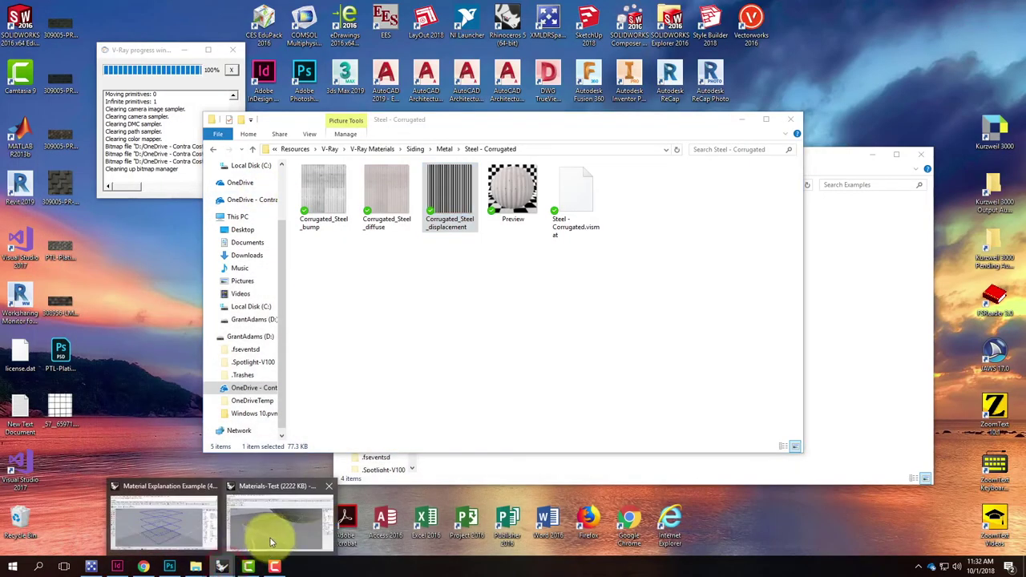
pyautogui.click(269, 533)
pyautogui.click(13, 112)
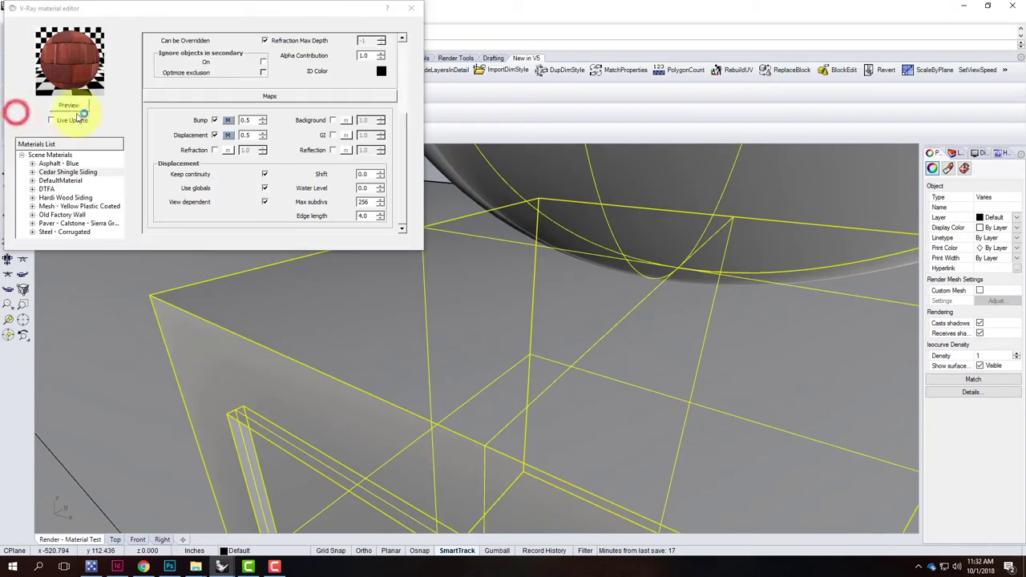
pyautogui.rightClick(70, 154)
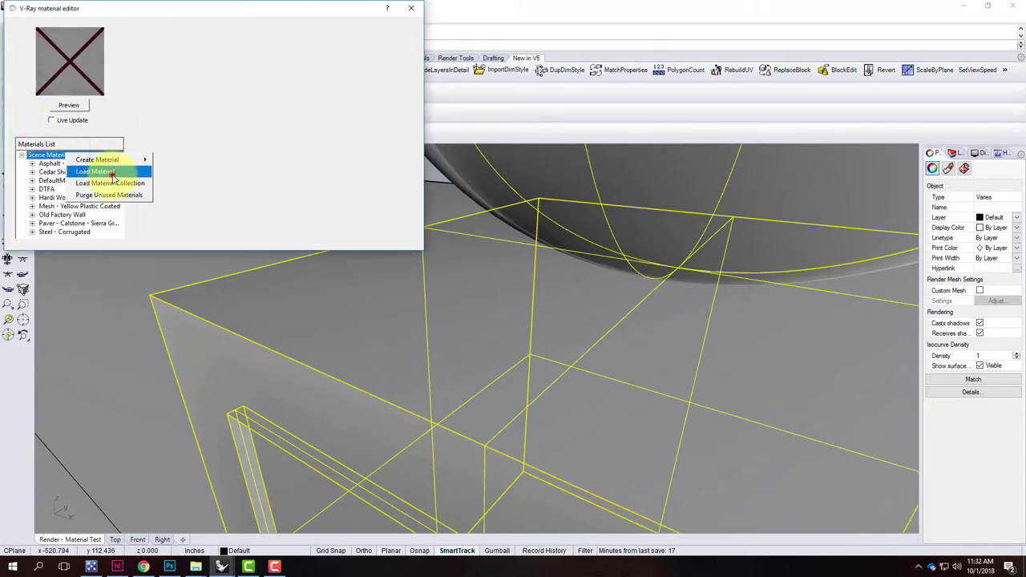
pyautogui.click(104, 171)
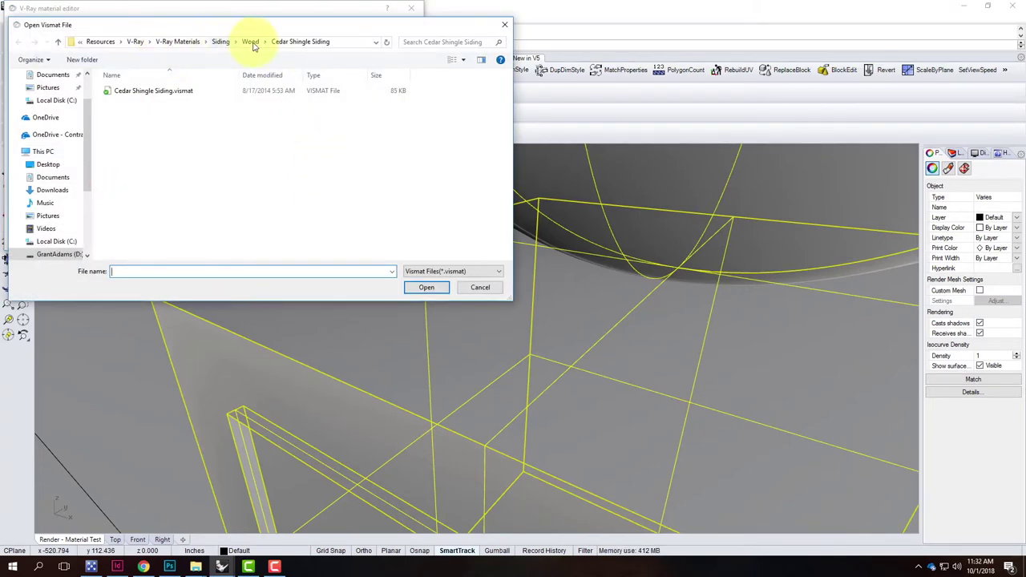
pyautogui.click(221, 42)
pyautogui.doubleClick(143, 91)
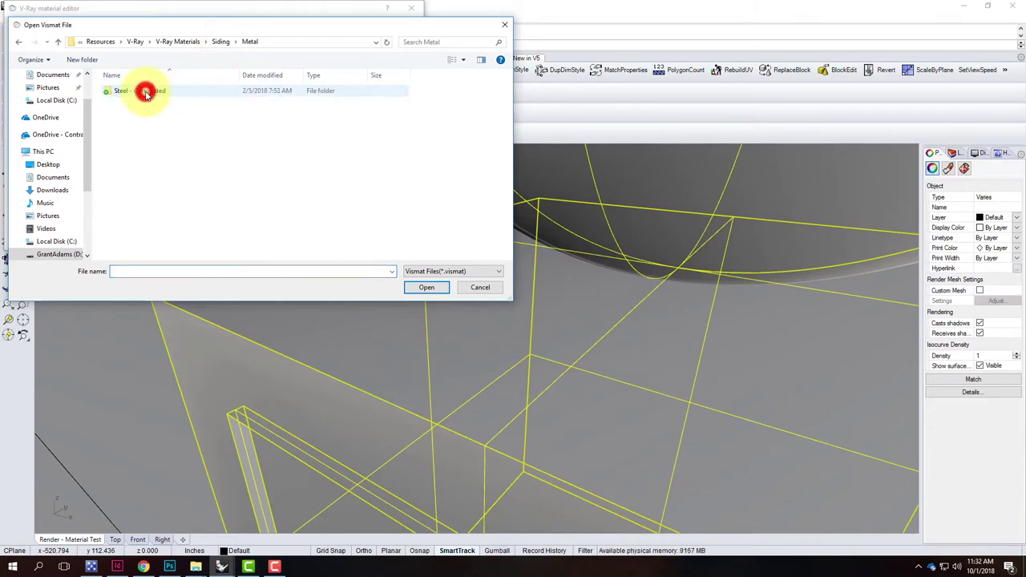
pyautogui.doubleClick(148, 91)
pyautogui.doubleClick(144, 90)
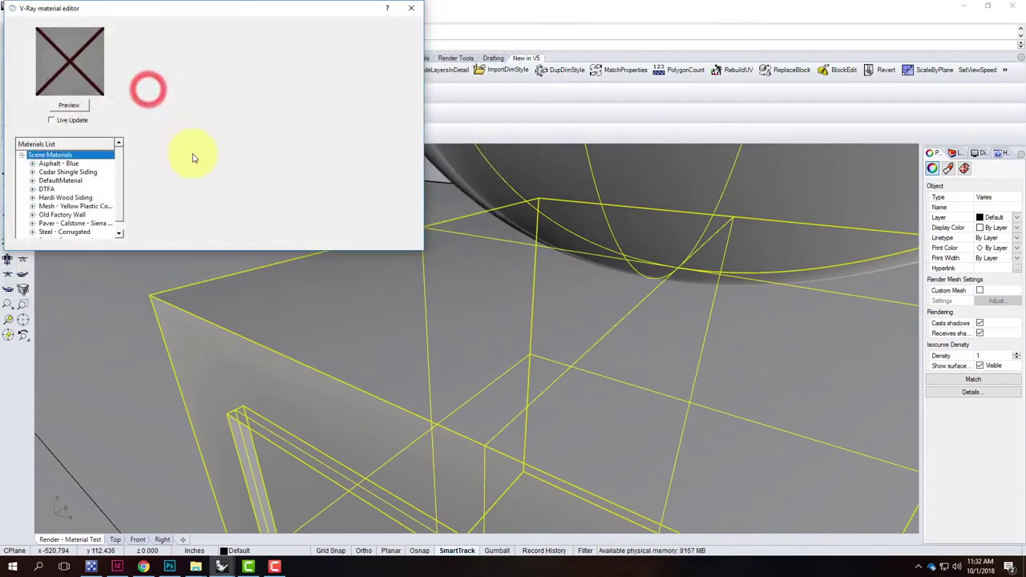
# Apply the newly loaded corrugated steel material to the selected objects and close the material editor
pyautogui.click(119, 201)
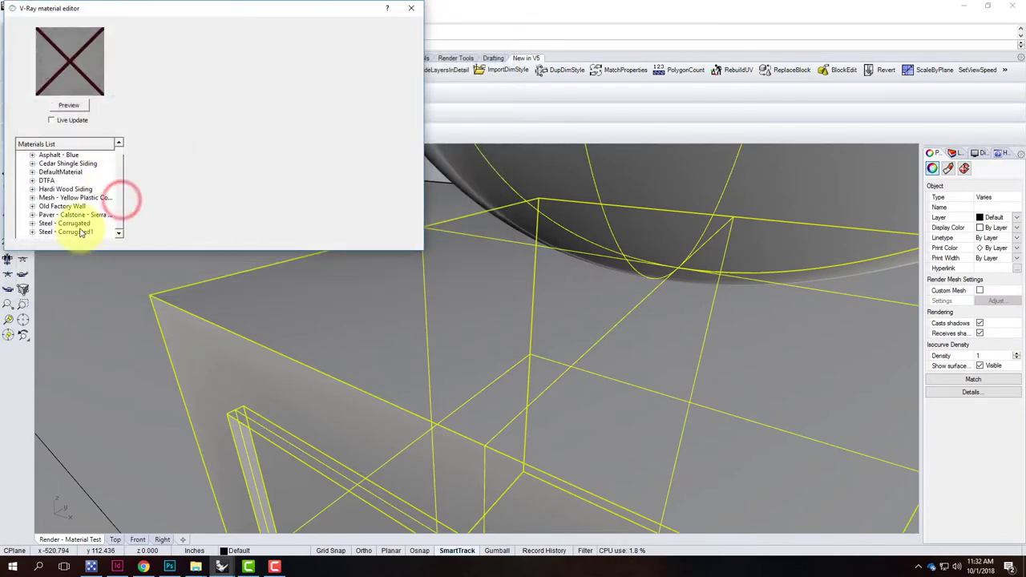
pyautogui.click(80, 233)
pyautogui.rightClick(80, 232)
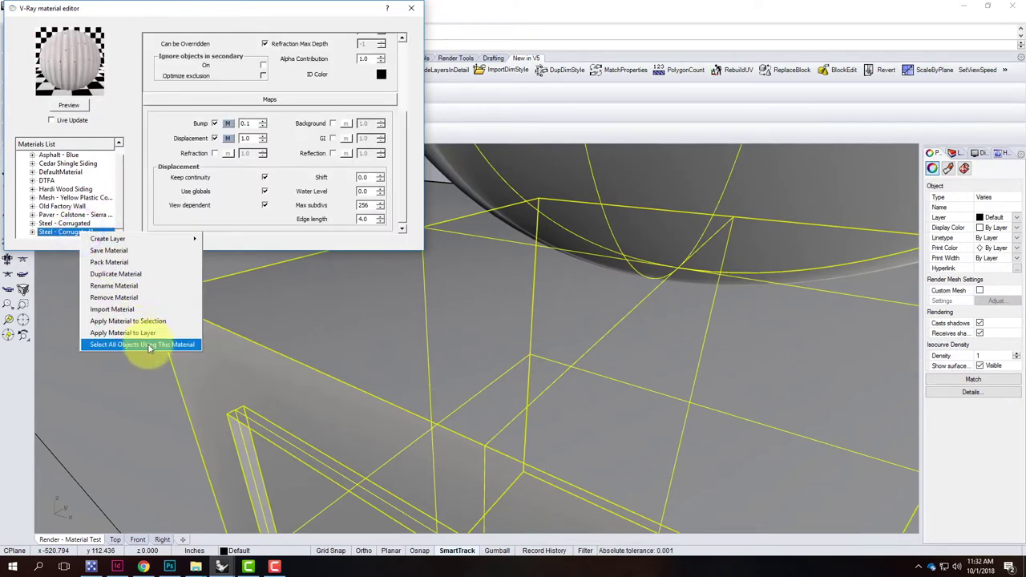
pyautogui.click(172, 323)
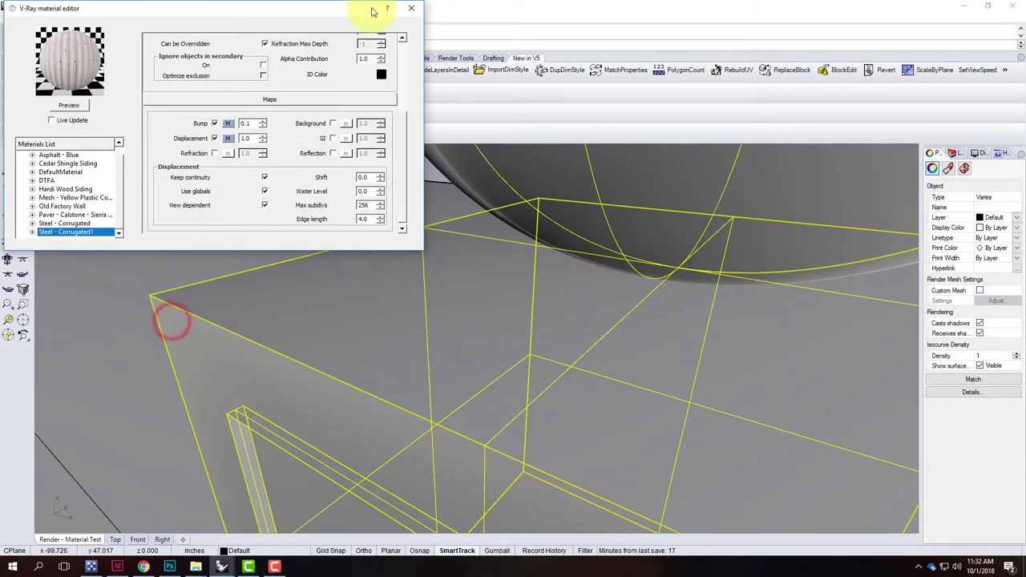
pyautogui.click(411, 8)
# Render the close-up with the corrugated steel material, and close the render before it finishes
pyautogui.click(233, 51)
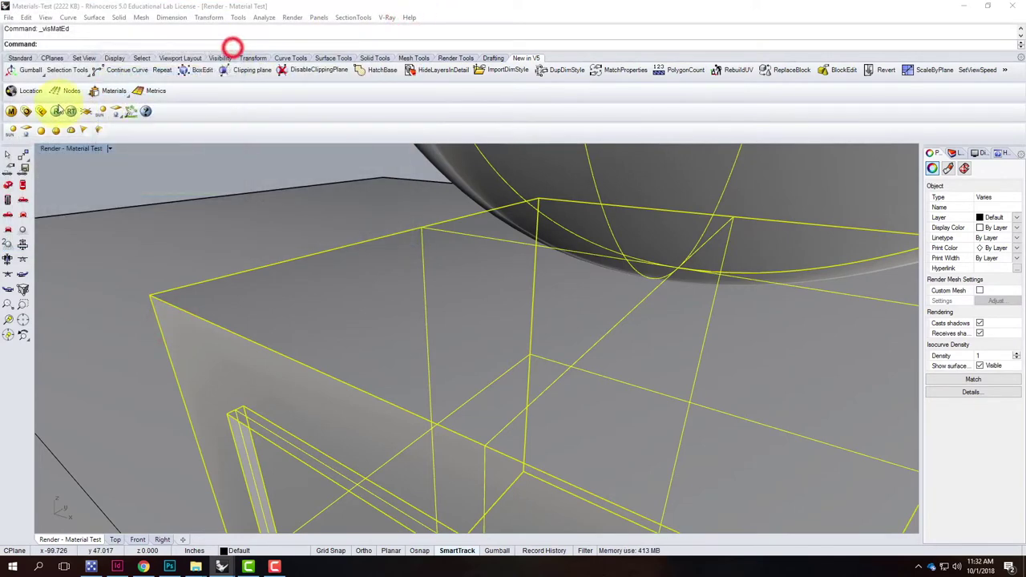
pyautogui.click(56, 110)
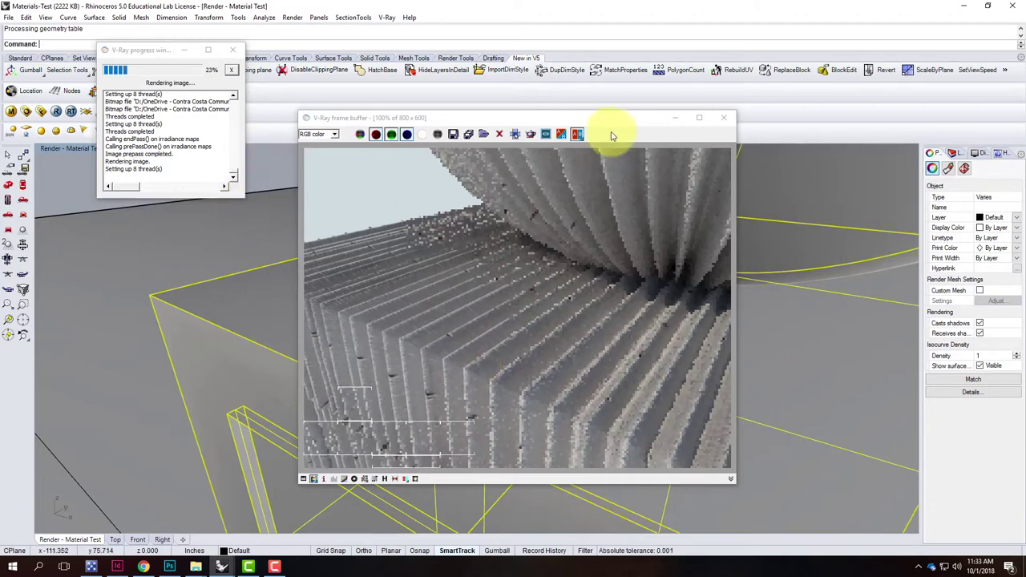
pyautogui.click(724, 121)
pyautogui.click(725, 121)
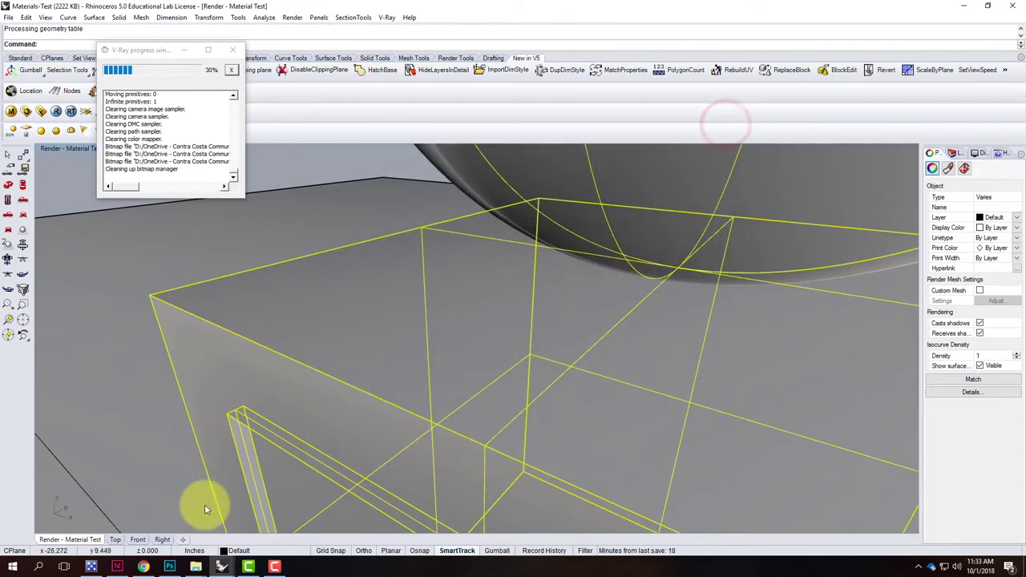
# Switch to Photoshop to review the steel siding diagram and the layers in Mesh Siding Example.jpg, and return to Rhino
pyautogui.click(172, 567)
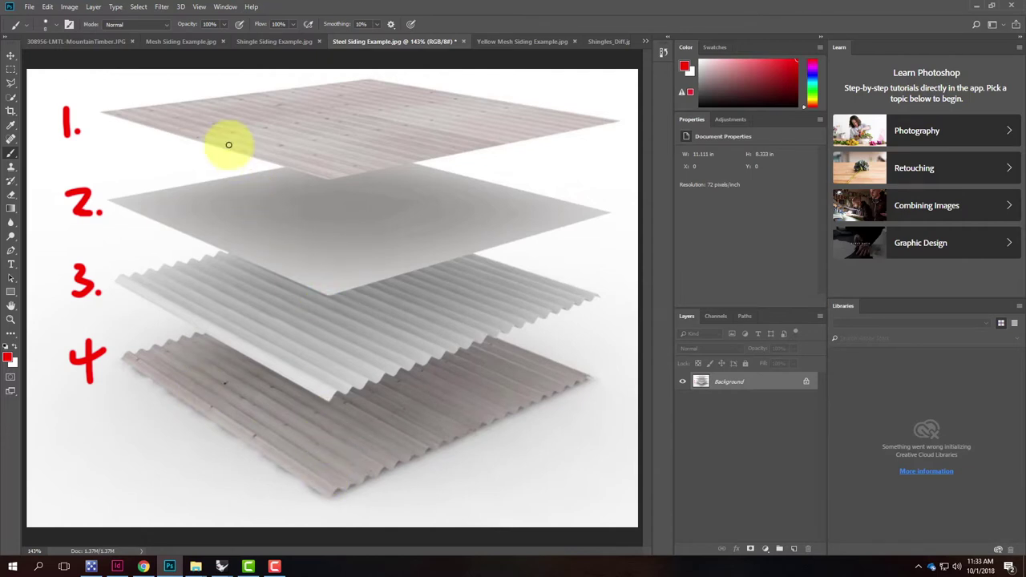
pyautogui.click(193, 41)
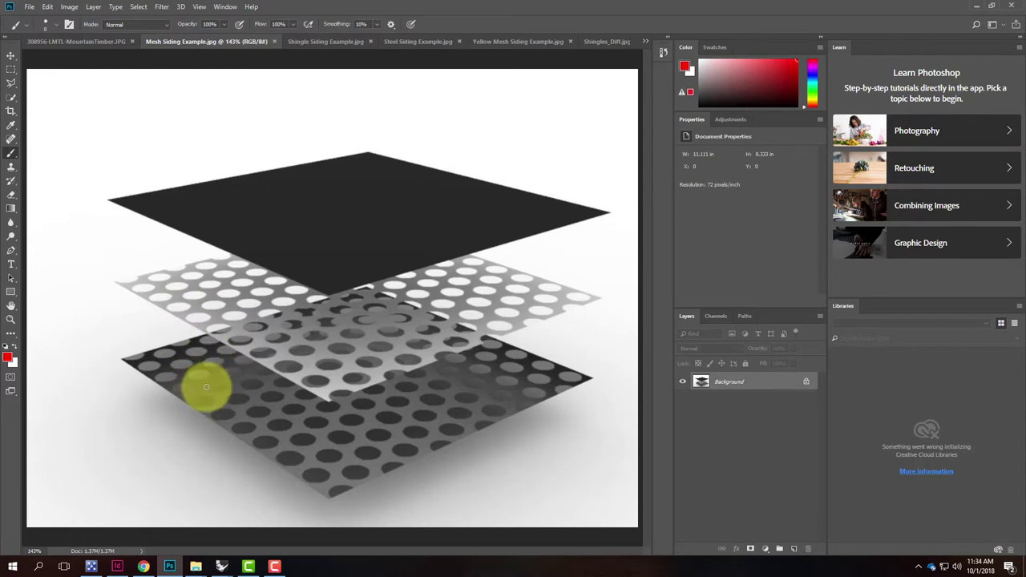
pyautogui.click(976, 6)
# Load the Screen - Round Holes - Matte material from Metal > Metal Screens into the V-Ray scene materials
pyautogui.click(12, 113)
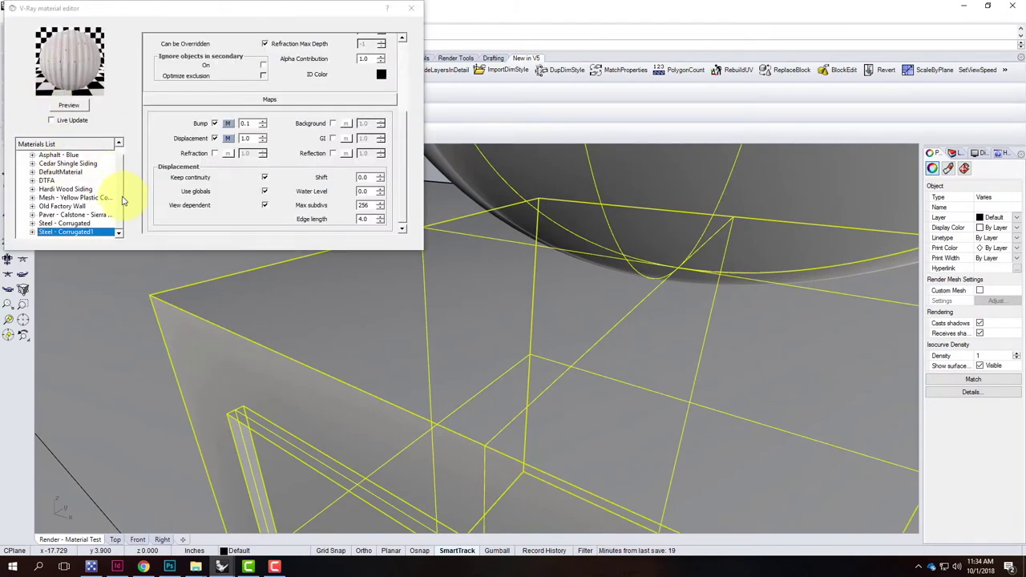
pyautogui.scroll(2, 121, 199)
pyautogui.rightClick(69, 154)
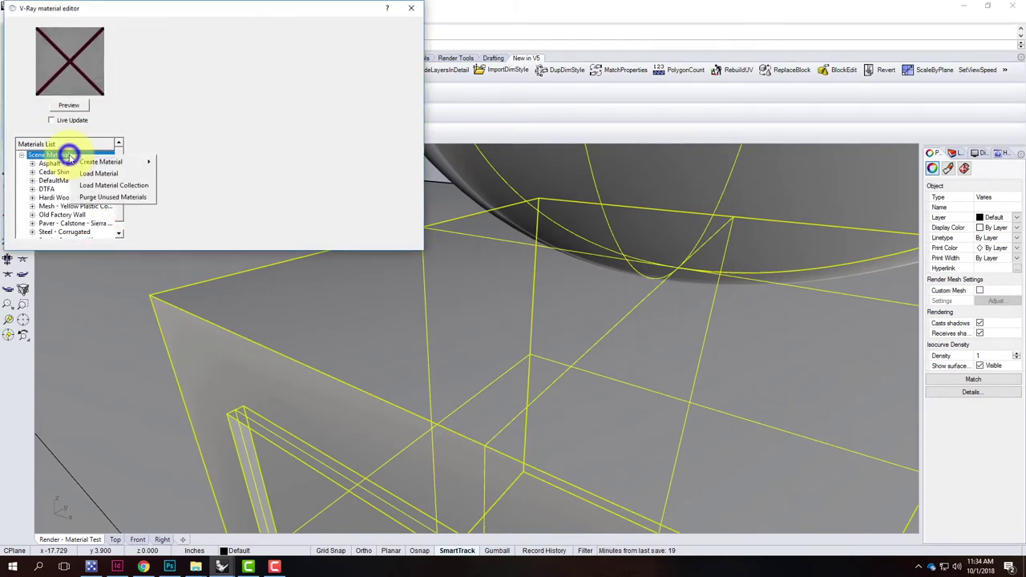
pyautogui.click(106, 173)
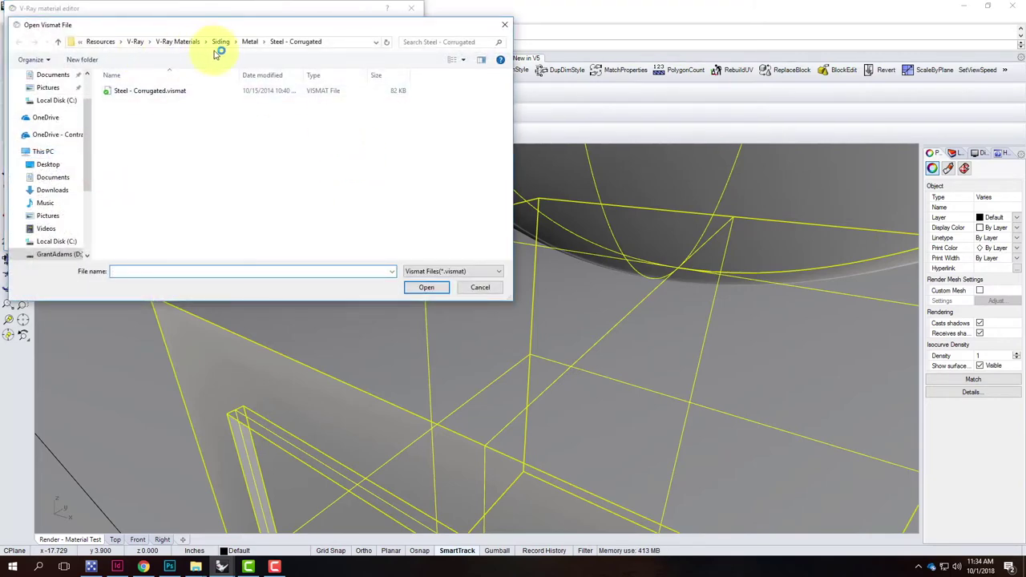
pyautogui.click(183, 41)
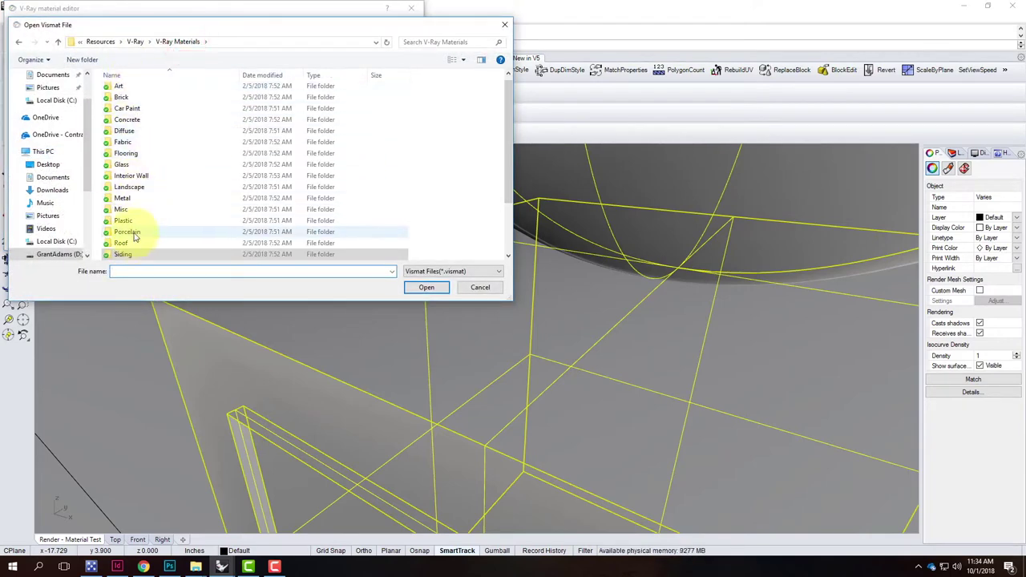
pyautogui.doubleClick(128, 201)
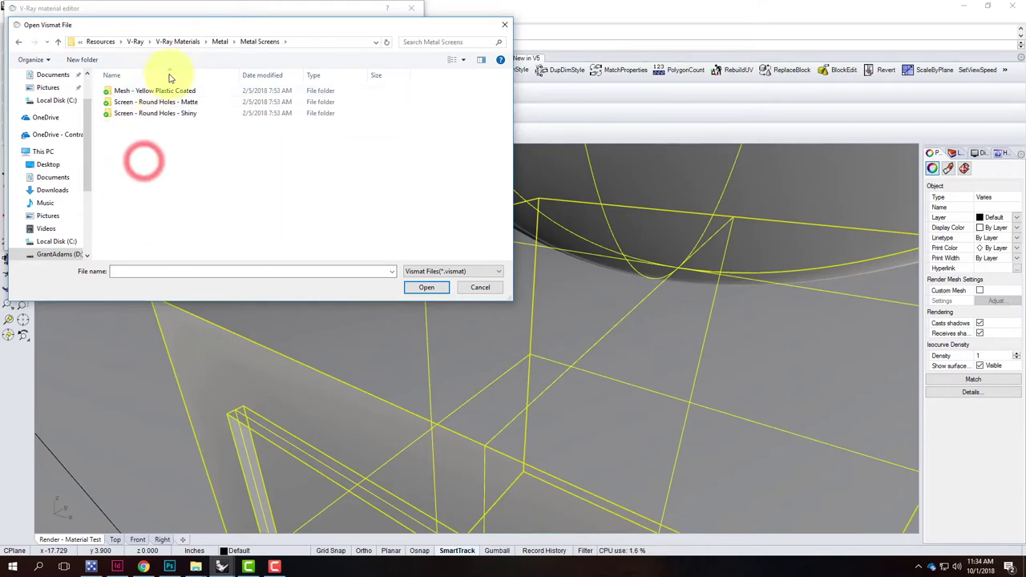
pyautogui.doubleClick(192, 103)
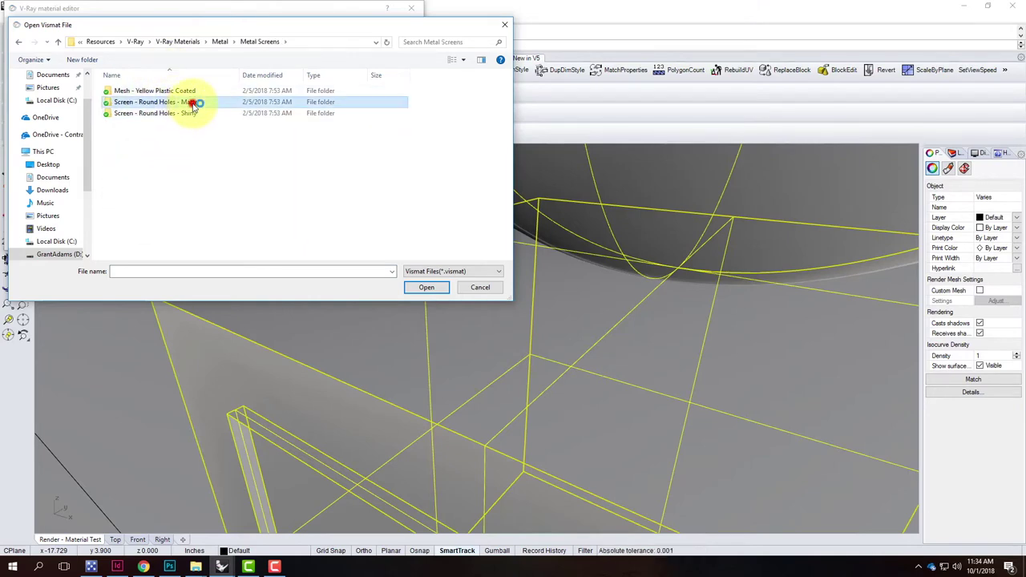
pyautogui.doubleClick(165, 92)
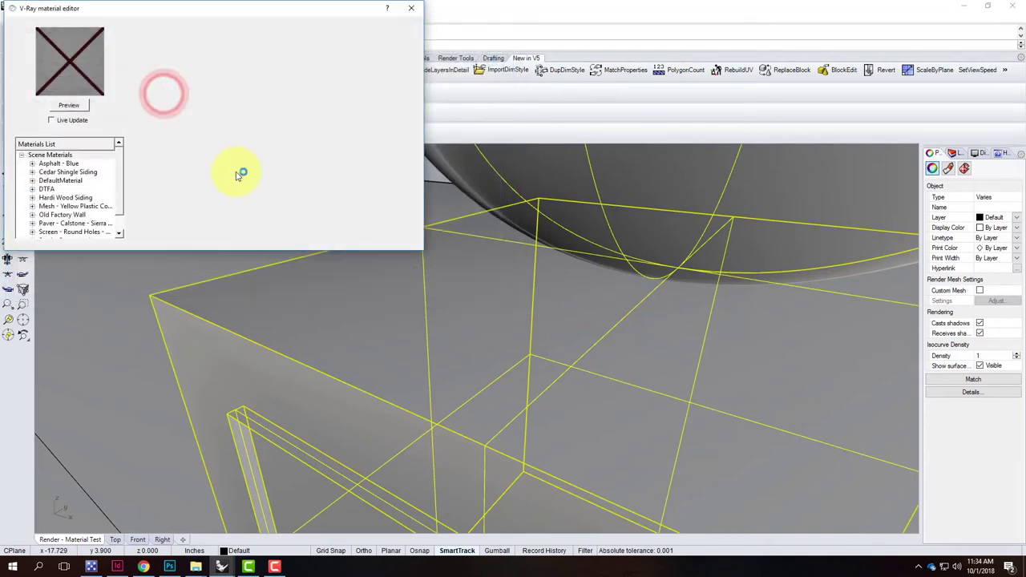
# Apply the newly loaded round-holes screen material to the selected objects
pyautogui.moveTo(123, 188); pyautogui.dragTo(124, 215)
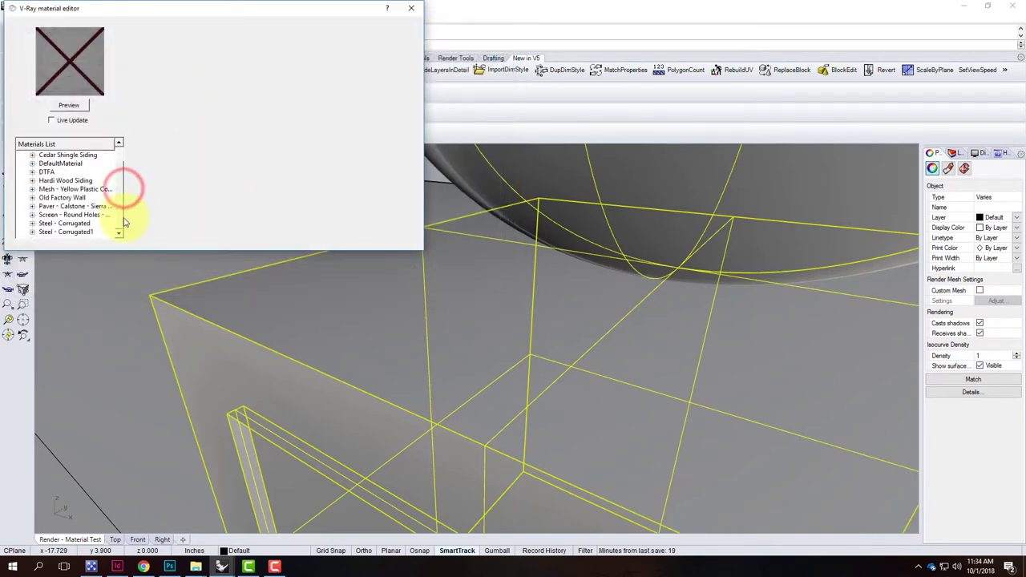
pyautogui.click(83, 217)
pyautogui.rightClick(81, 216)
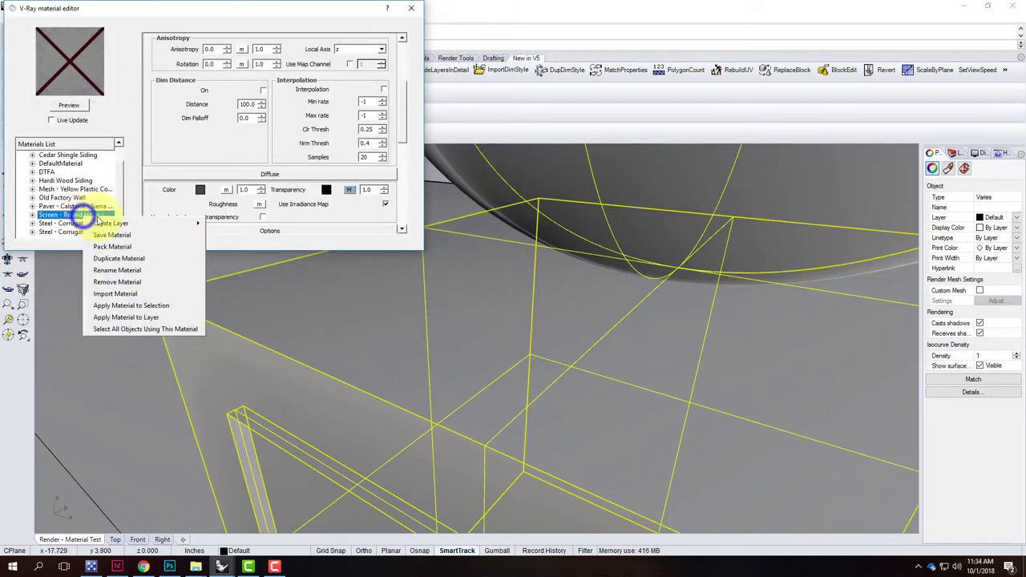
pyautogui.click(143, 307)
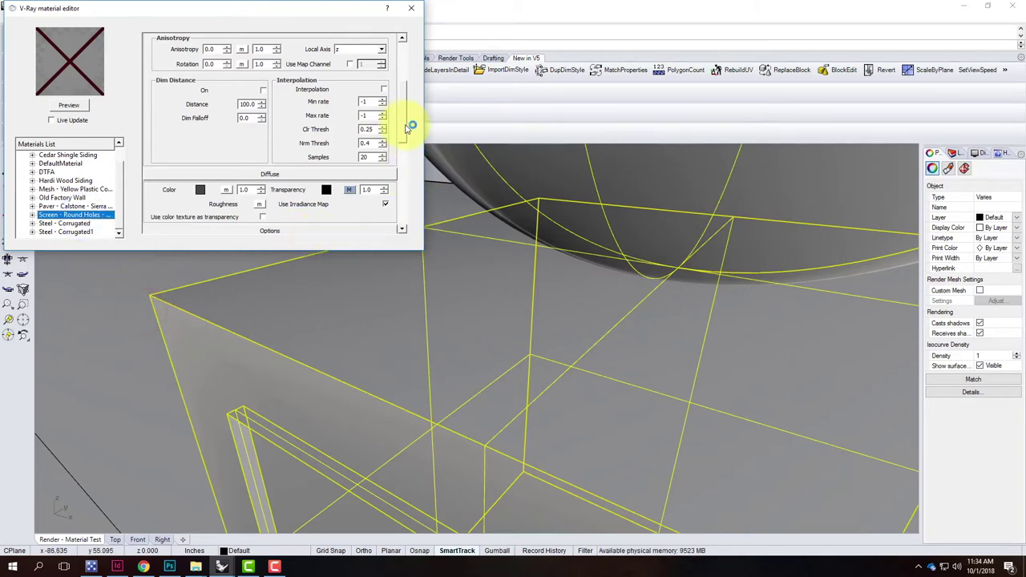
# Collapse the reflection settings and preview the bitmap used as the screen material's diffuse transparency map
pyautogui.moveTo(408, 125); pyautogui.dragTo(407, 95)
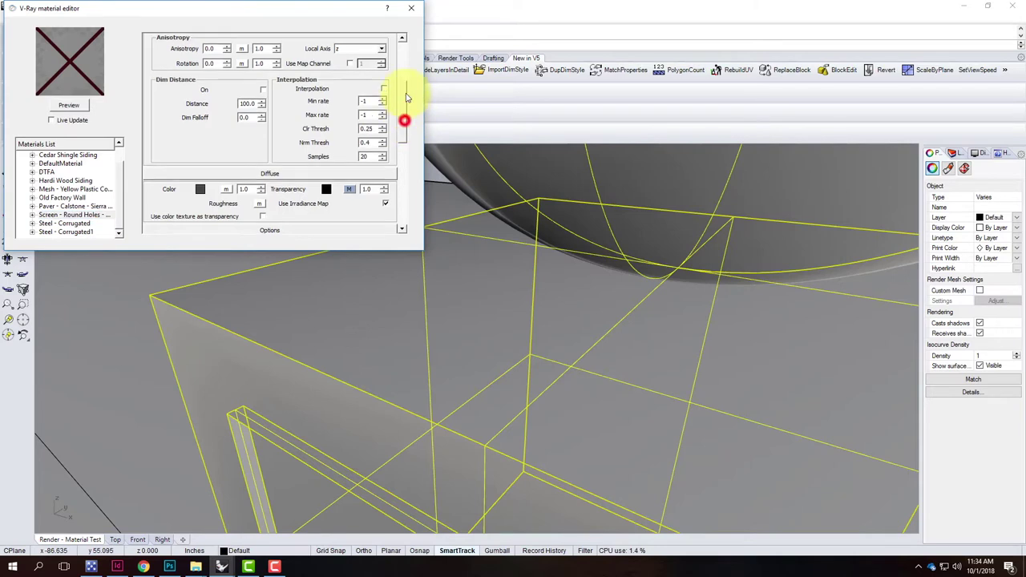
pyautogui.click(290, 39)
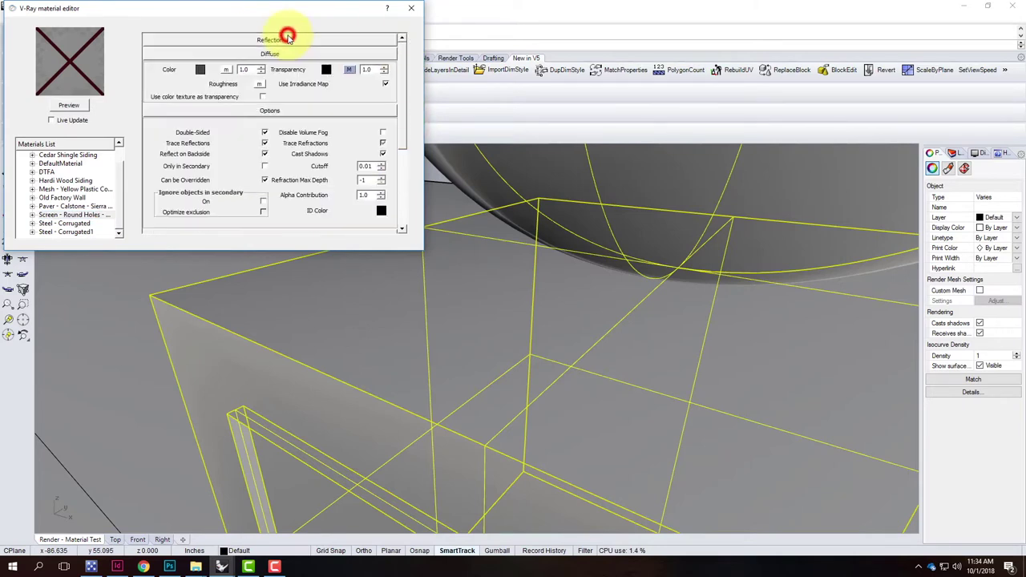
pyautogui.click(227, 71)
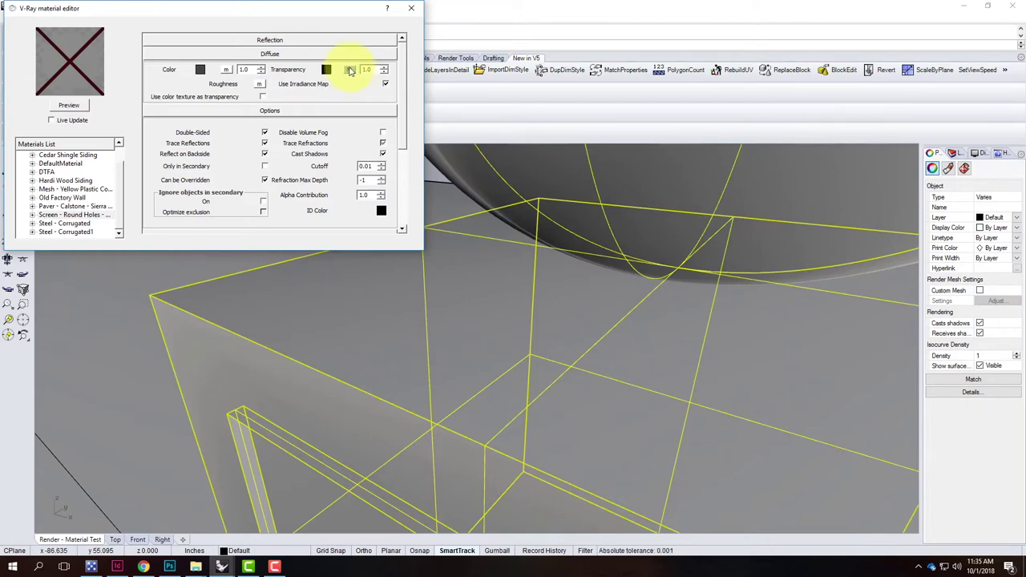
pyautogui.click(349, 70)
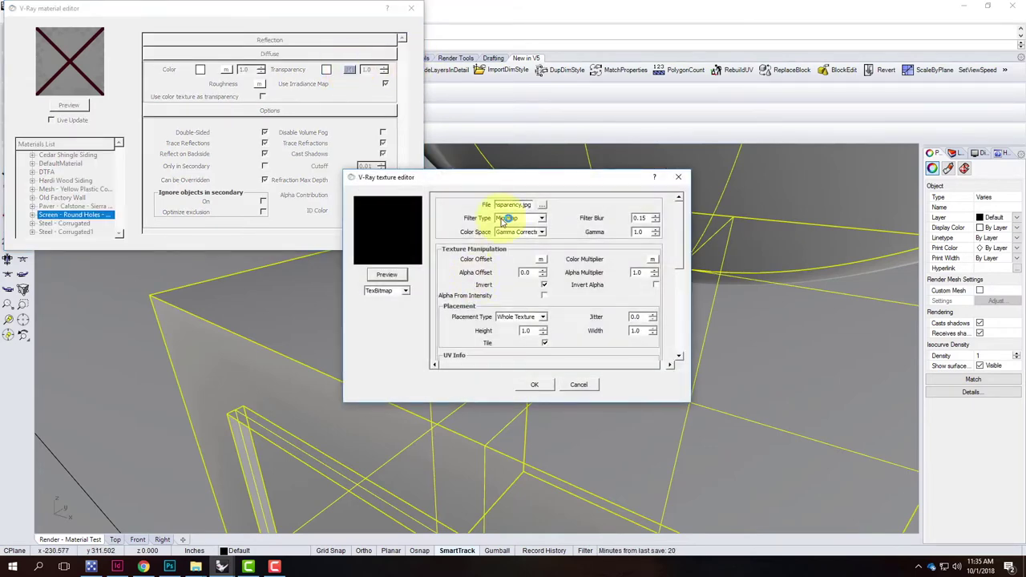
pyautogui.click(511, 205)
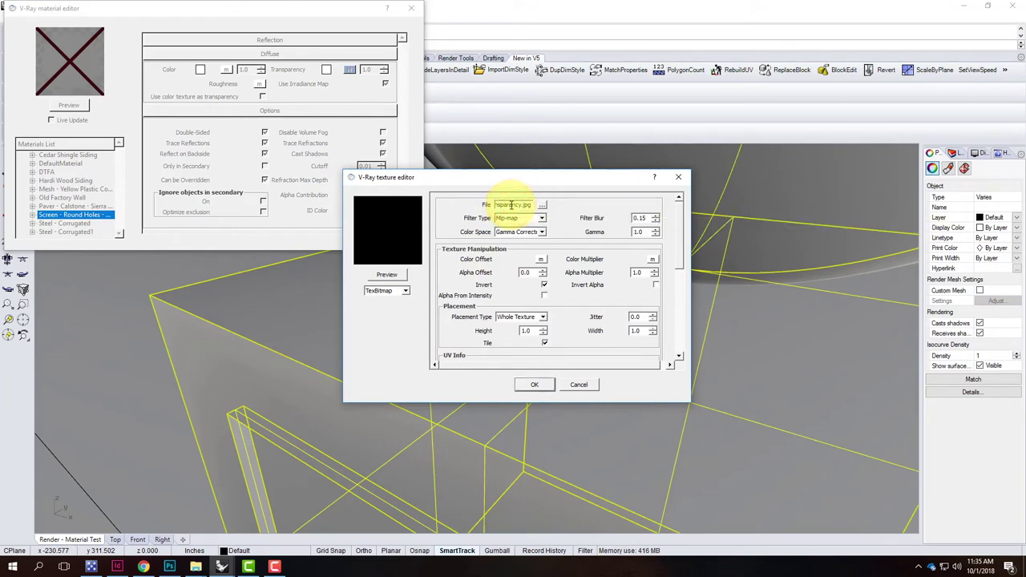
pyautogui.click(388, 276)
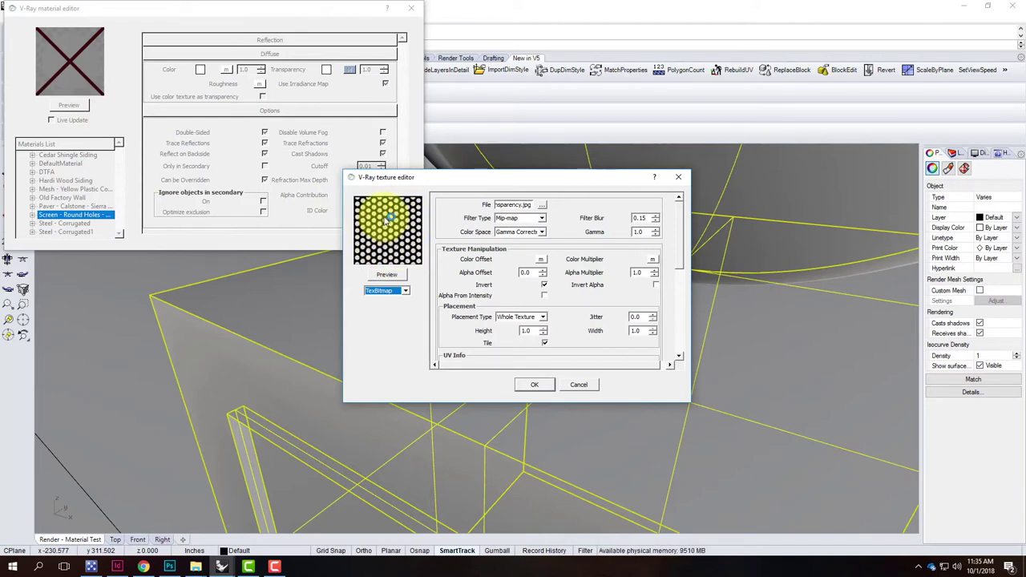
pyautogui.click(535, 385)
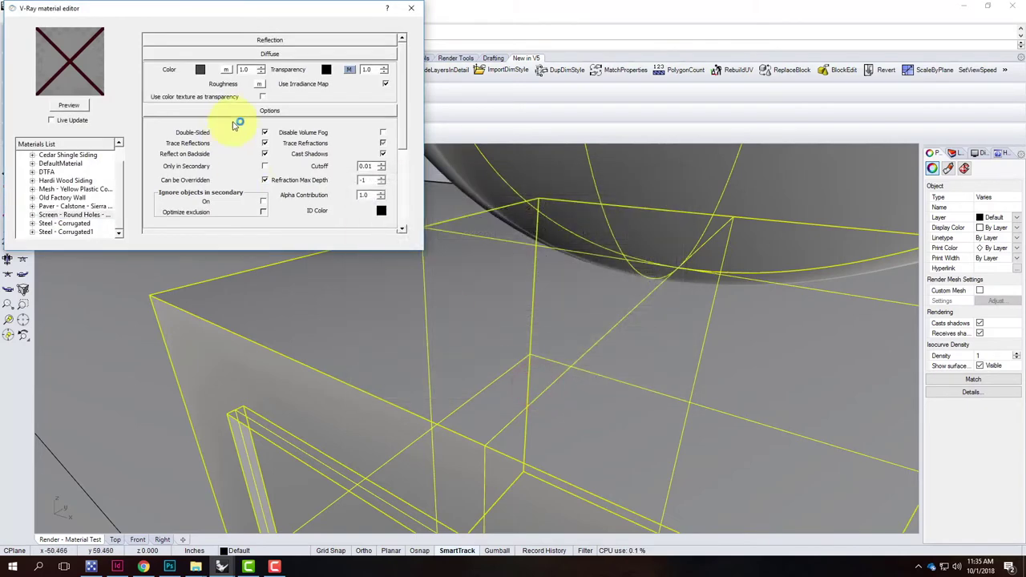
# Review the screen material's bump and displacement map settings and close the material editor
pyautogui.moveTo(406, 83); pyautogui.dragTo(399, 166)
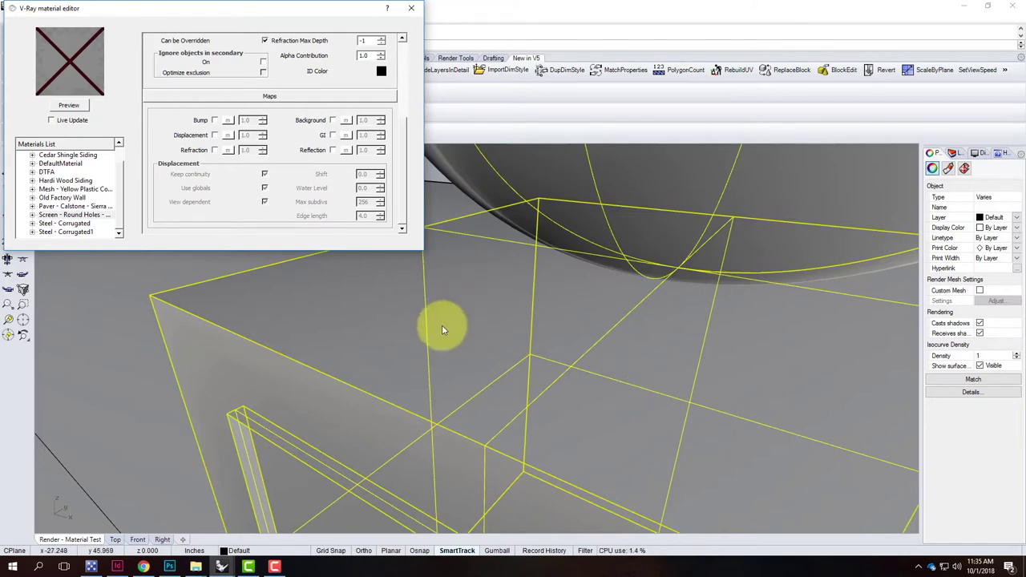
pyautogui.scroll(1, 256, 170)
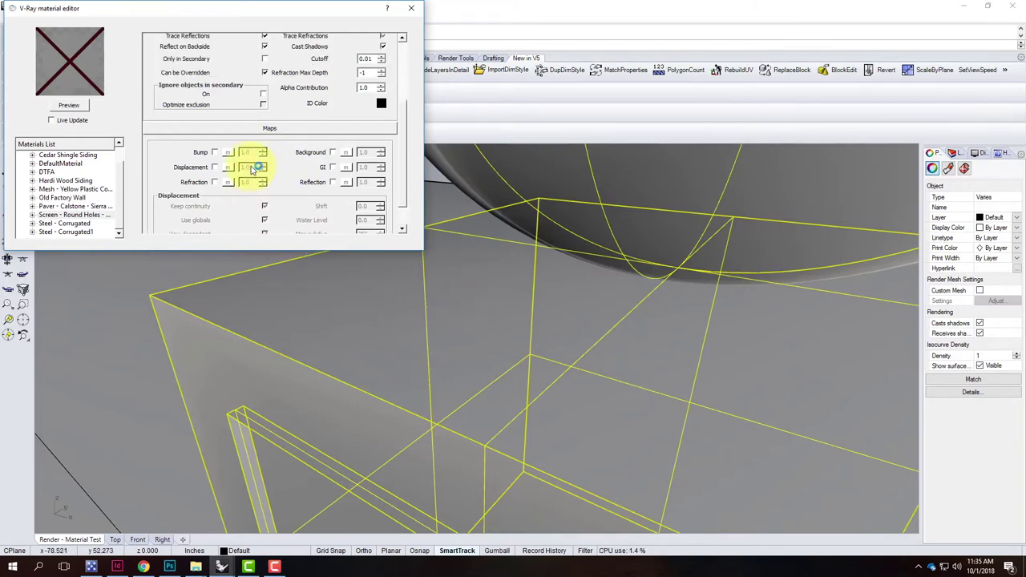
pyautogui.click(415, 8)
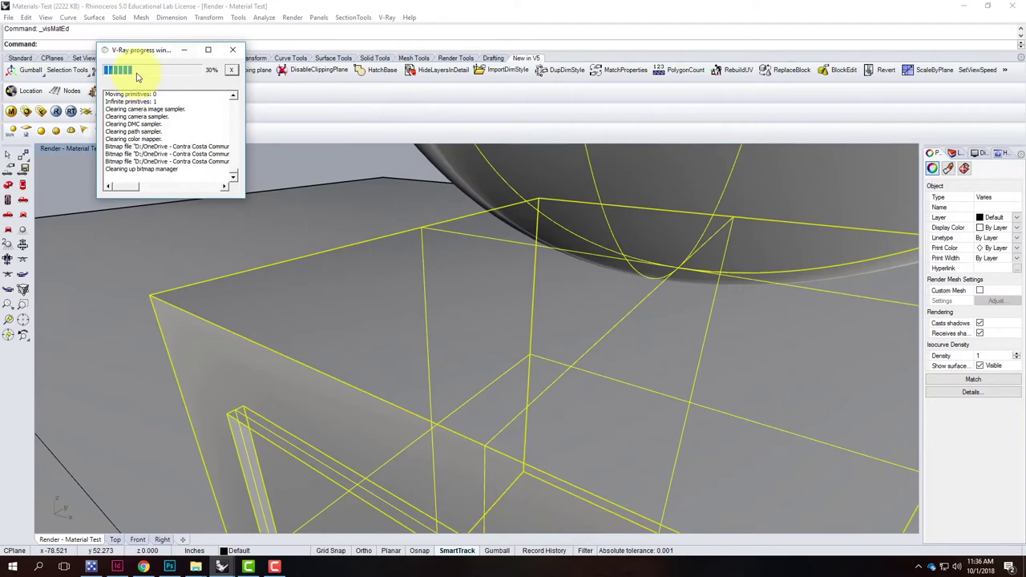
# Remove the transparency texture from the round-holes screen material by setting its texture type to None
pyautogui.click(12, 112)
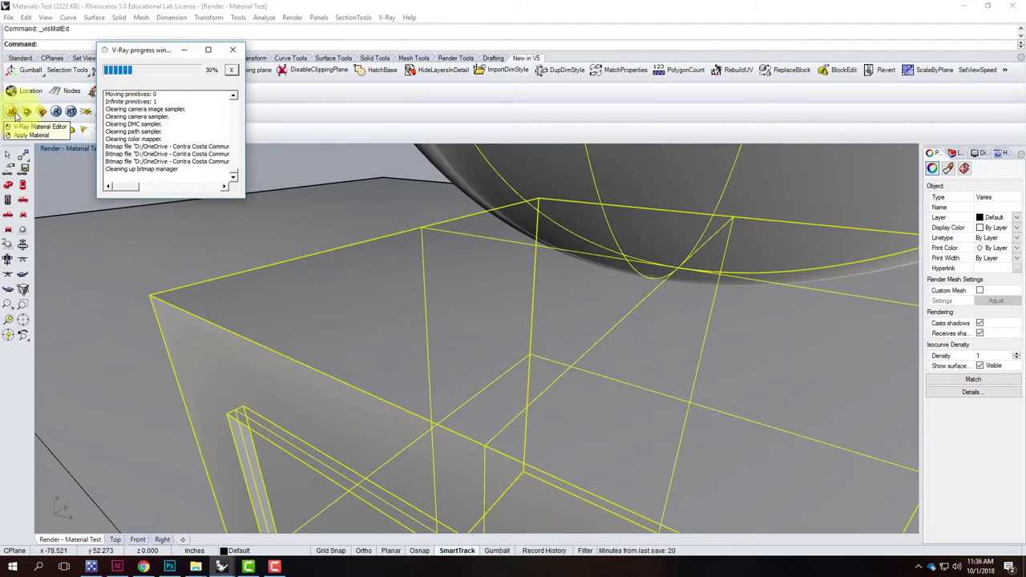
pyautogui.moveTo(405, 109); pyautogui.dragTo(403, 37)
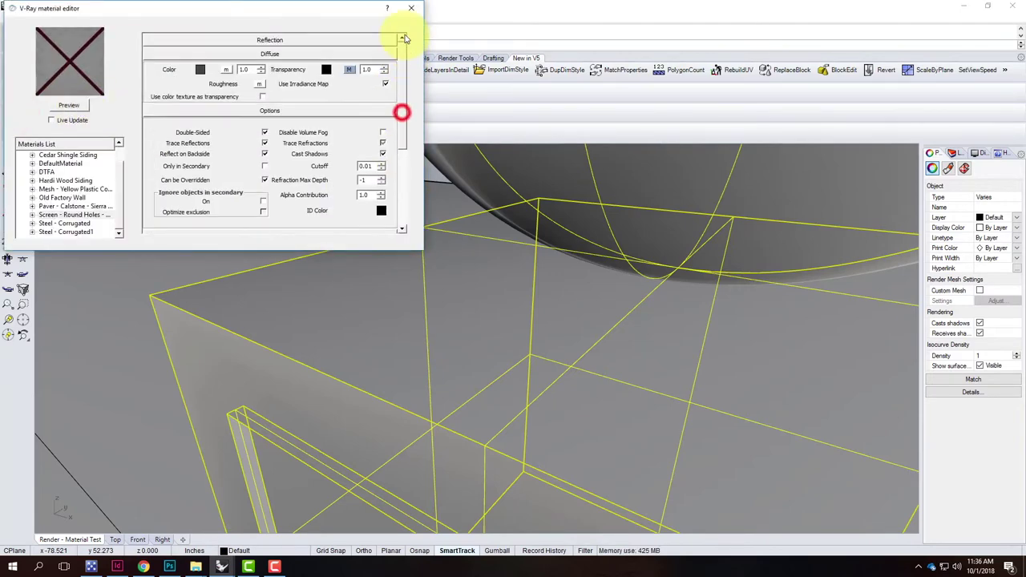
pyautogui.click(348, 70)
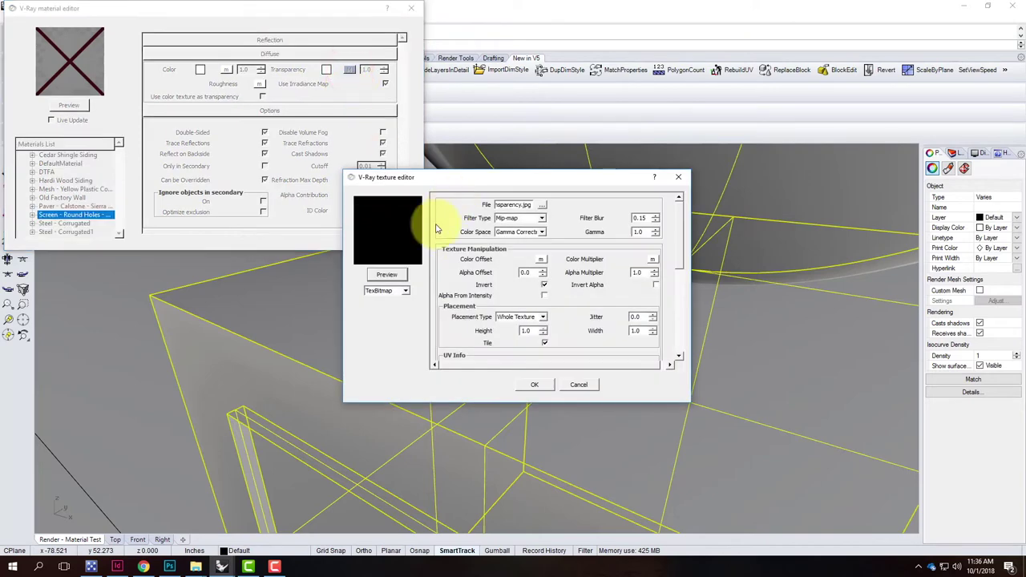
pyautogui.click(391, 291)
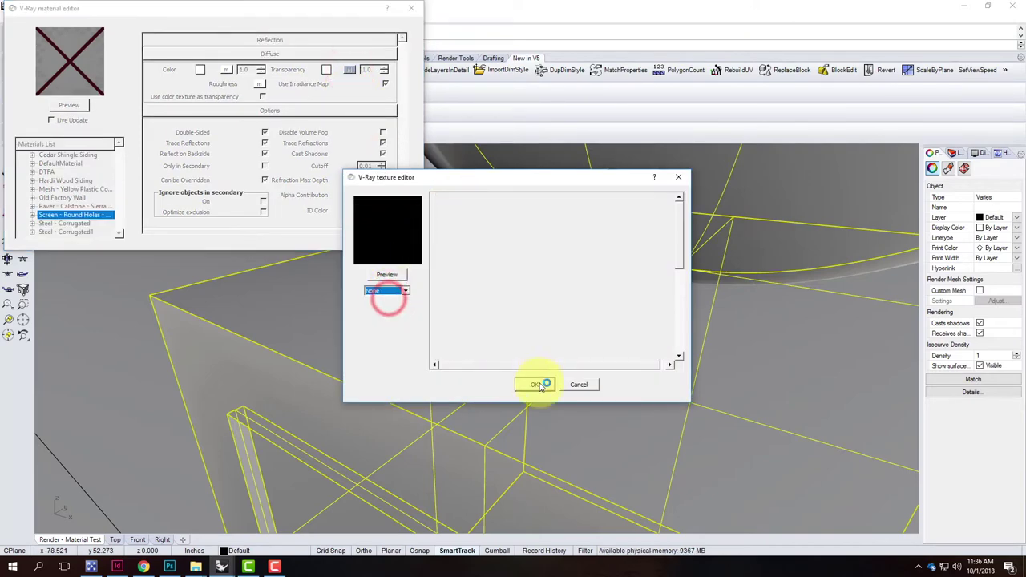
pyautogui.click(534, 384)
# Render the close-up with the screen material's transparency map removed, and close the render before it finishes
pyautogui.click(411, 8)
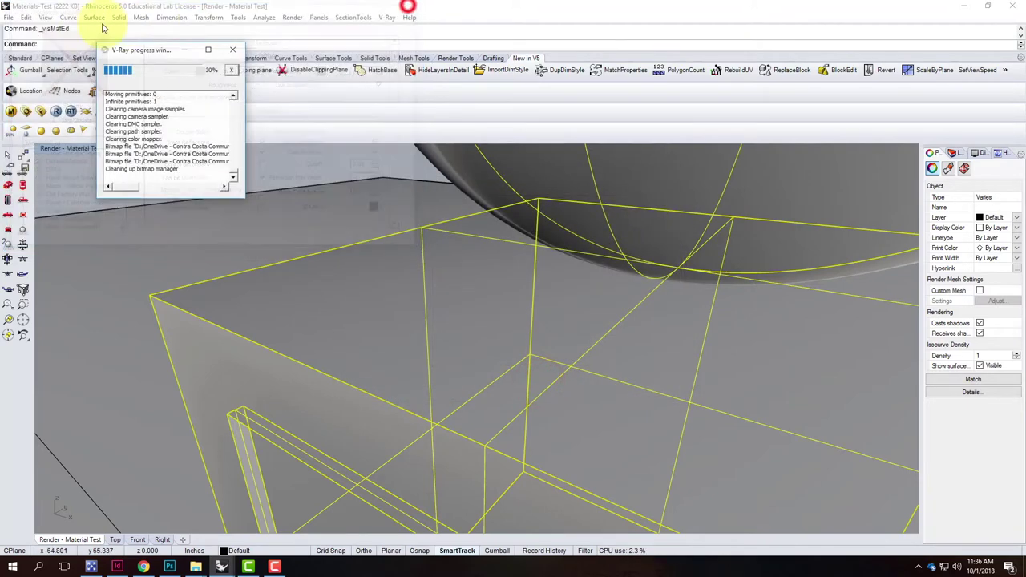
pyautogui.click(56, 111)
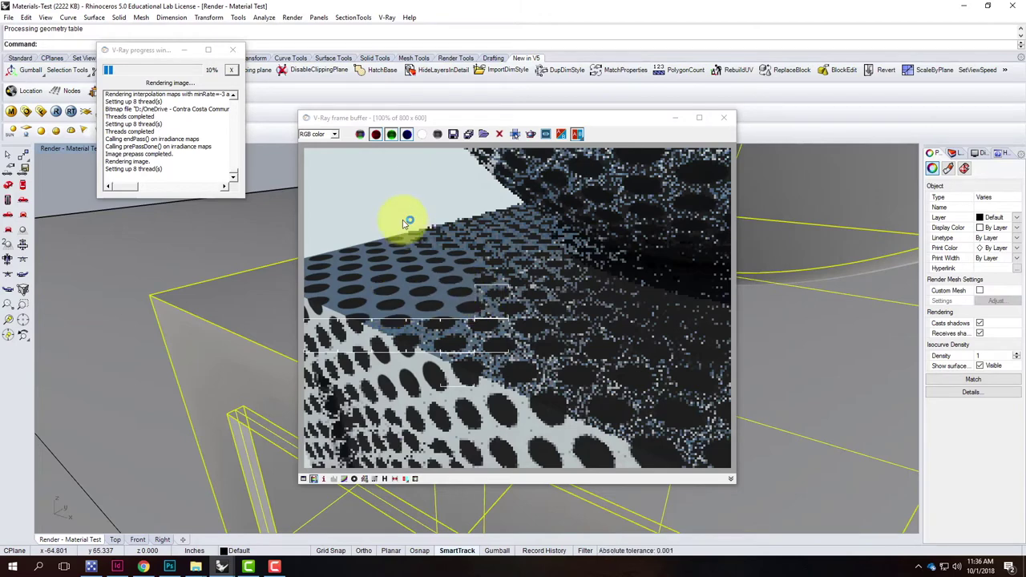
pyautogui.click(724, 118)
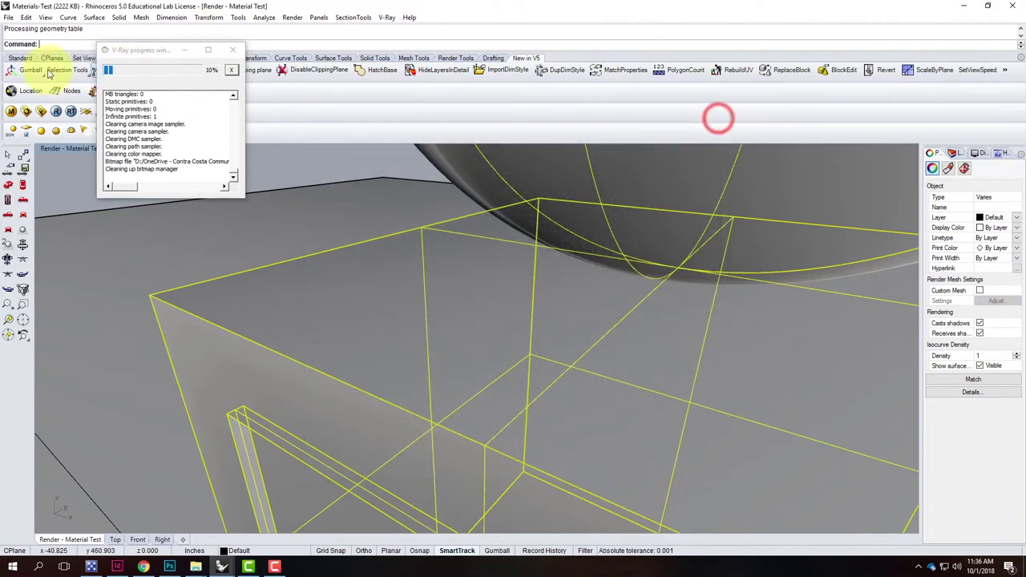
# Assign a TexBitmap texture using WIRSCRN2_transparency to the round-holes screen material's diffuse transparency
pyautogui.click(11, 114)
pyautogui.click(349, 69)
pyautogui.click(401, 291)
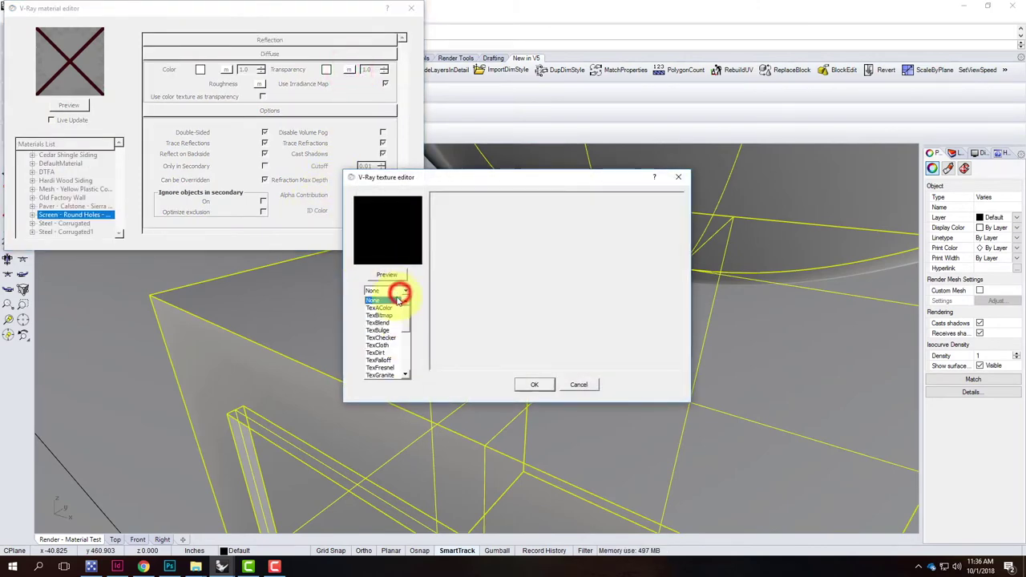
pyautogui.click(390, 316)
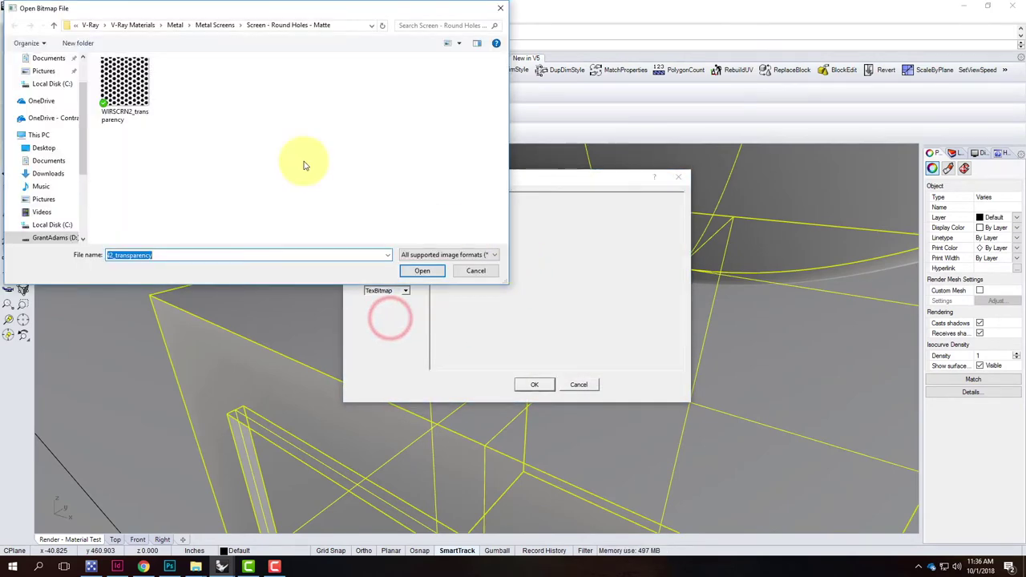
pyautogui.click(124, 80)
pyautogui.click(422, 270)
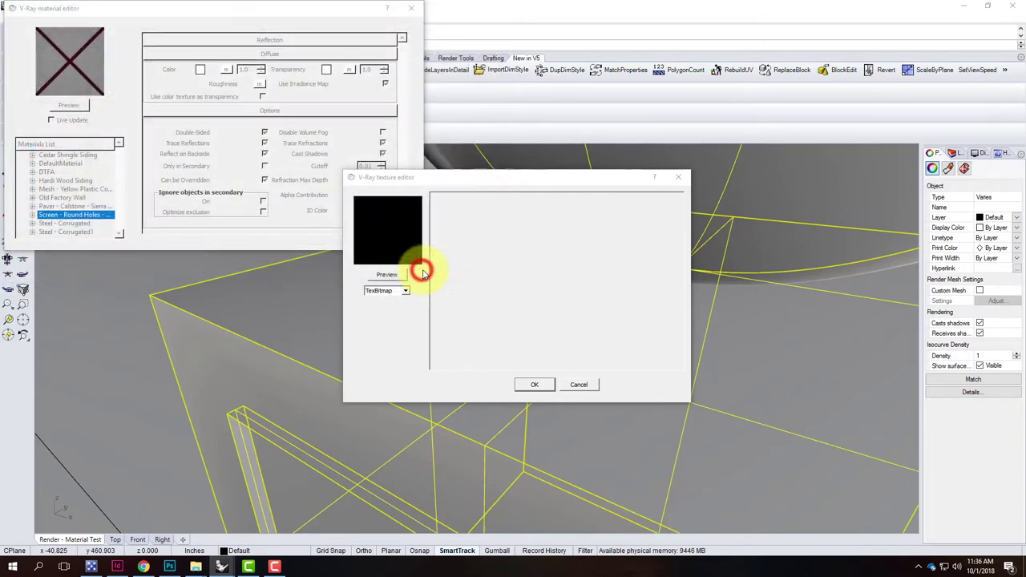
# Turn on Invert for the transparency bitmap, preview it, accept the texture and close the material editor
pyautogui.click(382, 276)
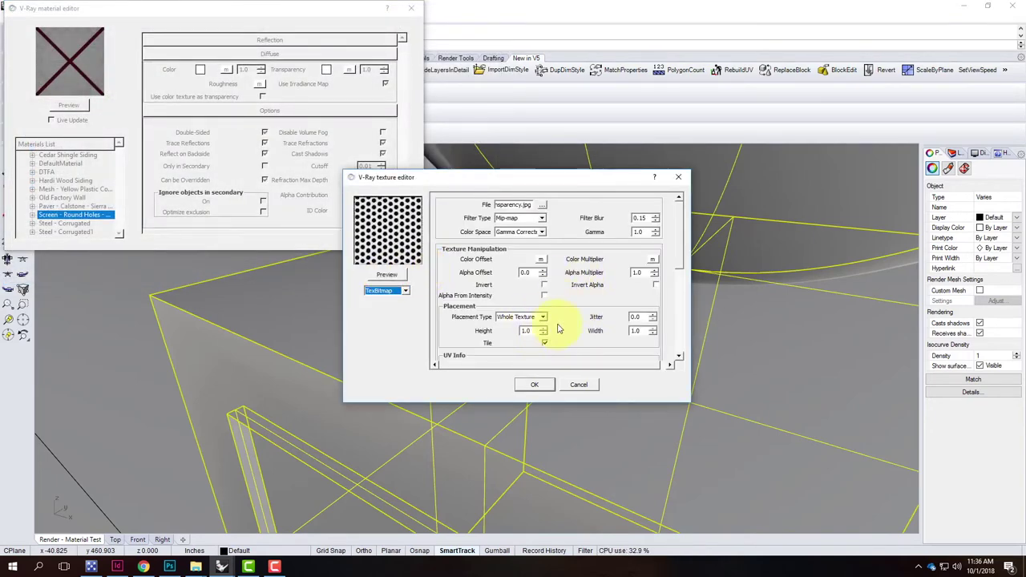
pyautogui.scroll(-3, 561, 329)
pyautogui.scroll(1, 532, 270)
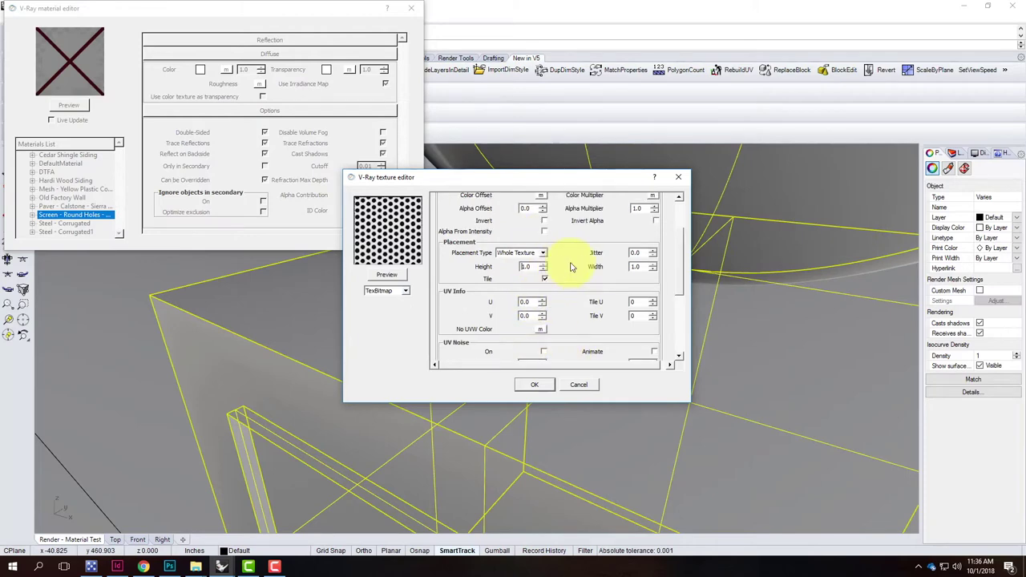
pyautogui.click(545, 220)
pyautogui.click(401, 275)
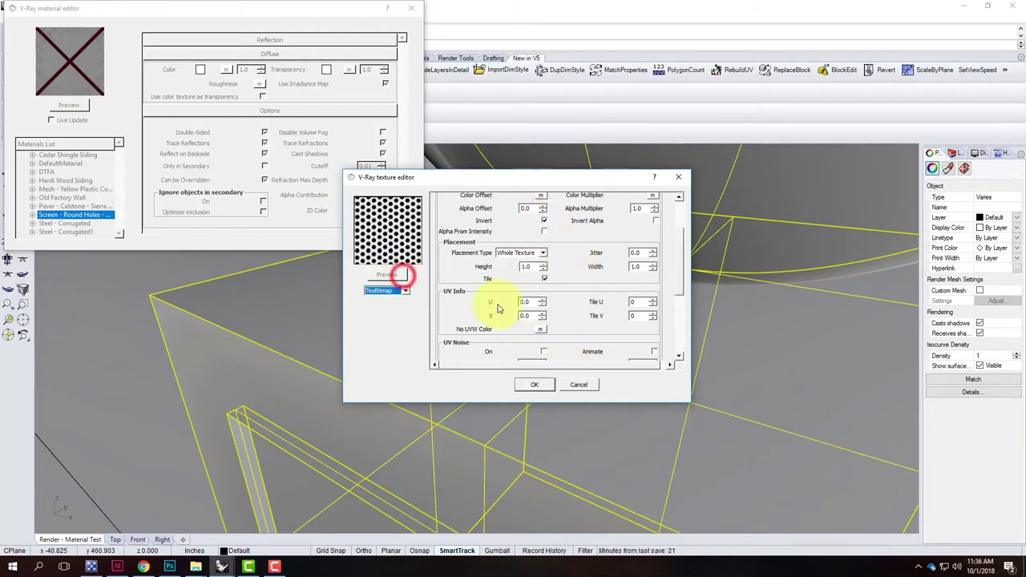
pyautogui.click(532, 384)
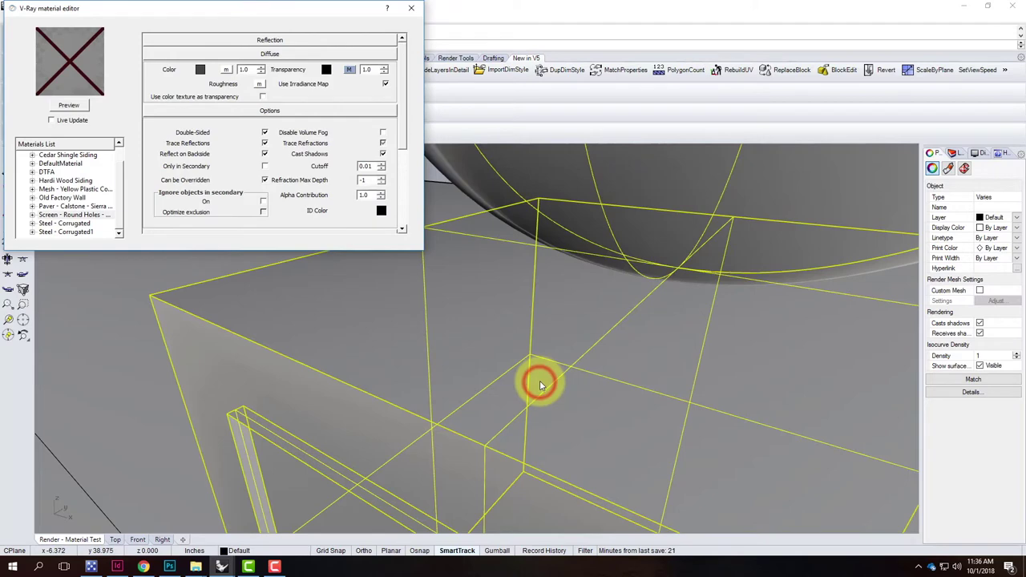
pyautogui.click(412, 8)
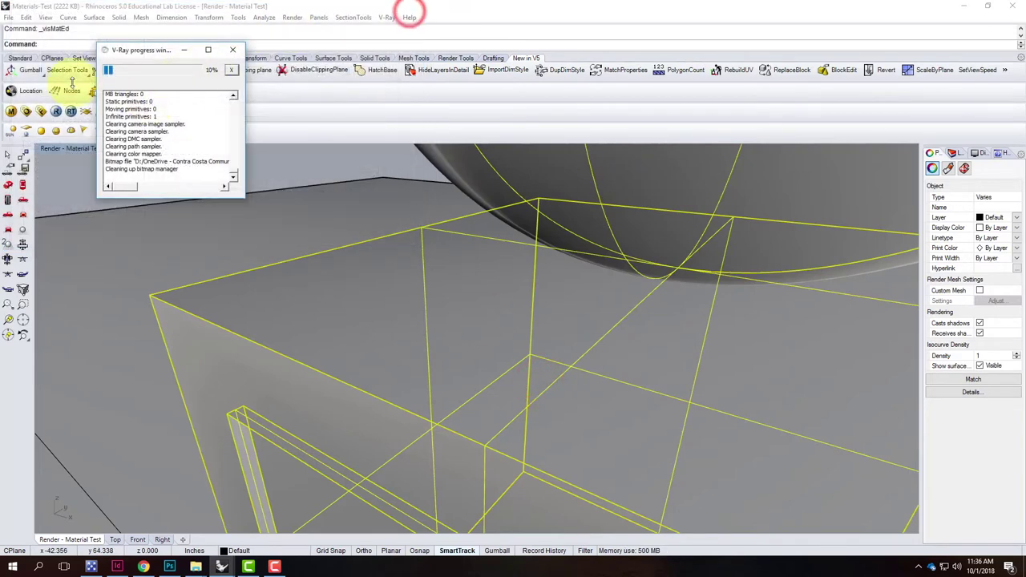
# Render the close-up with the inverted transparency map, close that render, and render the whole sphere and cube
pyautogui.click(58, 112)
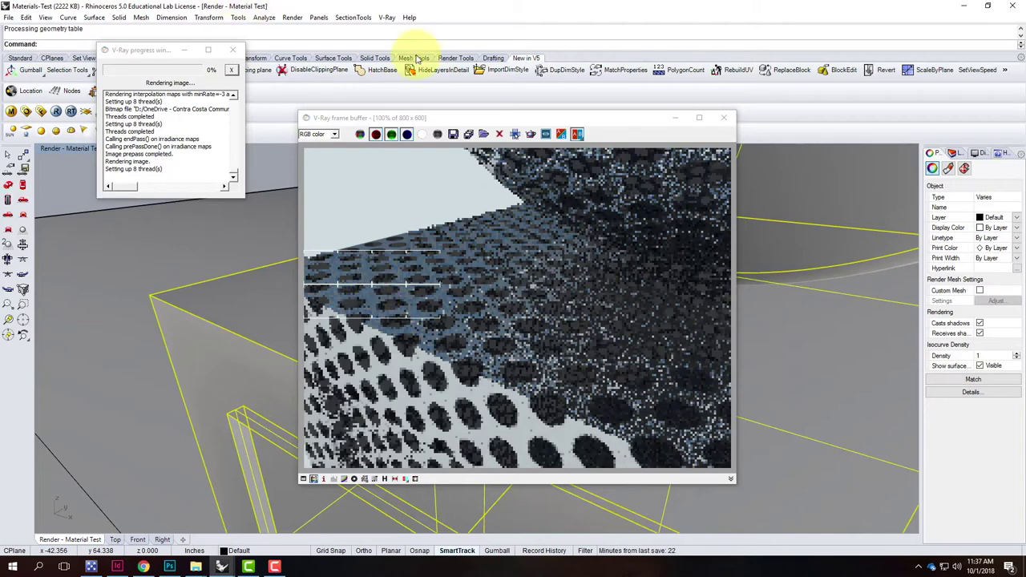
pyautogui.click(724, 118)
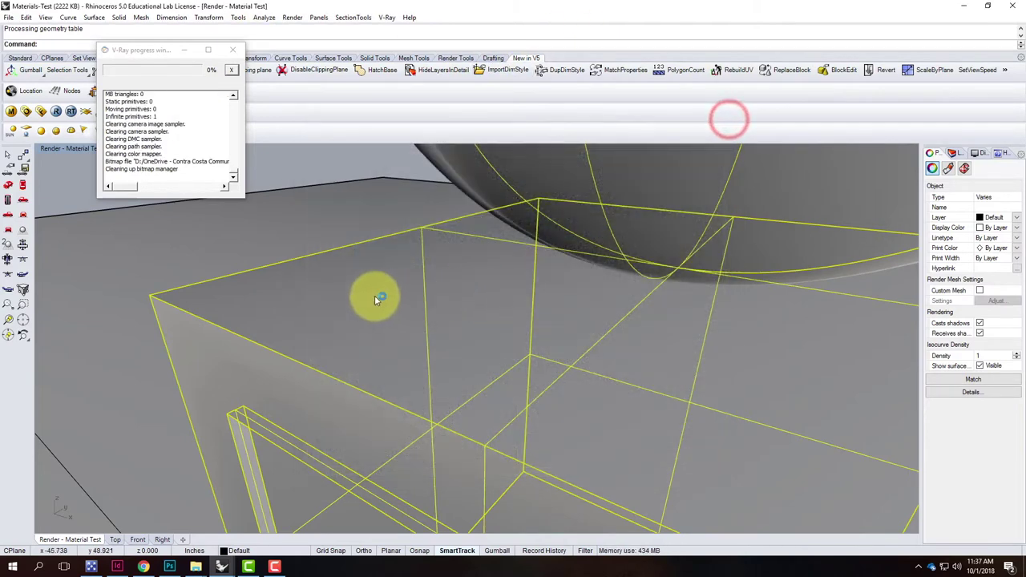
pyautogui.scroll(-5, 382, 297)
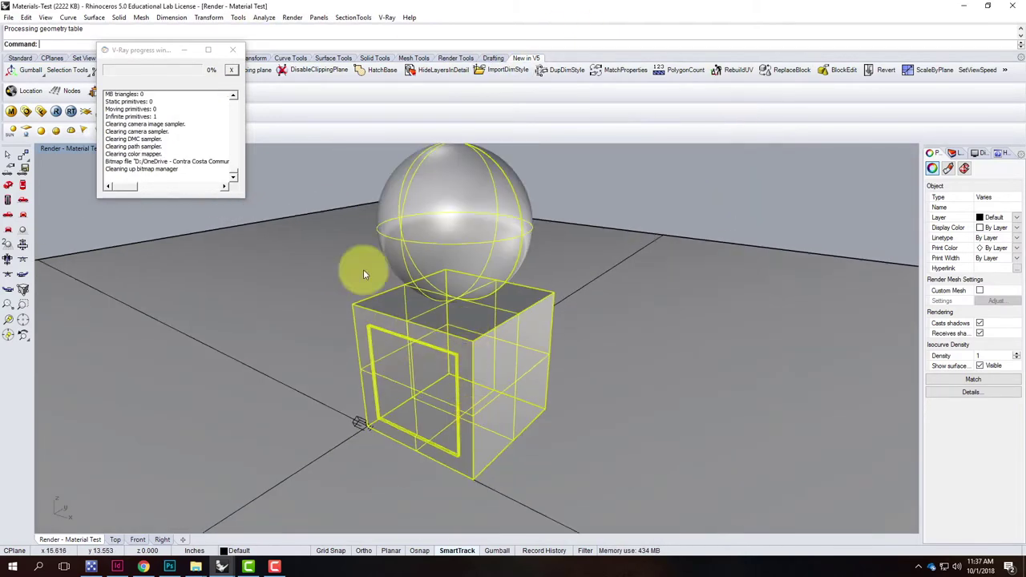
pyautogui.click(56, 112)
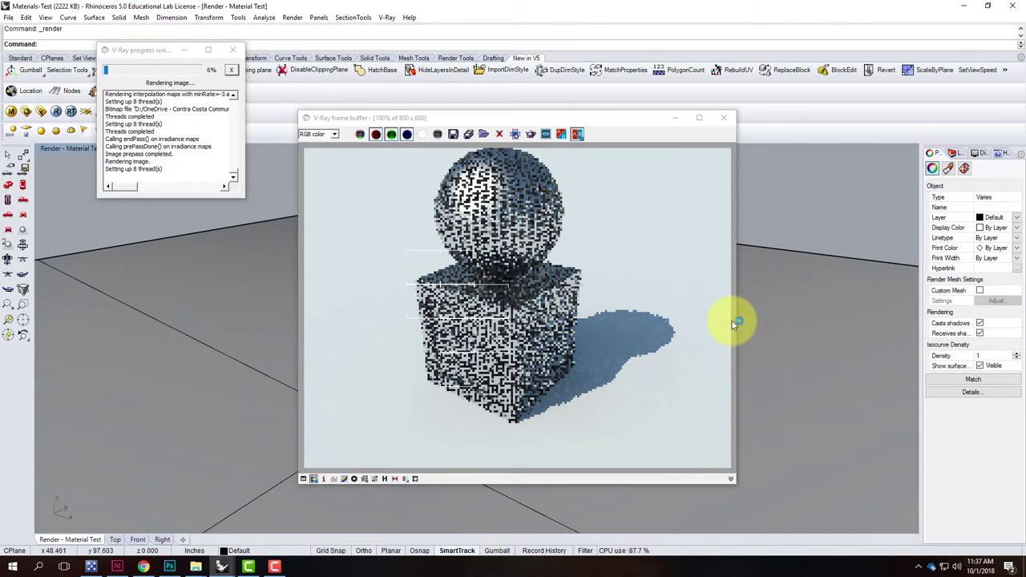
# Switch to Photoshop and show the Yellow Mesh Siding Example.jpg layer diagram
pyautogui.click(169, 567)
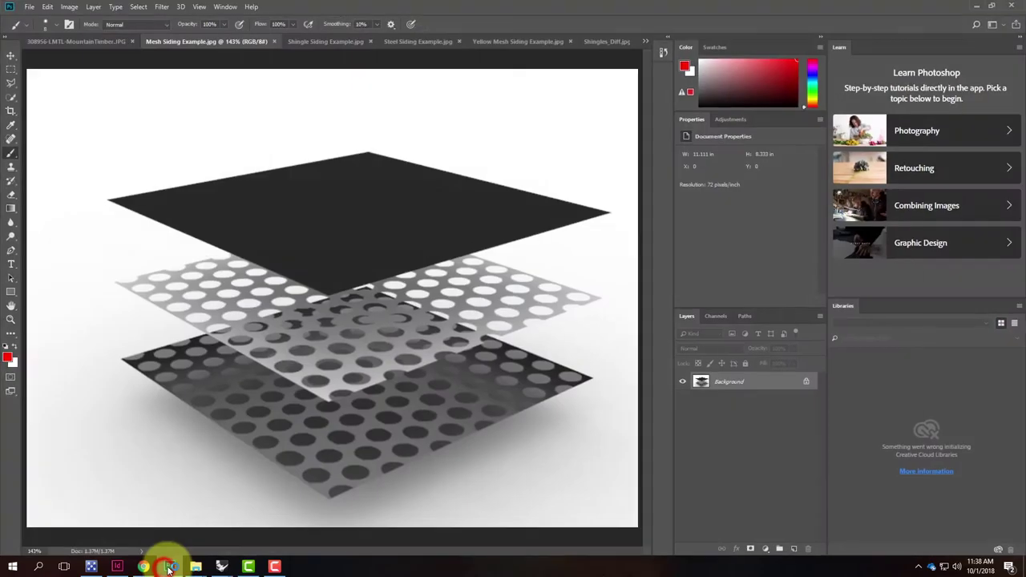
pyautogui.click(520, 44)
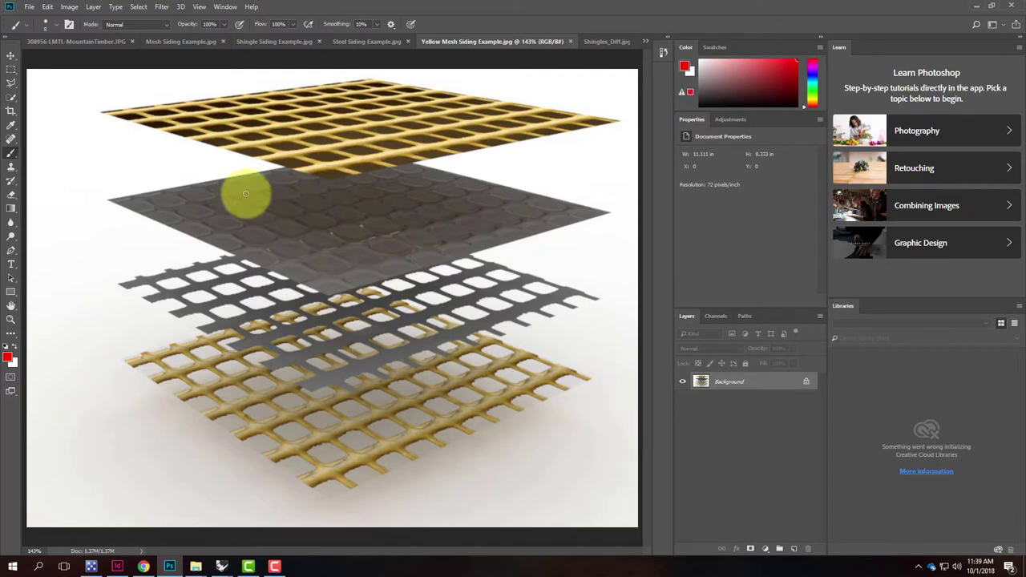
# Switch to Chrome and load vraymaterials.co.uk in a new tab
pyautogui.click(142, 566)
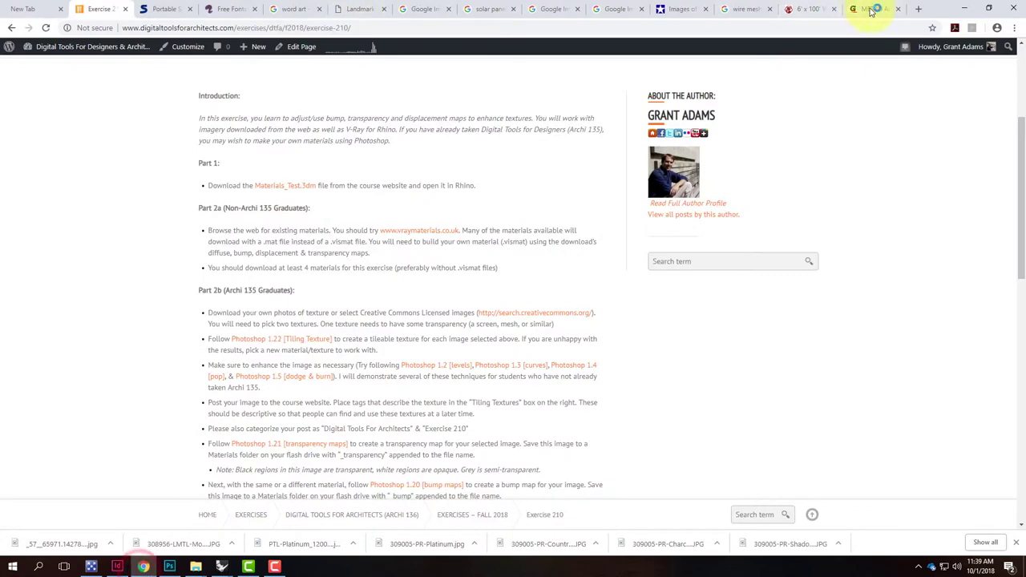
pyautogui.click(918, 9)
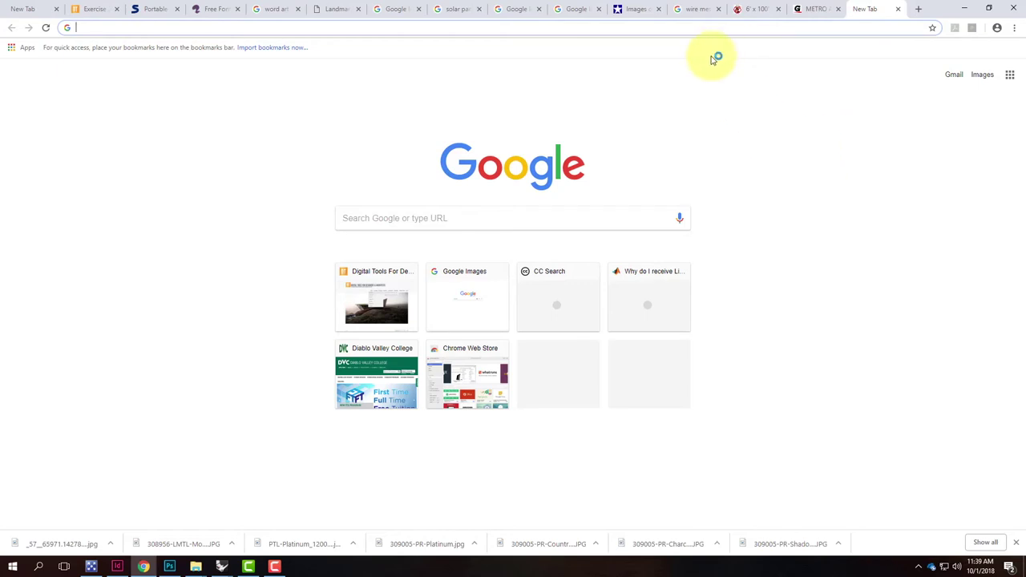
pyautogui.click(178, 34)
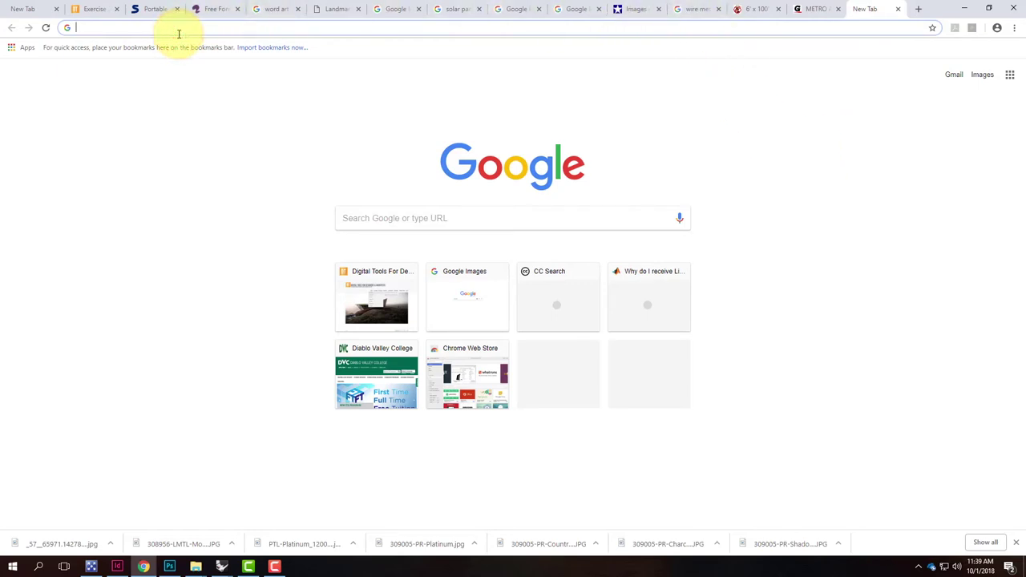
pyautogui.write('v')
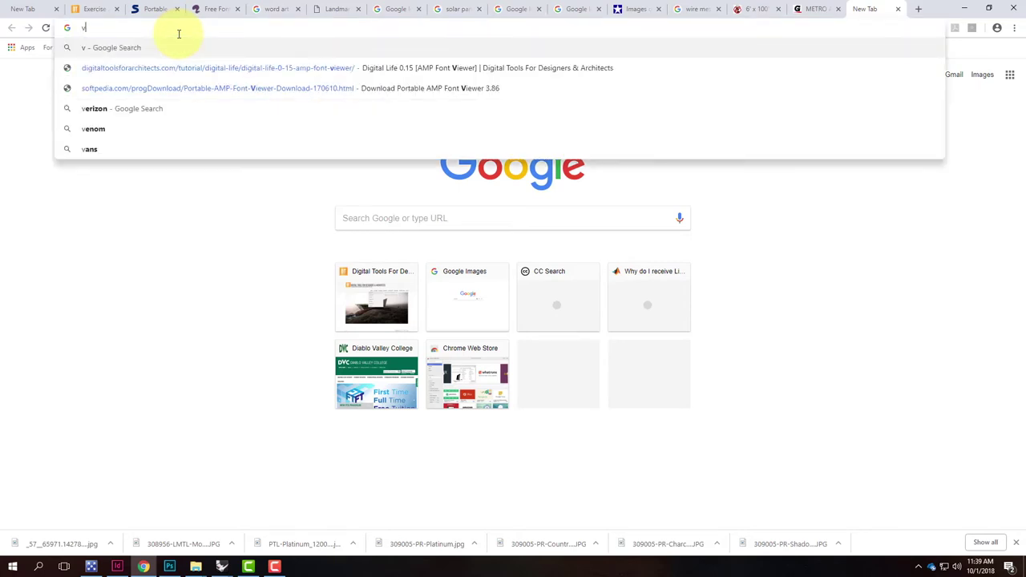
pyautogui.write('raymaterials.co.')
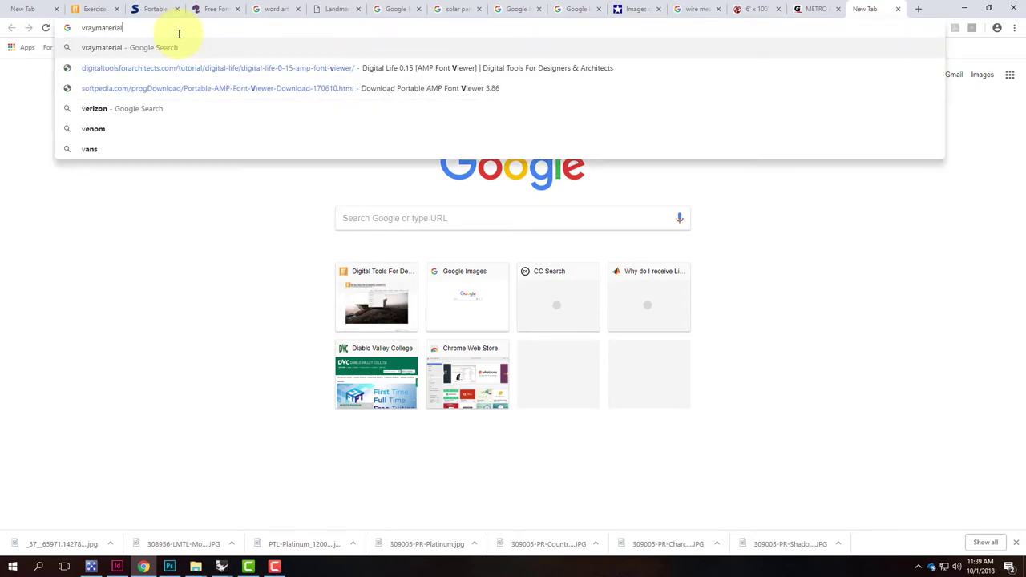
pyautogui.write('uk')
pyautogui.press('Return')
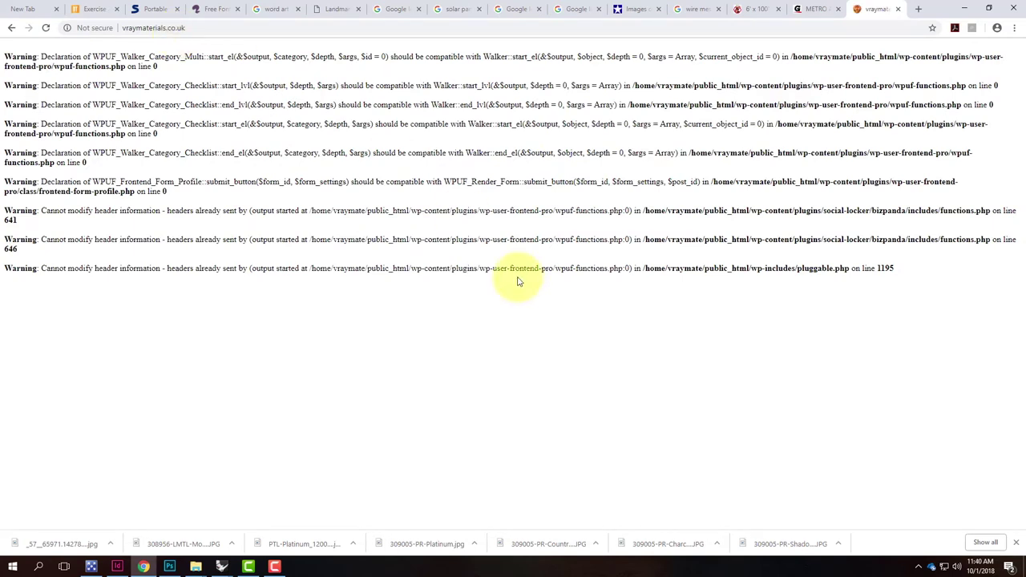
pyautogui.click(124, 30)
pyautogui.click(122, 28)
pyautogui.write('http')
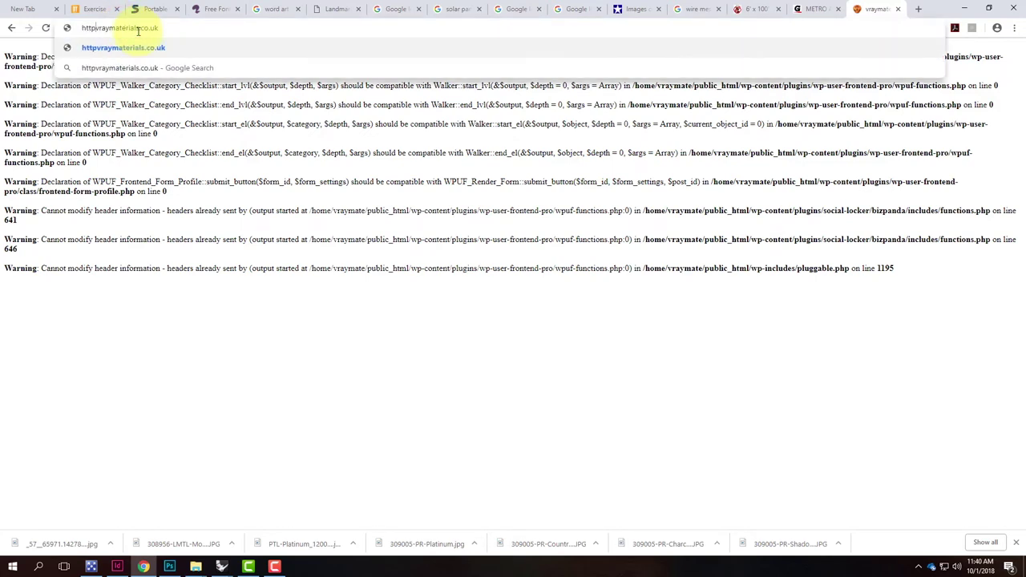
pyautogui.write('://')
pyautogui.press('Return')
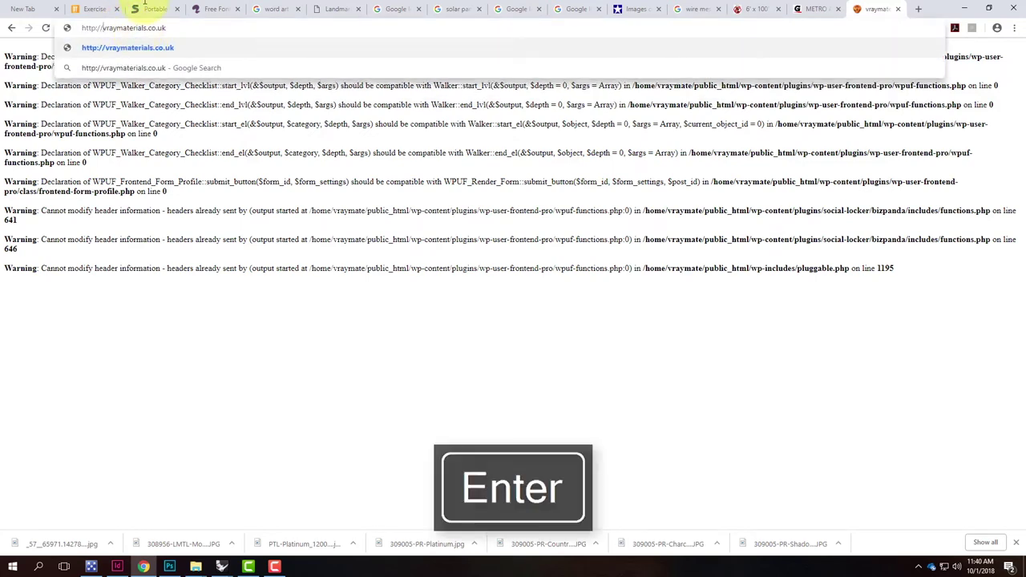
pyautogui.click(103, 28)
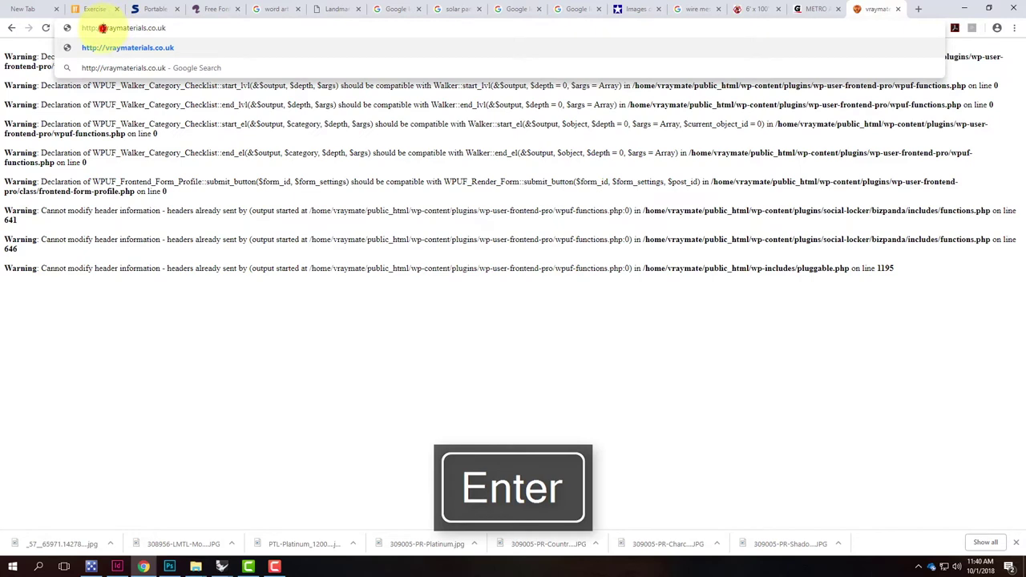
pyautogui.press('Return')
pyautogui.click(124, 28)
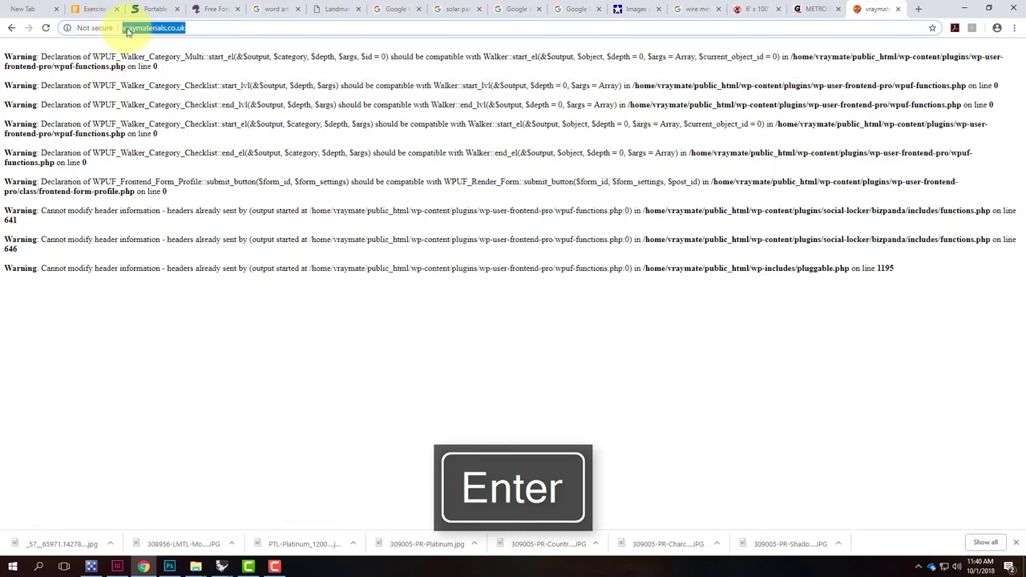
pyautogui.write('www.vraymaterials.co.uk')
pyautogui.press('Return')
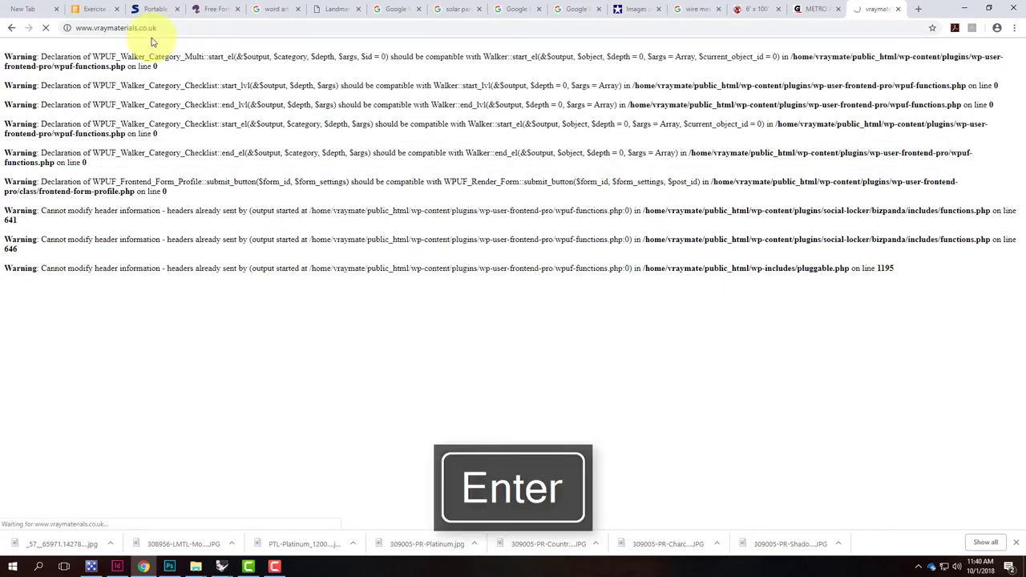
pyautogui.click(233, 28)
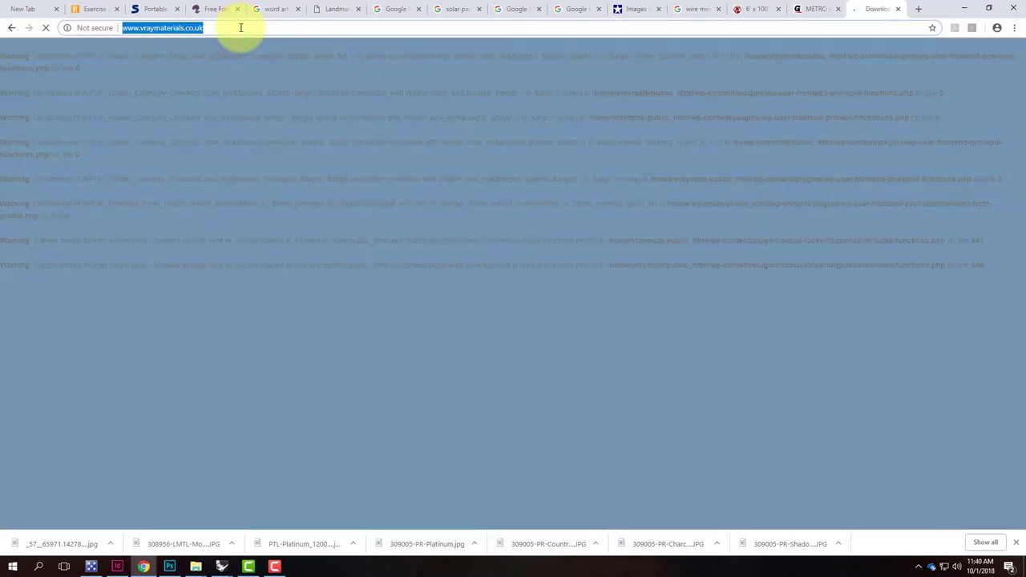
pyautogui.write('vray material')
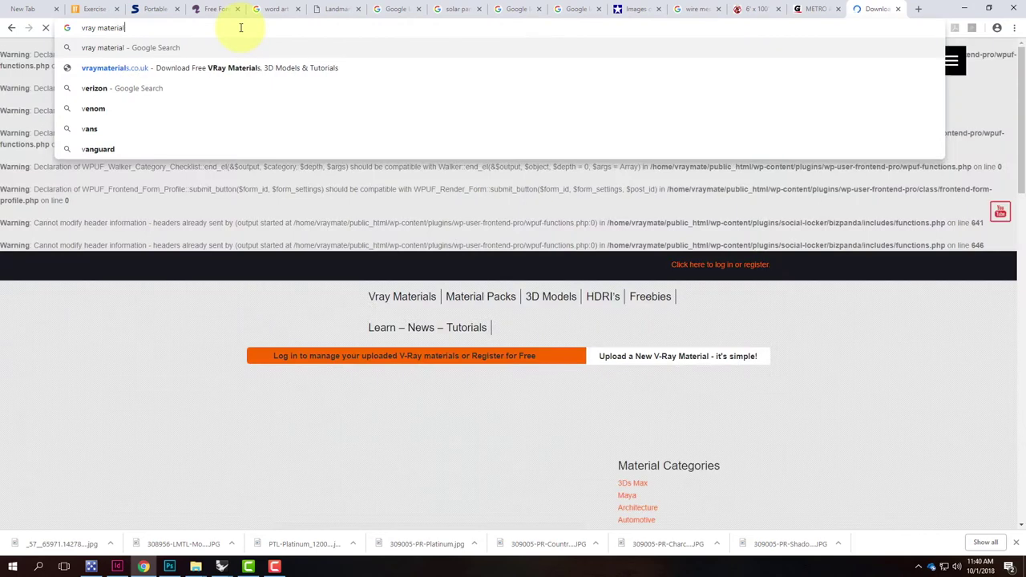
pyautogui.write('s')
pyautogui.click(155, 338)
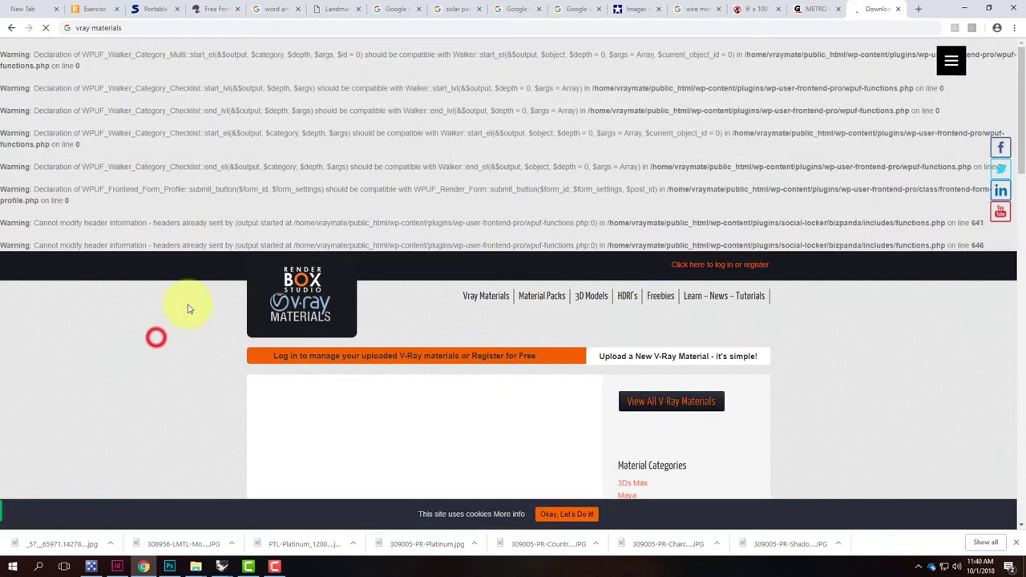
# Look over the recent V-Ray materials and open the Cloth material category
pyautogui.scroll(-2, 355, 222)
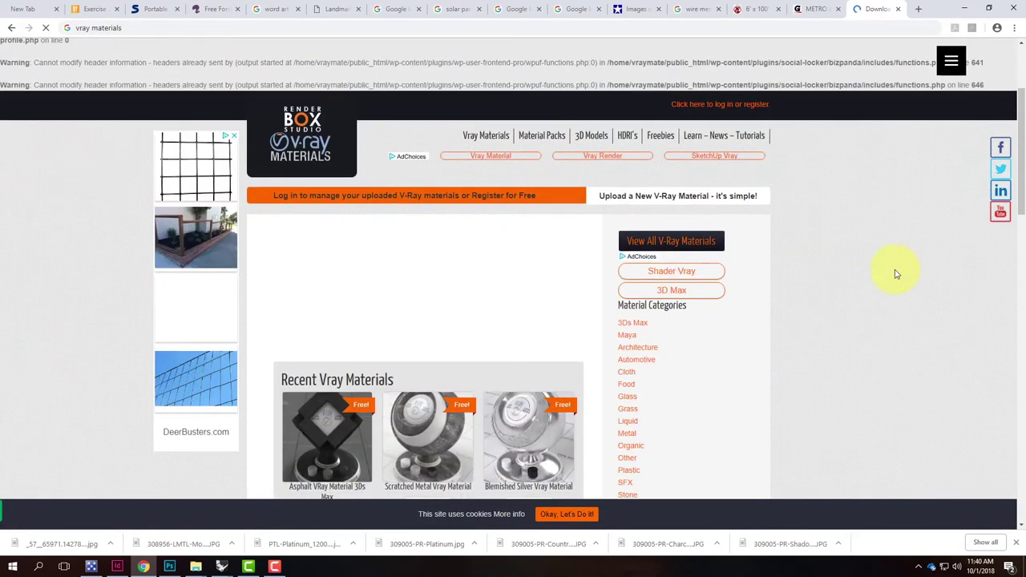
pyautogui.scroll(-4, 897, 274)
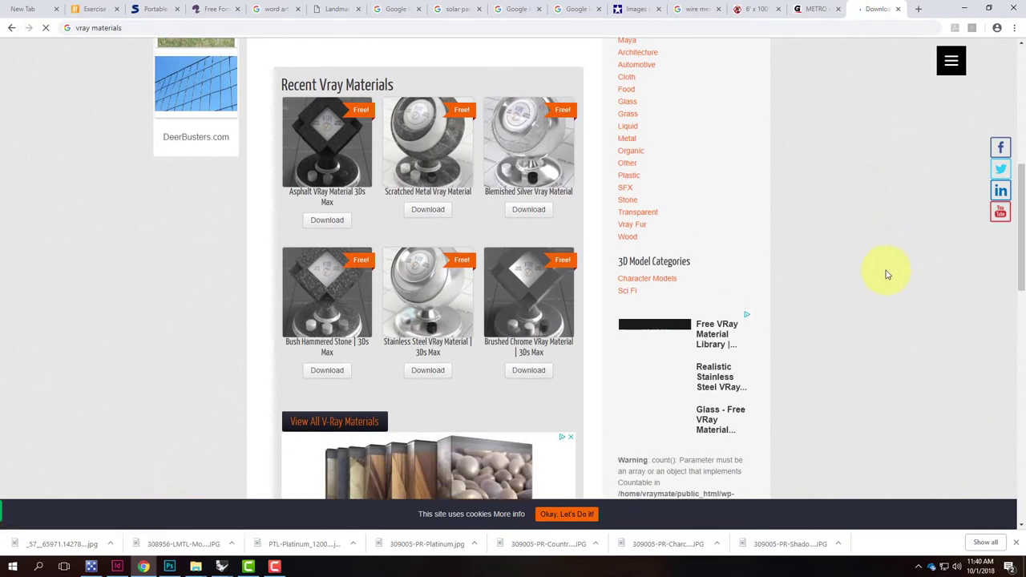
pyautogui.scroll(-2, 887, 274)
pyautogui.scroll(3, 886, 273)
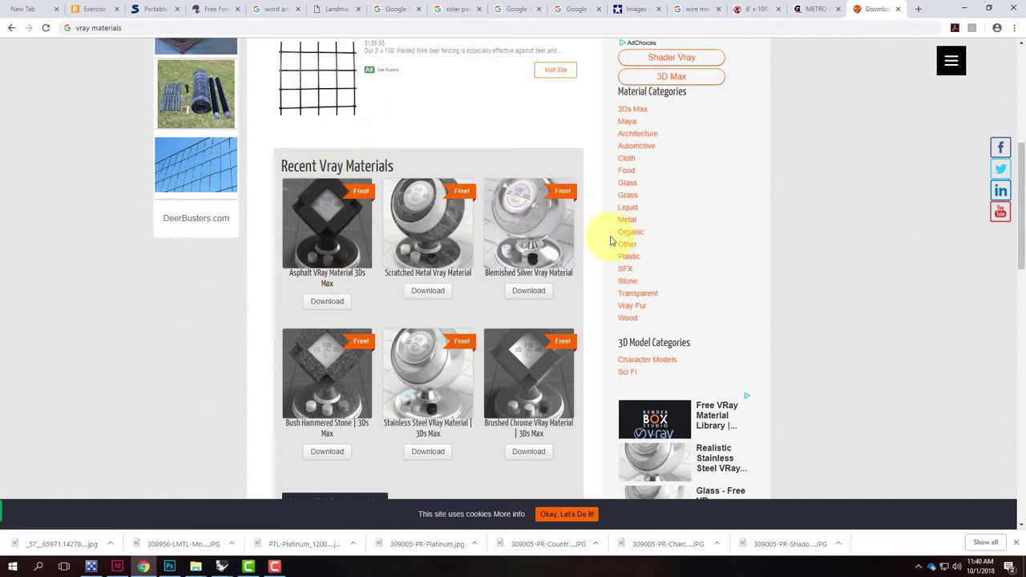
pyautogui.click(632, 164)
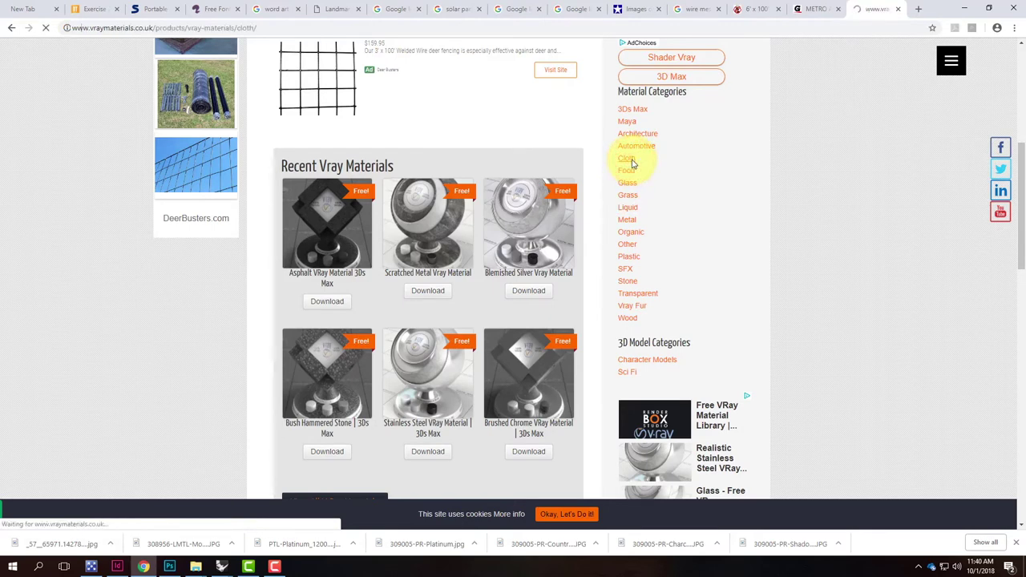
# Open the Modern Wallpaper VRay Material Maya page from the cloth materials and download the free material
pyautogui.scroll(-1, 818, 353)
pyautogui.scroll(-6, 825, 347)
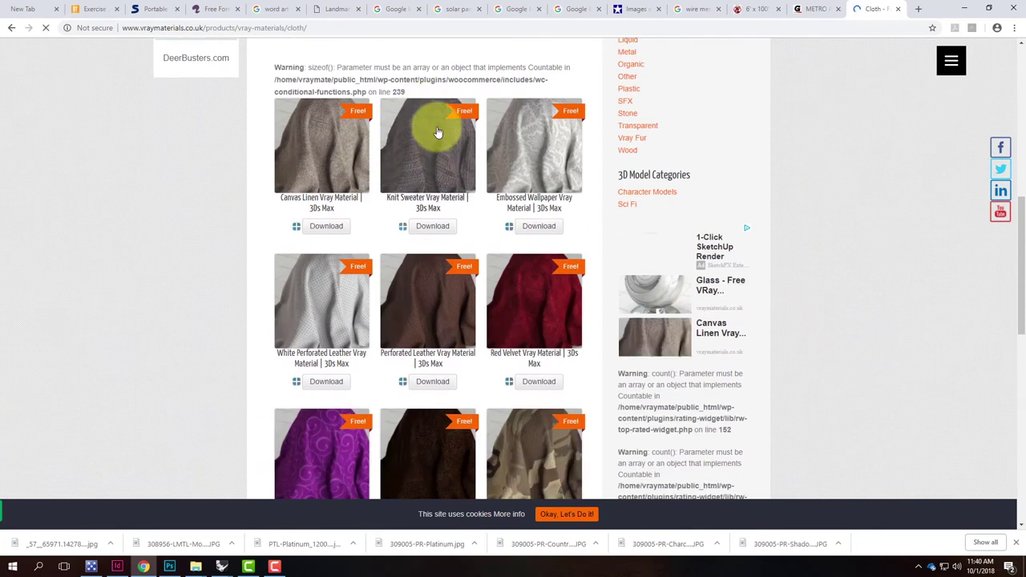
pyautogui.scroll(-3, 561, 200)
pyautogui.scroll(-2, 541, 208)
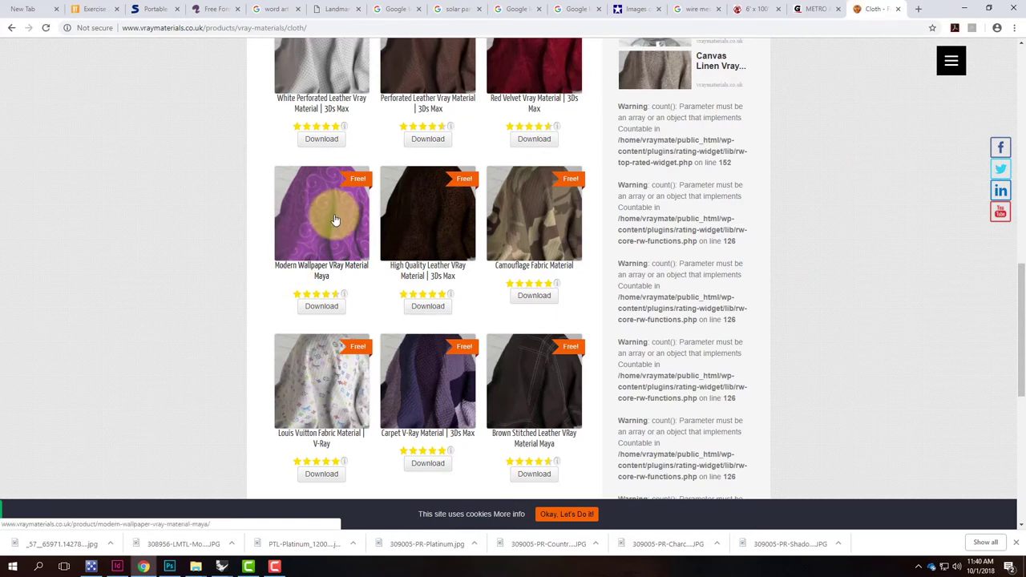
pyautogui.click(323, 304)
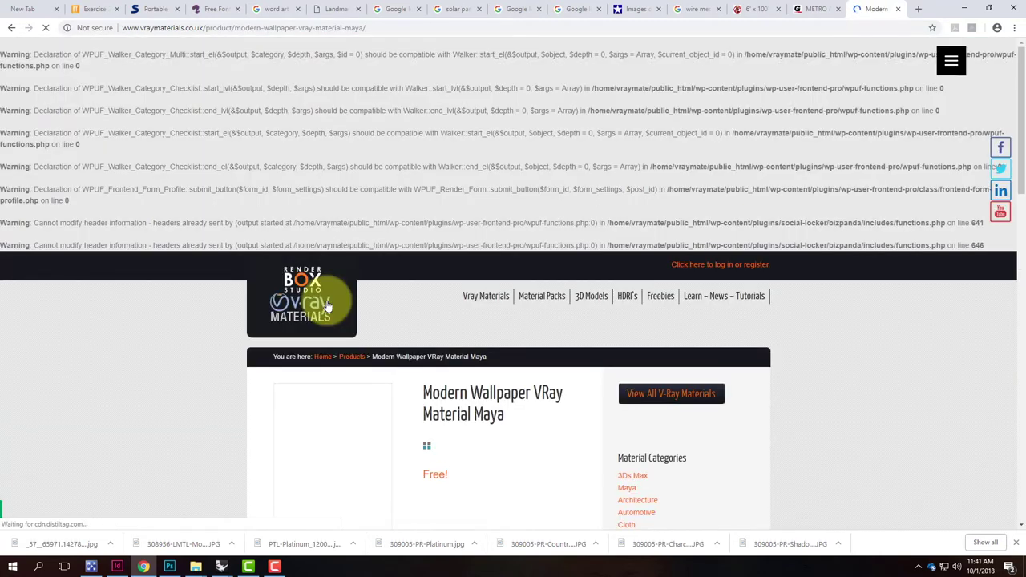
pyautogui.scroll(-4, 140, 300)
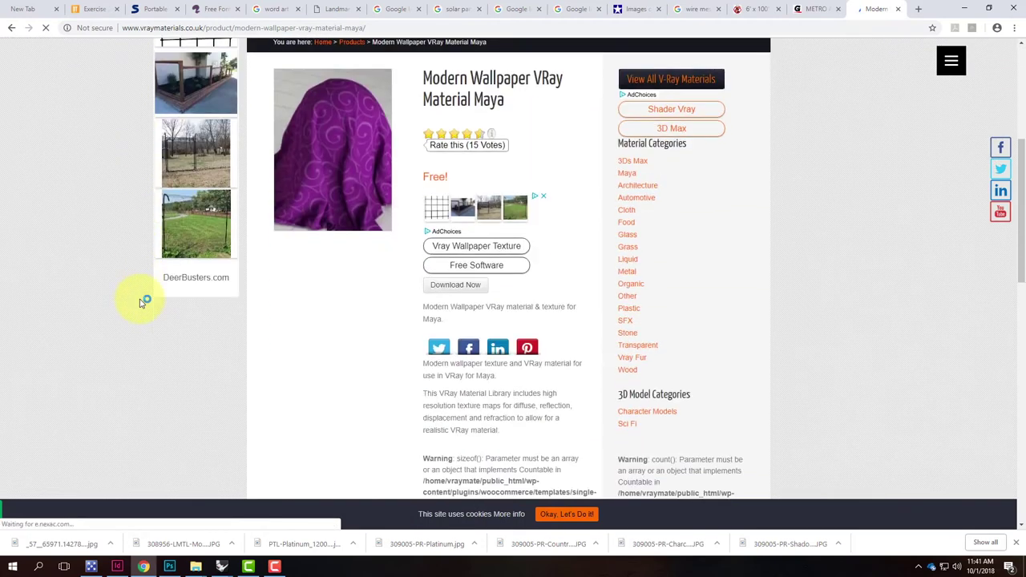
pyautogui.click(442, 283)
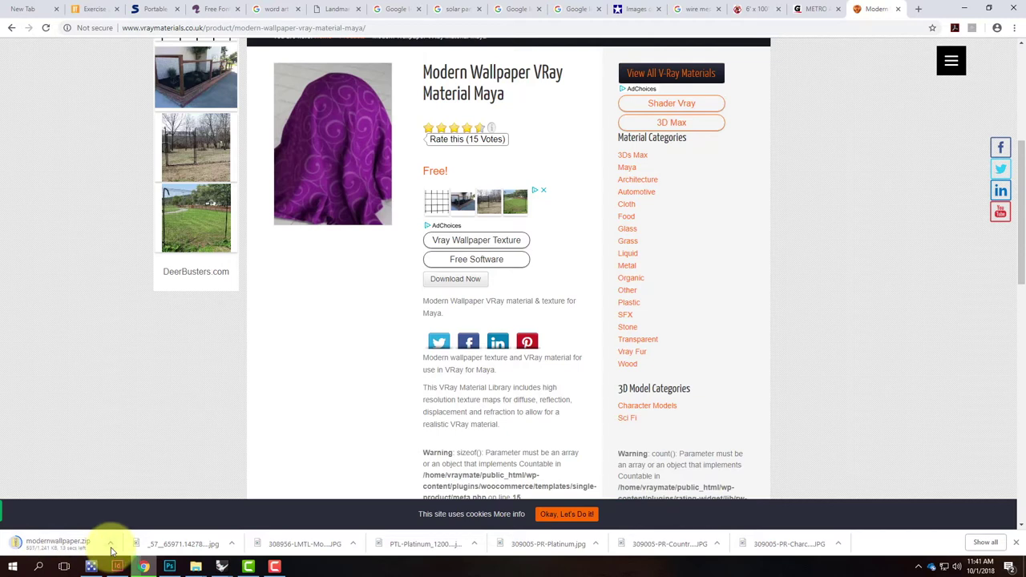
# Show modernwallpaper.zip in its Downloads folder and extract all its files to the default modernwallpaper folder
pyautogui.click(112, 545)
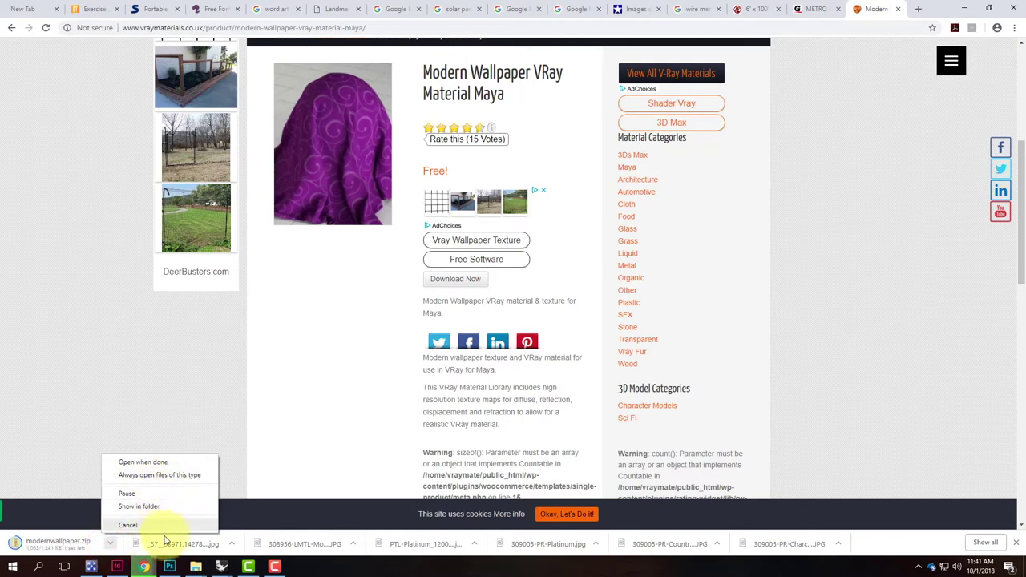
pyautogui.click(161, 507)
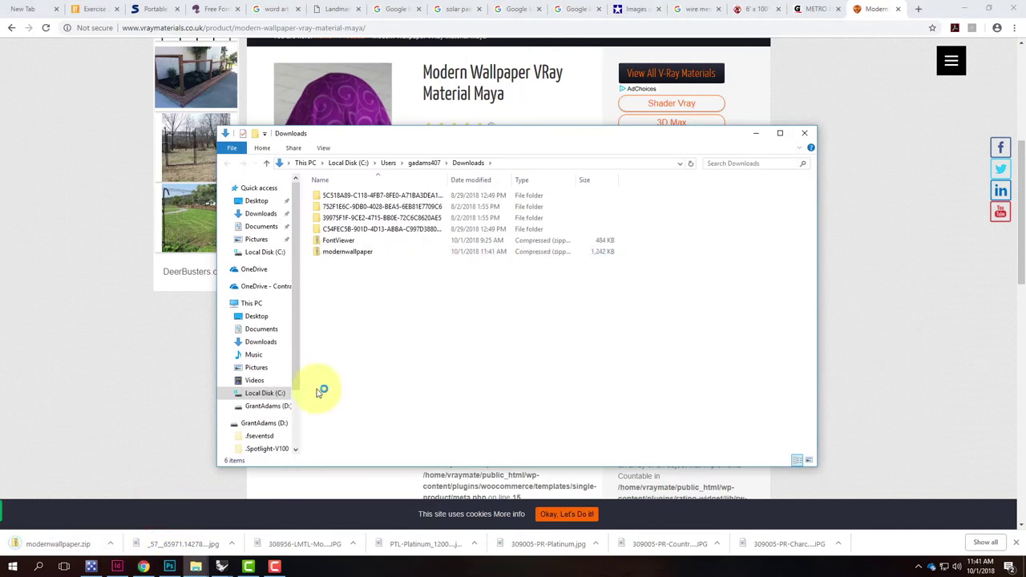
pyautogui.click(349, 251)
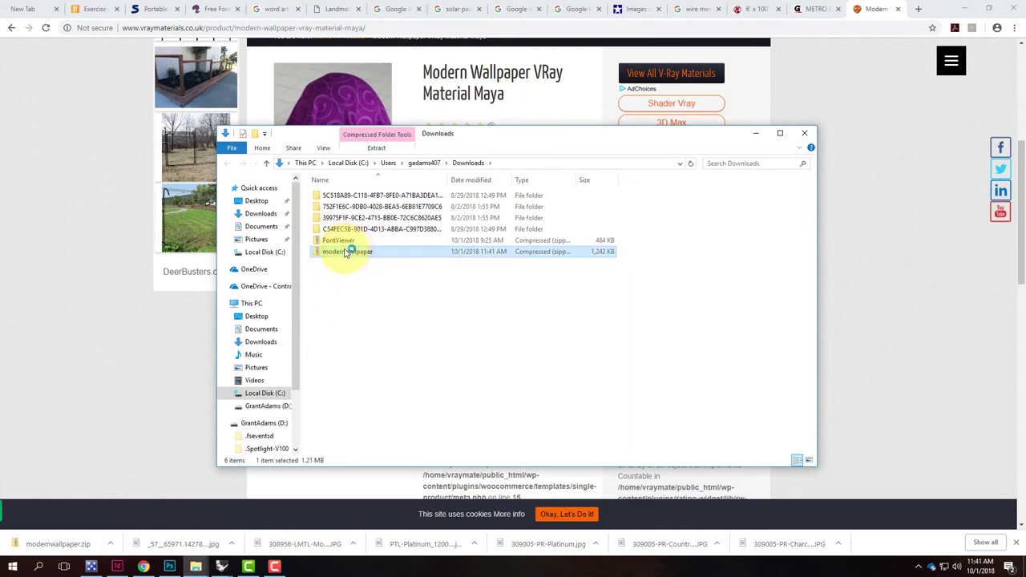
pyautogui.rightClick(345, 252)
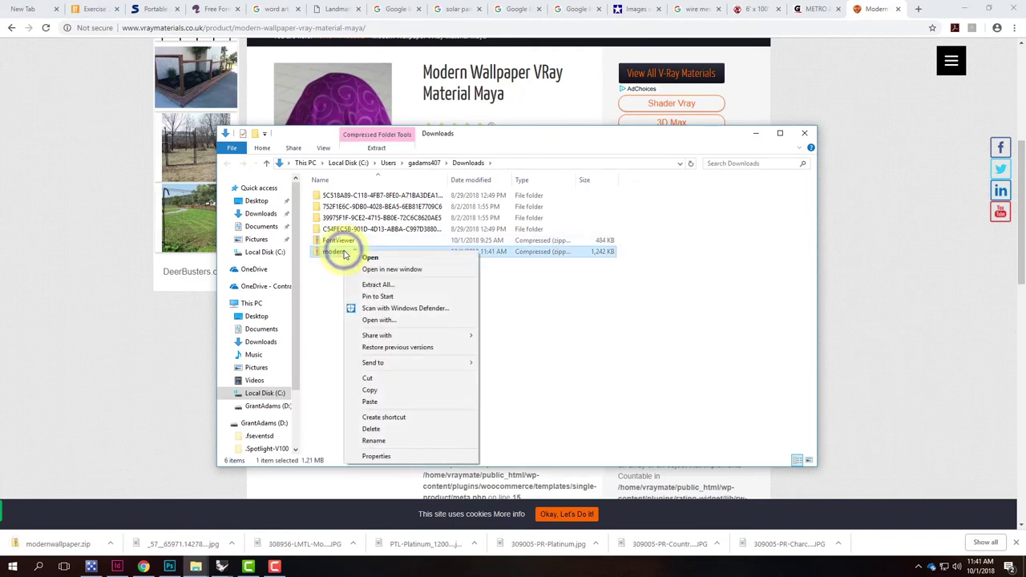
pyautogui.click(377, 285)
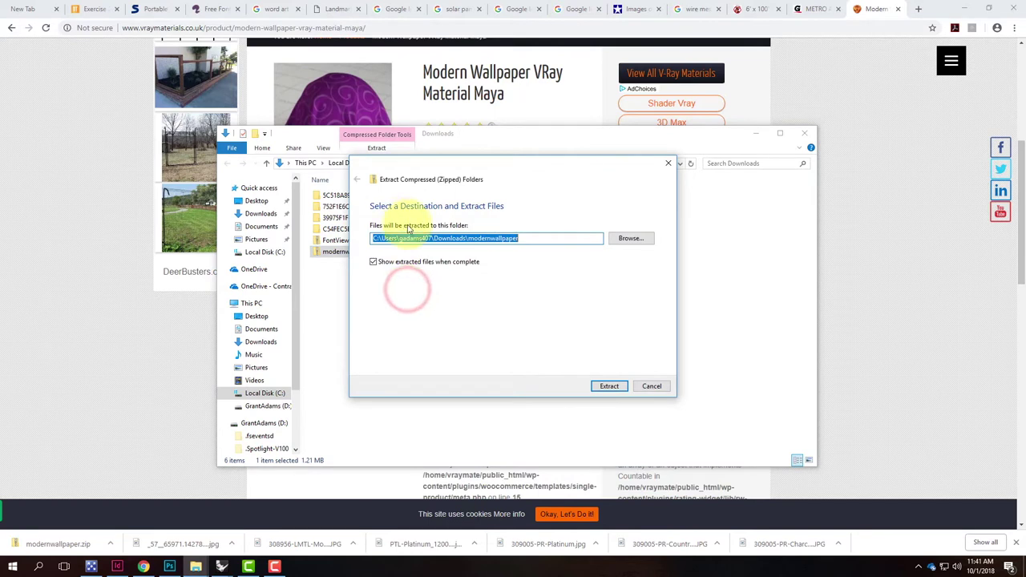
pyautogui.click(609, 386)
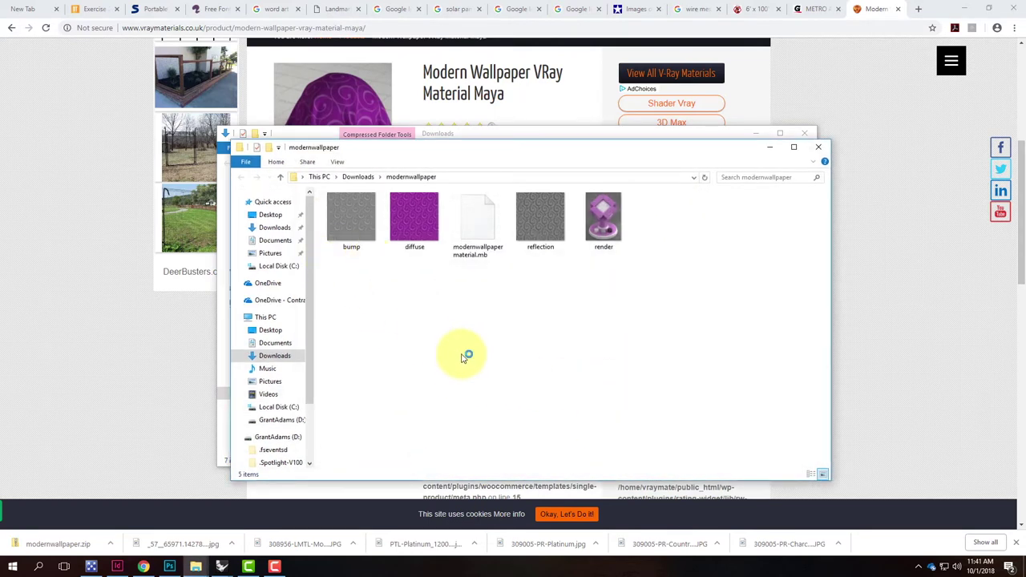
# Point out the diffuse, bump and reflection maps in the extracted modernwallpaper folder
pyautogui.click(406, 223)
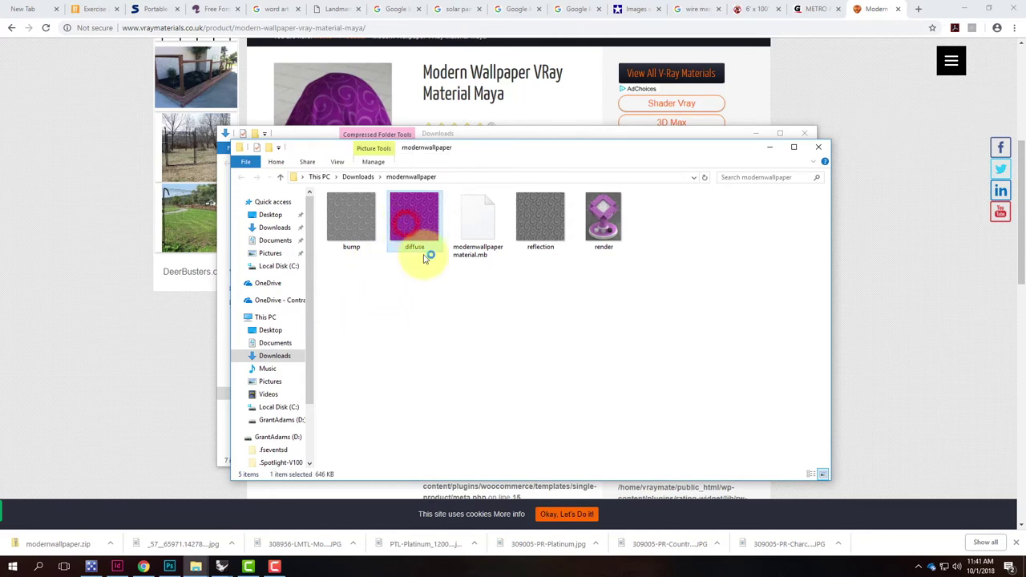
pyautogui.click(348, 223)
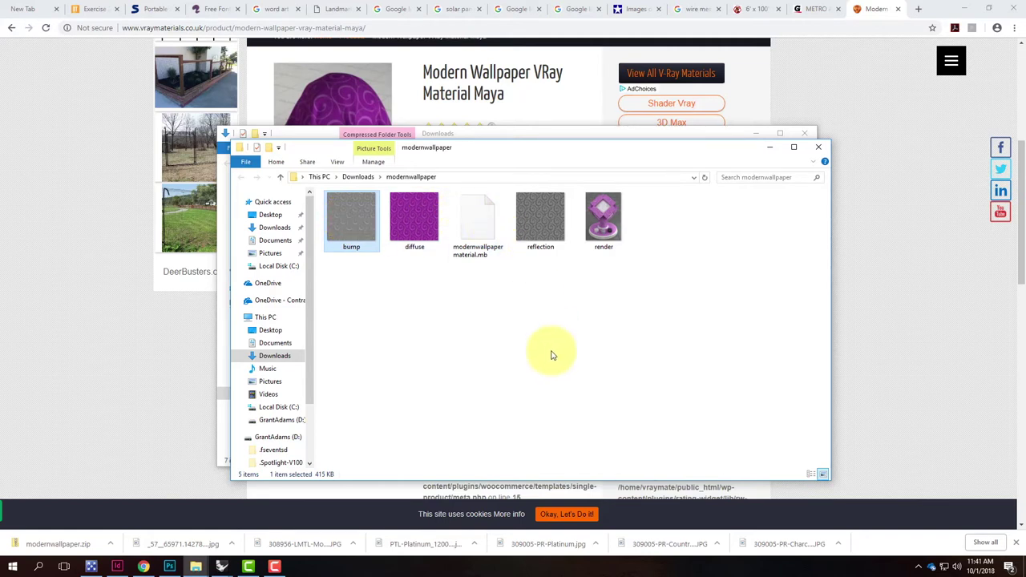
pyautogui.click(543, 220)
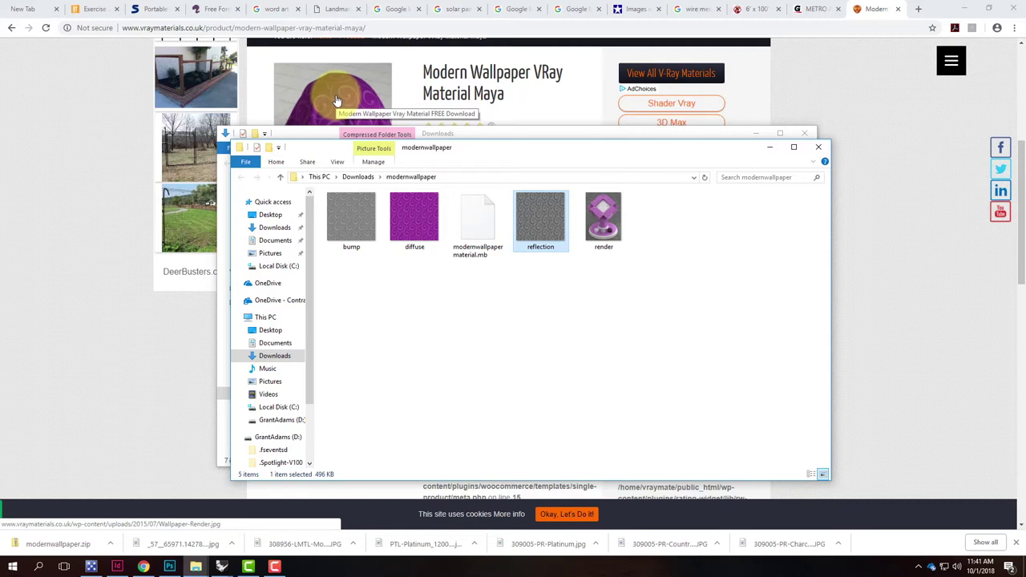
pyautogui.click(437, 310)
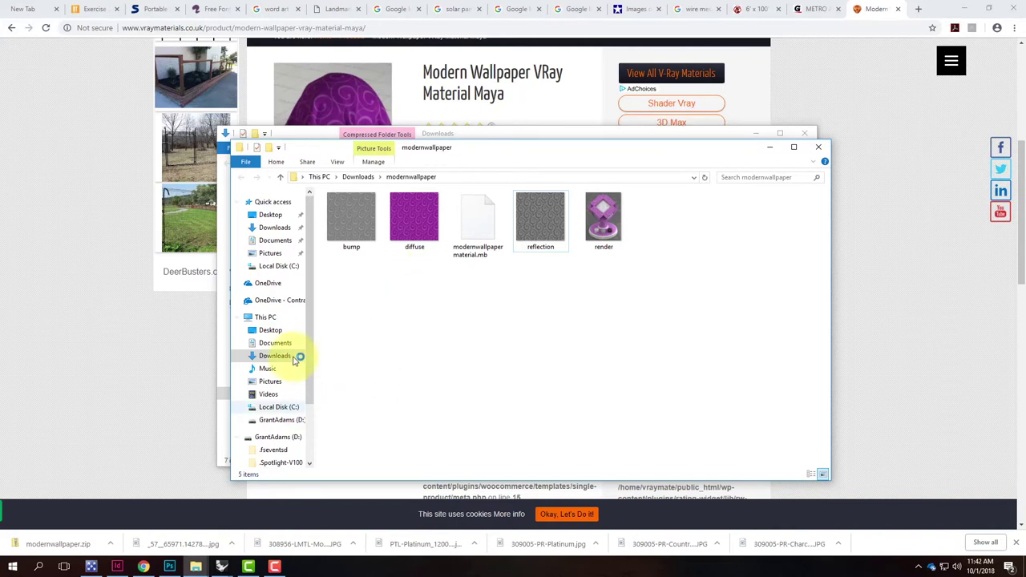
# Switch to the Materials-Test model in Rhino and close the V-Ray frame buffer with the perforated screen render
pyautogui.click(222, 566)
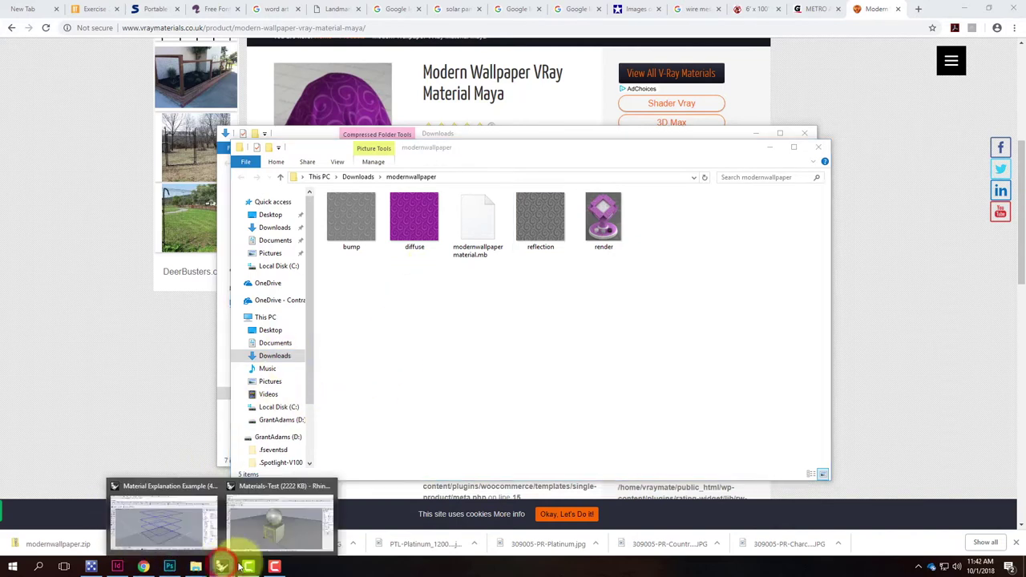
pyautogui.click(285, 522)
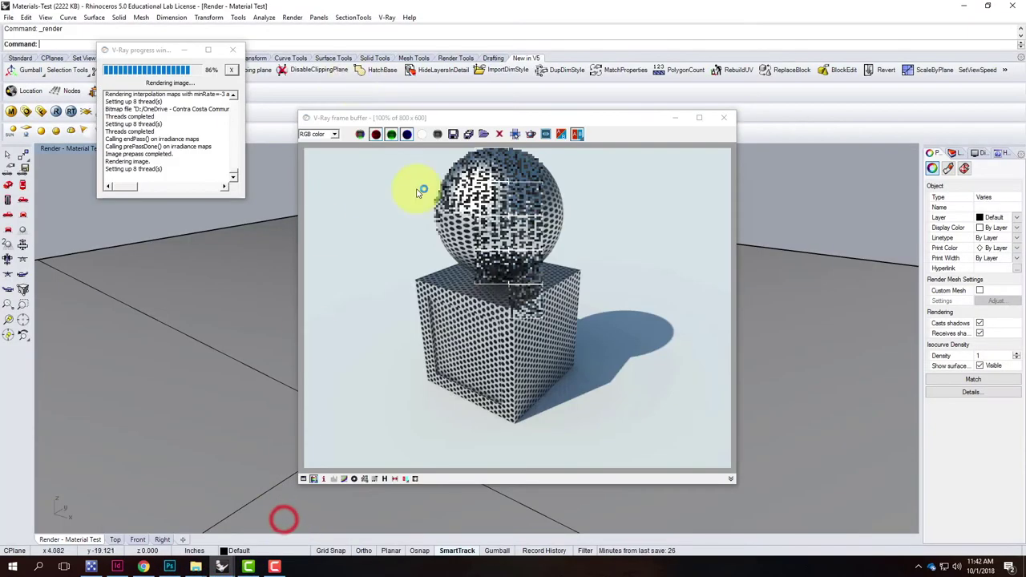
pyautogui.click(725, 118)
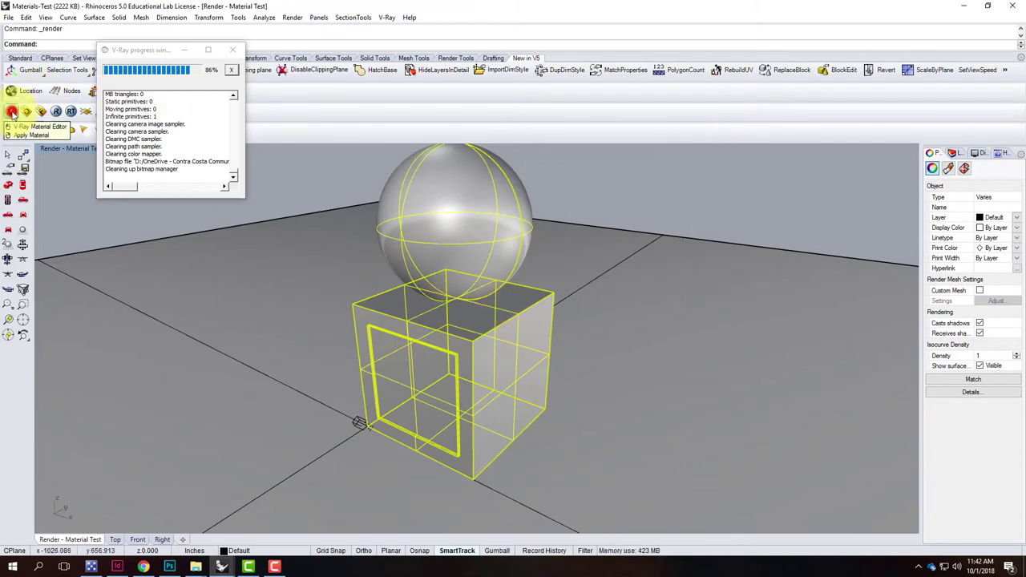
# Purge the unused materials from the scene in the V-Ray material editor
pyautogui.click(13, 113)
pyautogui.moveTo(120, 172); pyautogui.dragTo(122, 141)
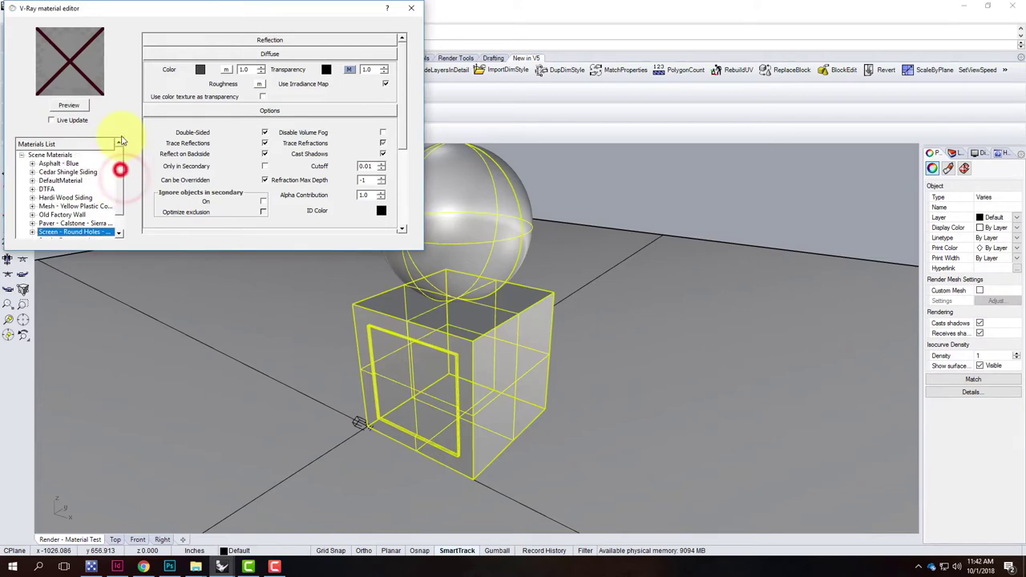
pyautogui.rightClick(64, 155)
pyautogui.click(95, 199)
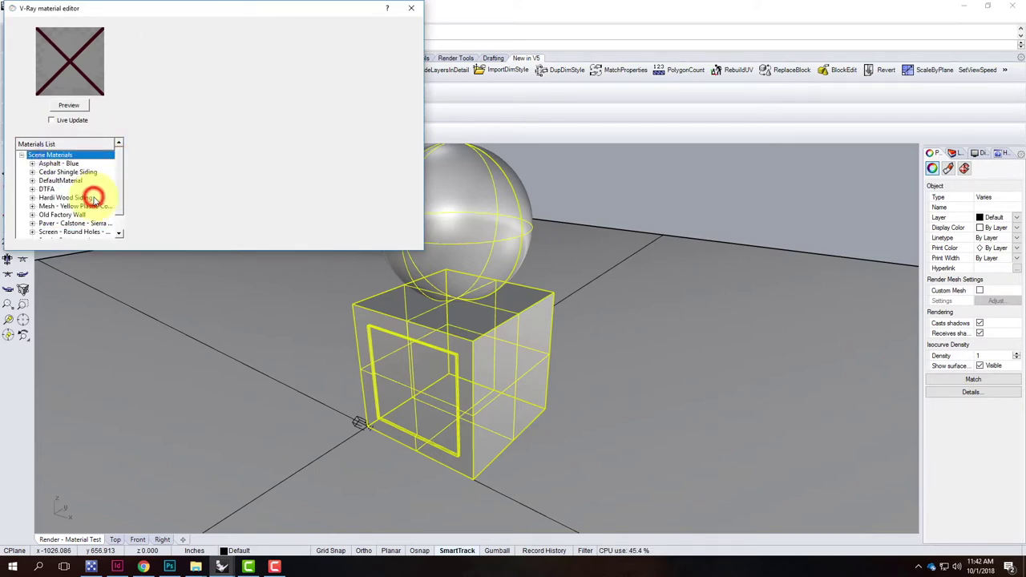
# Create a new Standard V-Ray material and rename it Cloth - Purple Swirl
pyautogui.rightClick(72, 155)
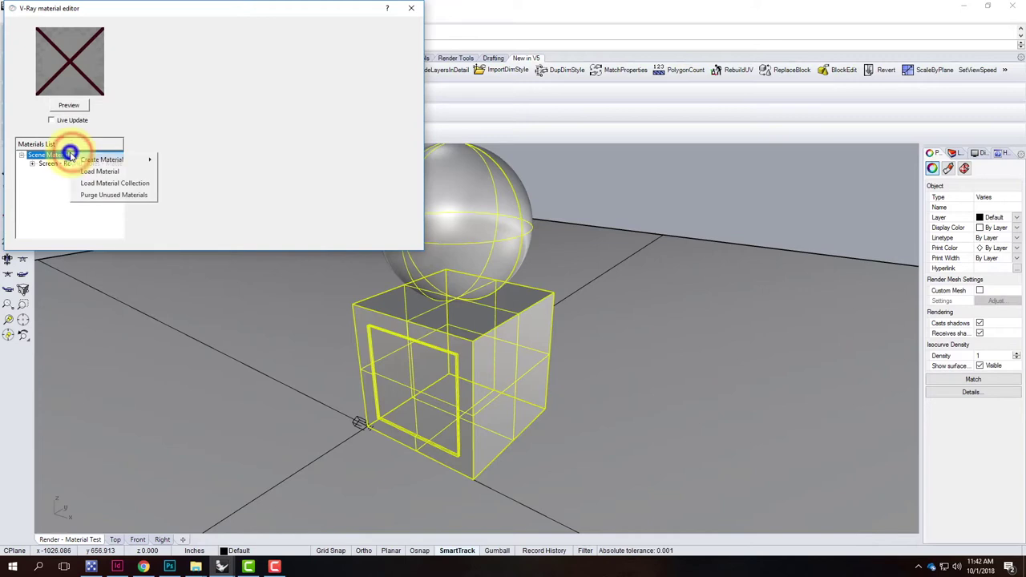
pyautogui.moveTo(92, 163)
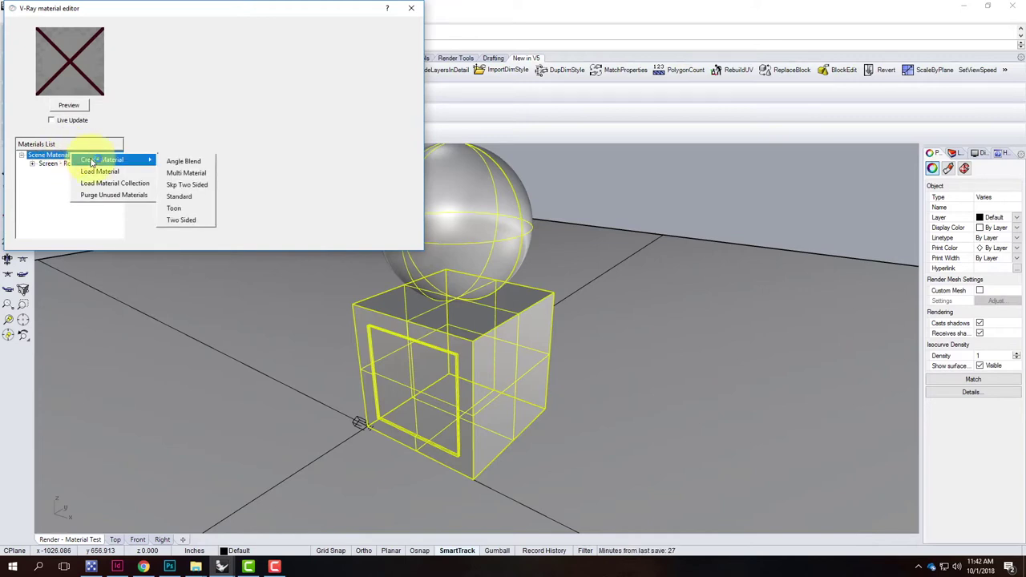
pyautogui.click(172, 198)
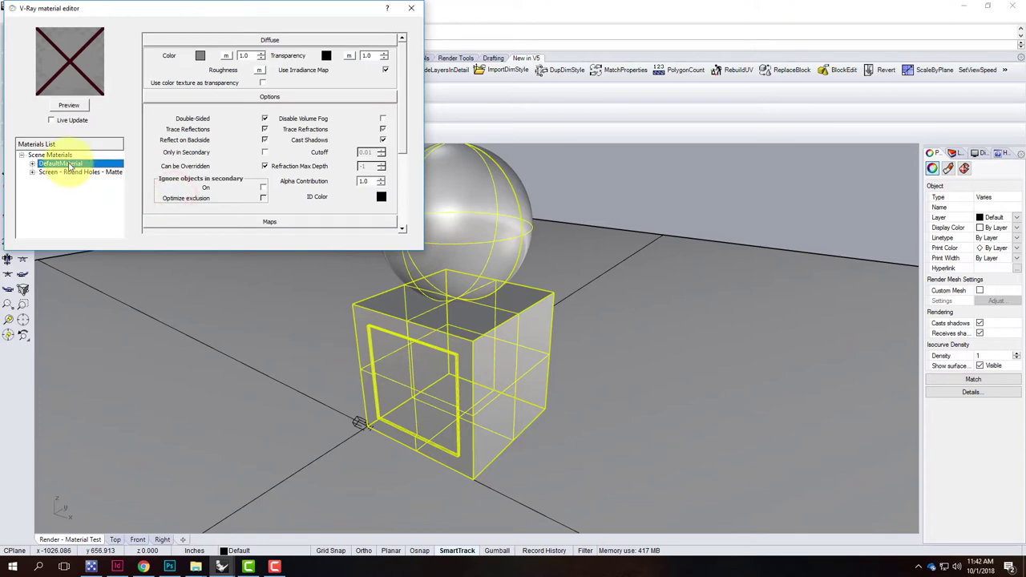
pyautogui.doubleClick(71, 164)
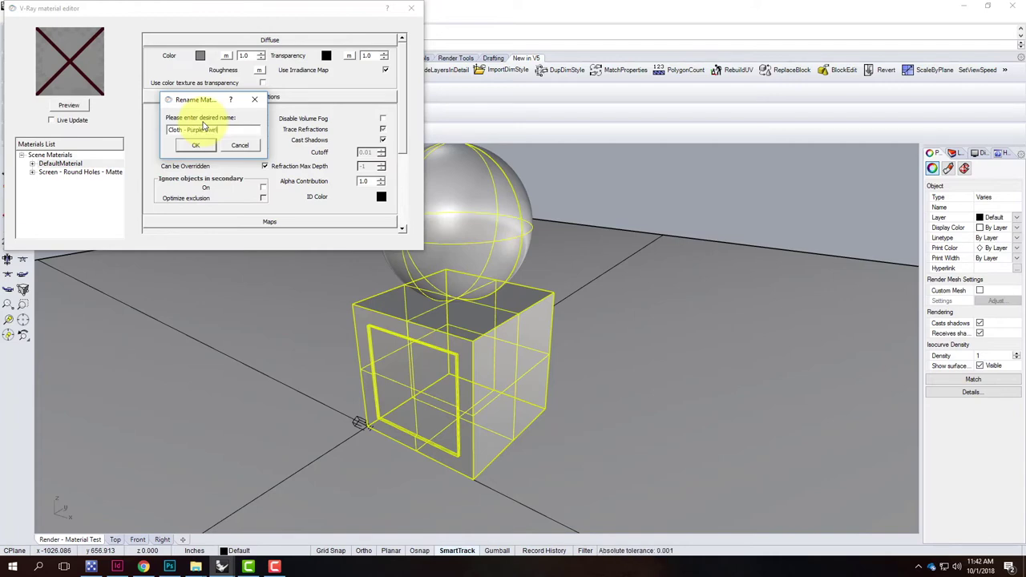
pyautogui.click(206, 146)
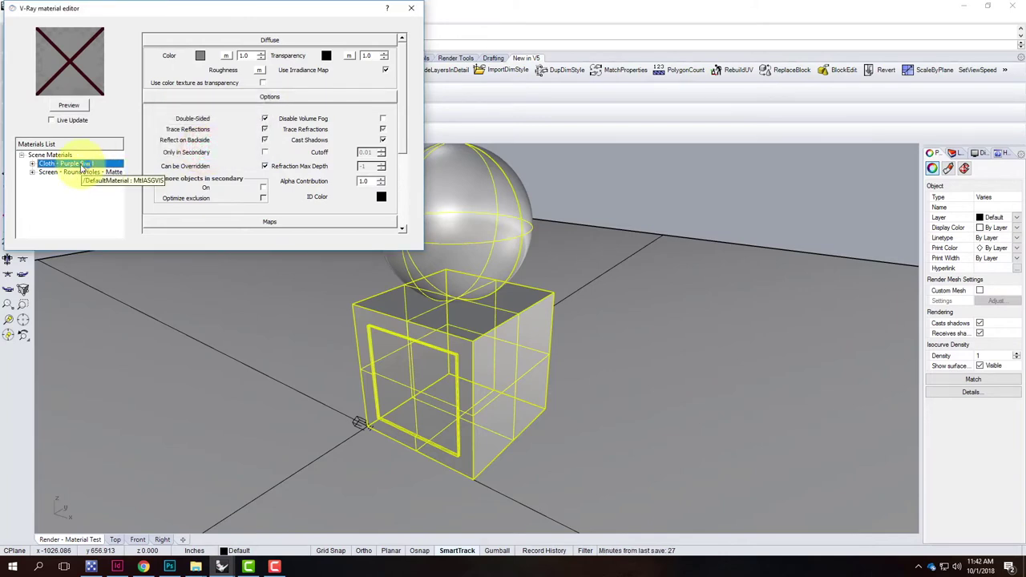
# Load the diffuse image from Downloads > modernwallpaper as a TexBitmap for the Cloth - Purple Swirl diffuse color, and update the material preview
pyautogui.click(227, 56)
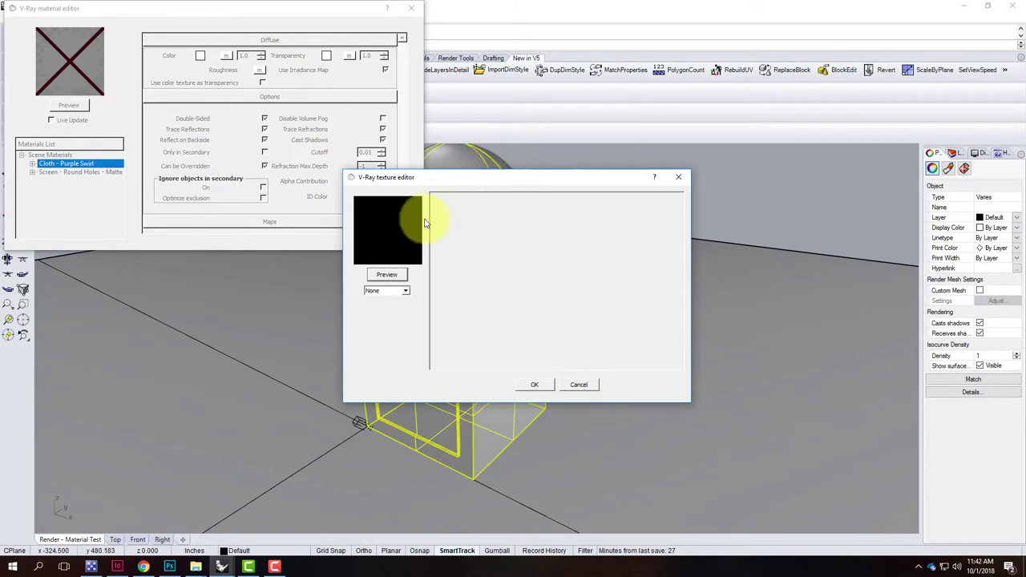
pyautogui.click(384, 293)
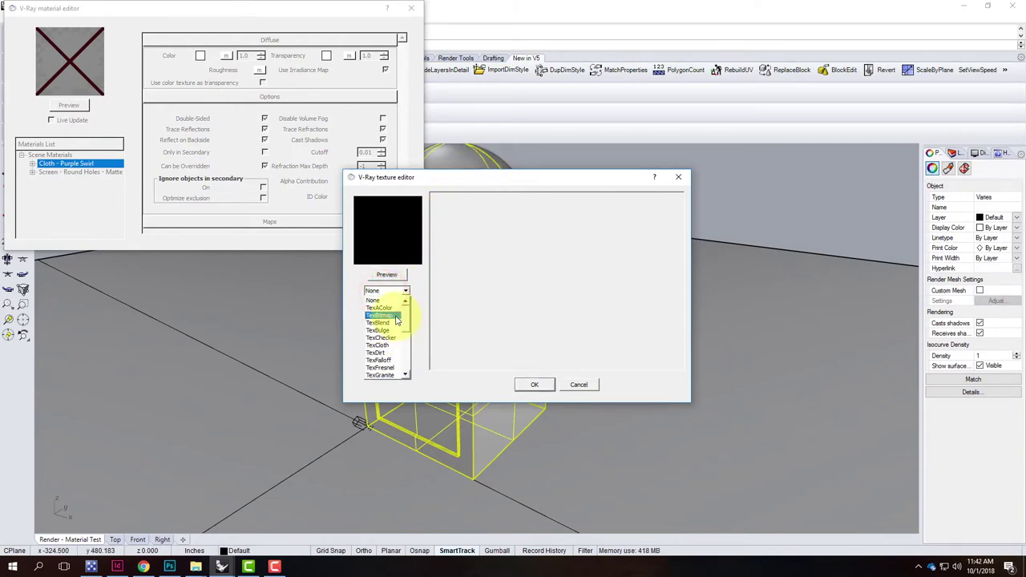
pyautogui.click(389, 317)
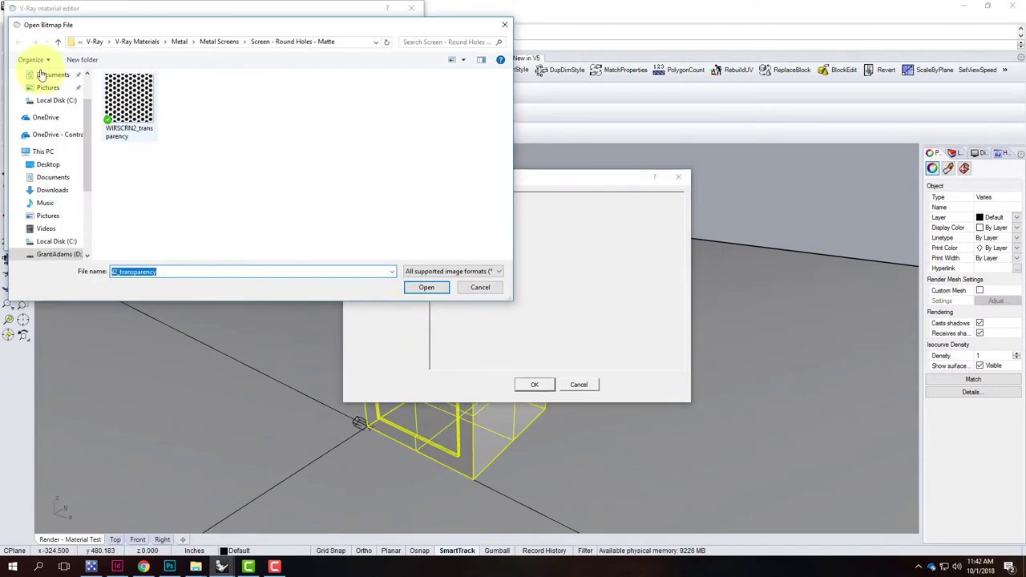
pyautogui.moveTo(89, 126); pyautogui.dragTo(88, 103)
pyautogui.click(55, 109)
pyautogui.doubleClick(143, 135)
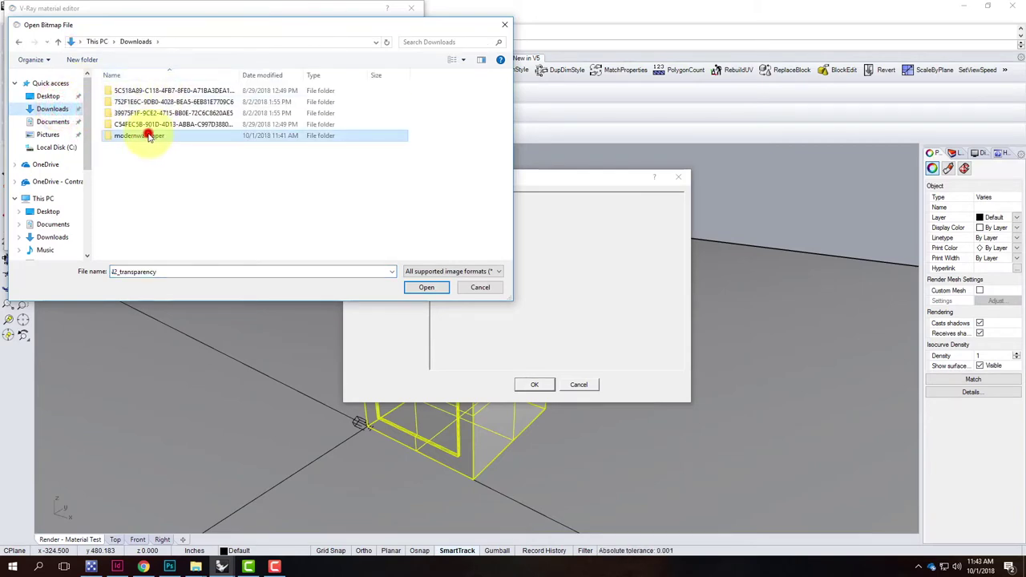
pyautogui.click(180, 96)
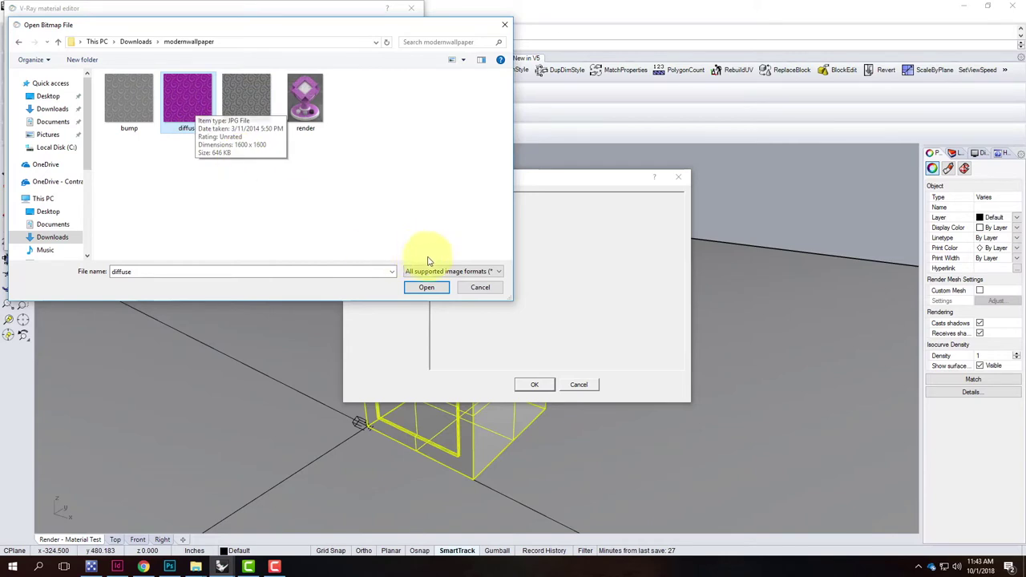
pyautogui.click(429, 290)
pyautogui.click(427, 290)
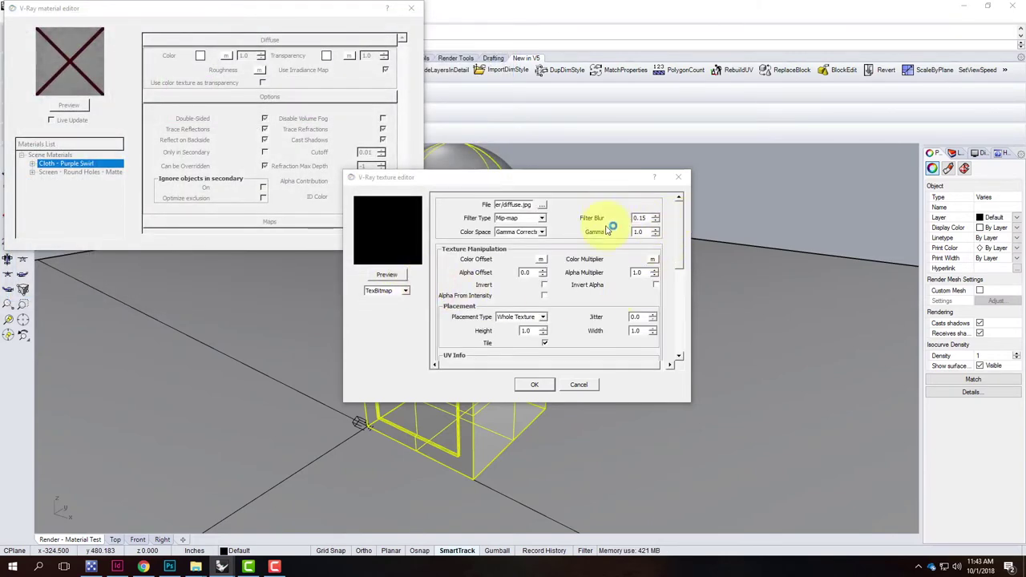
pyautogui.click(538, 386)
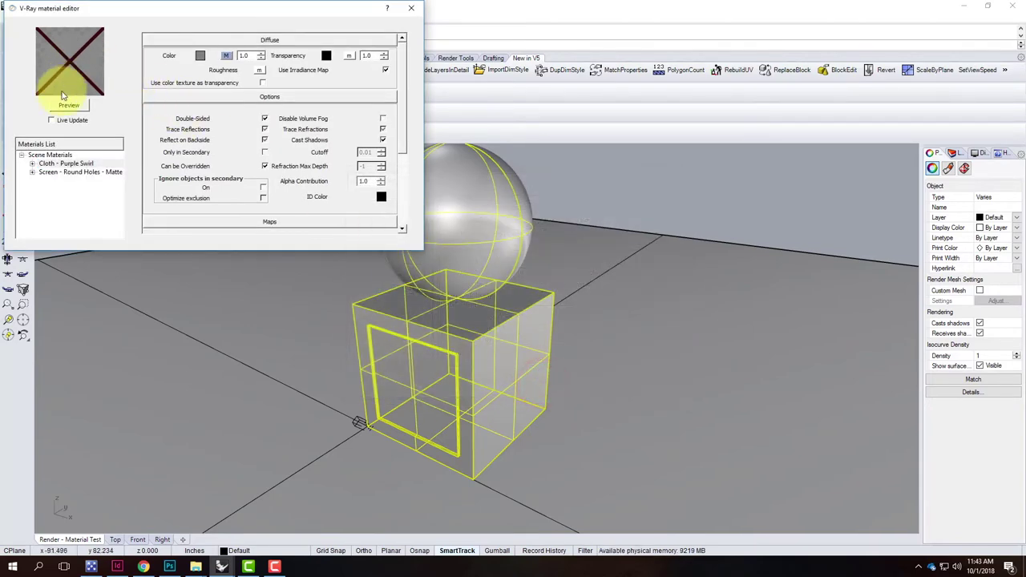
pyautogui.click(70, 106)
pyautogui.click(77, 107)
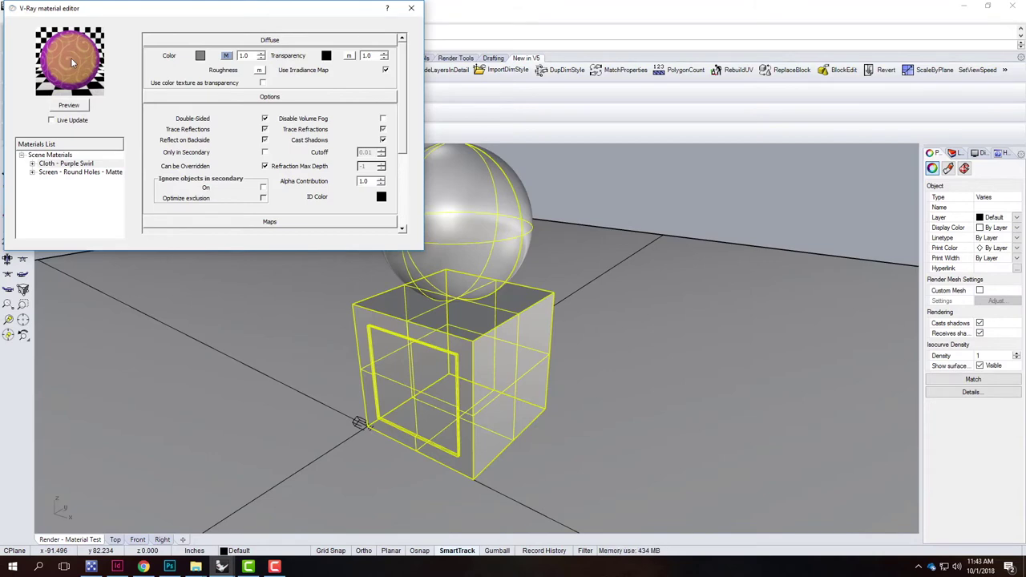
# Enable the bump map for Cloth - Purple Swirl and load the modernwallpaper bump image into it as a TexBitmap
pyautogui.click(387, 63)
pyautogui.moveTo(403, 72); pyautogui.dragTo(407, 132)
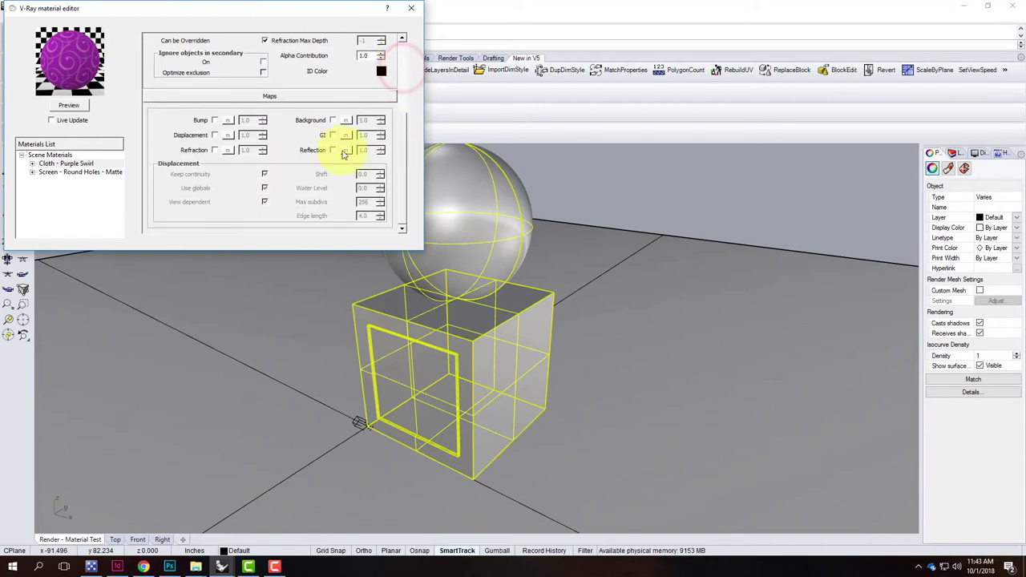
pyautogui.click(215, 120)
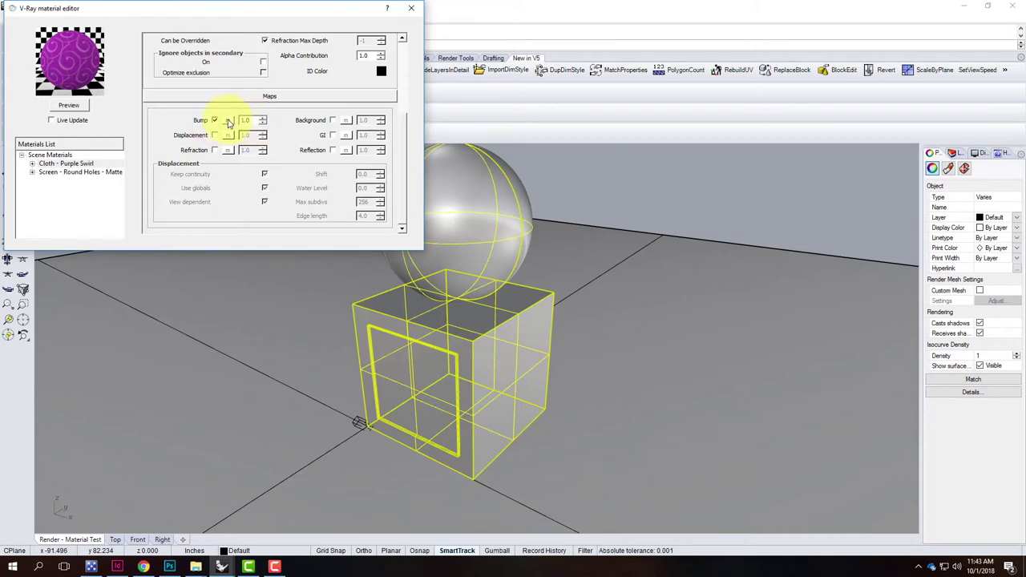
pyautogui.click(228, 120)
pyautogui.click(391, 292)
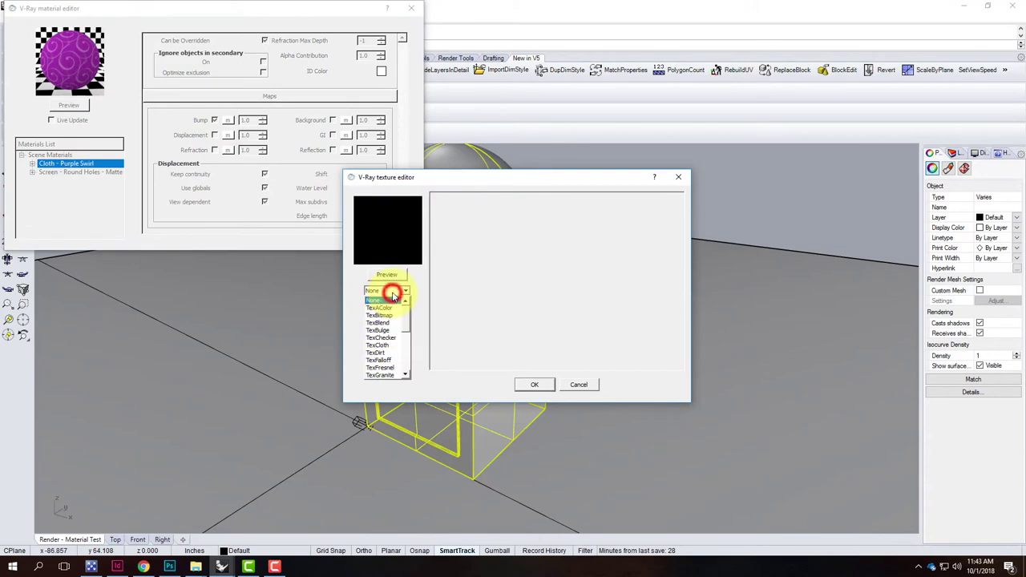
pyautogui.click(392, 314)
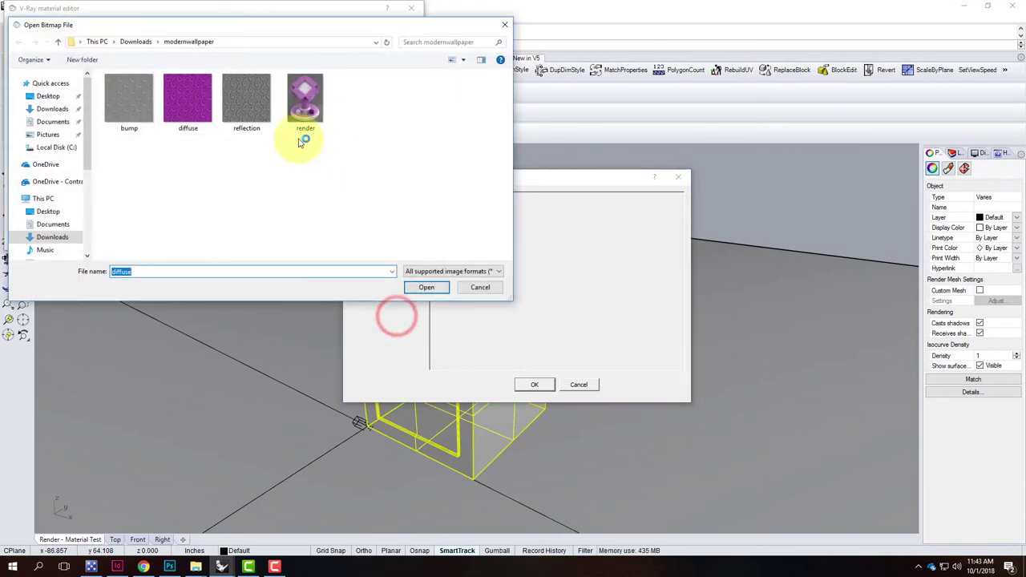
pyautogui.click(128, 92)
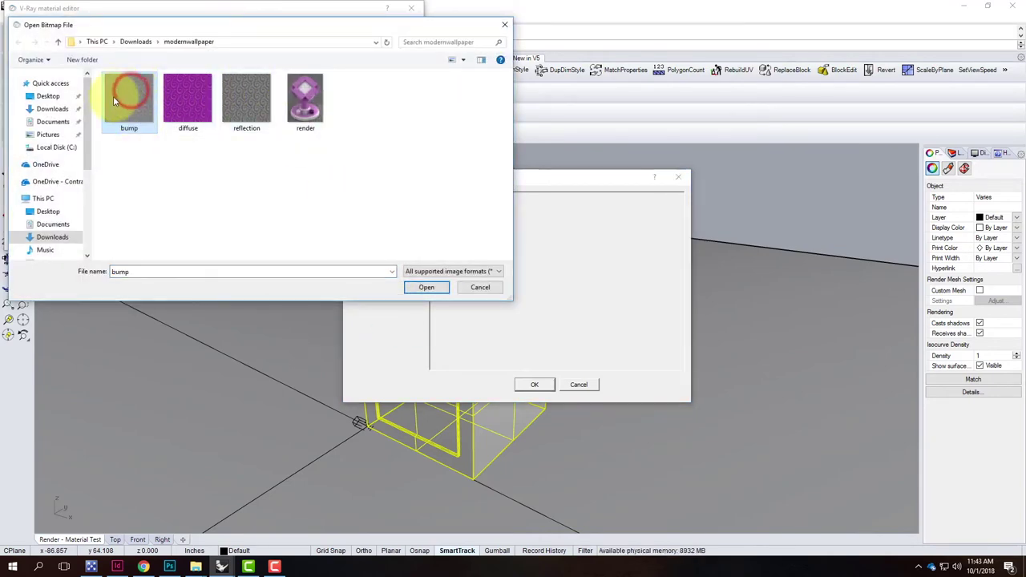
pyautogui.click(425, 287)
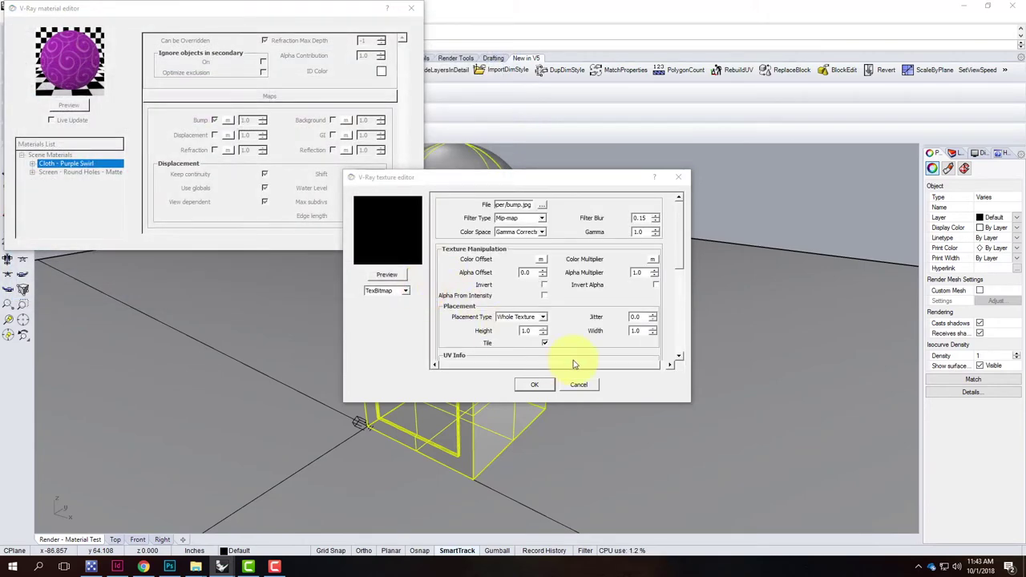
pyautogui.click(535, 384)
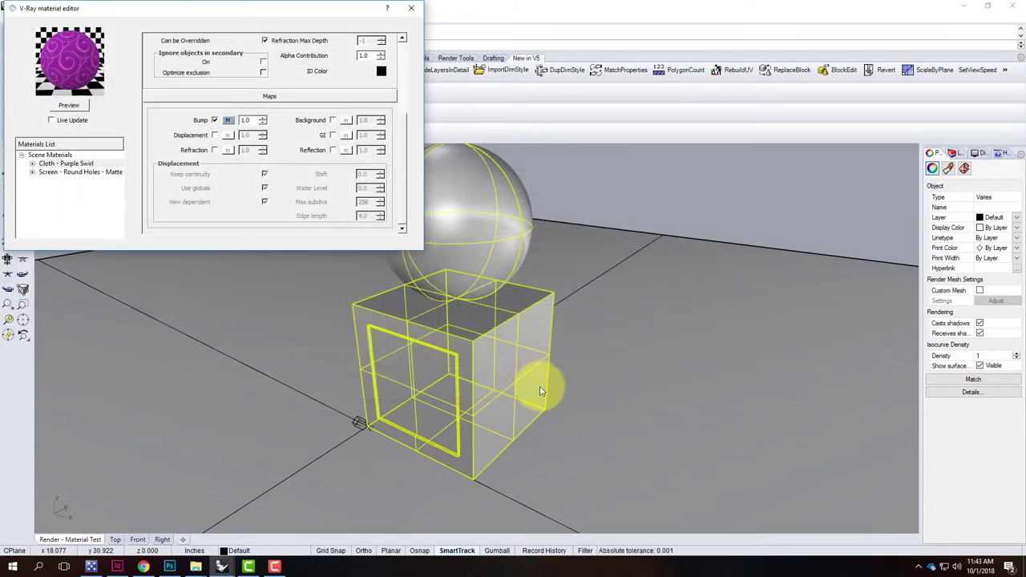
pyautogui.doubleClick(244, 120)
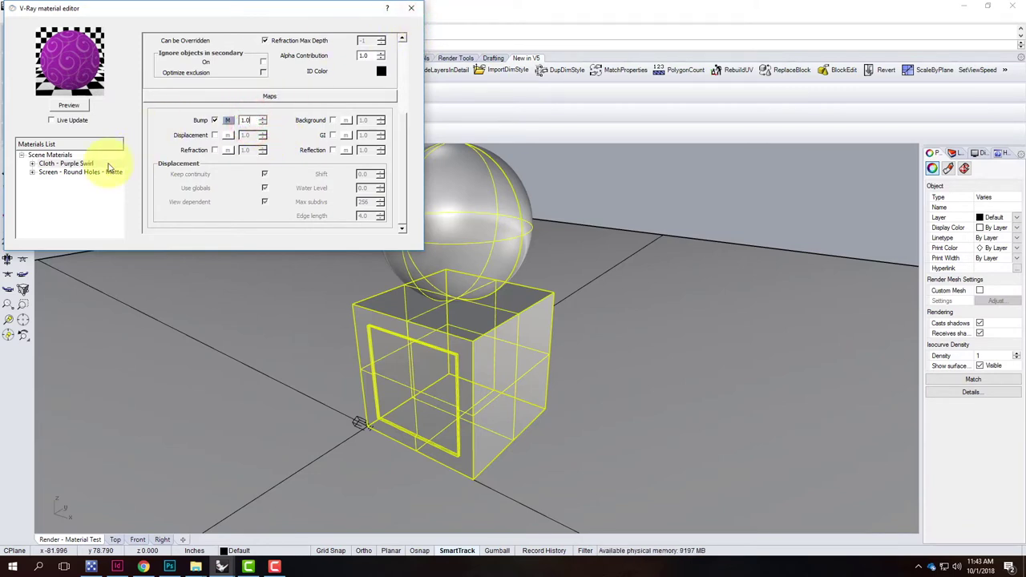
# Apply Cloth - Purple Swirl to the selected sphere and box, and render a close-up of the box's top surface
pyautogui.rightClick(65, 165)
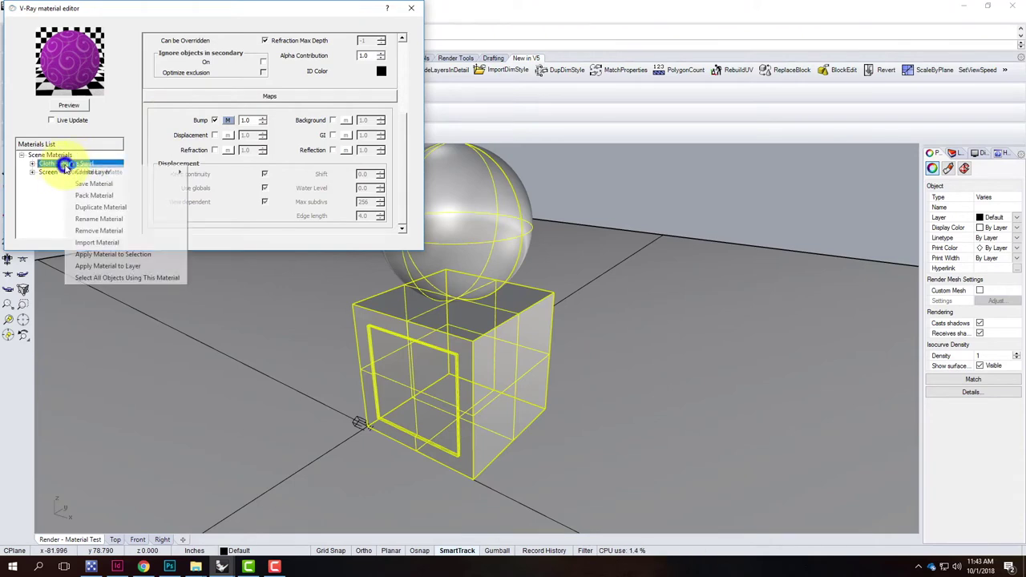
pyautogui.click(119, 255)
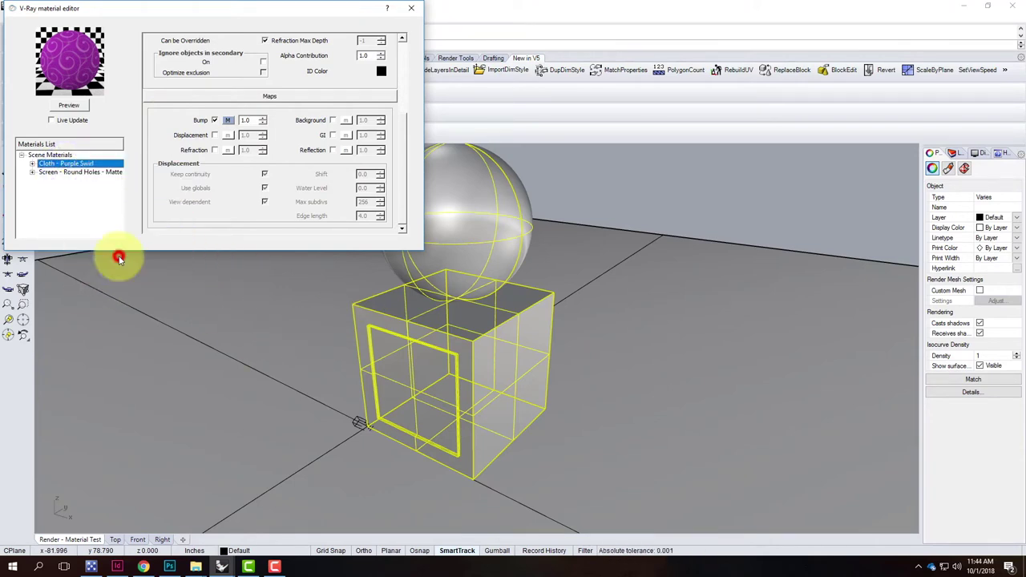
pyautogui.click(412, 8)
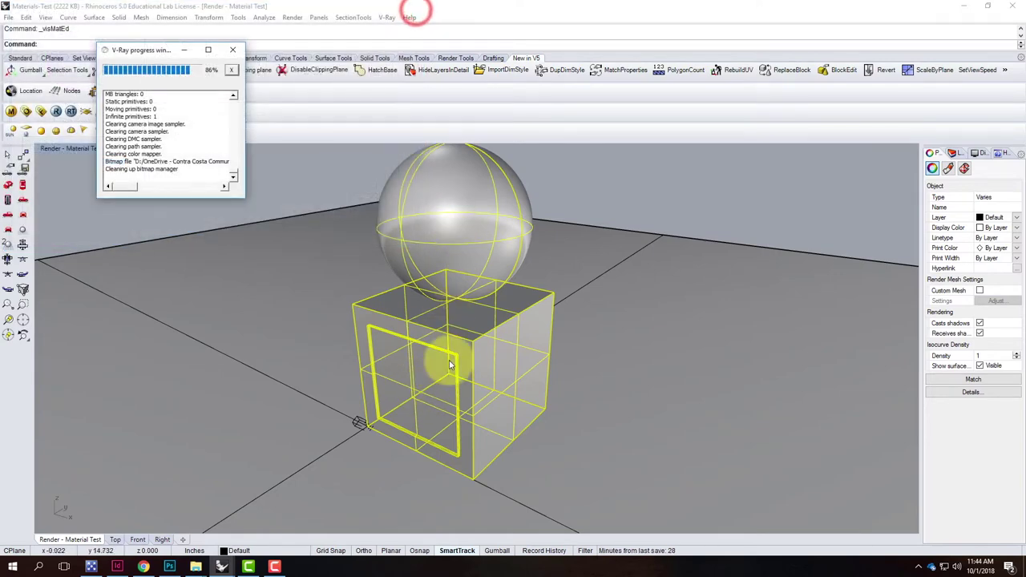
pyautogui.scroll(8, 428, 303)
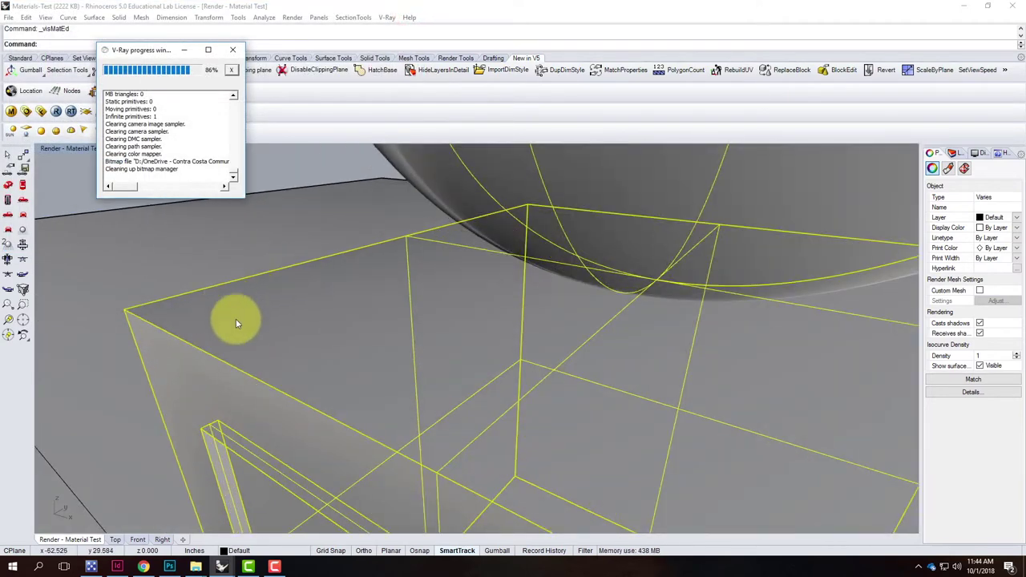
pyautogui.click(53, 112)
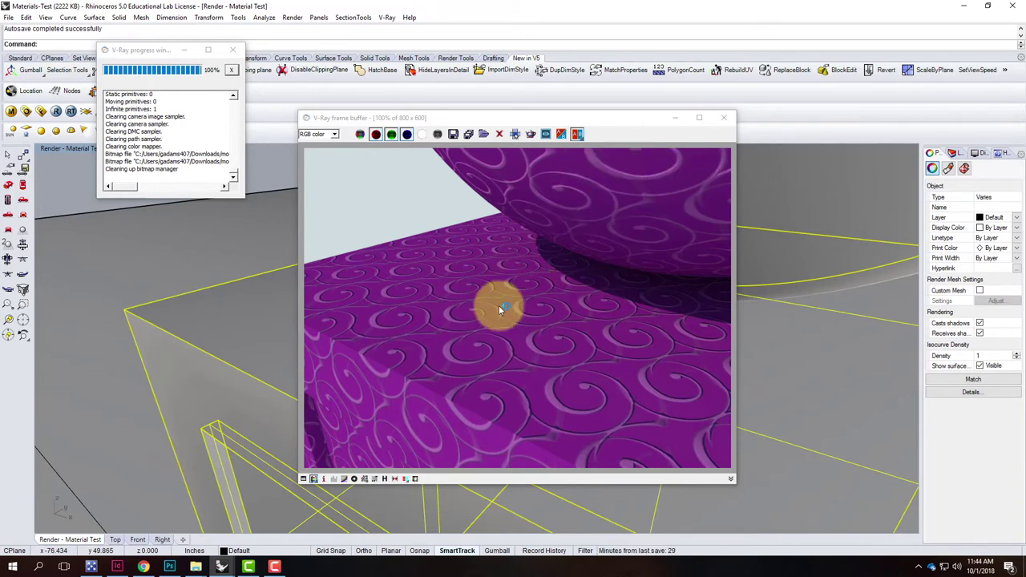
# Set the bump multiplier of the Cloth - Purple Swirl material to 0.25
pyautogui.click(12, 113)
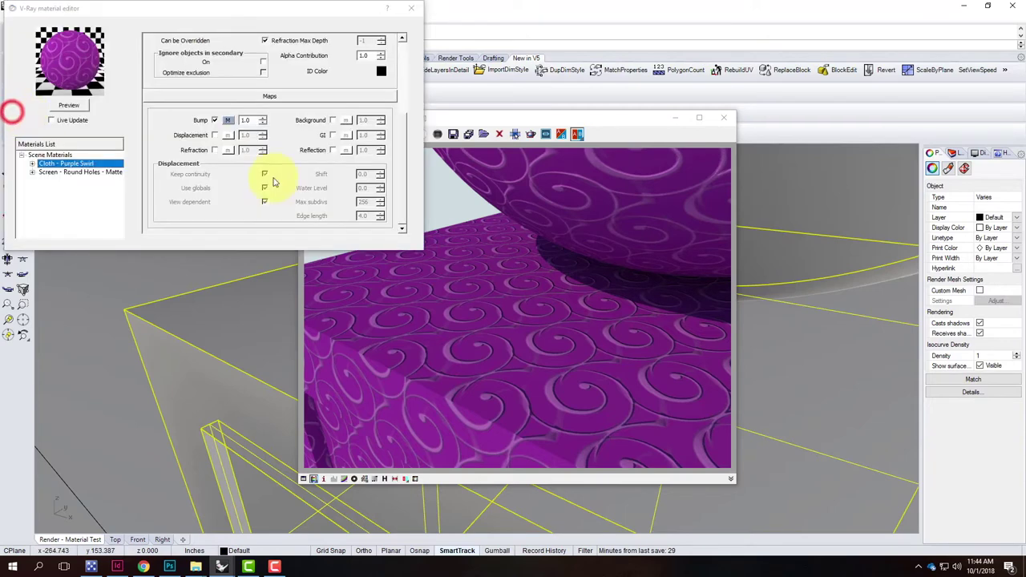
pyautogui.click(260, 121)
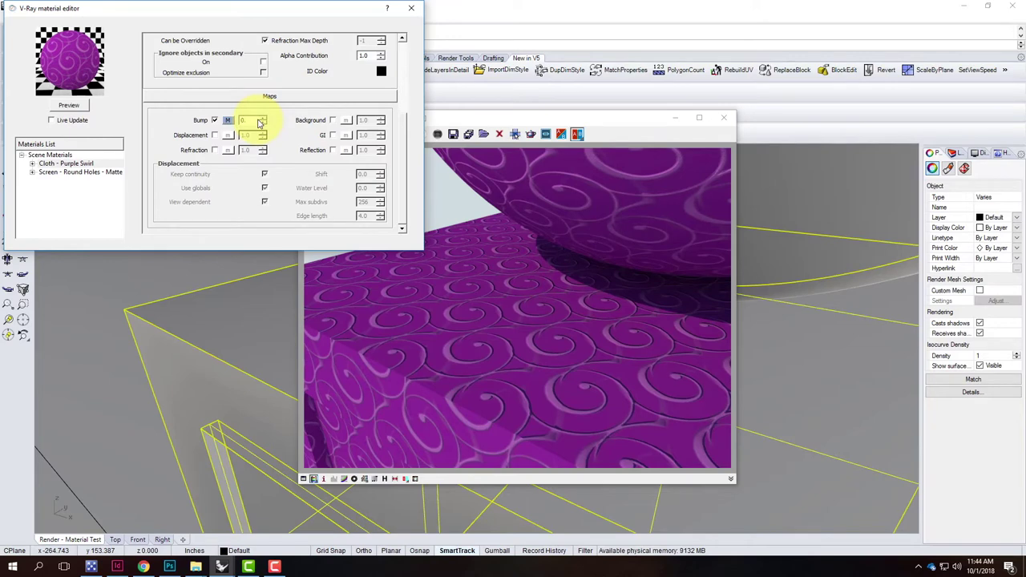
pyautogui.click(411, 8)
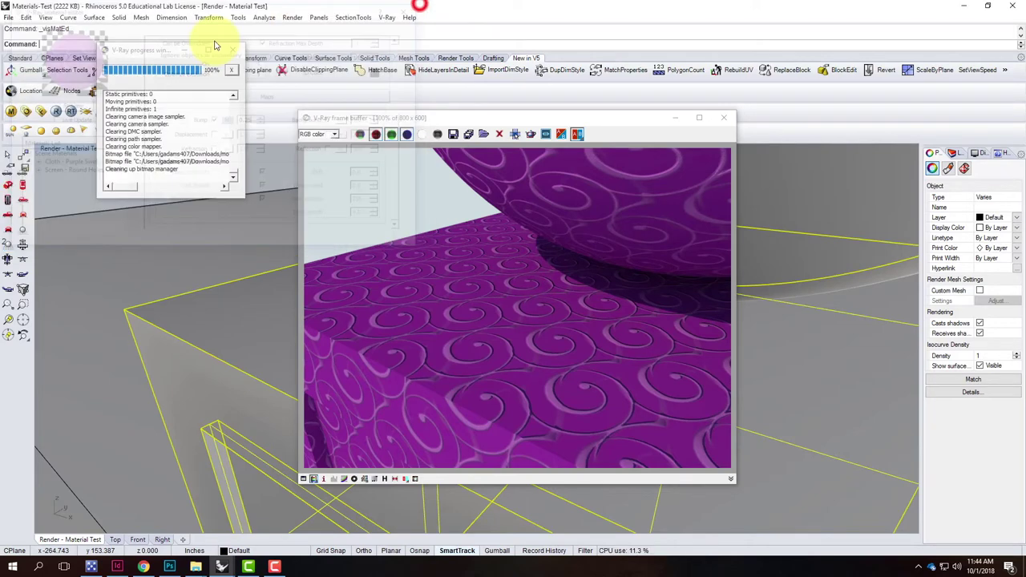
# Set the Cloth - Purple Swirl bump multiplier to 10, update the material preview and render the close-up view
pyautogui.click(13, 110)
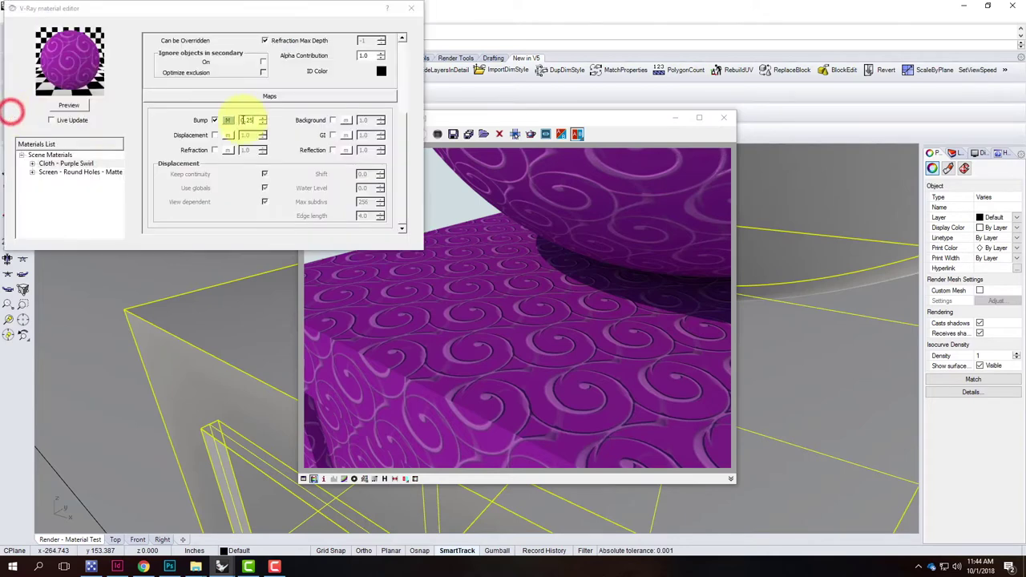
pyautogui.click(251, 119)
pyautogui.write('10')
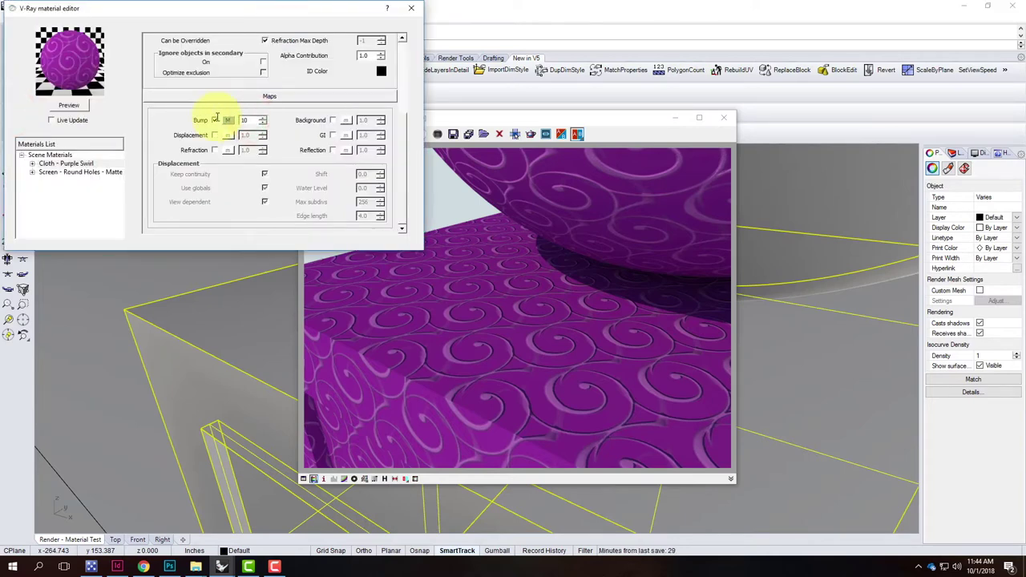
pyautogui.click(214, 120)
pyautogui.click(71, 105)
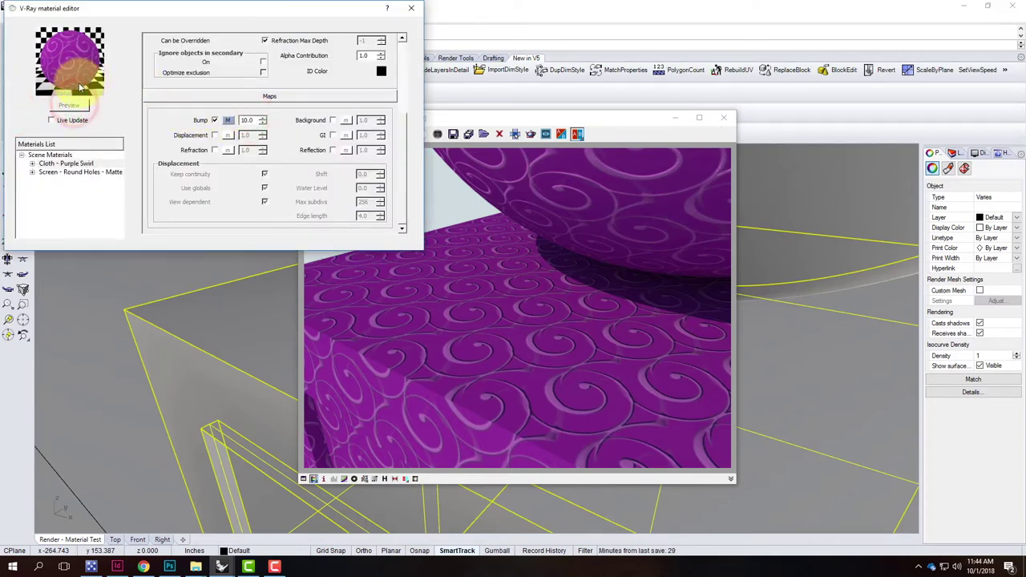
pyautogui.click(412, 11)
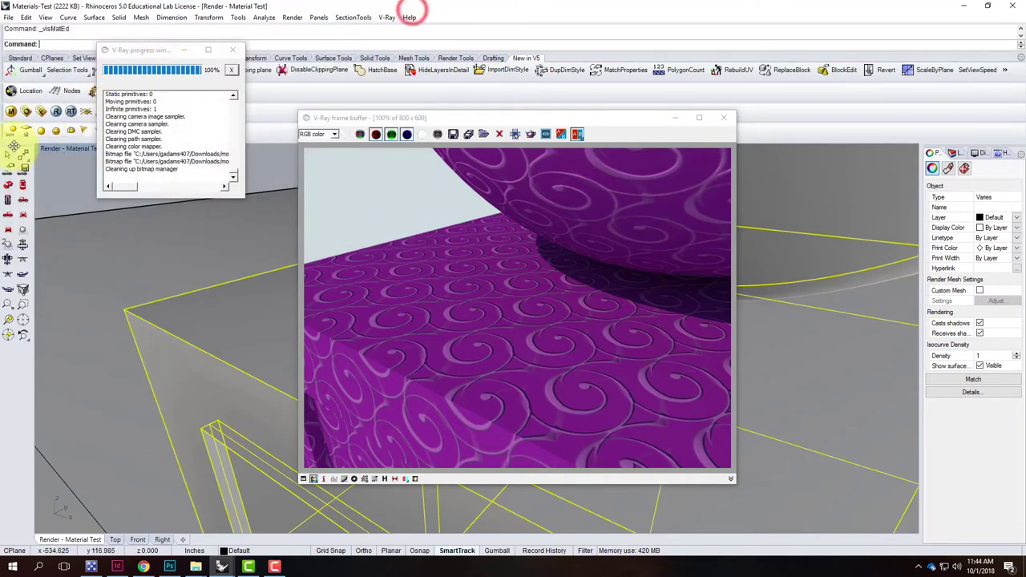
pyautogui.click(53, 112)
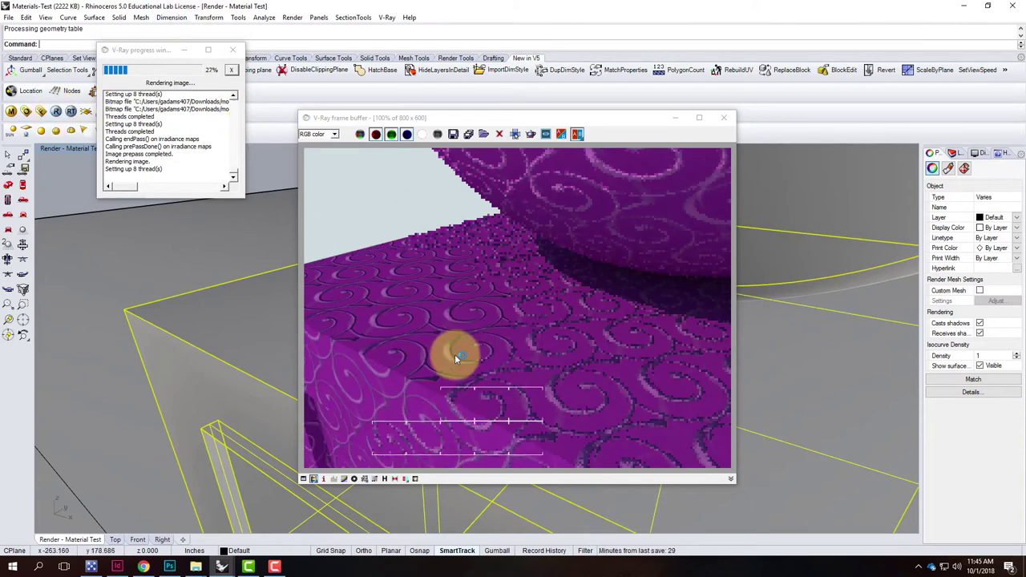
# Set the bump multiplier of Cloth - Purple Swirl to 1.0, keeping the bump map enabled
pyautogui.click(11, 111)
pyautogui.click(214, 119)
pyautogui.click(214, 120)
pyautogui.doubleClick(248, 119)
pyautogui.write('1')
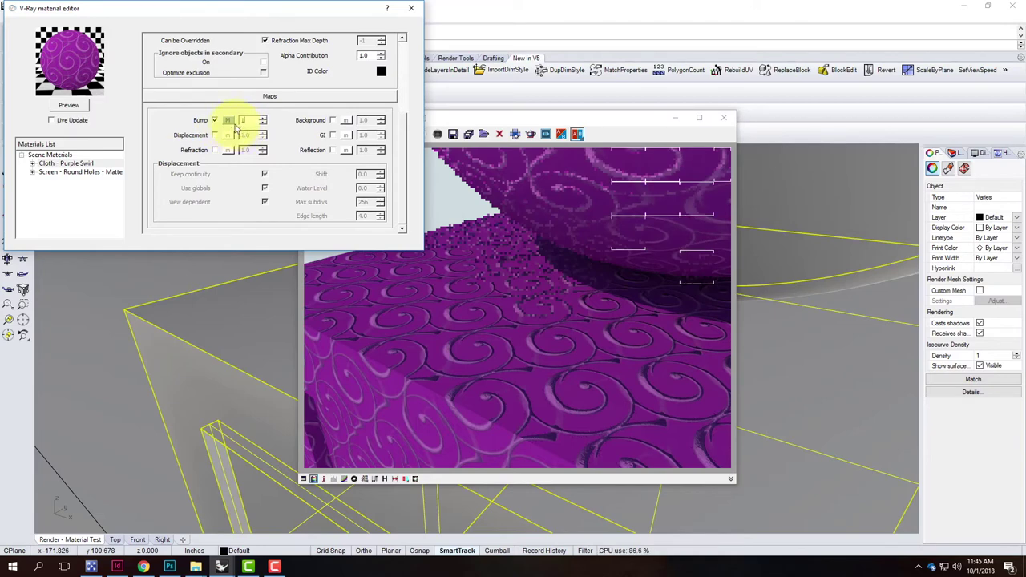
pyautogui.click(181, 121)
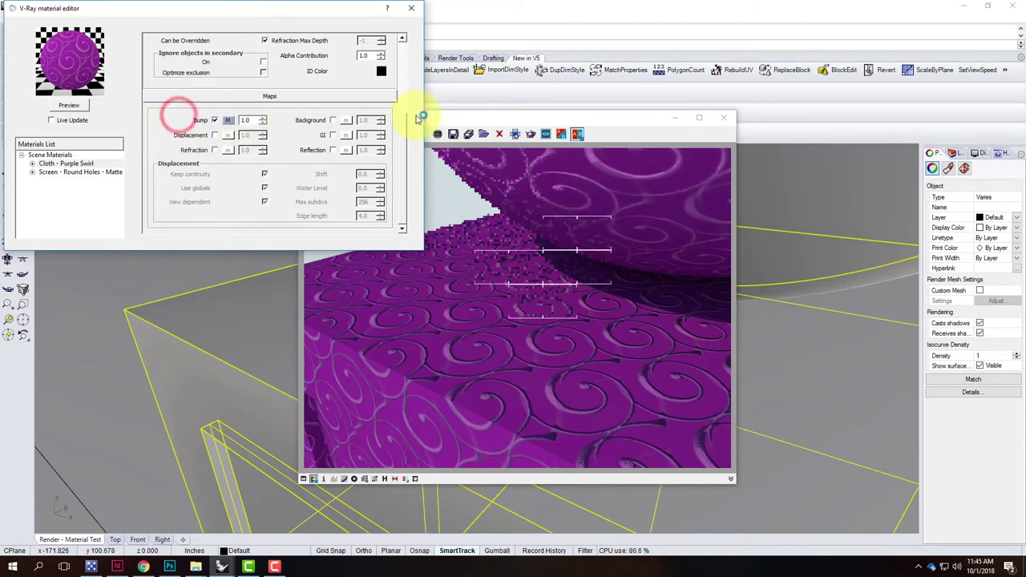
# Add a reflection layer to the Cloth - Purple Swirl material and update its preview
pyautogui.moveTo(403, 132); pyautogui.dragTo(403, 50)
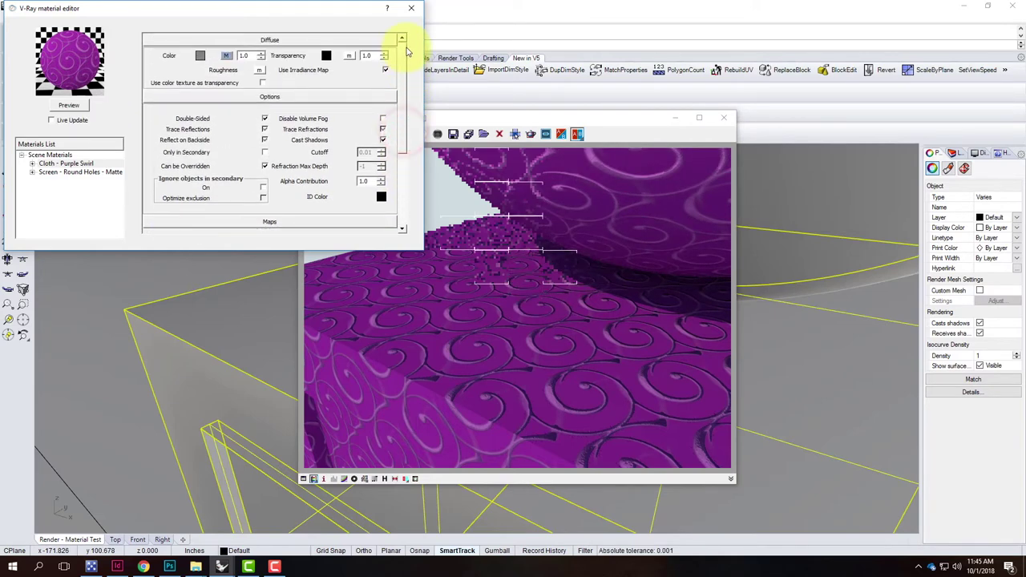
pyautogui.scroll(-5, 415, 113)
pyautogui.scroll(-1, 414, 113)
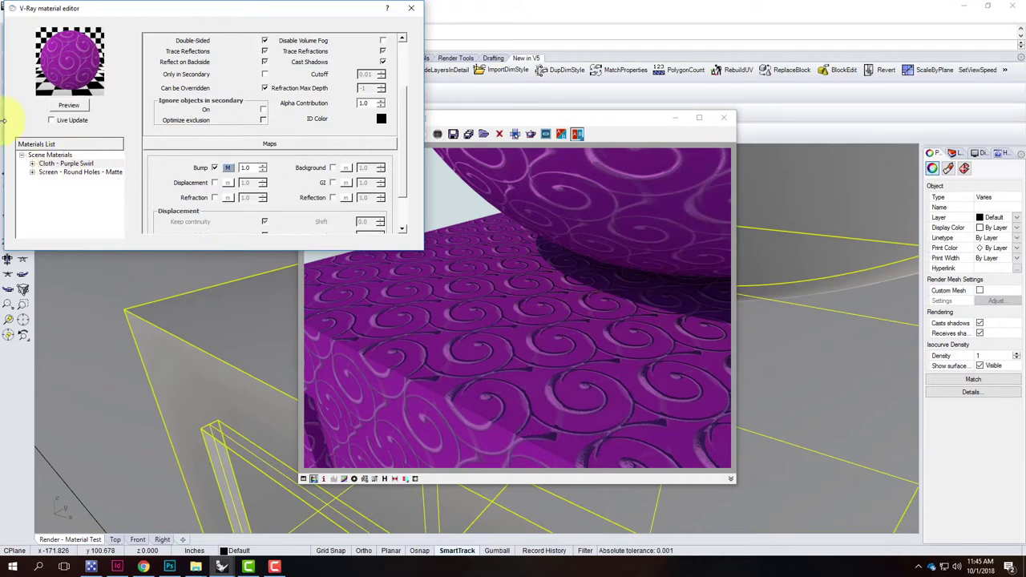
pyautogui.click(53, 165)
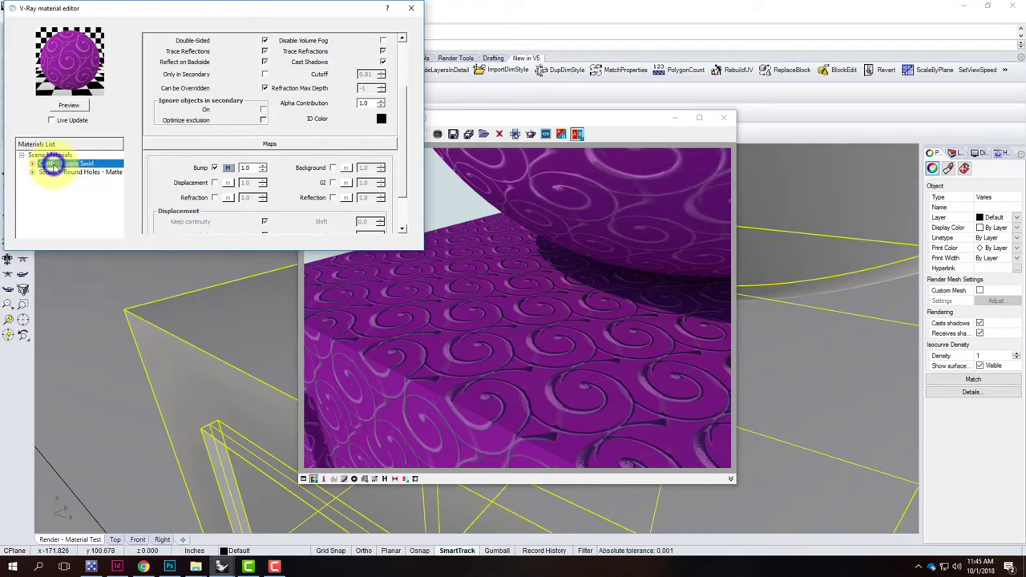
pyautogui.rightClick(54, 165)
pyautogui.moveTo(83, 173)
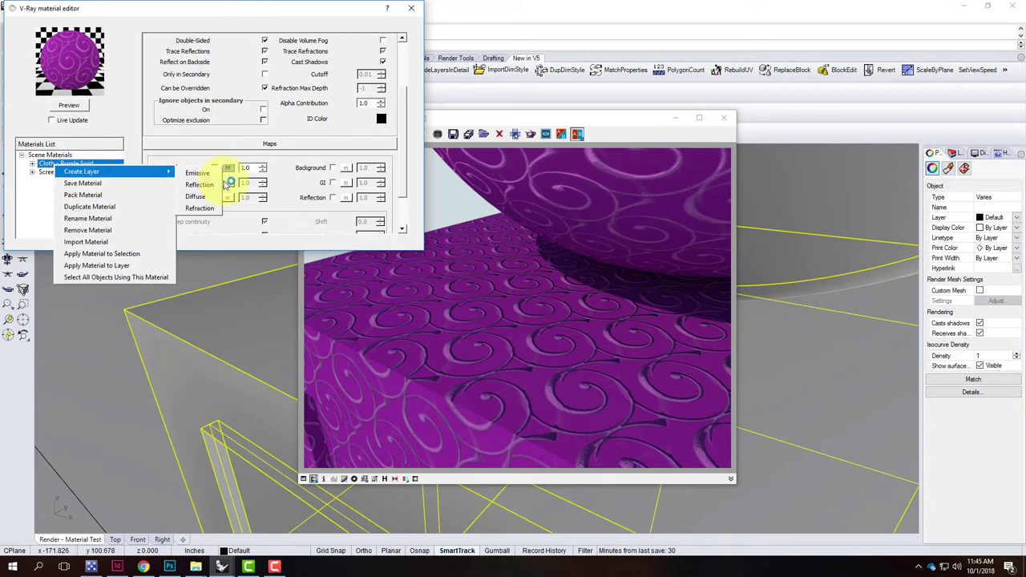
pyautogui.click(216, 186)
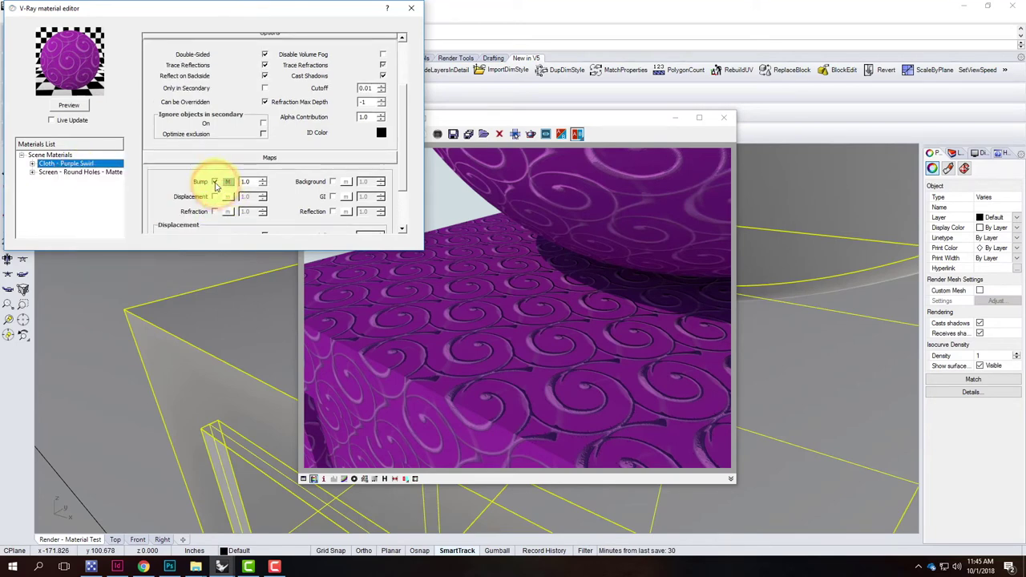
pyautogui.click(70, 106)
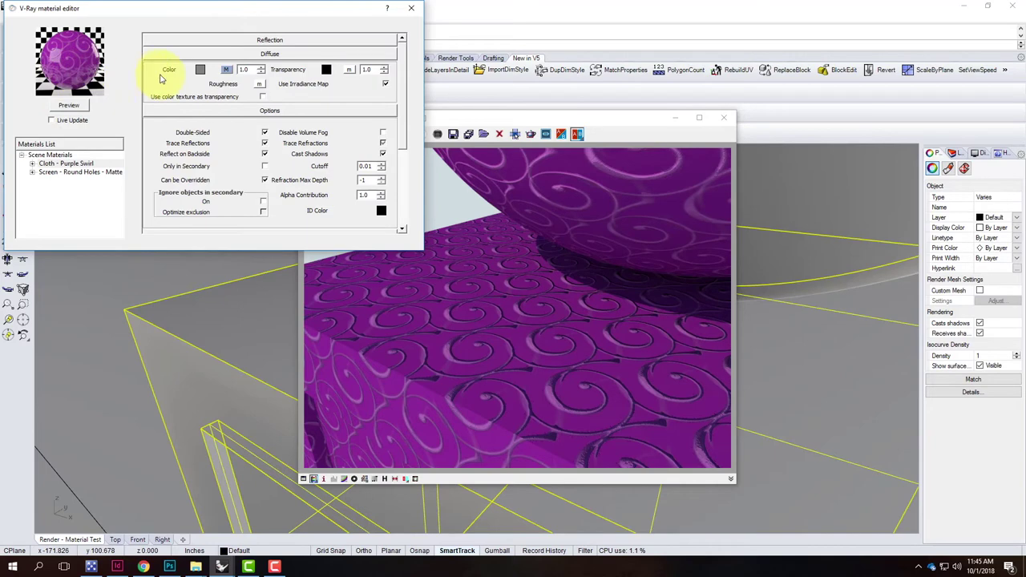
# Replace the reflection layer's Fresnel map with a TexBitmap using the modernwallpaper reflection image, and update the material preview
pyautogui.click(261, 52)
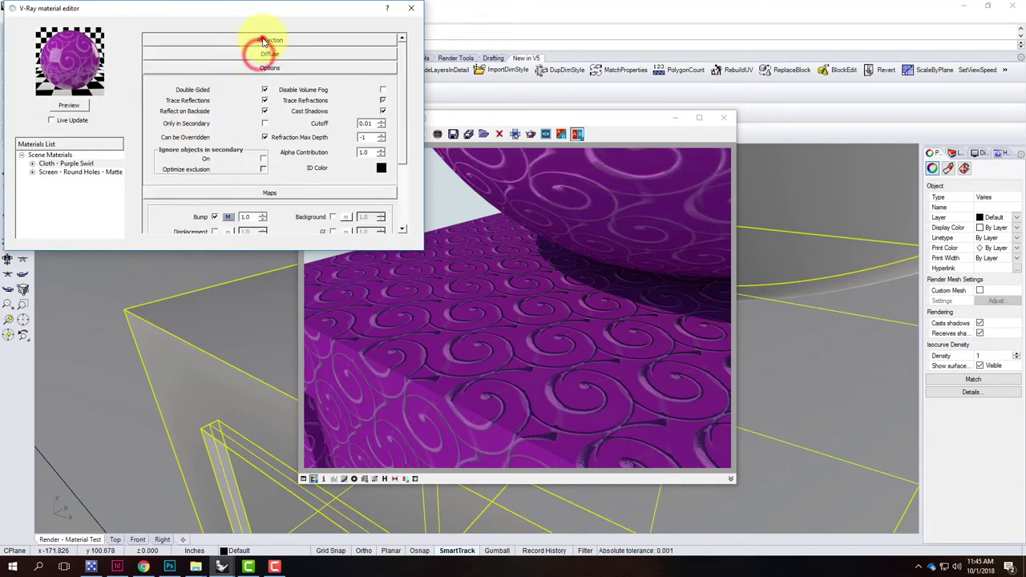
pyautogui.click(284, 41)
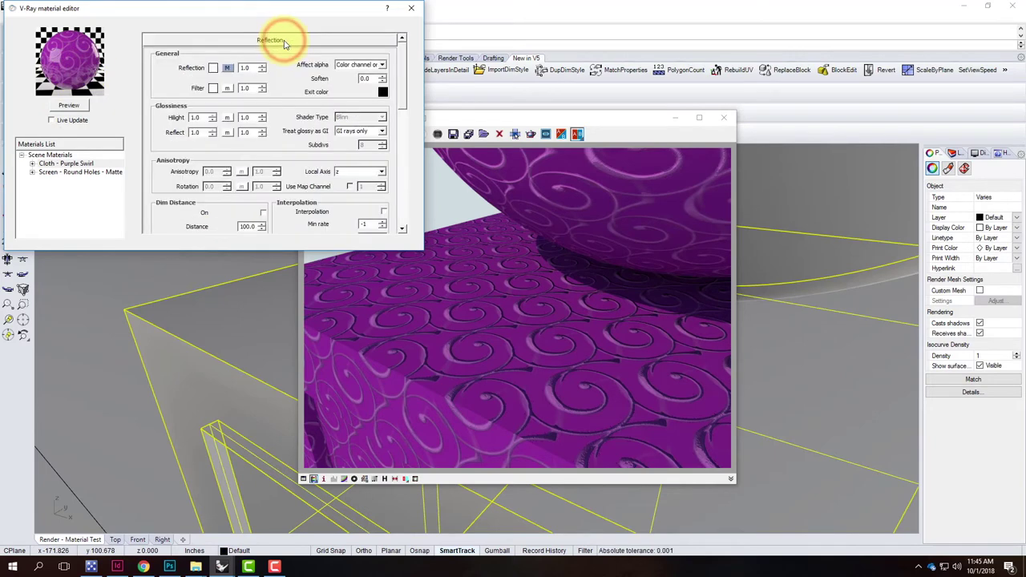
pyautogui.click(180, 67)
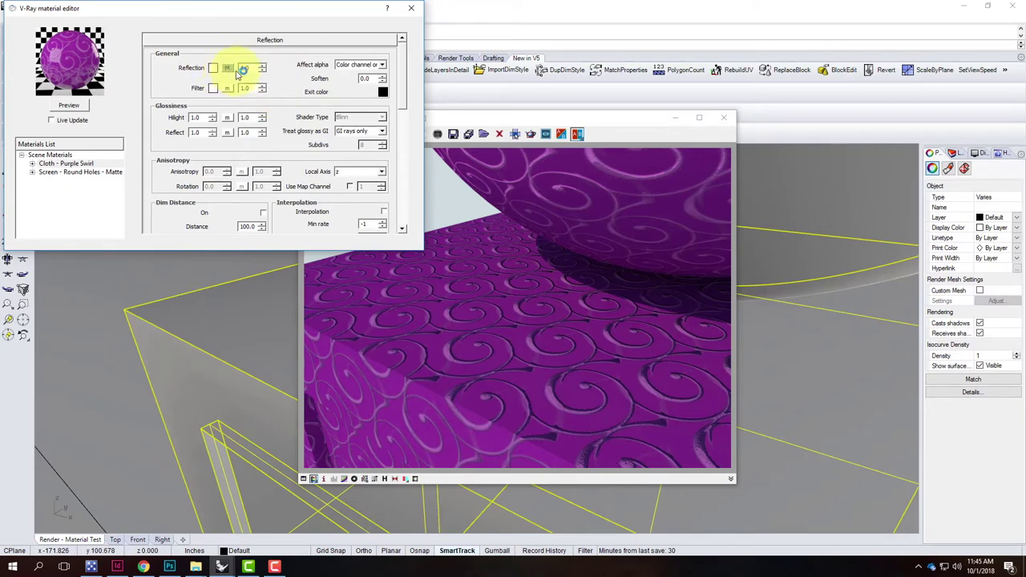
pyautogui.click(230, 71)
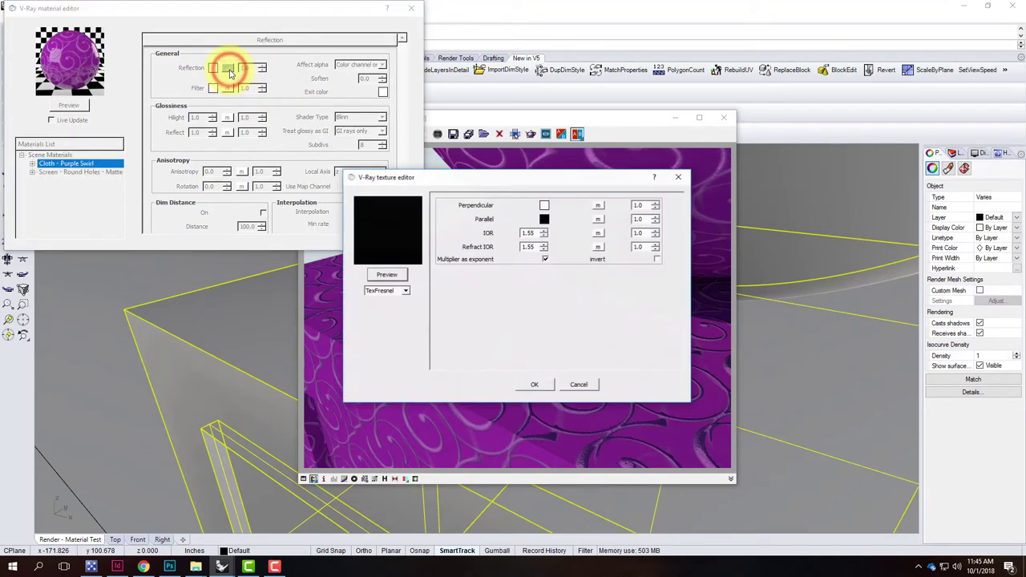
pyautogui.click(385, 292)
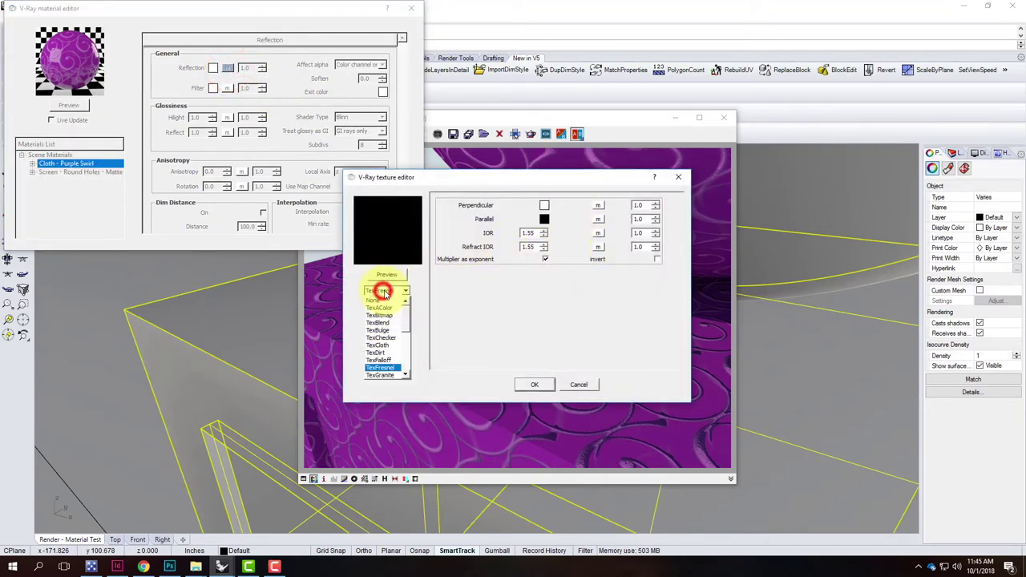
pyautogui.click(391, 319)
pyautogui.click(246, 100)
pyautogui.click(425, 286)
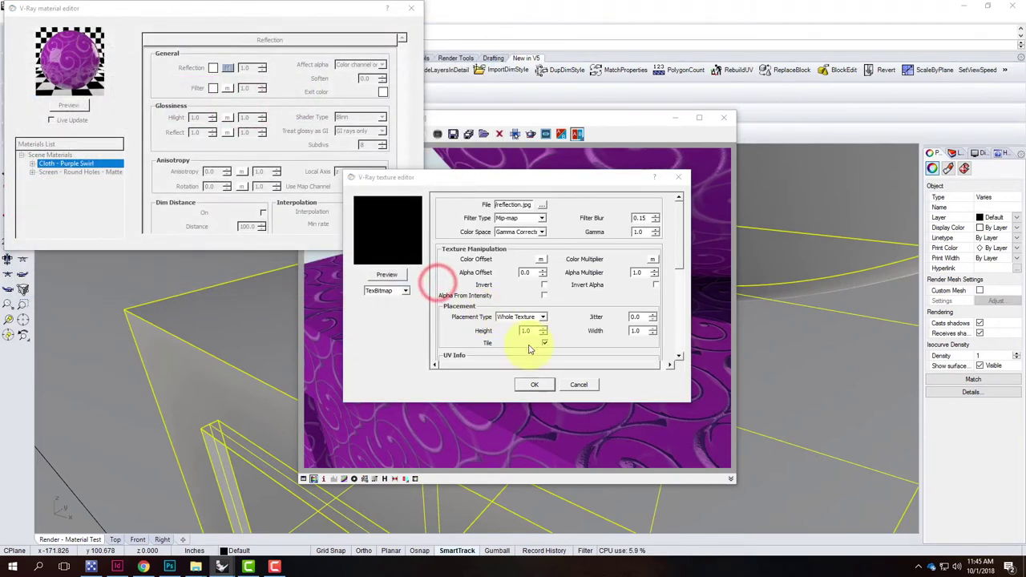
pyautogui.click(533, 385)
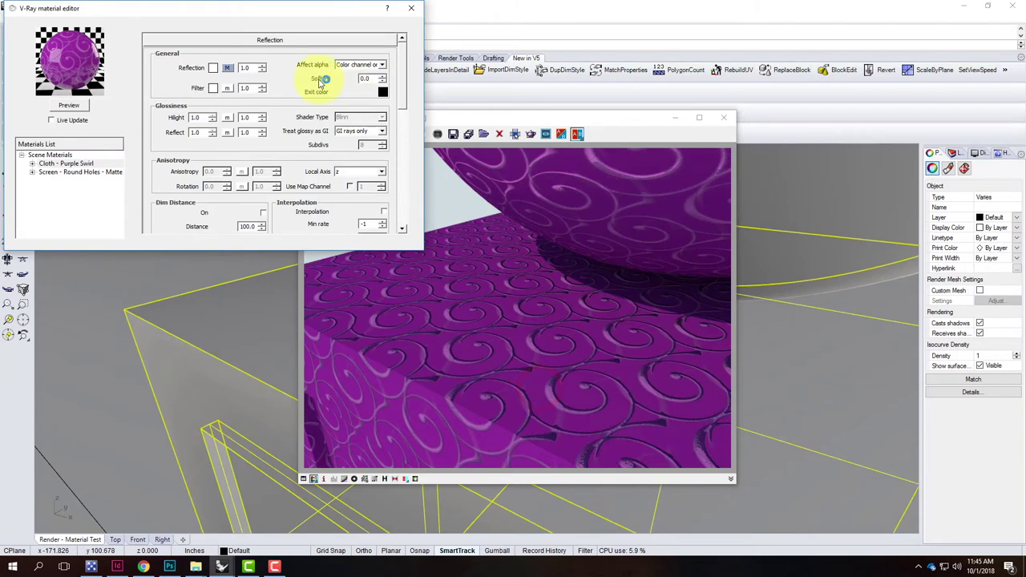
pyautogui.click(73, 105)
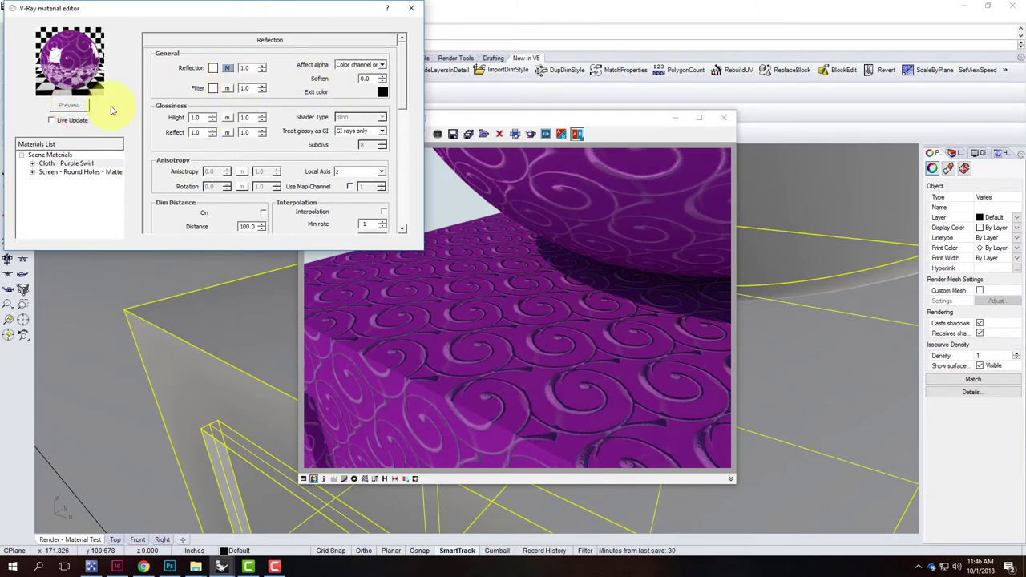
# Try a reflection map multiplier of 0.1, reduce it further to 0.05, and update the material preview
pyautogui.doubleClick(250, 68)
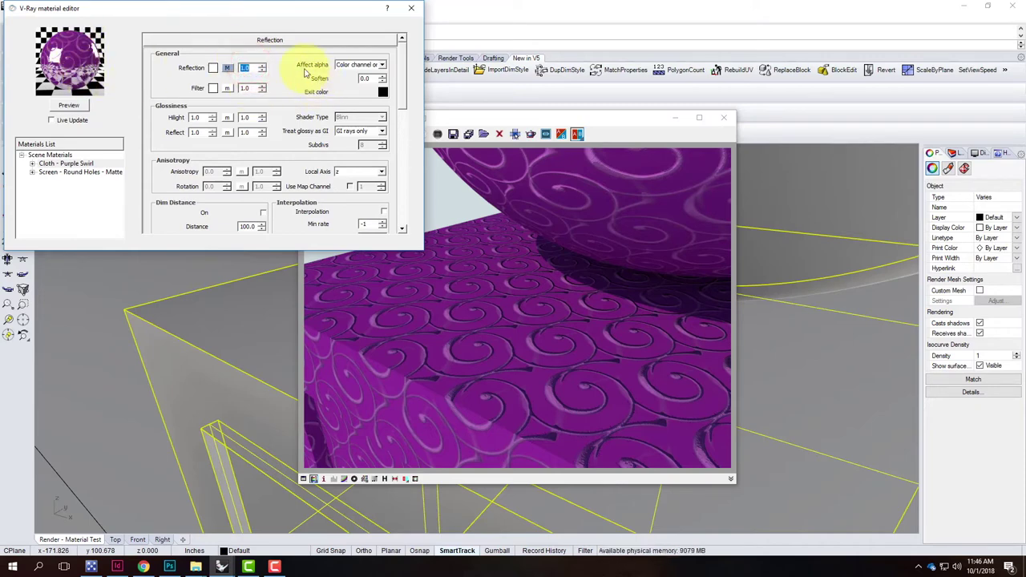
pyautogui.write('0.1')
pyautogui.click(71, 105)
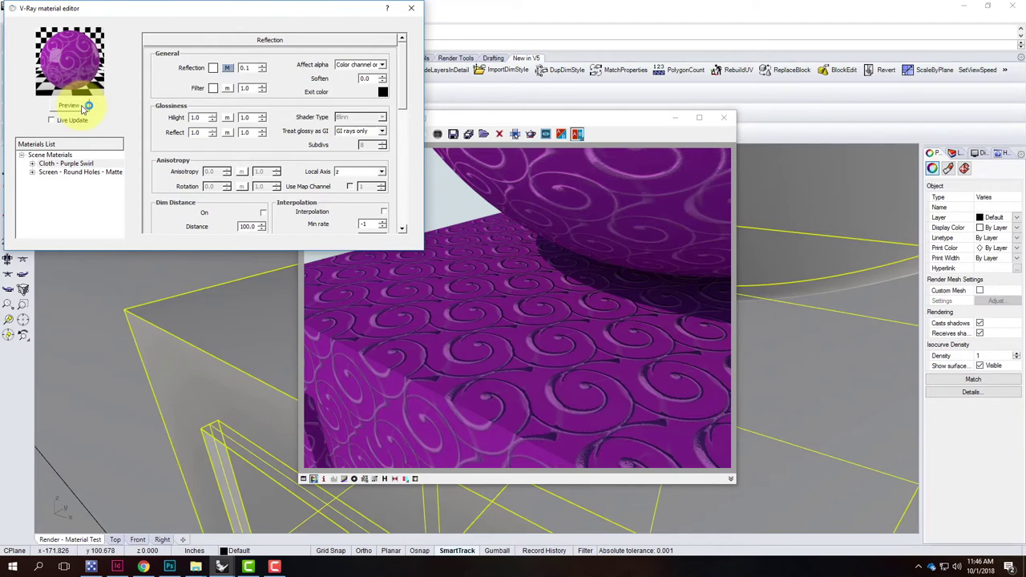
pyautogui.click(84, 107)
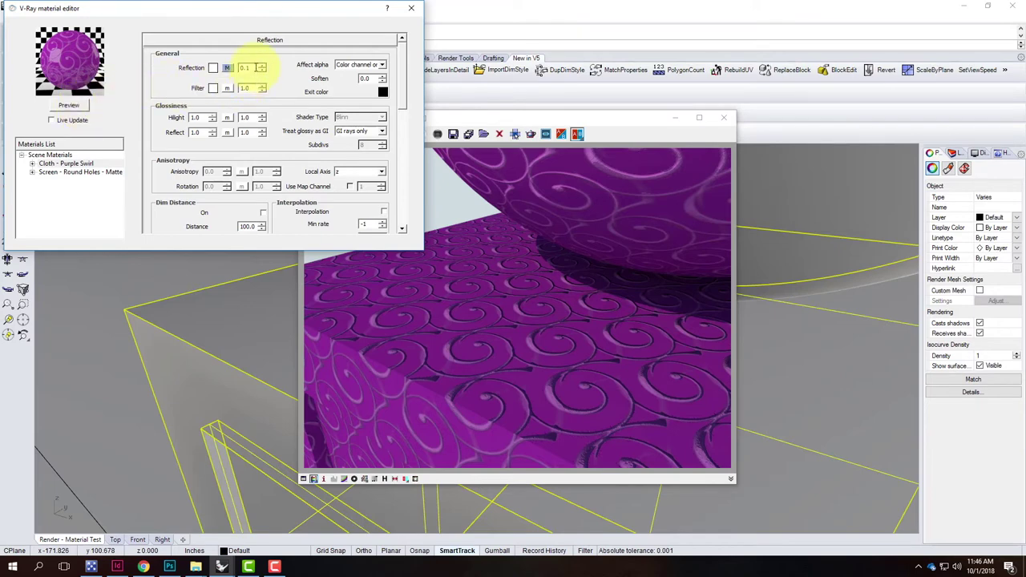
pyautogui.write('05')
pyautogui.click(58, 107)
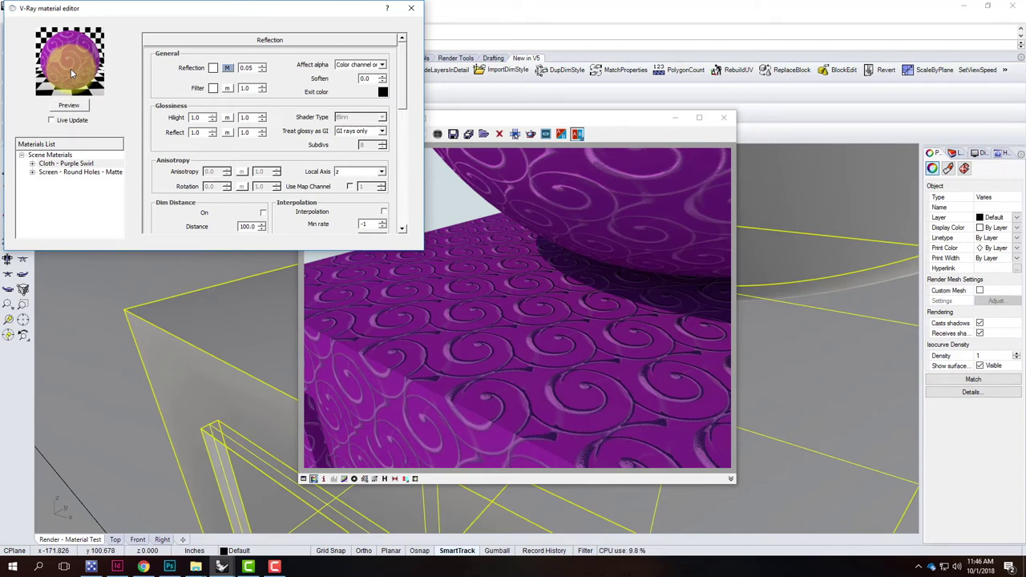
# Choose TexFresnel as the texture type for the reflection map and accept the texture editor
pyautogui.click(228, 69)
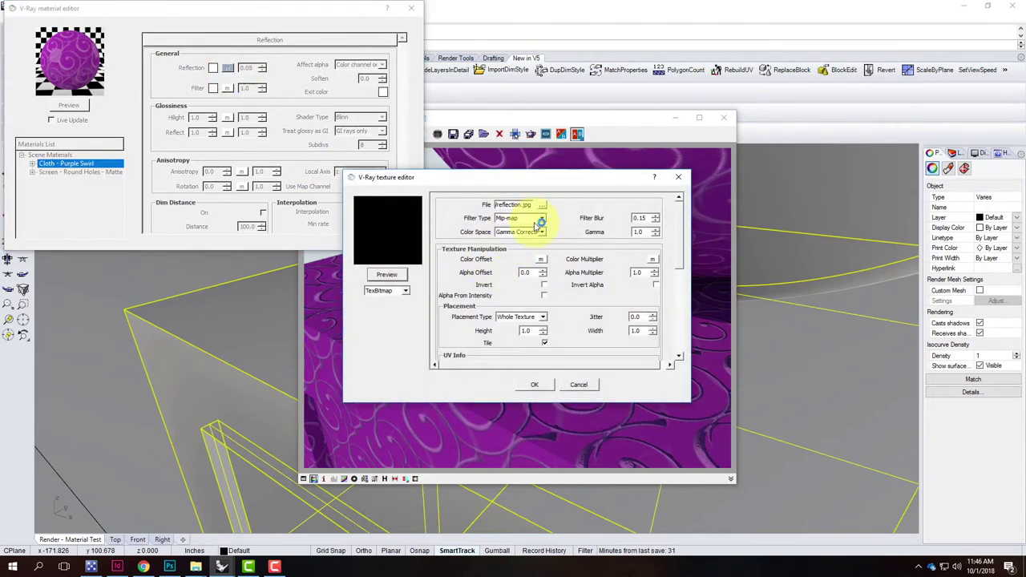
pyautogui.click(401, 290)
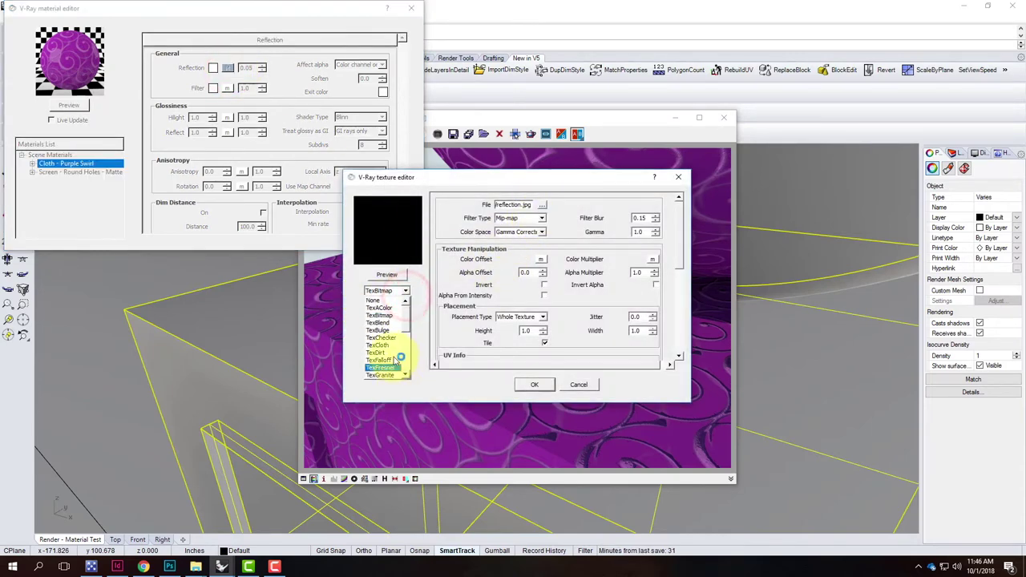
pyautogui.click(394, 367)
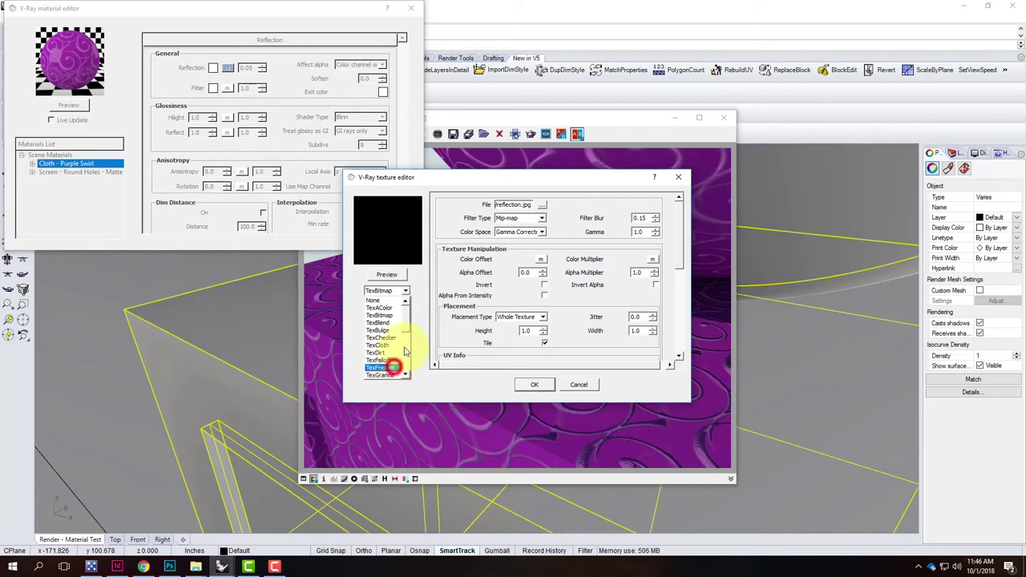
pyautogui.click(536, 386)
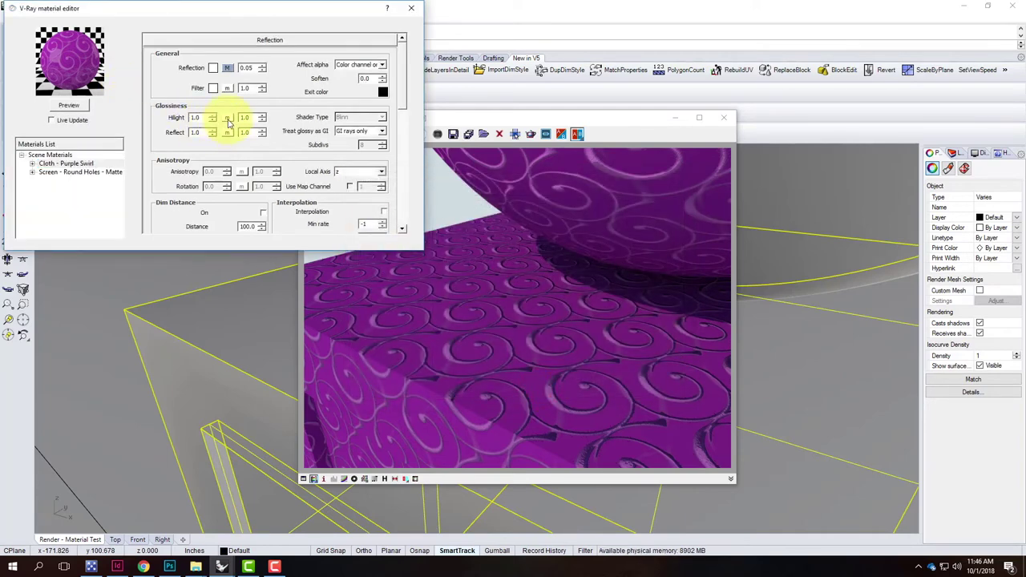
# Assign a TexBitmap with the modernwallpaper reflection image as the hilight glossiness map, and update the material preview
pyautogui.click(229, 118)
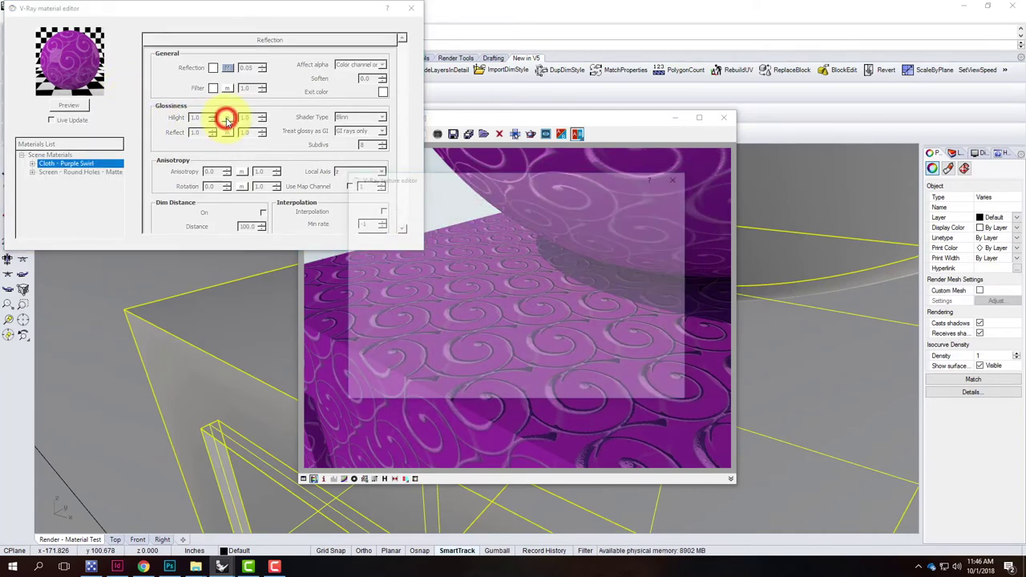
pyautogui.click(389, 290)
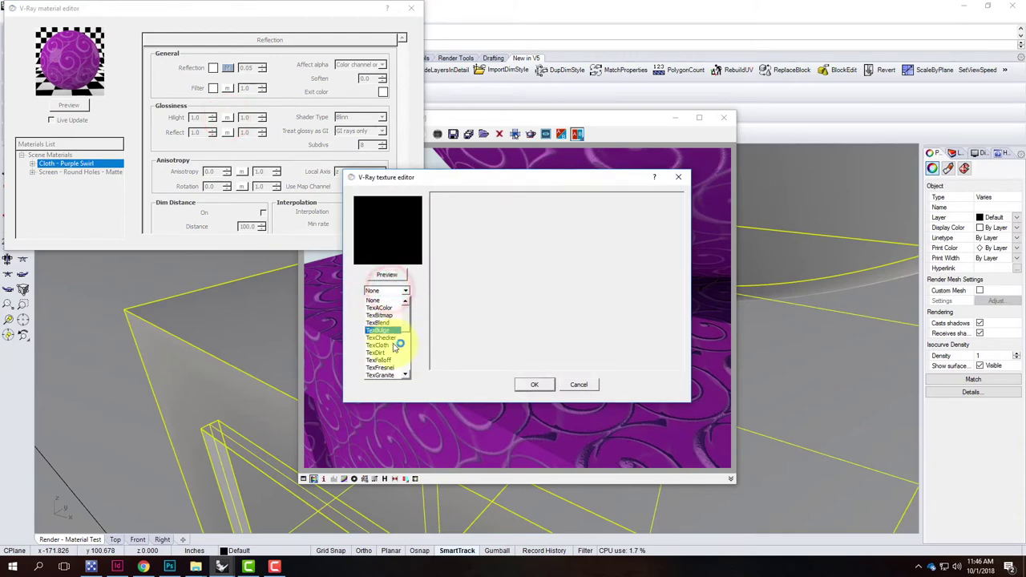
pyautogui.click(388, 314)
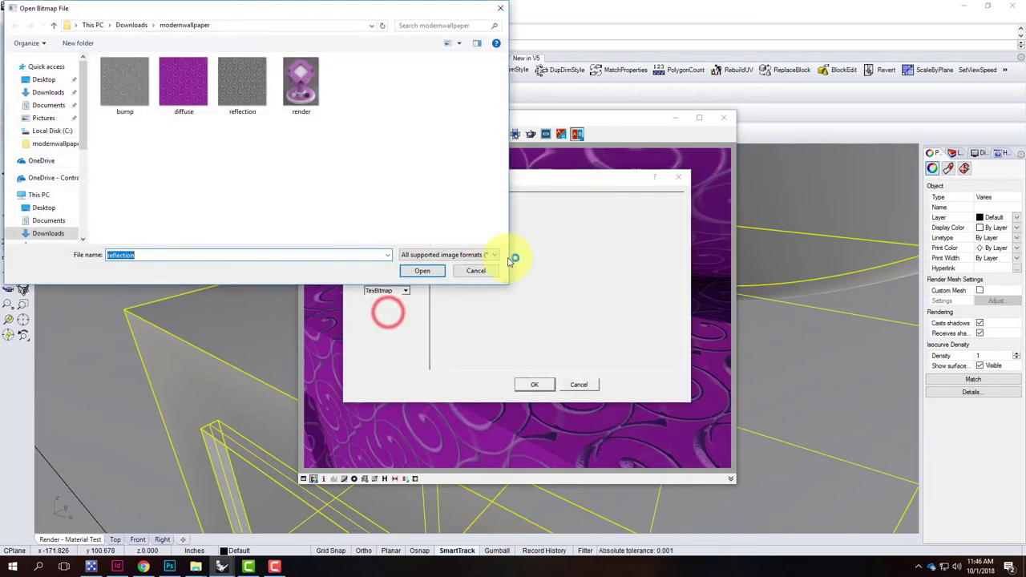
pyautogui.click(231, 92)
pyautogui.click(433, 270)
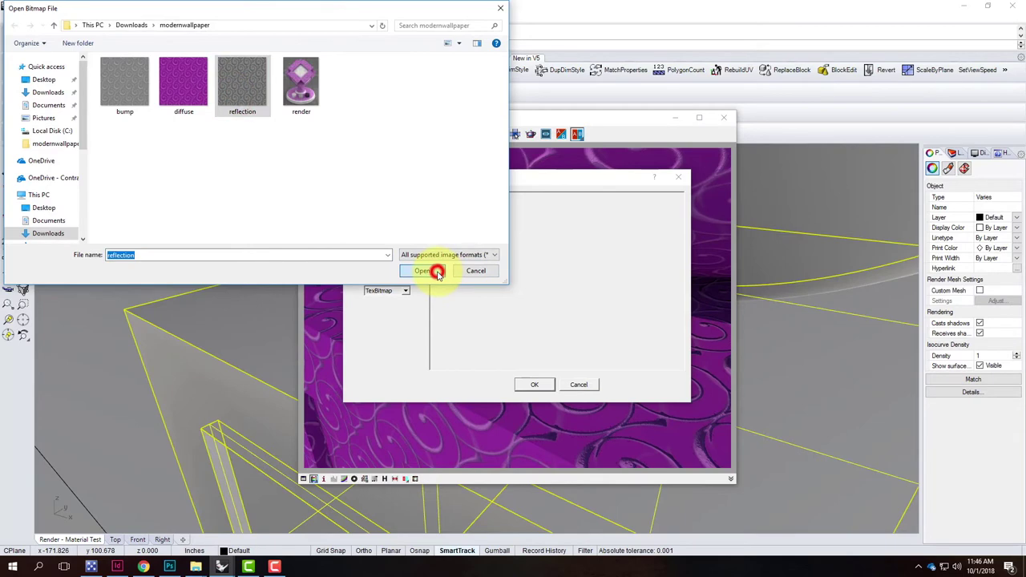
pyautogui.click(535, 385)
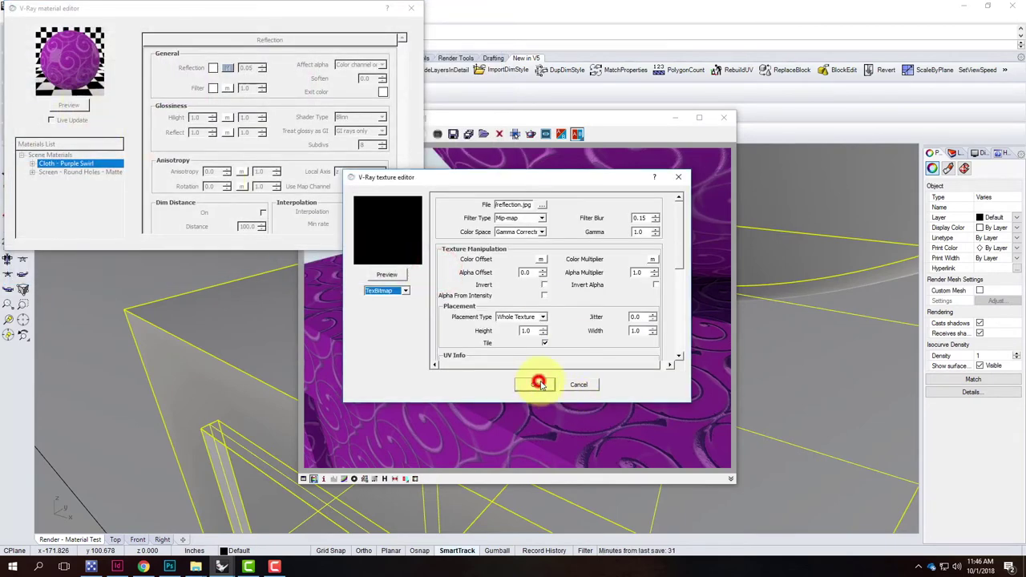
pyautogui.click(77, 106)
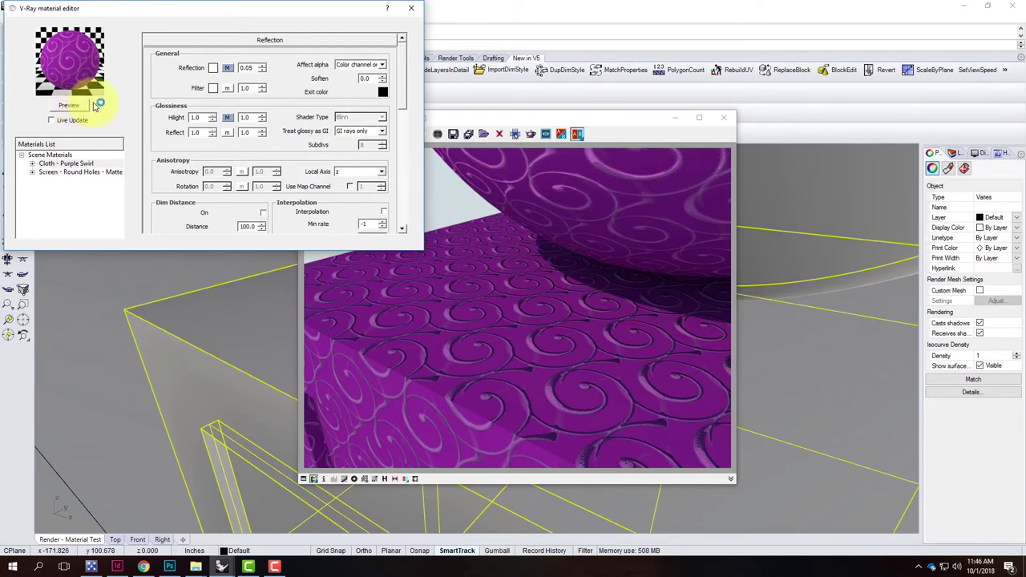
# Try a reflection map multiplier of 1.0, set it to 0.5, and update the material preview
pyautogui.click(253, 69)
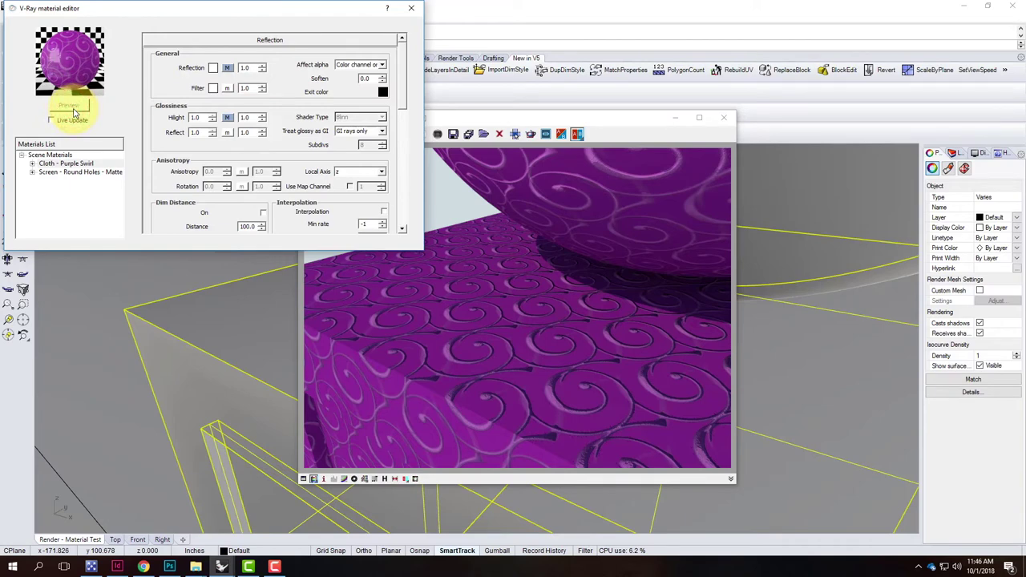
pyautogui.doubleClick(247, 67)
pyautogui.write('0.5')
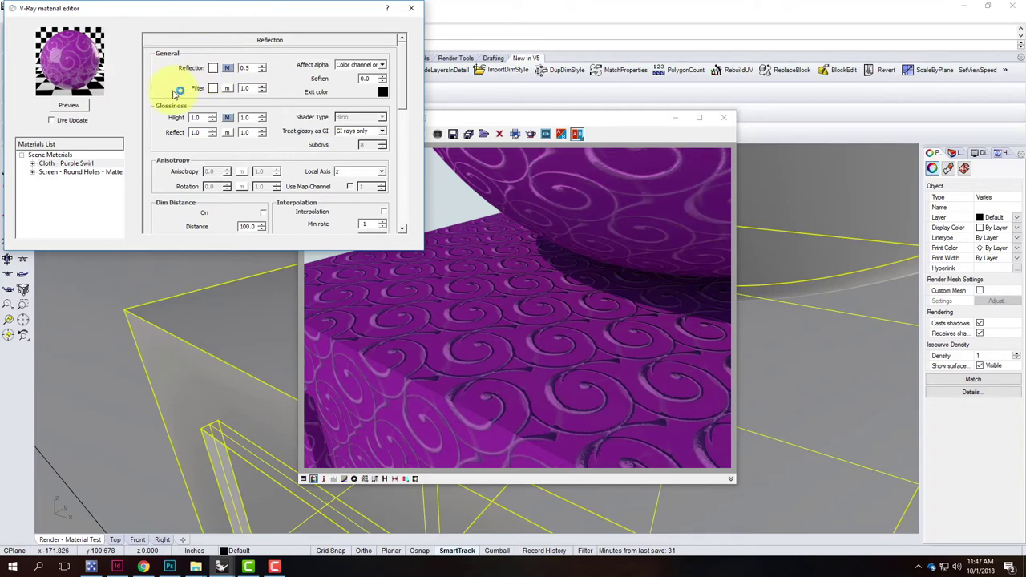
pyautogui.click(69, 107)
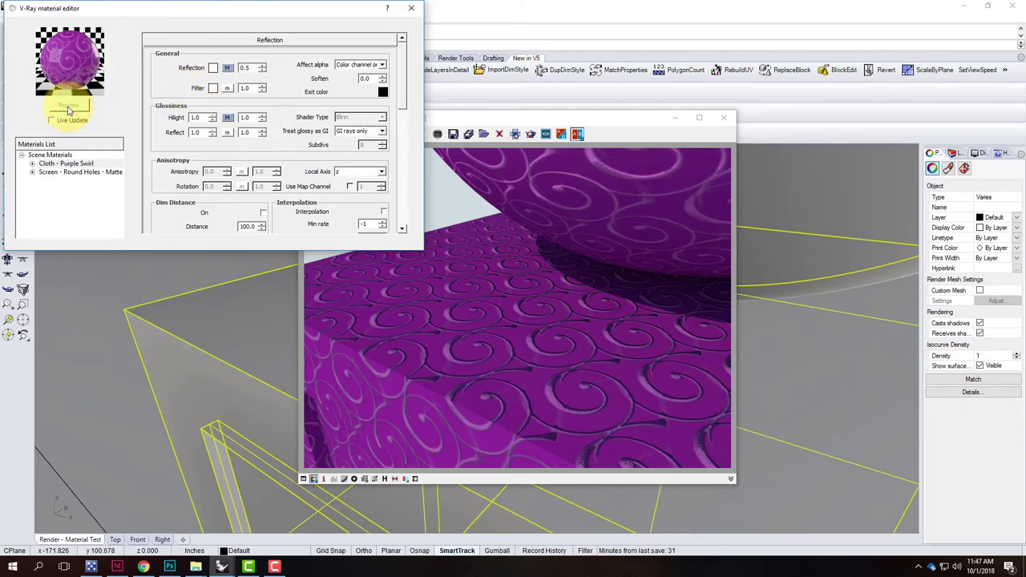
pyautogui.click(257, 68)
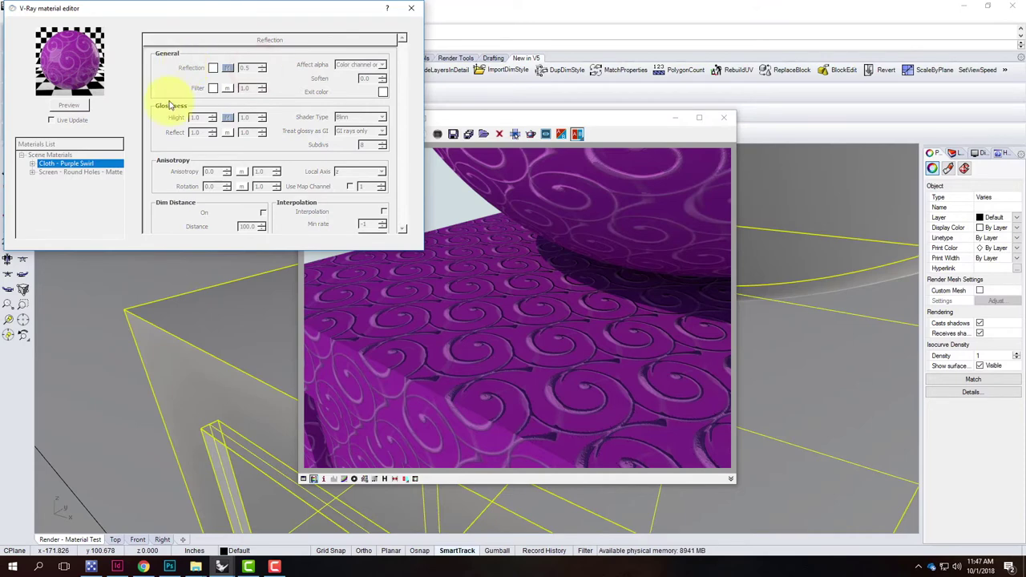
pyautogui.click(100, 4)
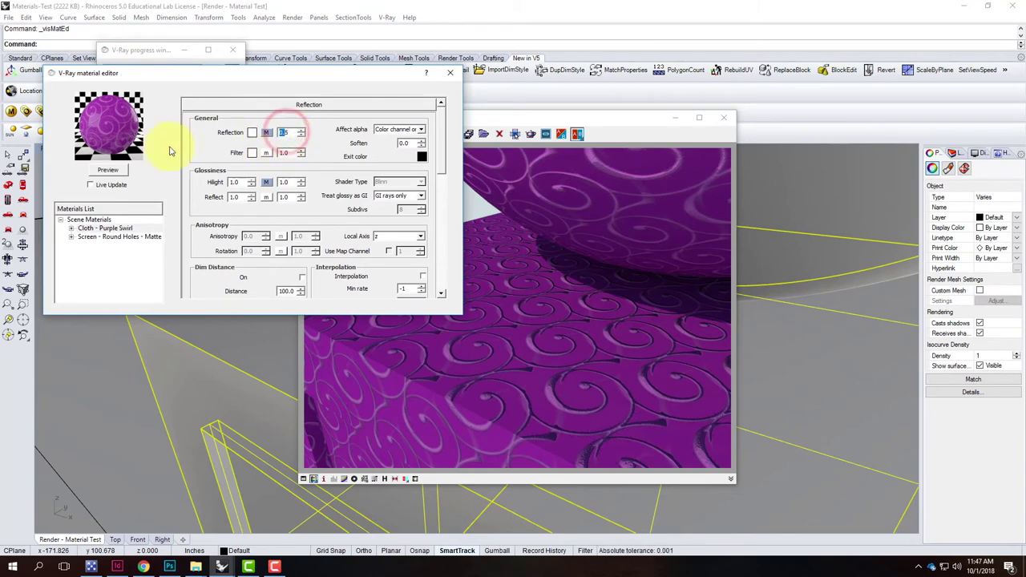
pyautogui.click(125, 170)
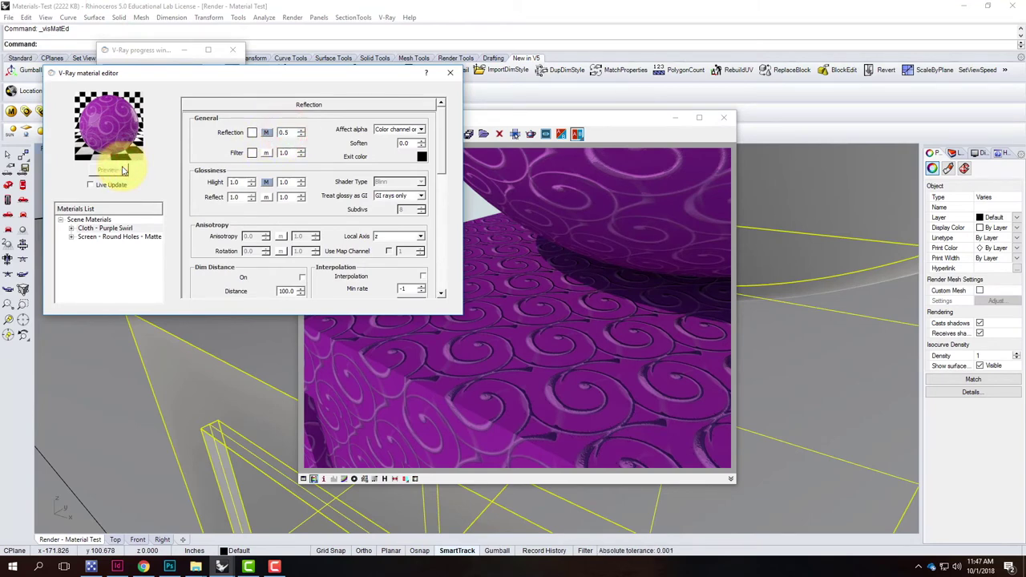
# Close the material editor, start a test render of the close-up view, and dismiss the render windows
pyautogui.click(452, 71)
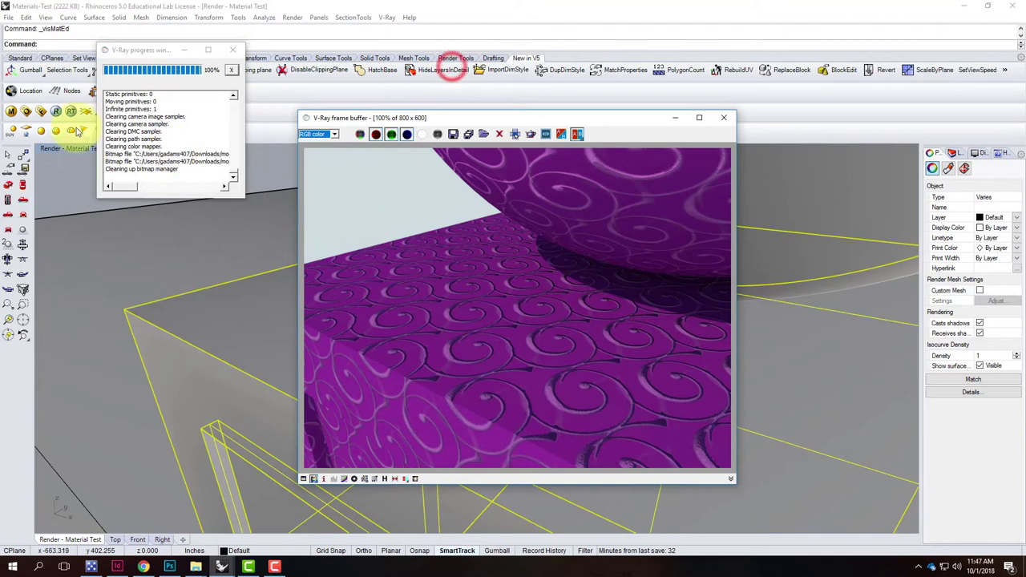
pyautogui.click(55, 110)
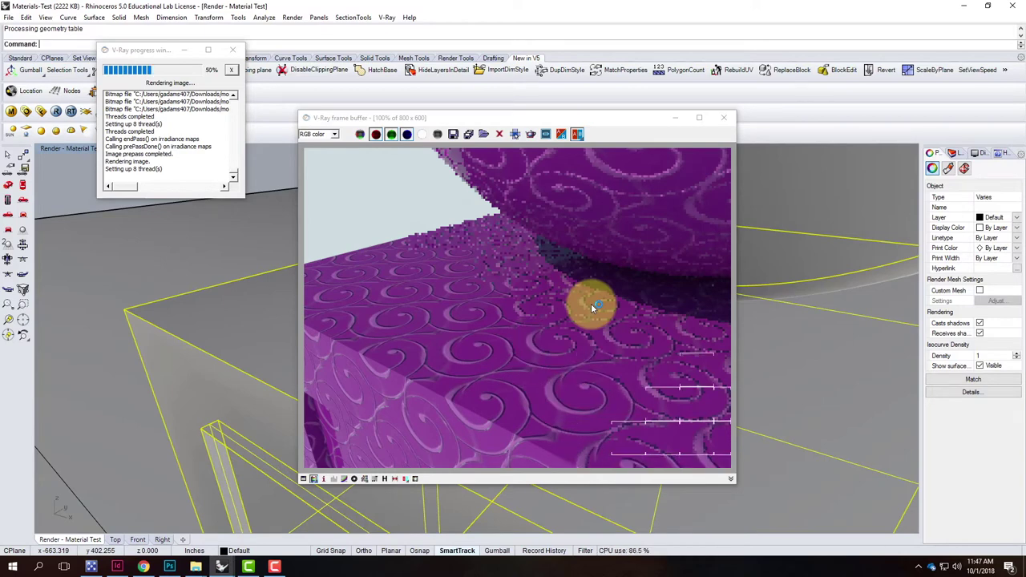
pyautogui.click(722, 118)
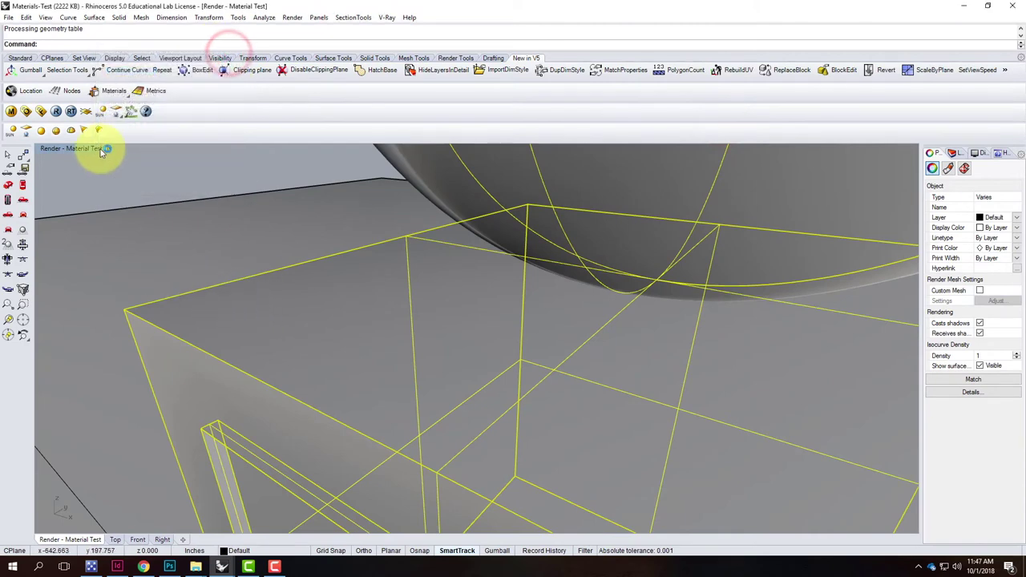
# Restore the saved Render - Material Test view showing the whole sphere and box, and render it
pyautogui.click(109, 148)
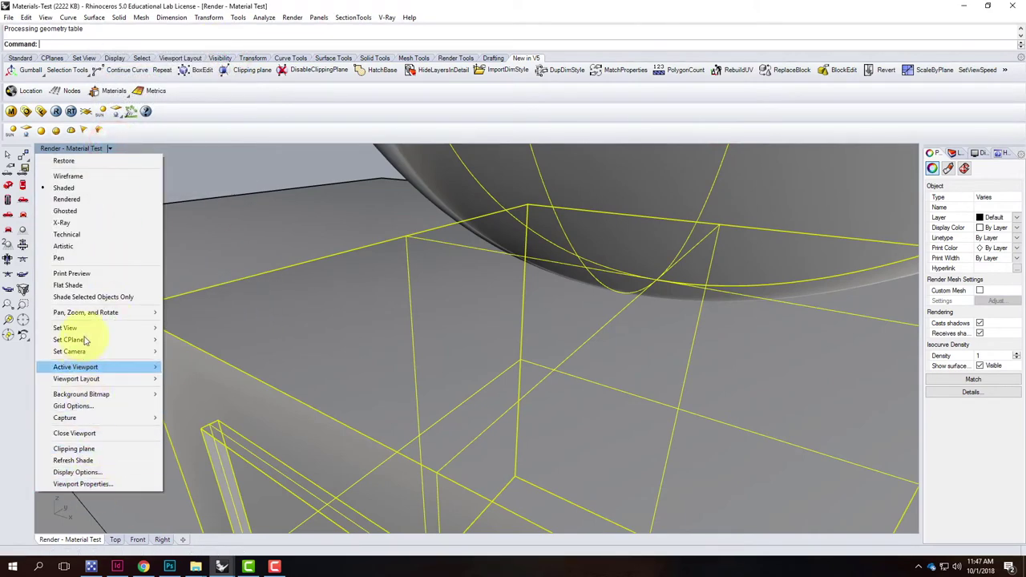
pyautogui.moveTo(88, 328)
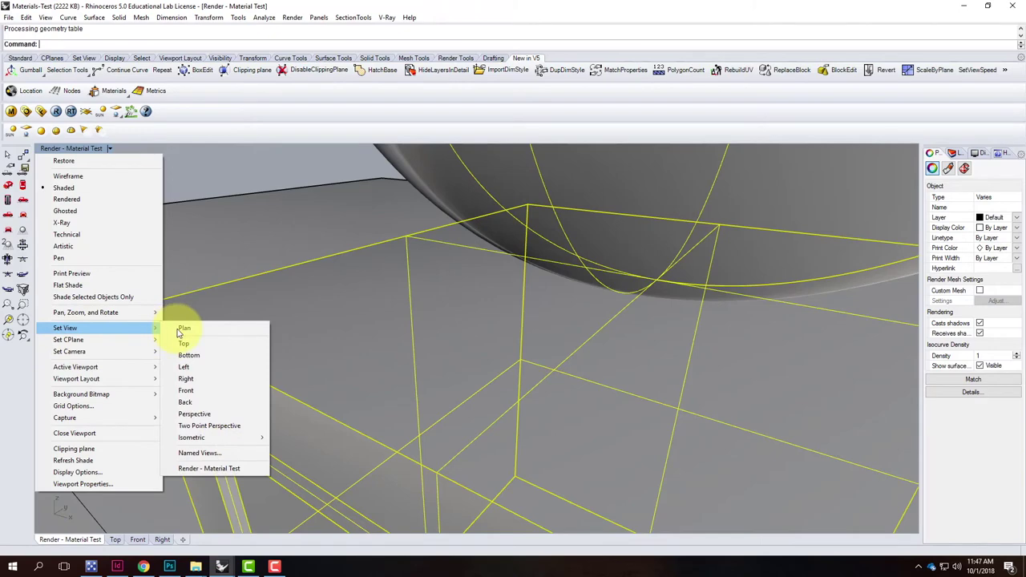
pyautogui.click(207, 470)
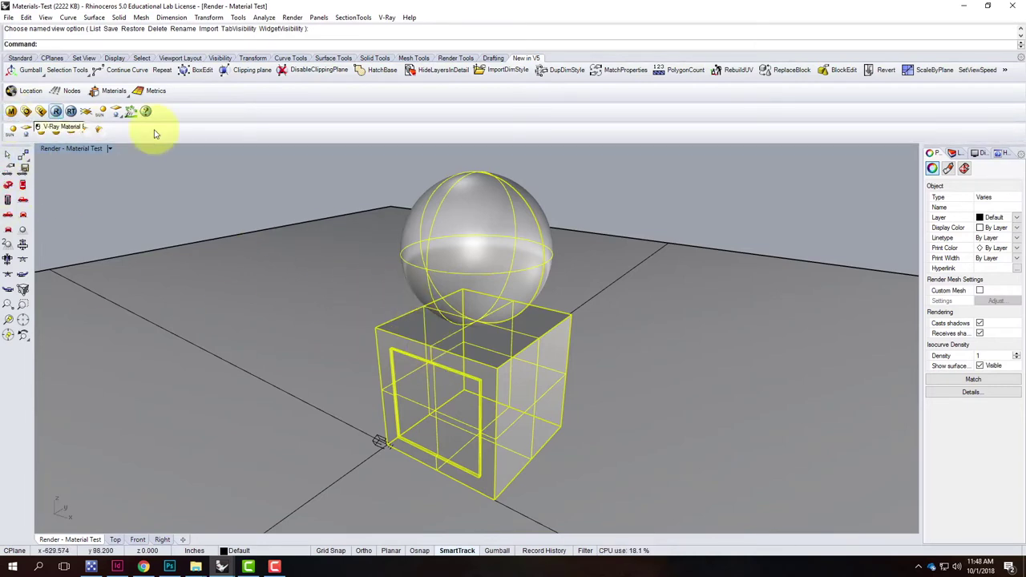
pyautogui.click(57, 112)
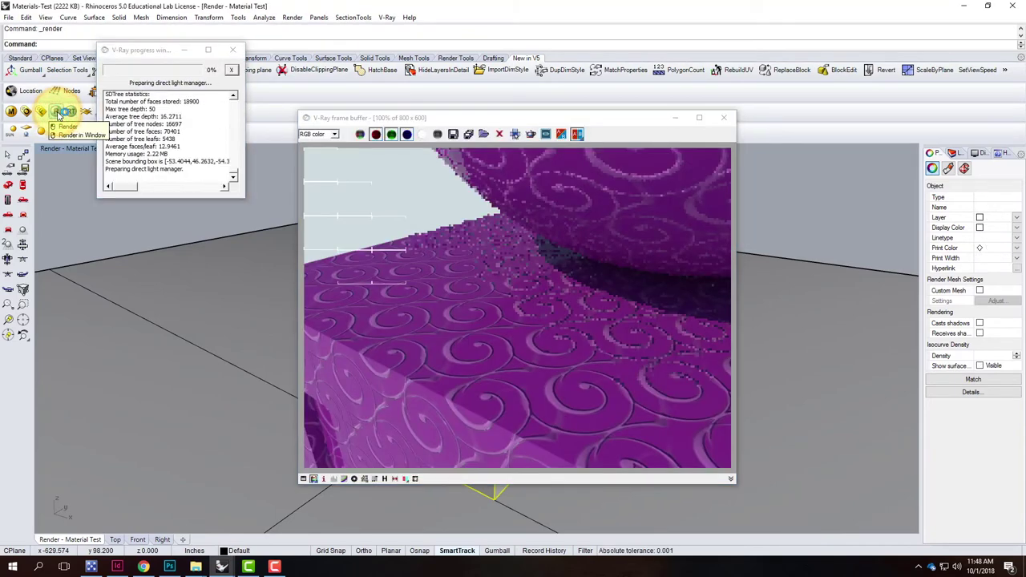
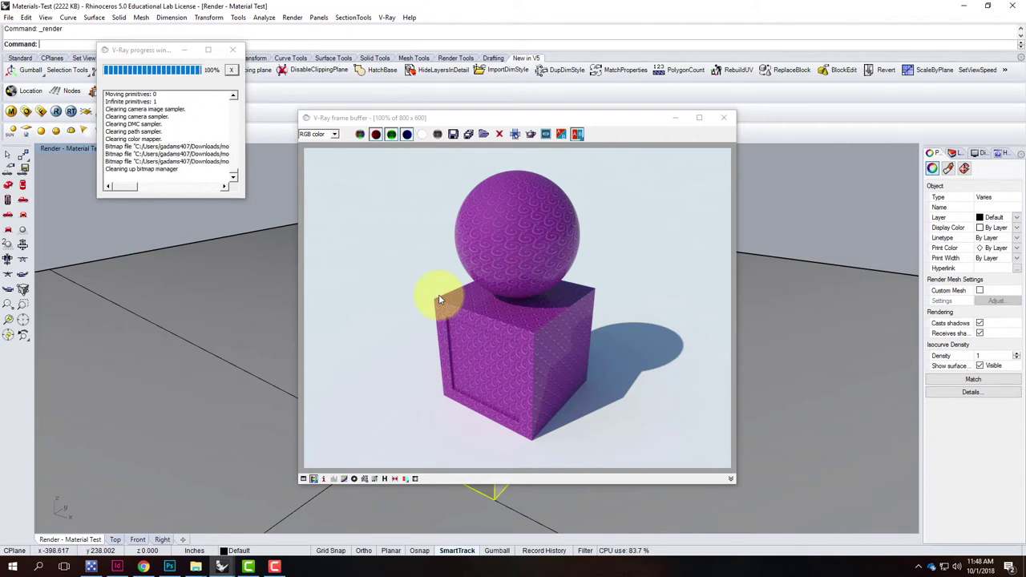
pyautogui.moveTo(497, 248)
pyautogui.mouseDown()
pyautogui.moveTo(533, 229)
pyautogui.moveTo(504, 274)
pyautogui.mouseUp()
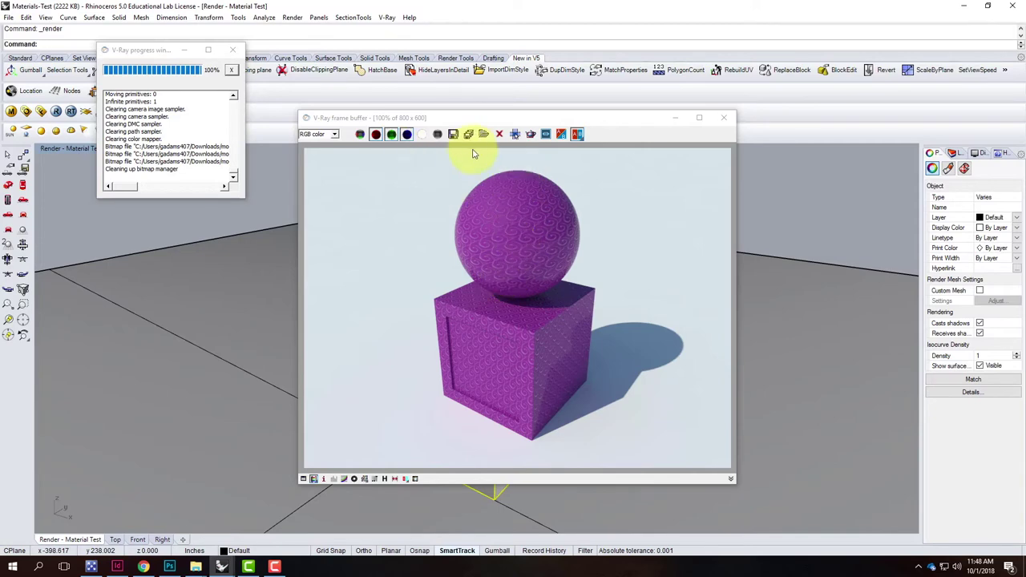
# Start saving the rendered image and browse to Live Demonstrations > A136 Exercises > Ex210 - Building V-Ray Materials
pyautogui.click(452, 135)
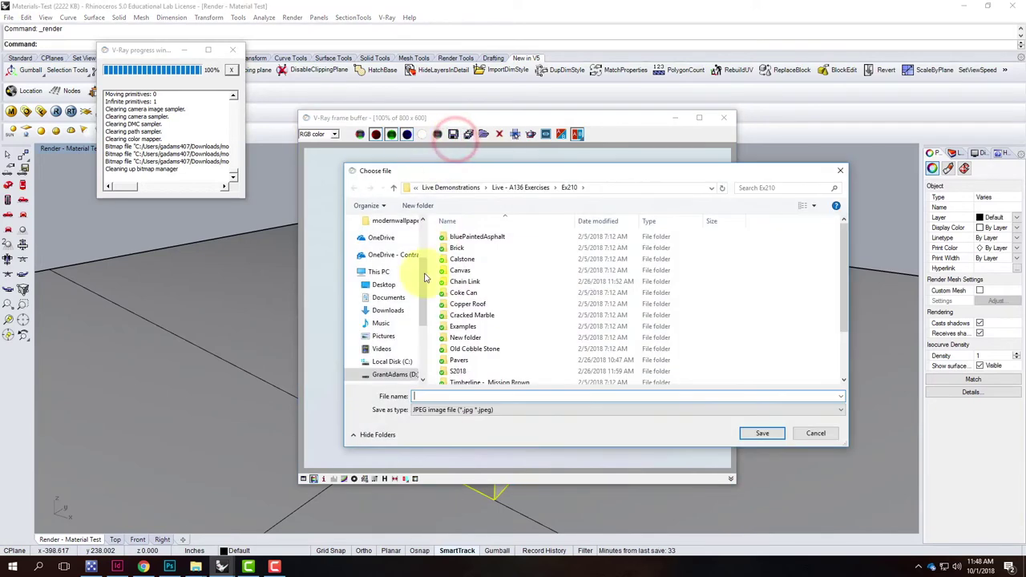
pyautogui.click(387, 256)
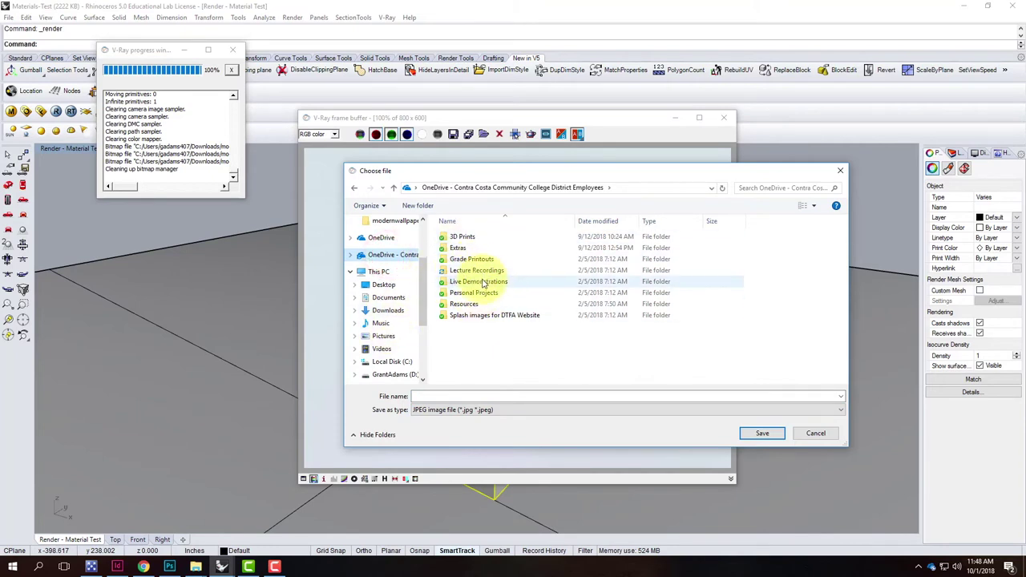
pyautogui.doubleClick(478, 281)
pyautogui.doubleClick(482, 238)
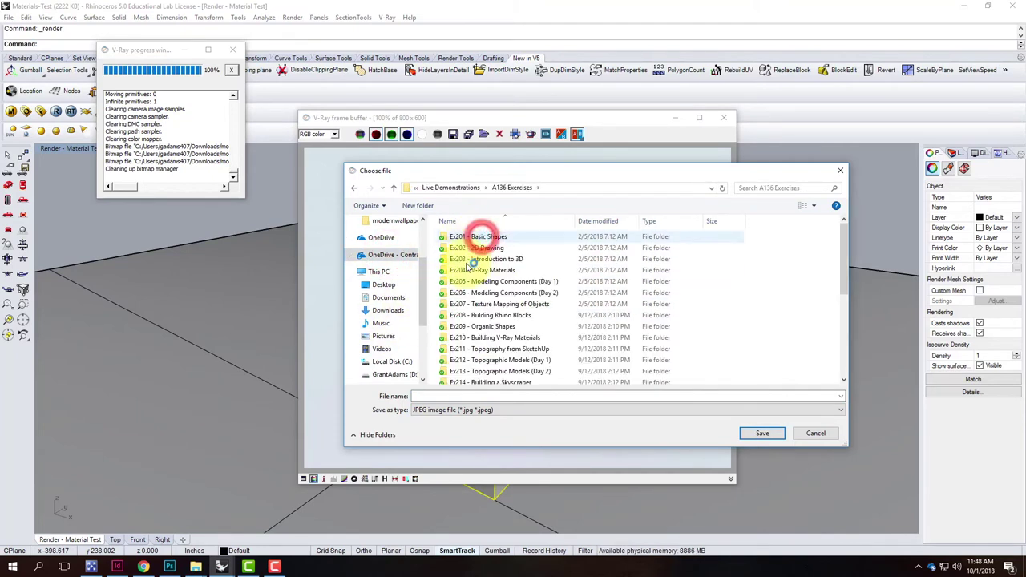
pyautogui.click(477, 341)
pyautogui.doubleClick(476, 341)
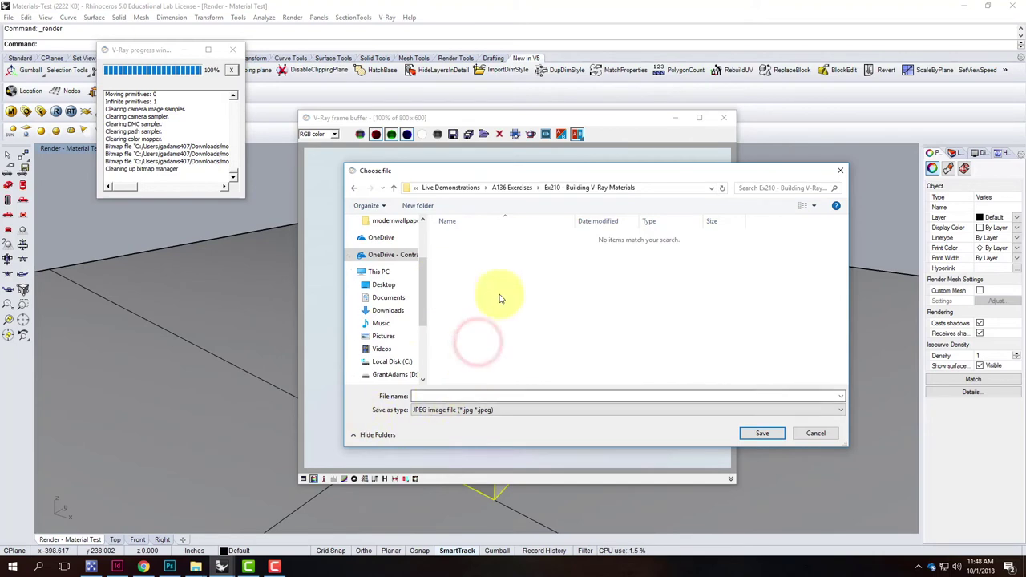
# Create a folder named Cloth - Purple Swirl inside the Ex210 folder and open it
pyautogui.click(416, 205)
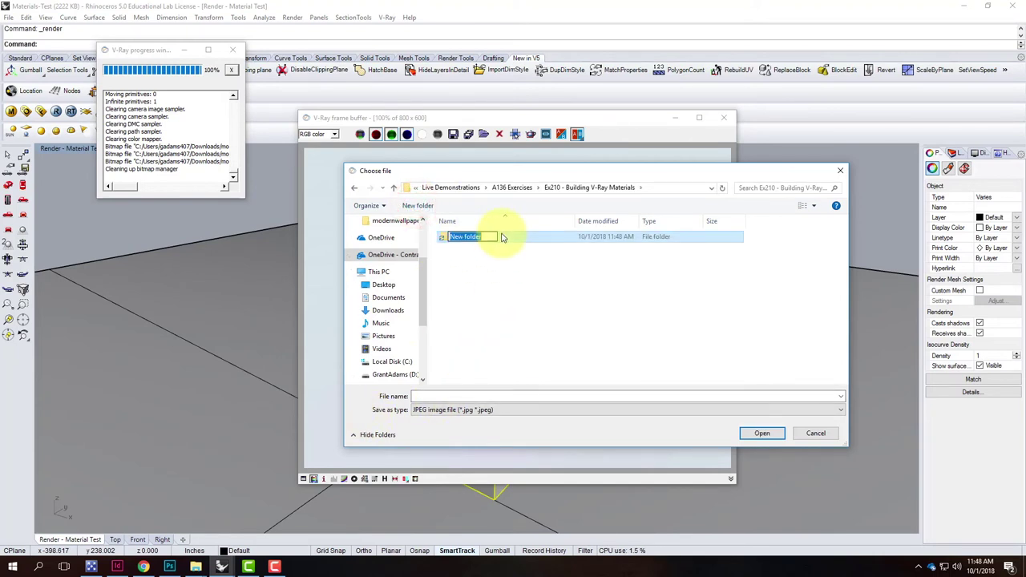
pyautogui.write('Cloth - Purple Sw')
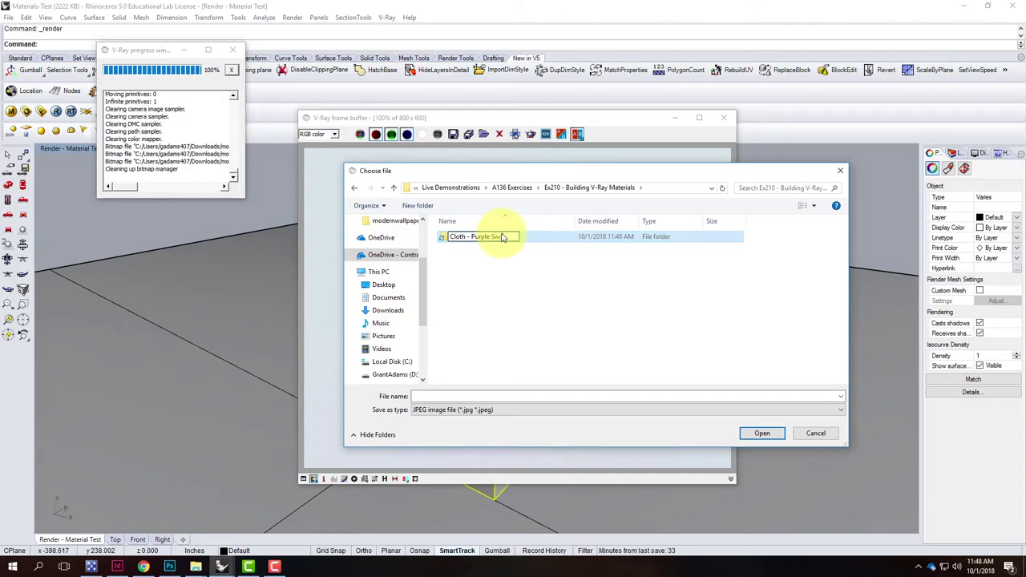
pyautogui.press('BackSpace')
pyautogui.press('Return')
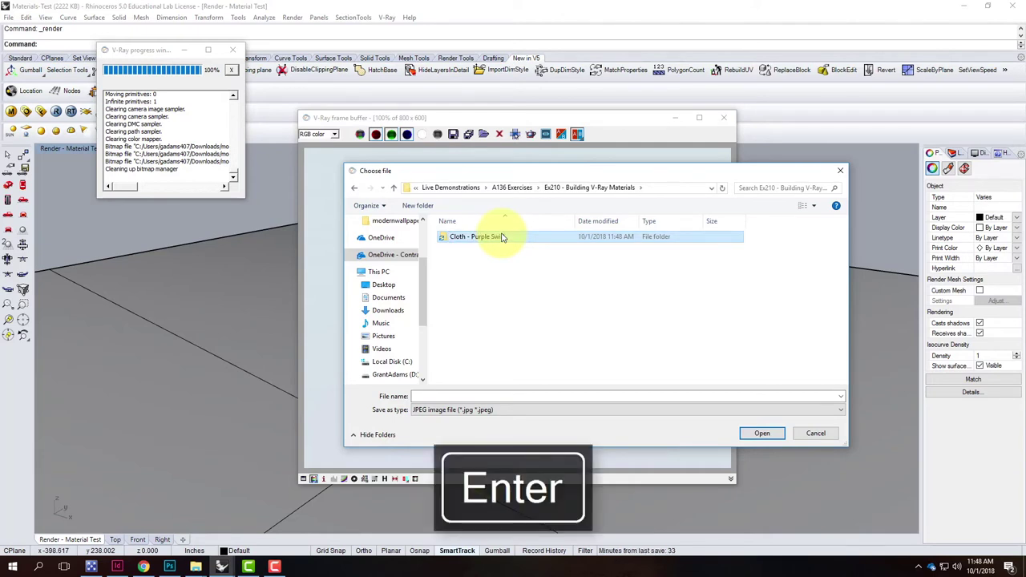
pyautogui.doubleClick(502, 237)
# Name the rendered JPEG image Cloth - Purple Swirl
pyautogui.click(457, 396)
pyautogui.write('Cloth - ')
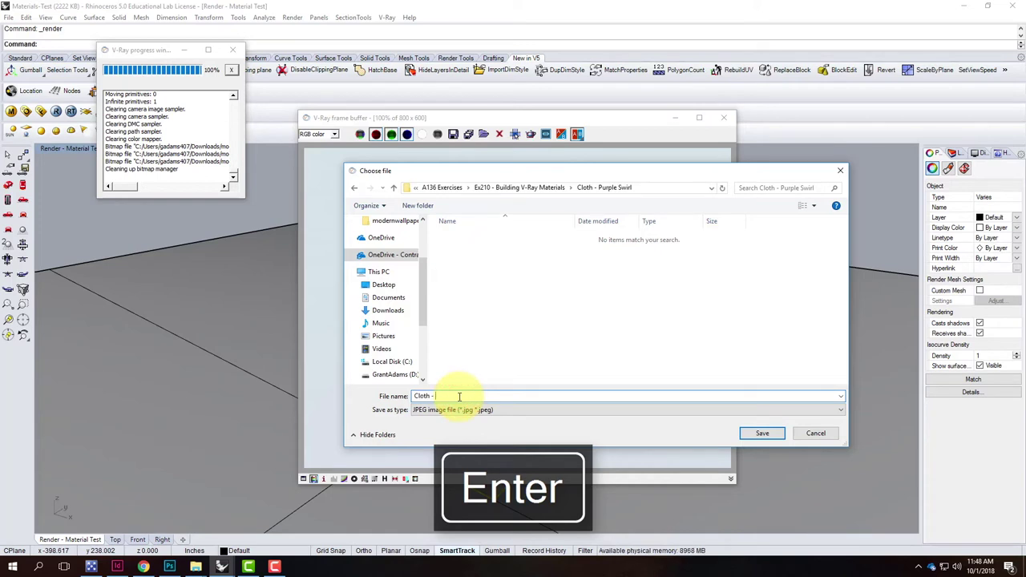
pyautogui.write('Purple Swir')
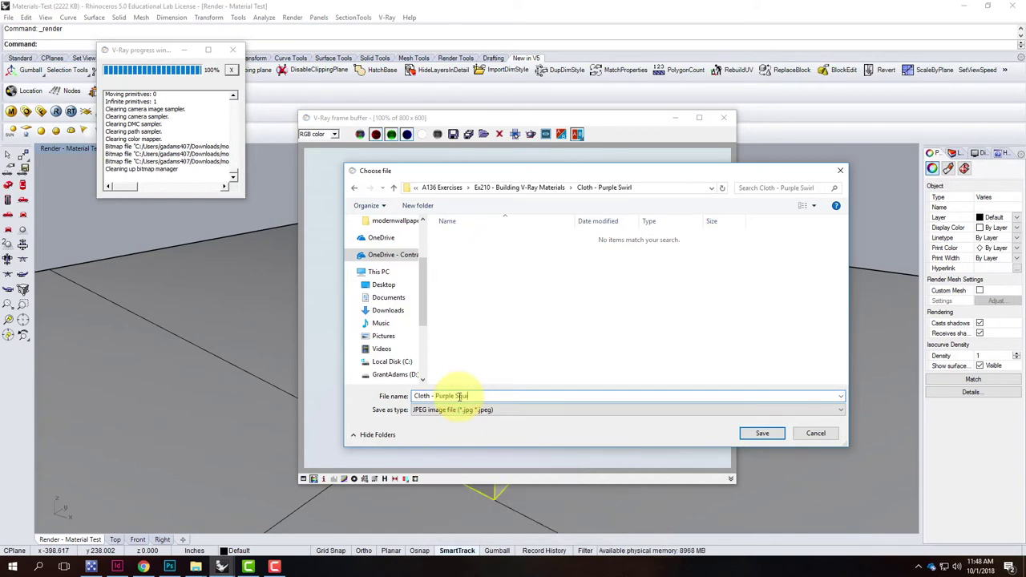
# Save the render as a JPEG named "Cloth - Purple Swirl - Example" in the Cloth - Purple Swirl folder and close the frame buffer
pyautogui.write('l')
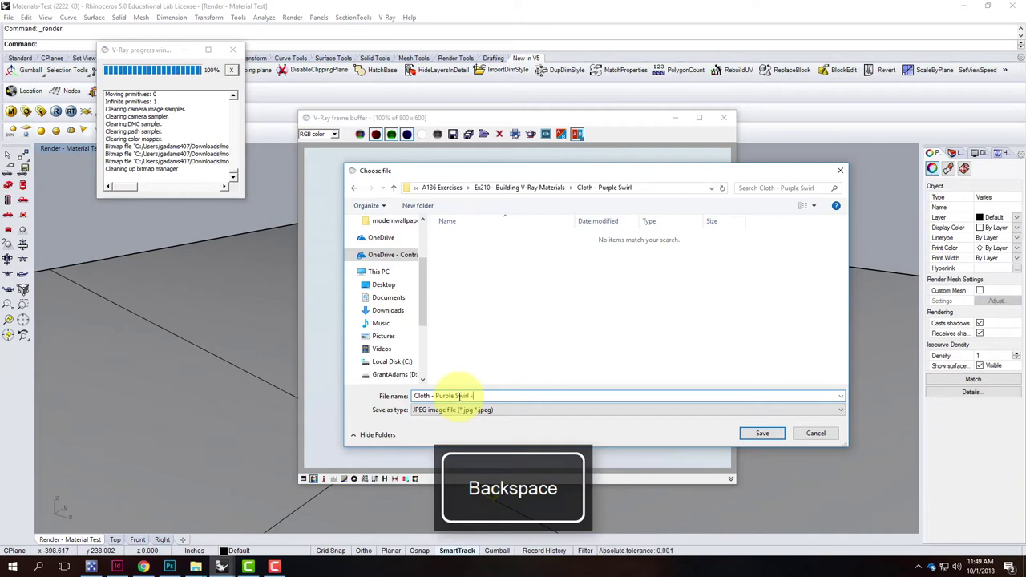
pyautogui.write(' - Example')
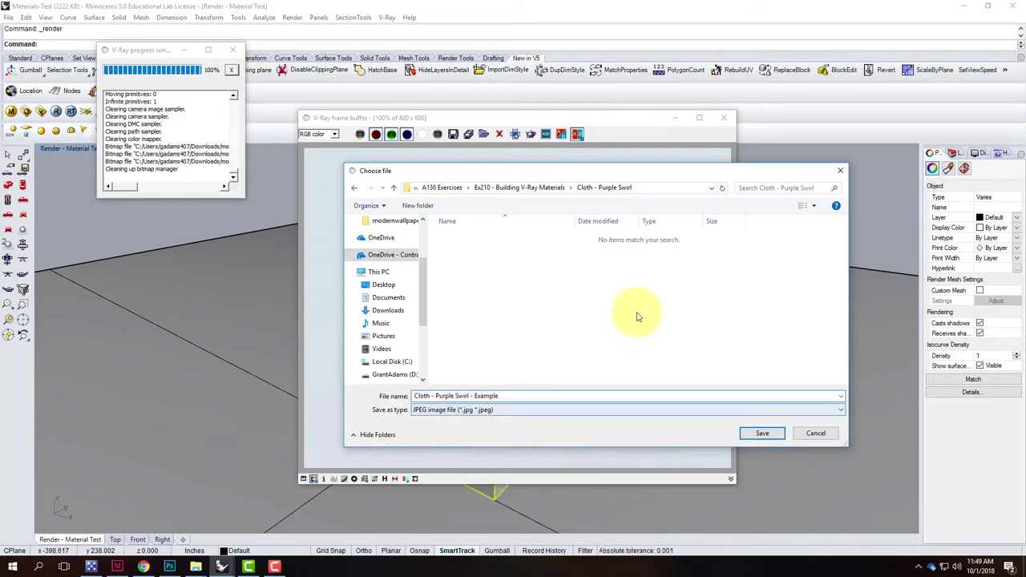
pyautogui.click(762, 433)
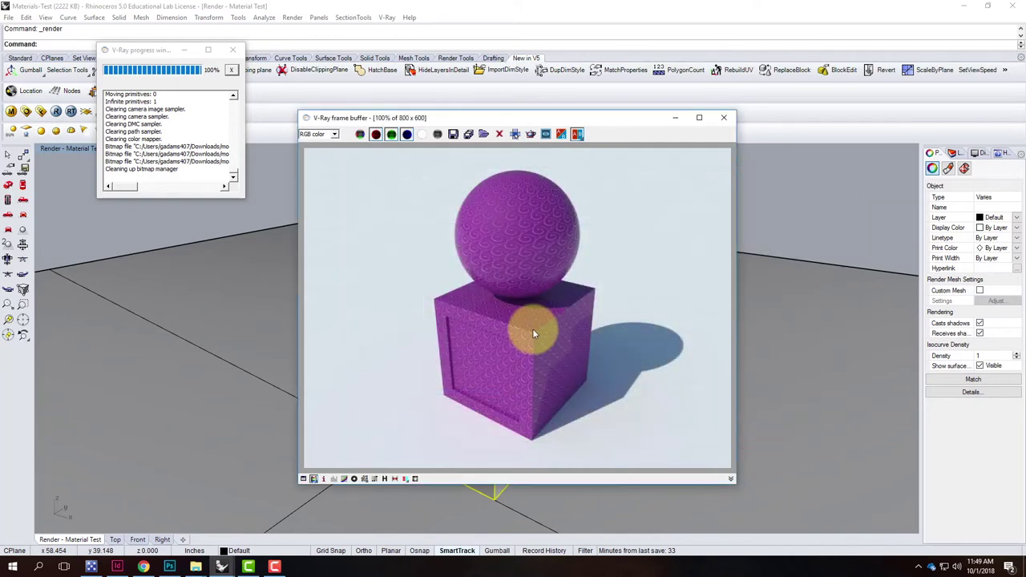
pyautogui.click(724, 118)
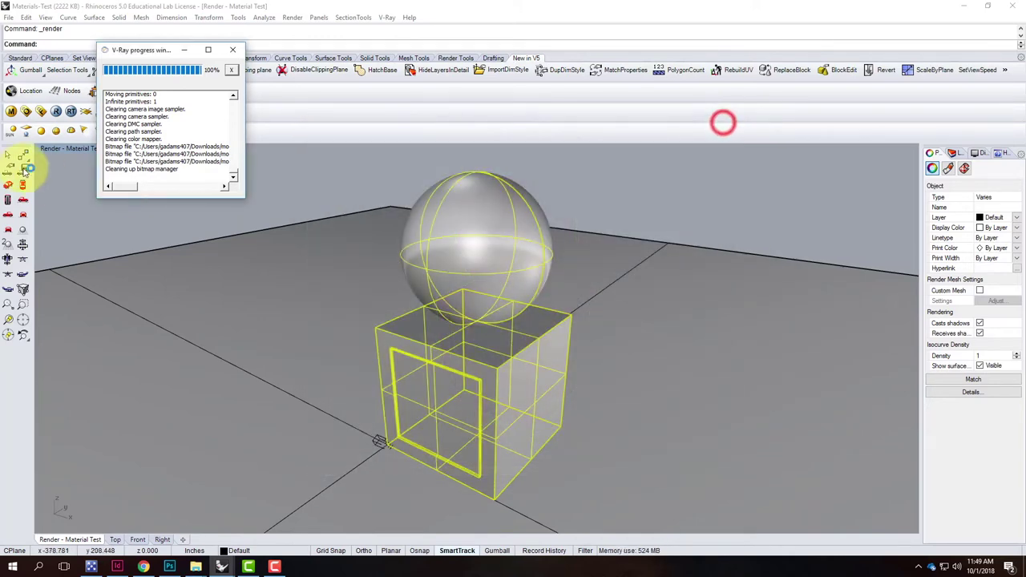
# Pack the Cloth - Purple Swirl material as a zip archive into OneDrive's Live Demonstrations, A136 Exercises, Ex210 - Building V-Ray Materials, Cloth - Purple Swirl folder
pyautogui.click(14, 113)
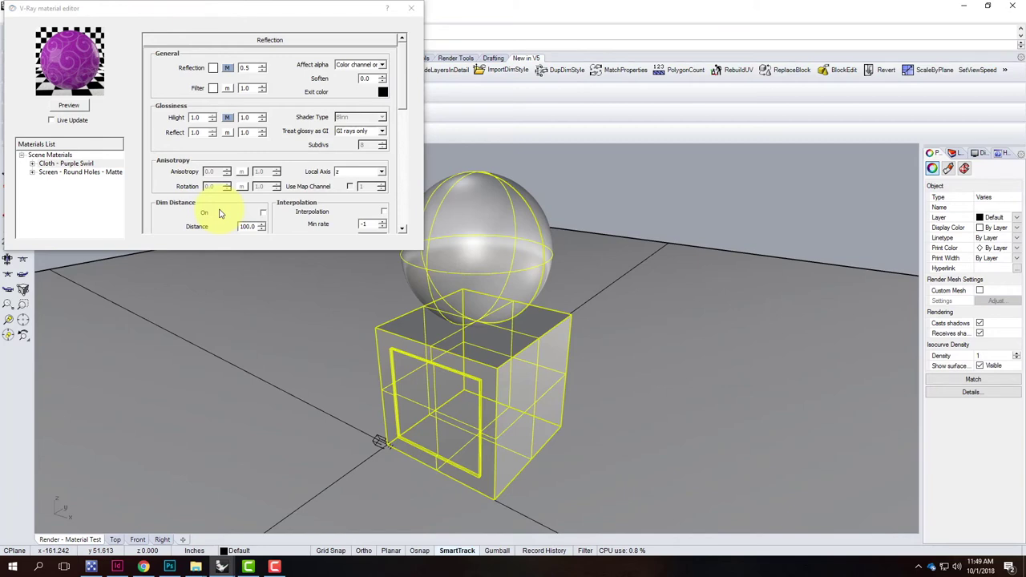
pyautogui.click(92, 164)
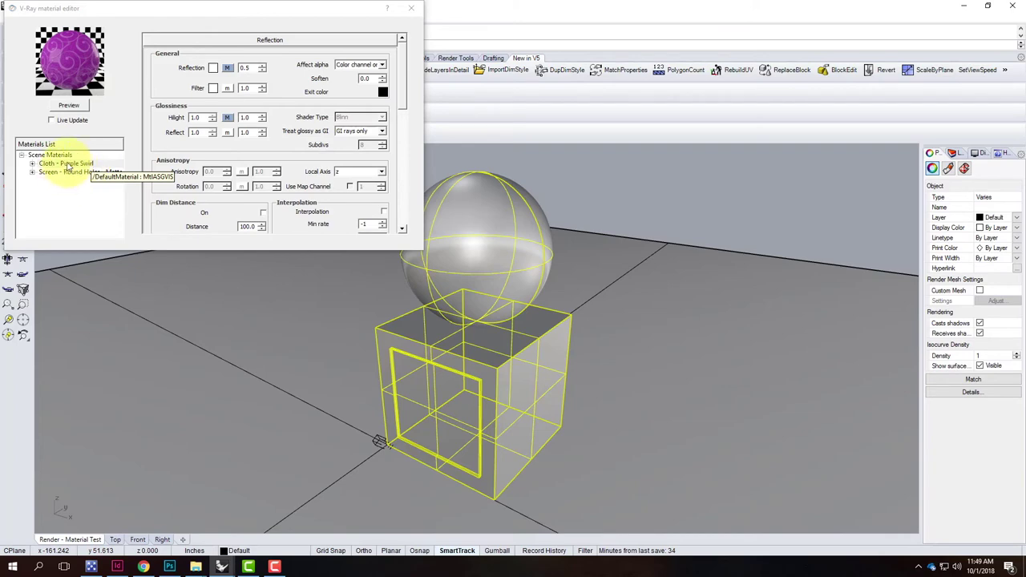
pyautogui.rightClick(69, 165)
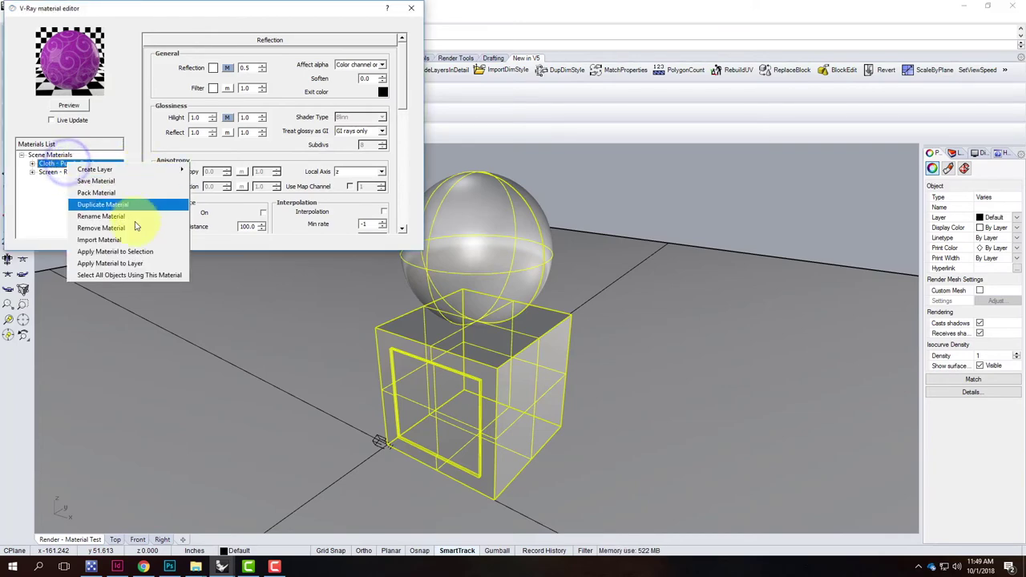
pyautogui.click(127, 193)
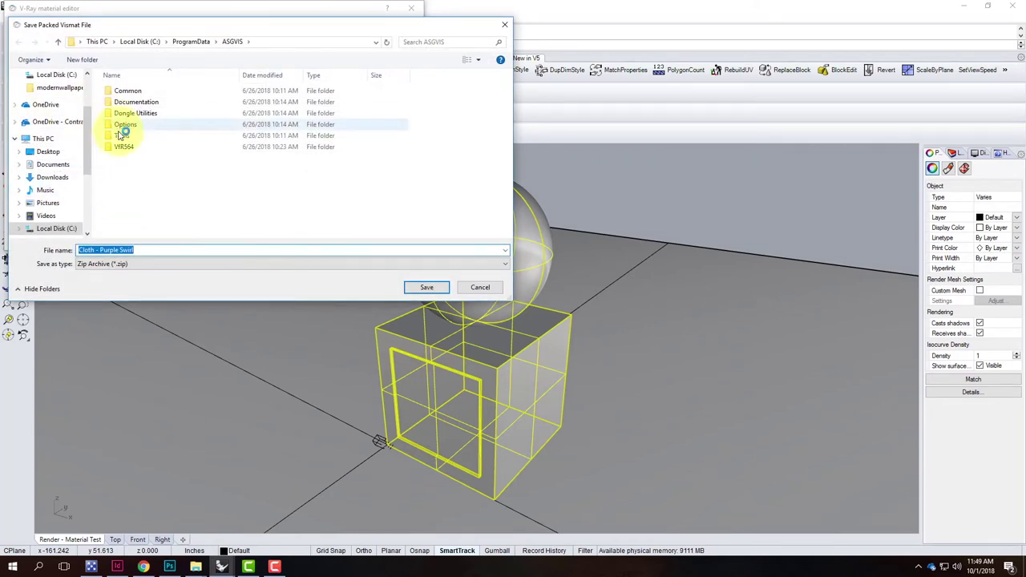
pyautogui.click(60, 120)
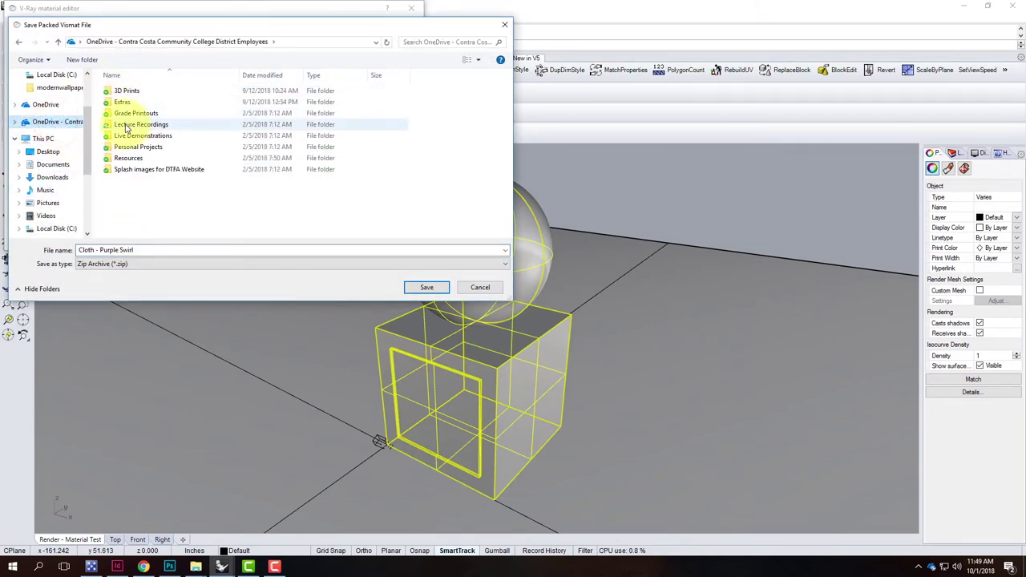
pyautogui.doubleClick(126, 136)
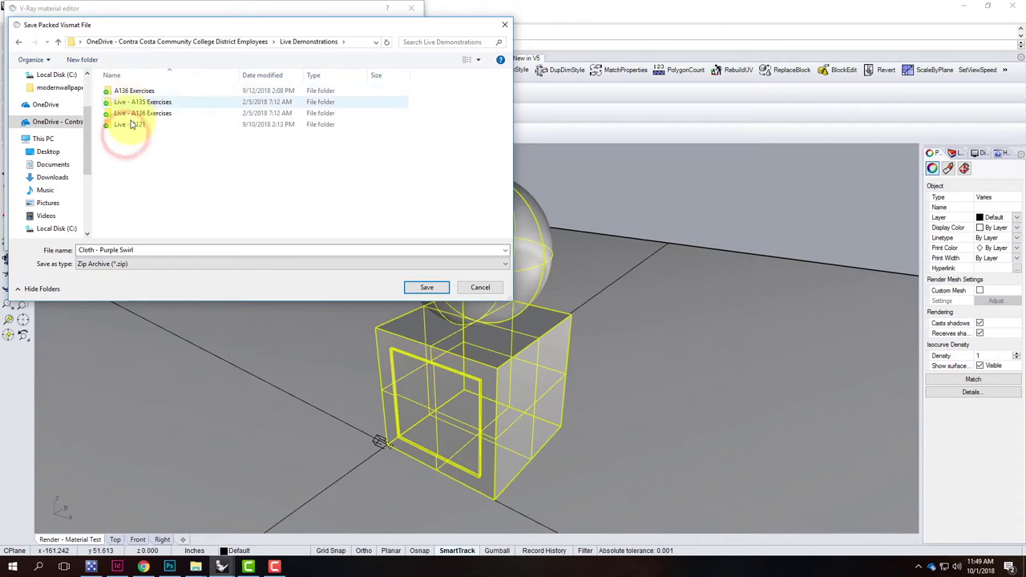
pyautogui.doubleClick(134, 90)
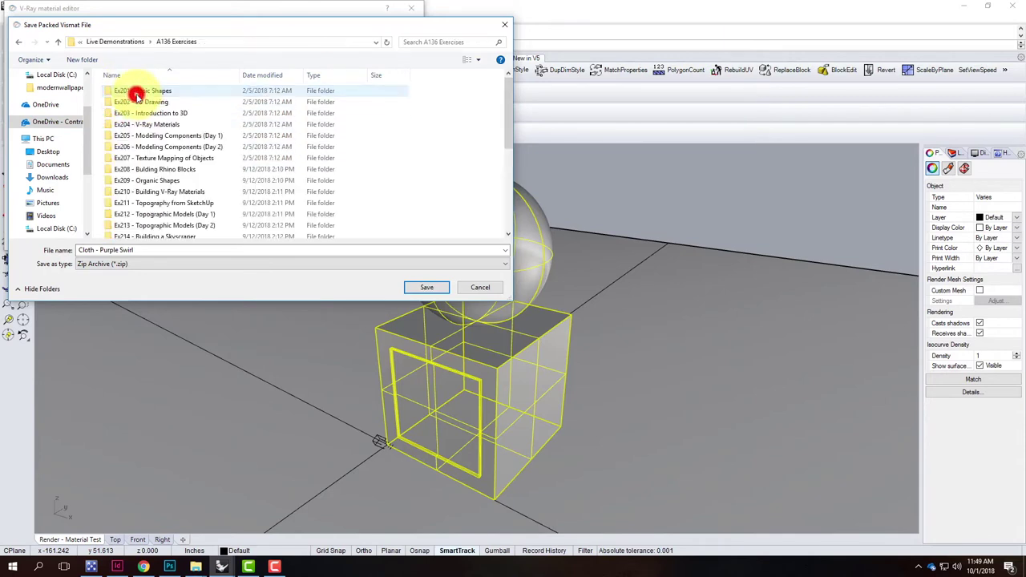
pyautogui.doubleClick(151, 192)
pyautogui.click(152, 94)
pyautogui.doubleClick(153, 93)
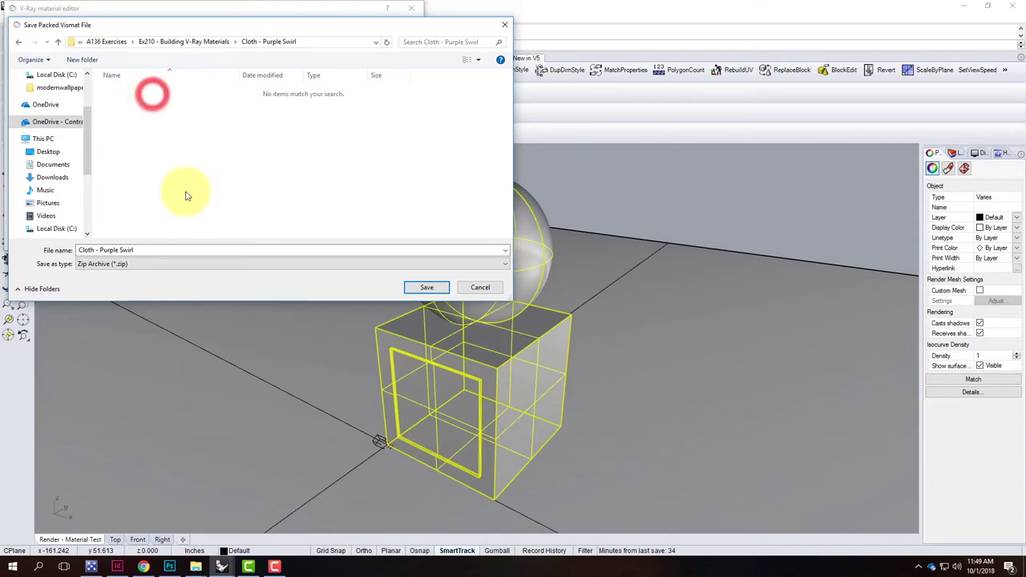
pyautogui.click(431, 288)
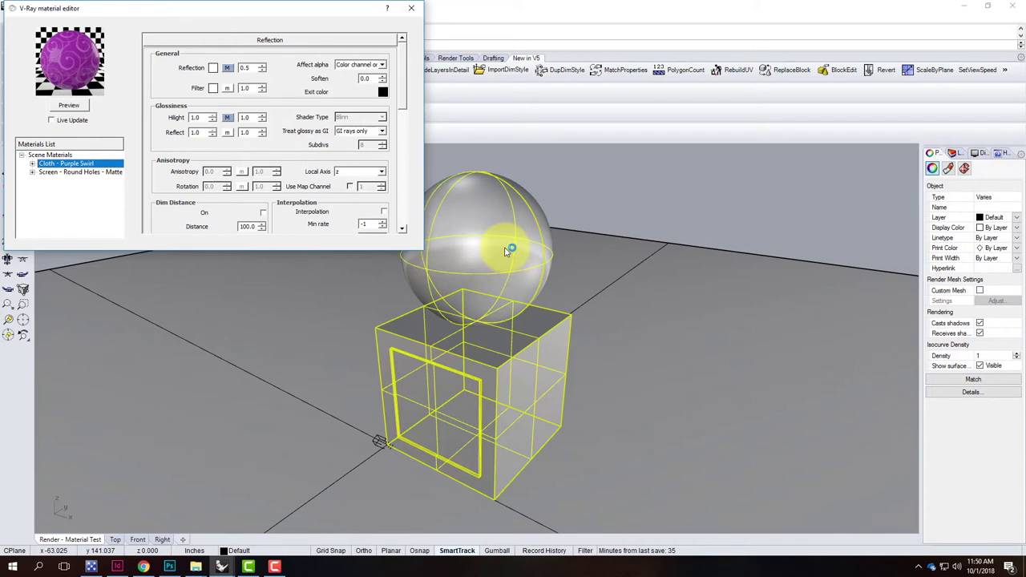
# Switch to Chrome and start a new post from the Exercise 210 page of the course website
pyautogui.click(143, 566)
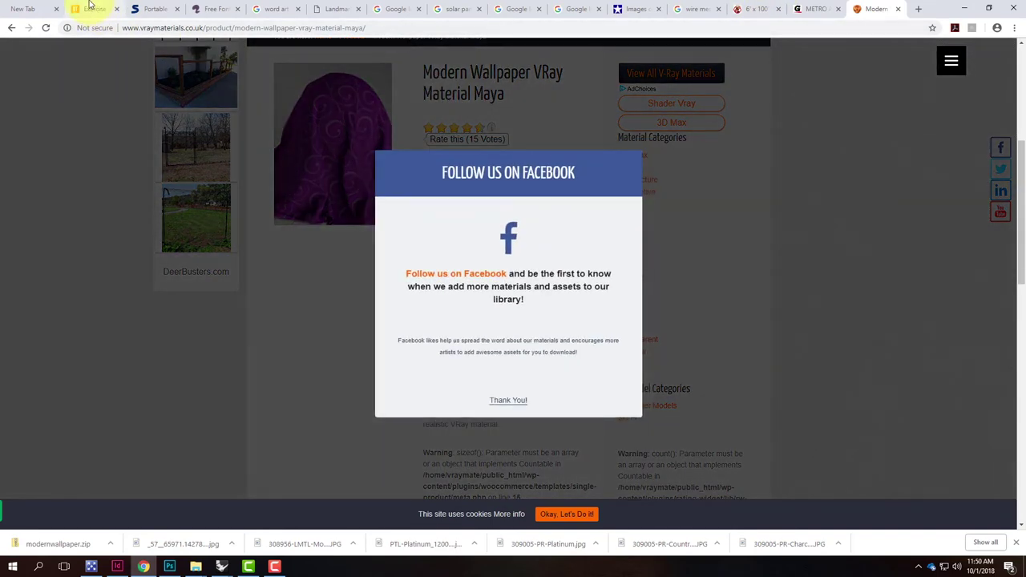
pyautogui.click(91, 5)
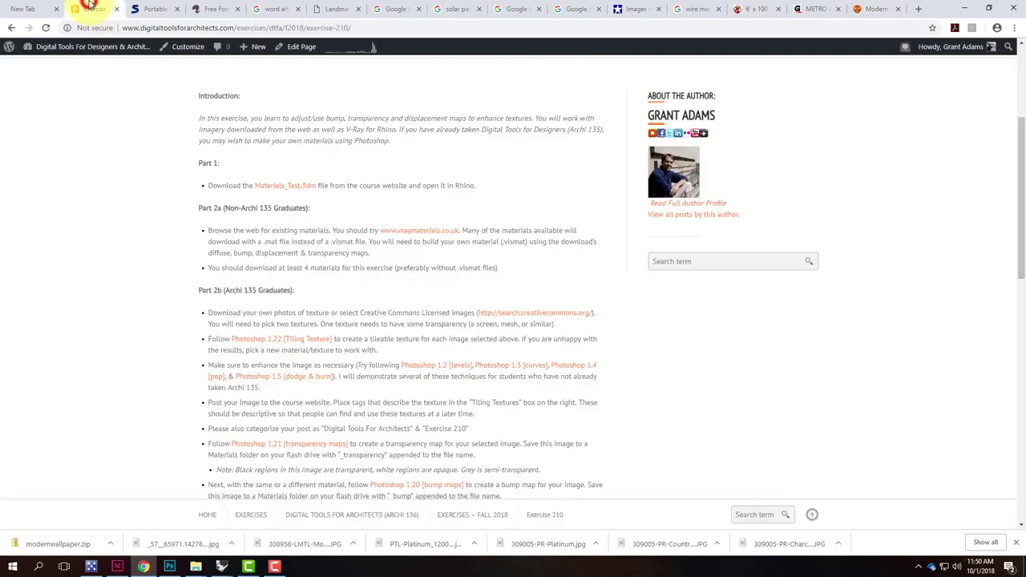
pyautogui.scroll(3, 698, 348)
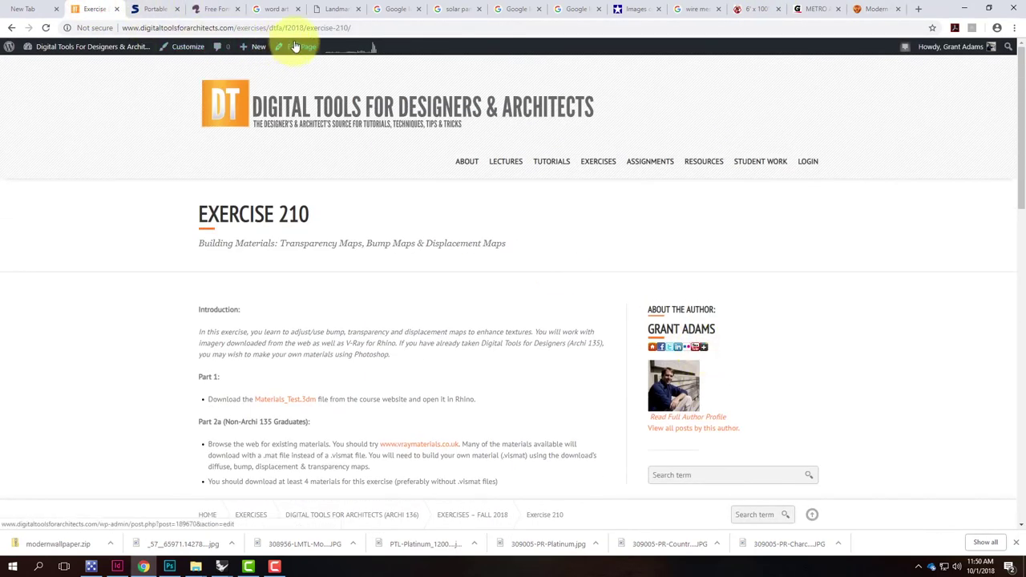
pyautogui.moveTo(252, 45)
pyautogui.click(250, 66)
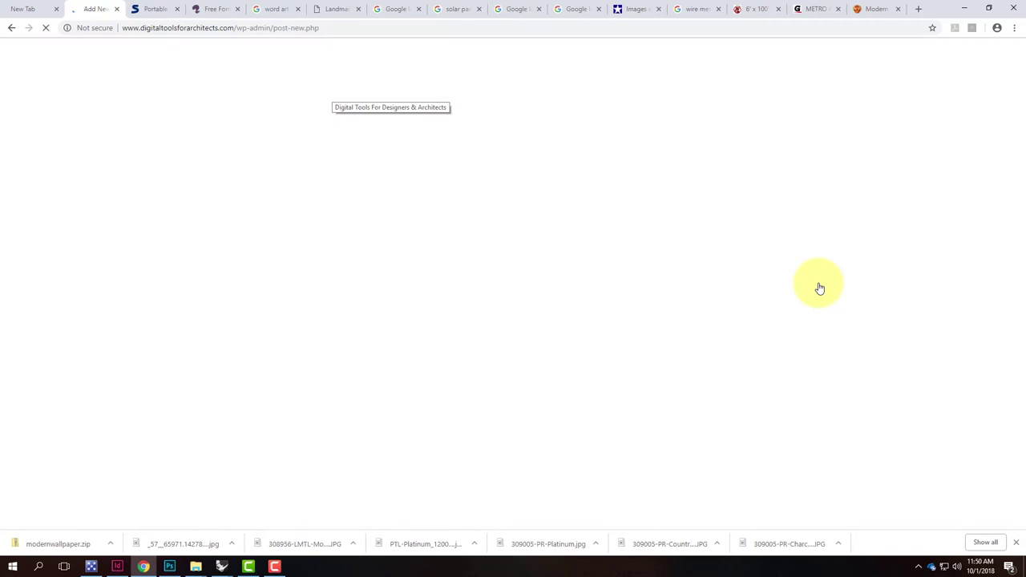
# Examine the new post form and its V-Ray Material terms, and return to the Exercise 210 page
pyautogui.scroll(-5, 834, 281)
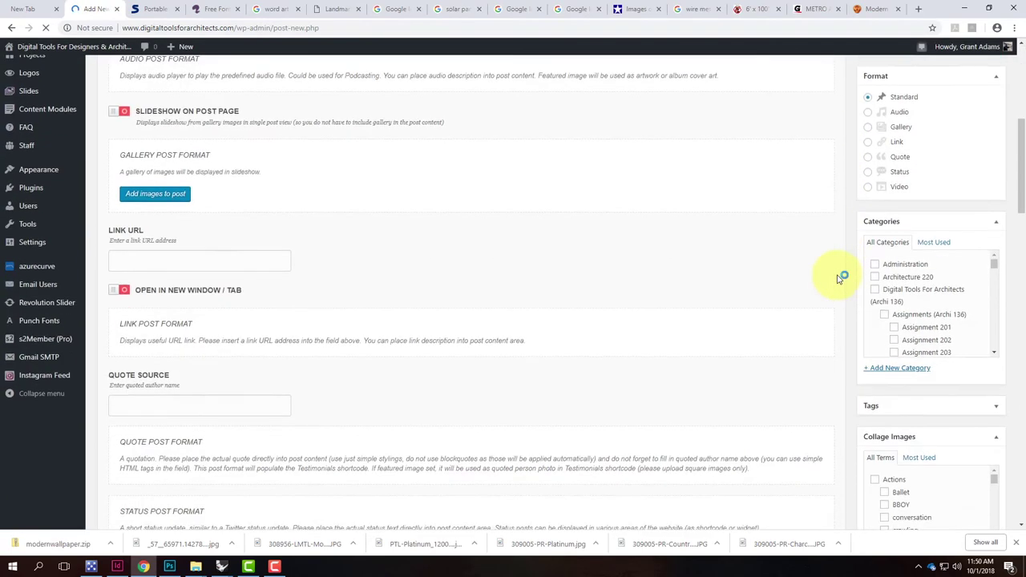
pyautogui.scroll(-5, 838, 281)
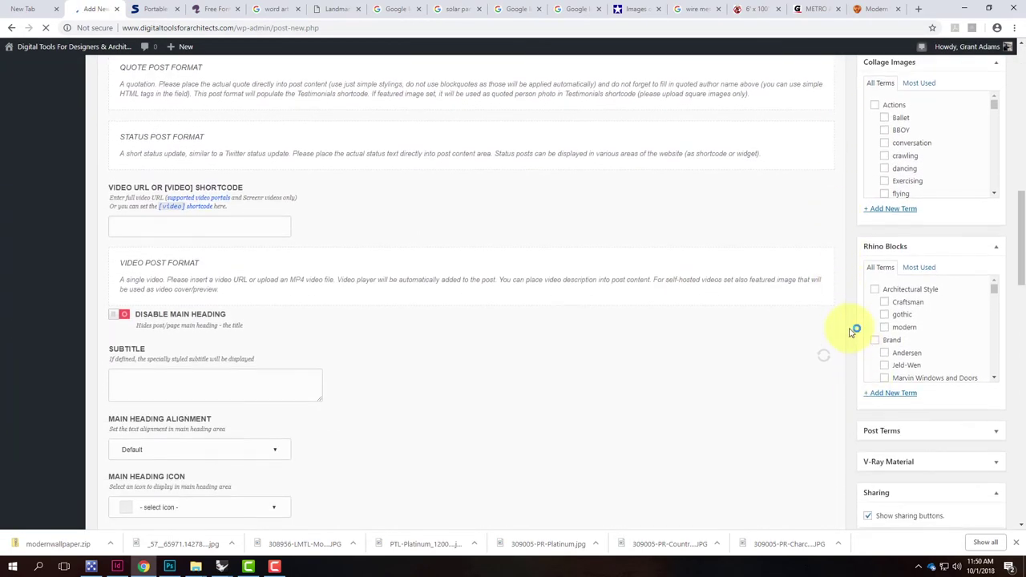
pyautogui.scroll(-5, 852, 332)
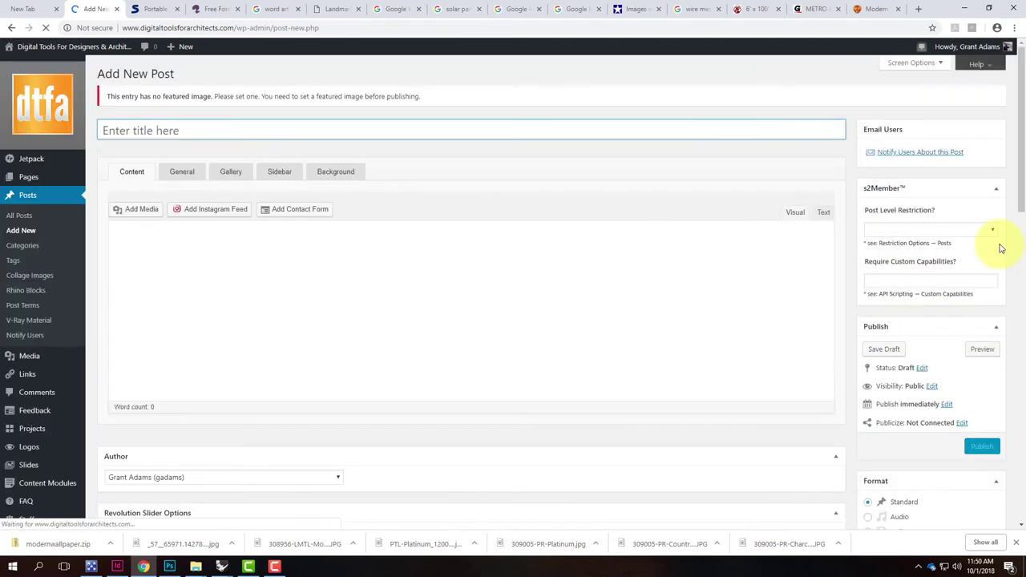
pyautogui.scroll(-10, 839, 355)
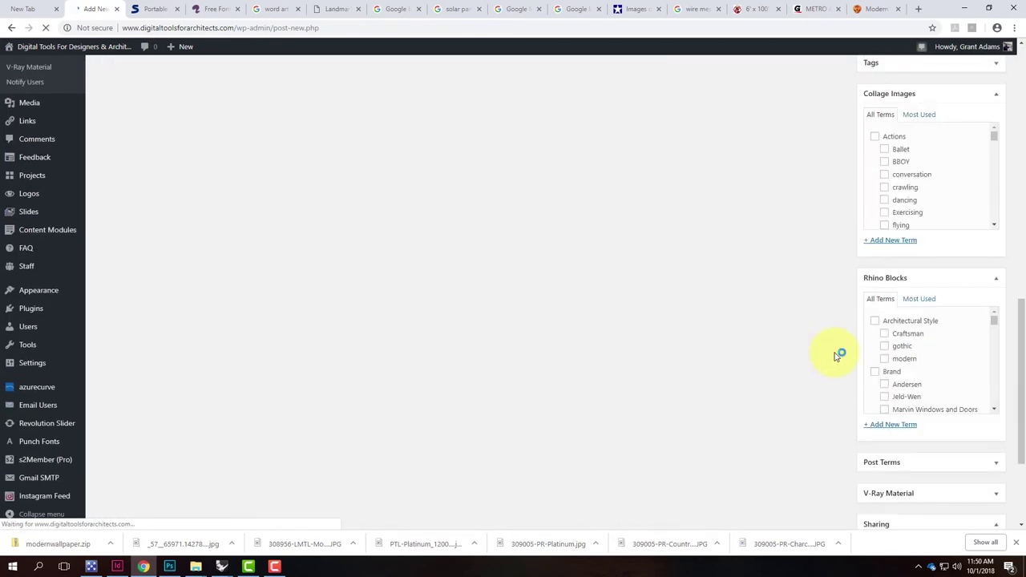
pyautogui.scroll(-3, 838, 356)
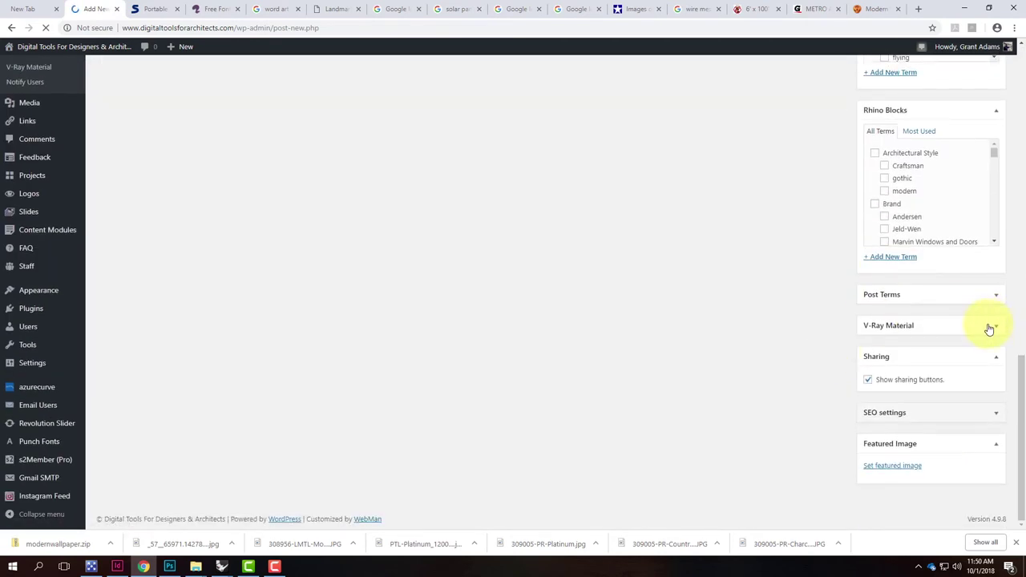
pyautogui.click(996, 326)
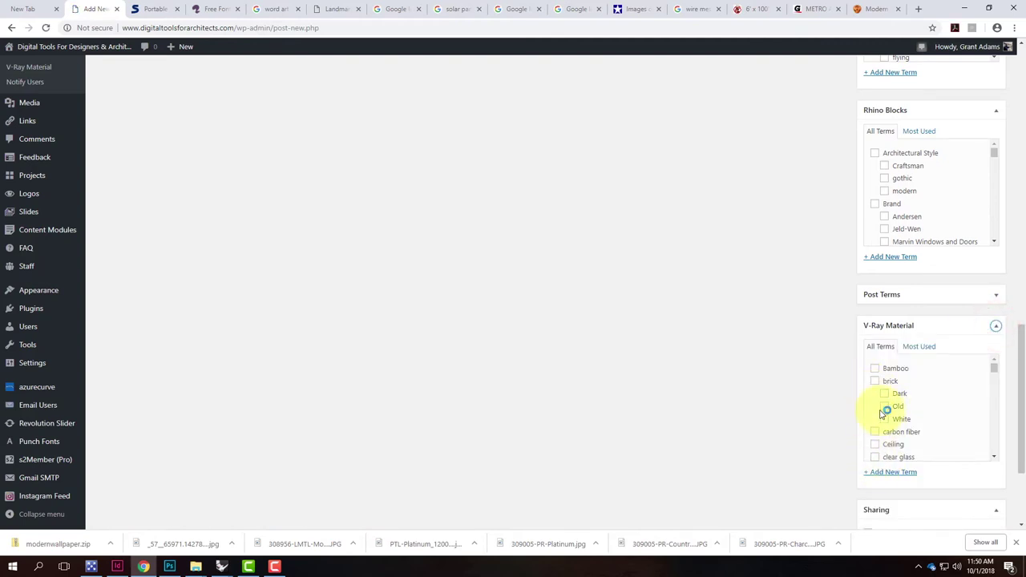
pyautogui.scroll(10, 778, 408)
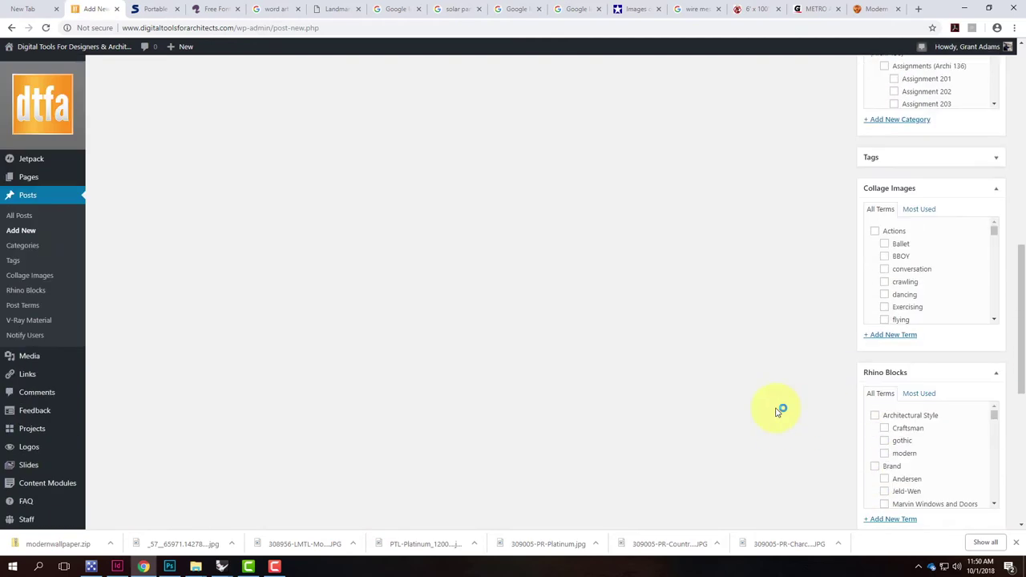
pyautogui.scroll(5, 778, 408)
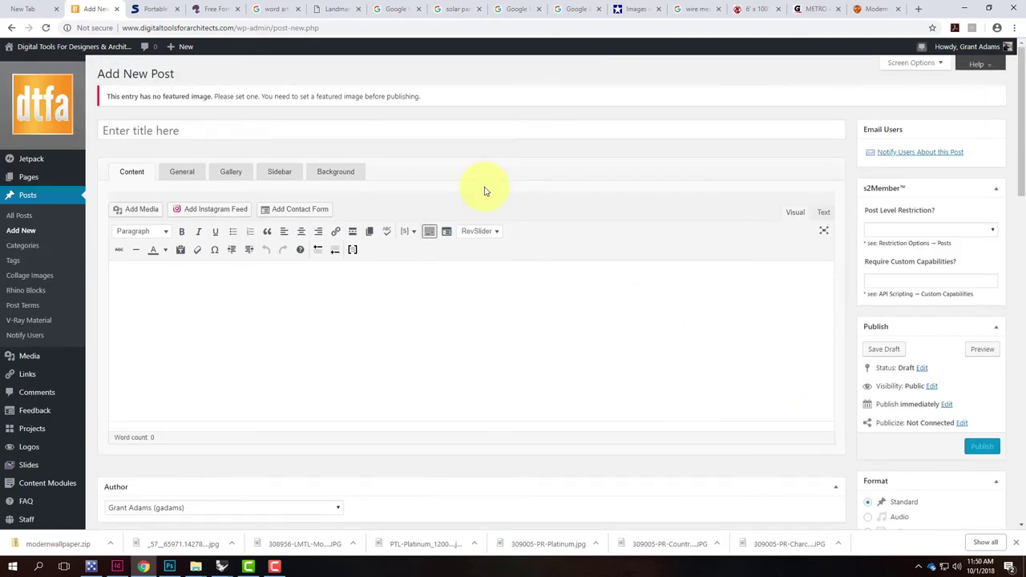
pyautogui.click(12, 27)
# Open the V-Ray Materials Index from the course website's V-Ray Materials Library resources
pyautogui.moveTo(696, 161)
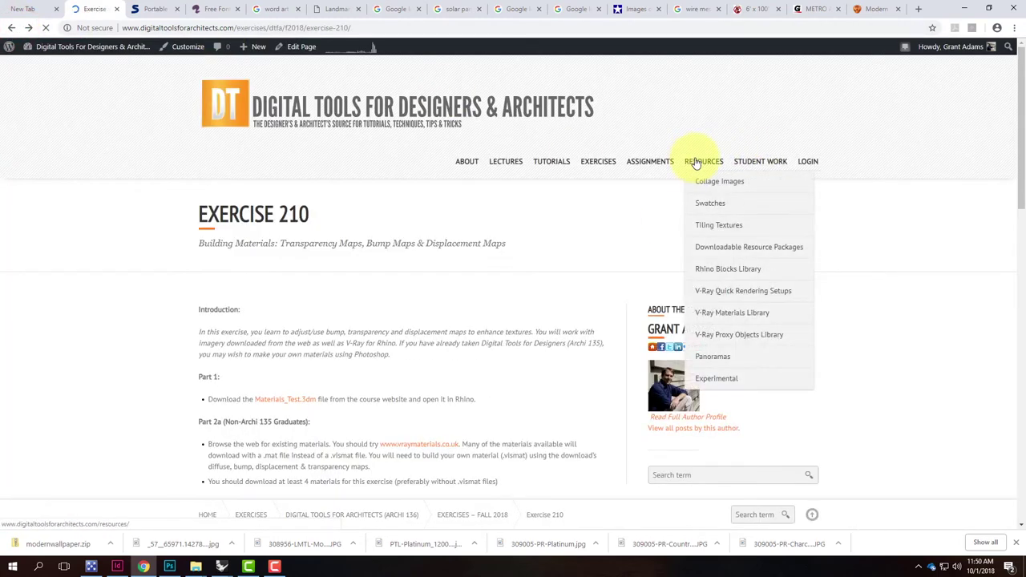
pyautogui.moveTo(717, 317)
pyautogui.click(597, 321)
pyautogui.moveTo(593, 315)
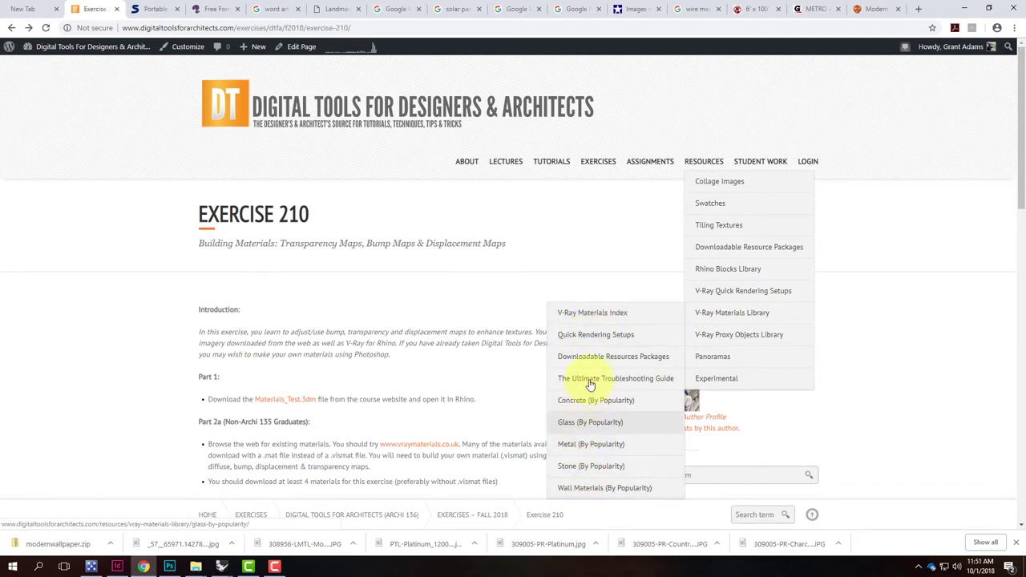
pyautogui.click(589, 314)
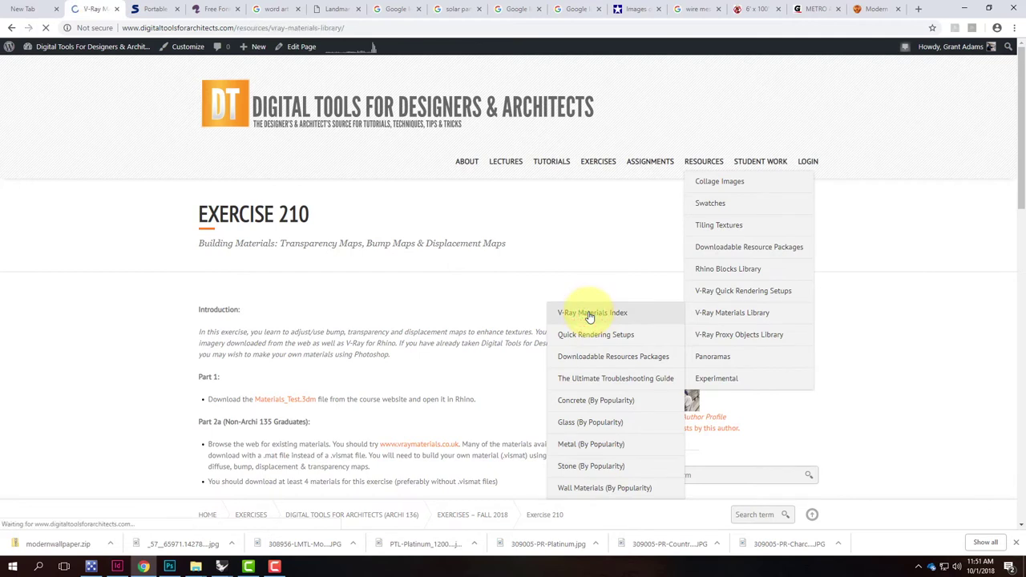
# Look through the brick, concrete and fabric material samples in the V-Ray Materials Library
pyautogui.scroll(-5, 585, 249)
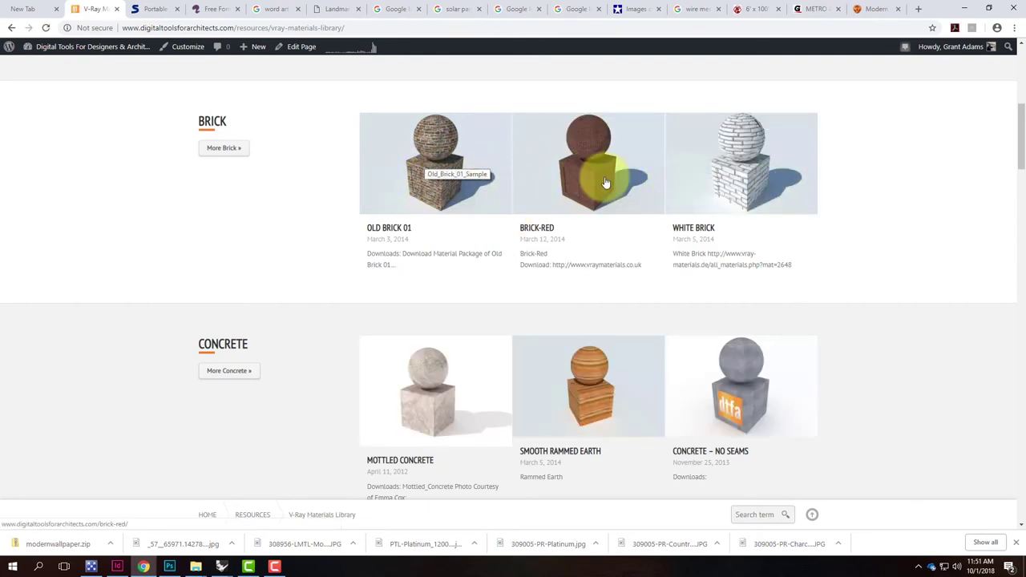
pyautogui.click(725, 172)
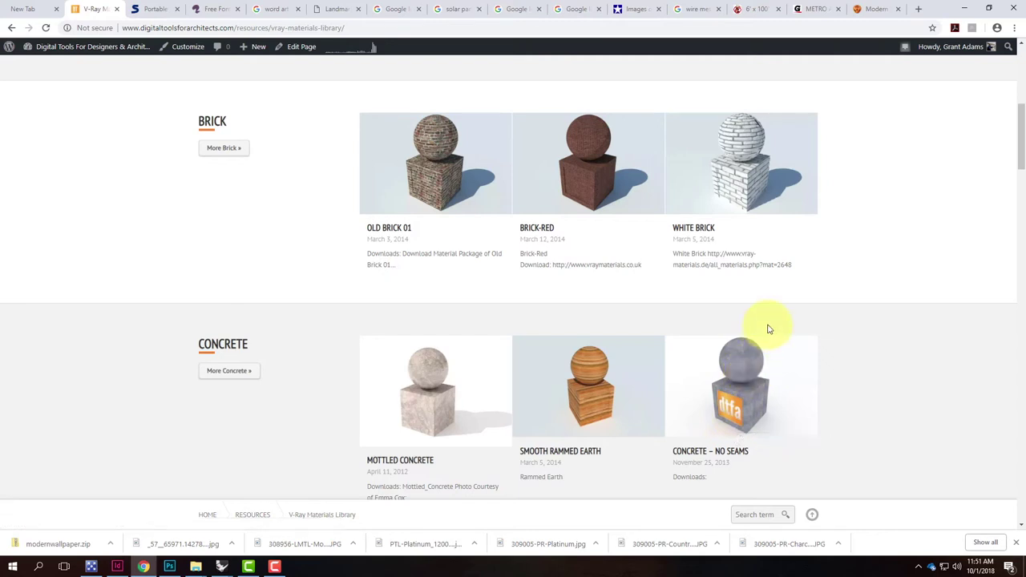
pyautogui.scroll(-5, 617, 268)
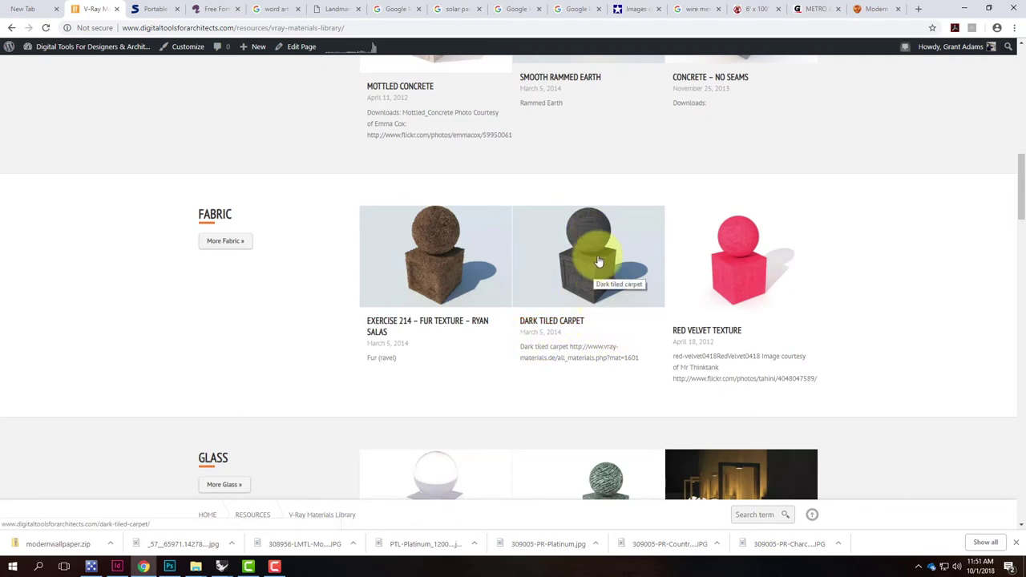
pyautogui.scroll(-1, 441, 286)
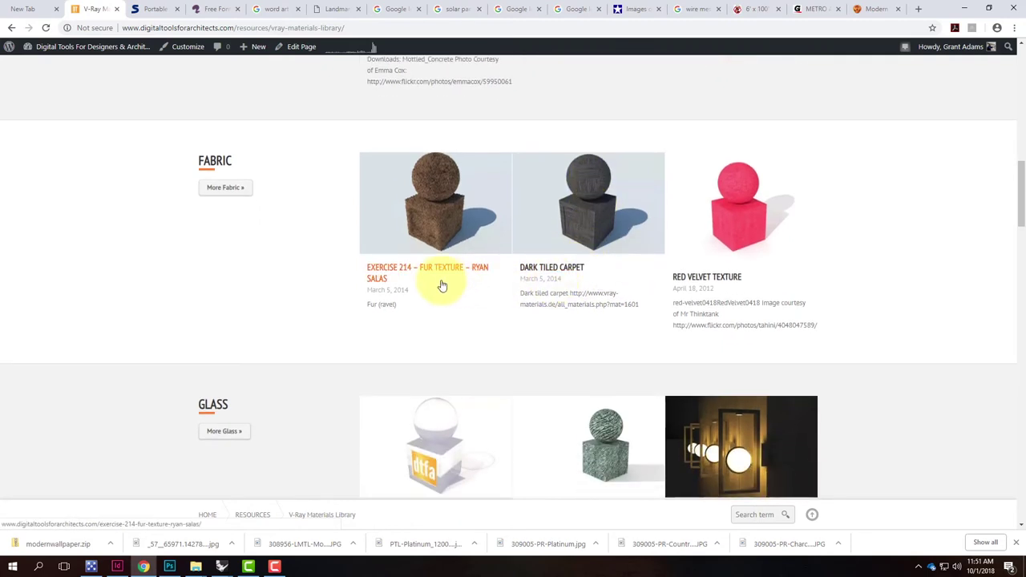
# View the Exercise 214 fur texture post from the Fabric section and go back to the library
pyautogui.click(436, 218)
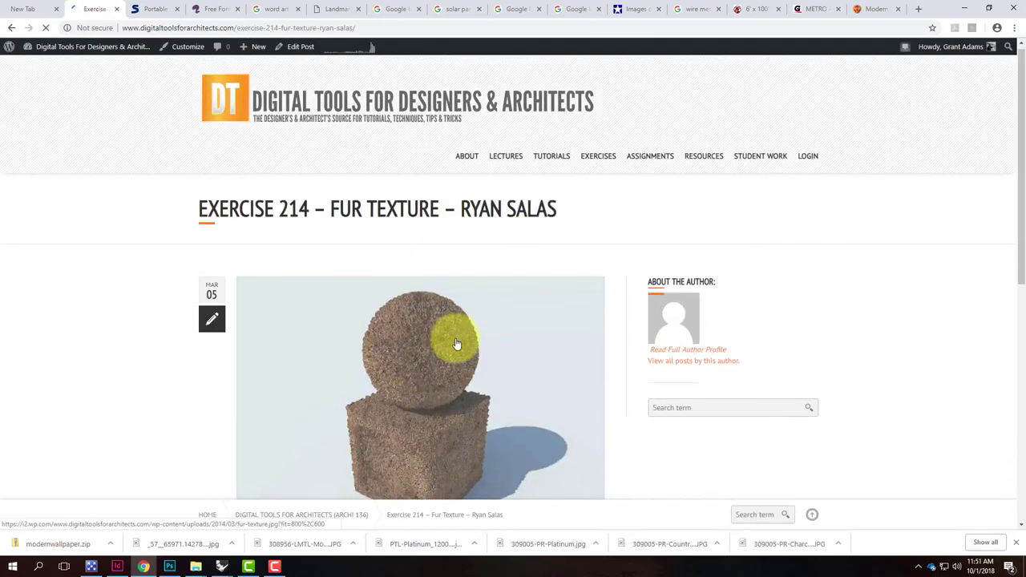
pyautogui.scroll(-2, 455, 344)
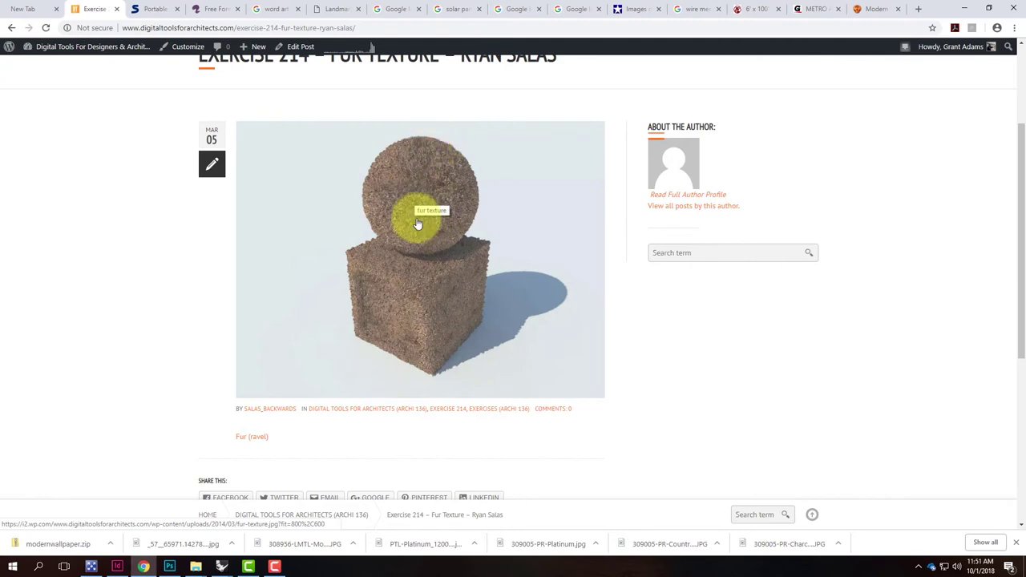
pyautogui.scroll(2, 417, 222)
pyautogui.click(12, 27)
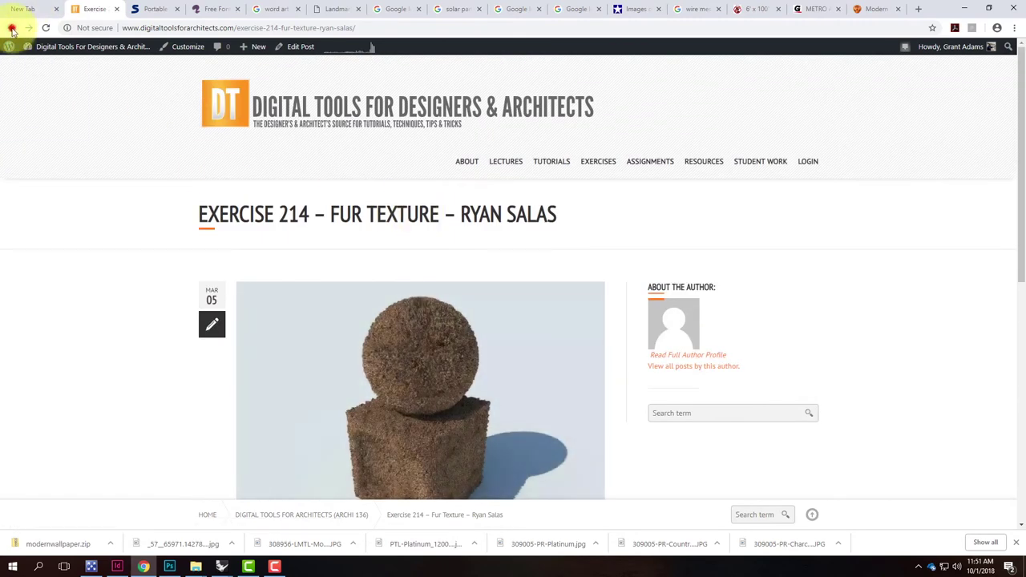
# Look through the glass, landscape, metal, specialty, wall and water material samples, and return to the library's introduction
pyautogui.scroll(-2, 565, 313)
pyautogui.scroll(-5, 568, 273)
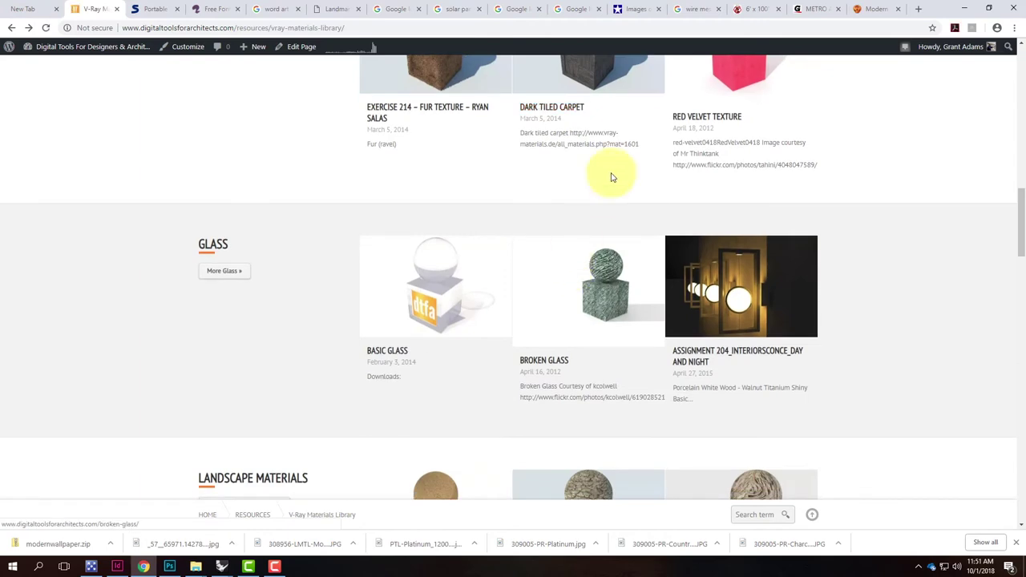
pyautogui.scroll(-7, 794, 173)
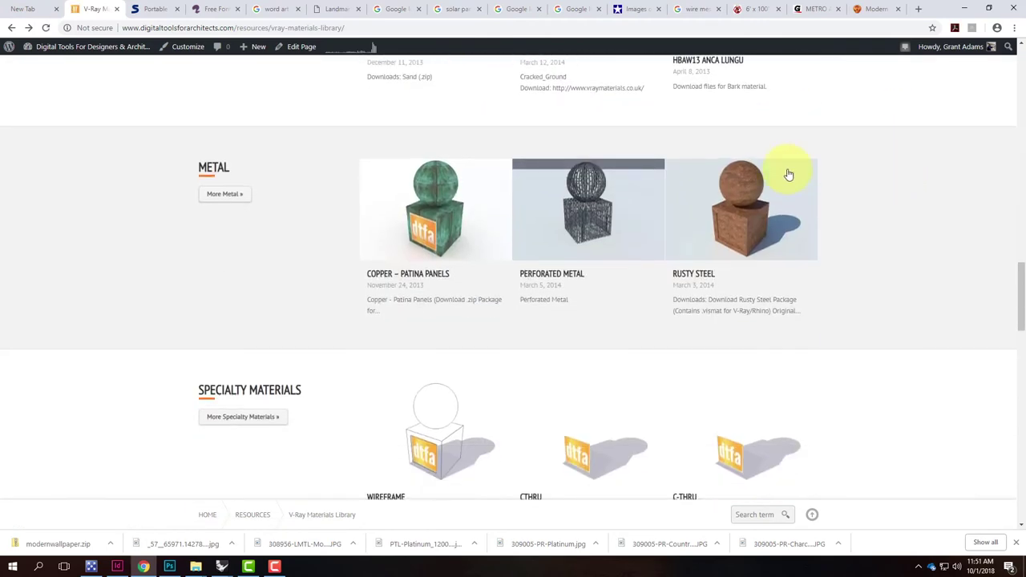
pyautogui.scroll(-3, 789, 173)
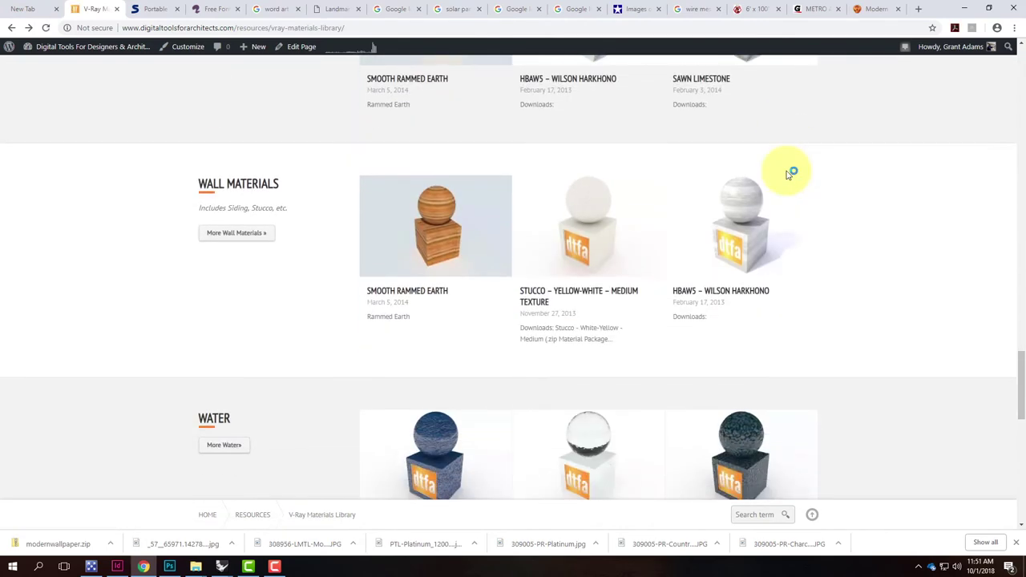
pyautogui.scroll(18, 786, 173)
pyautogui.scroll(8, 777, 174)
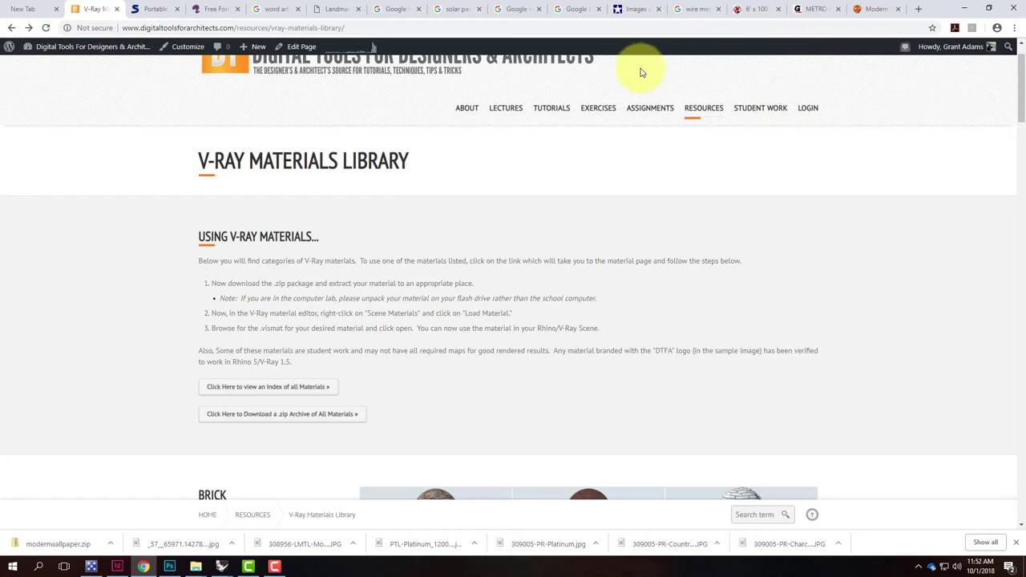
# Preview the Detailed View Solar Panel Texture in the solar panel image results and check the Larger than size filter options
pyautogui.click(456, 9)
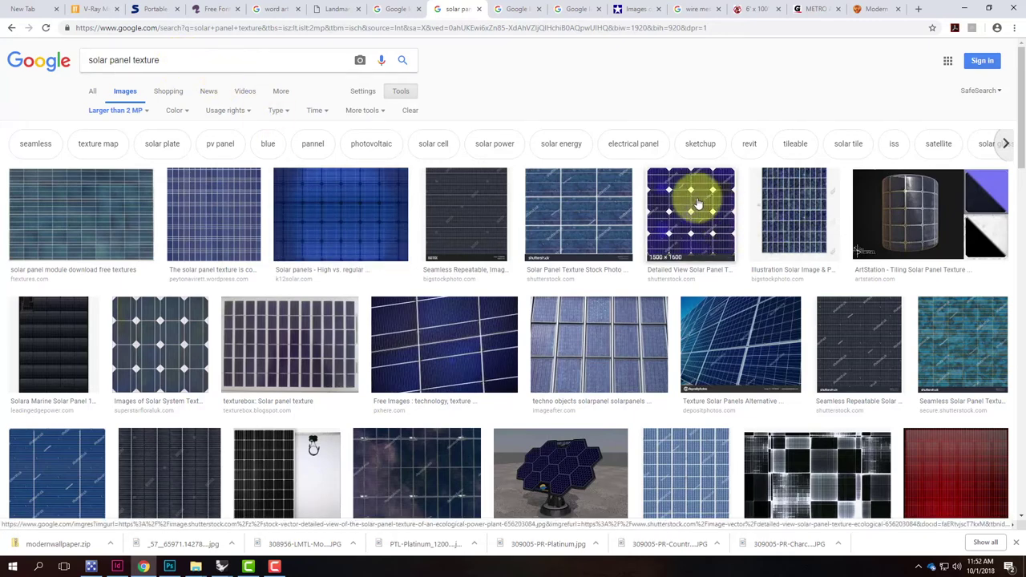
pyautogui.click(693, 204)
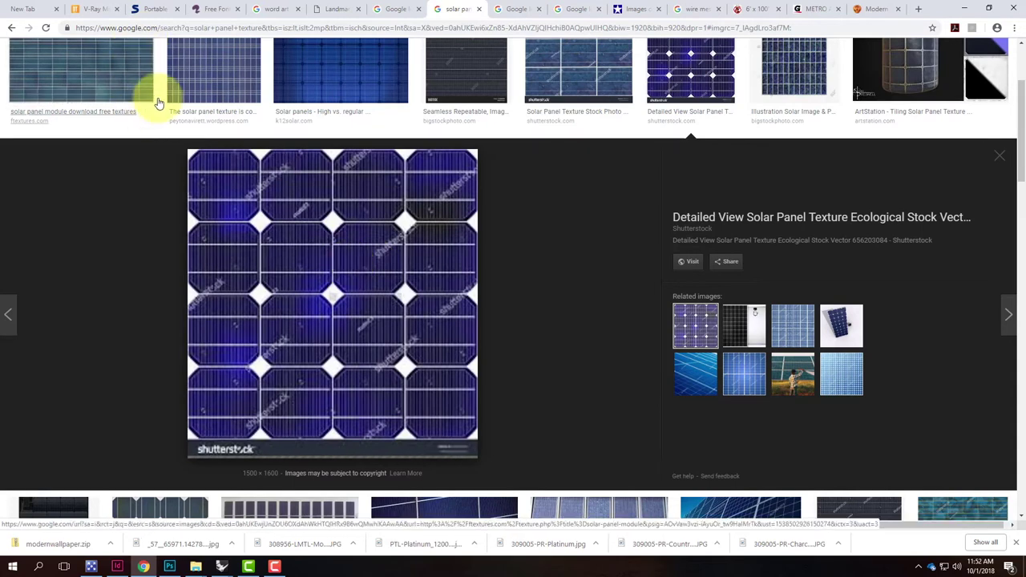
pyautogui.scroll(3, 201, 143)
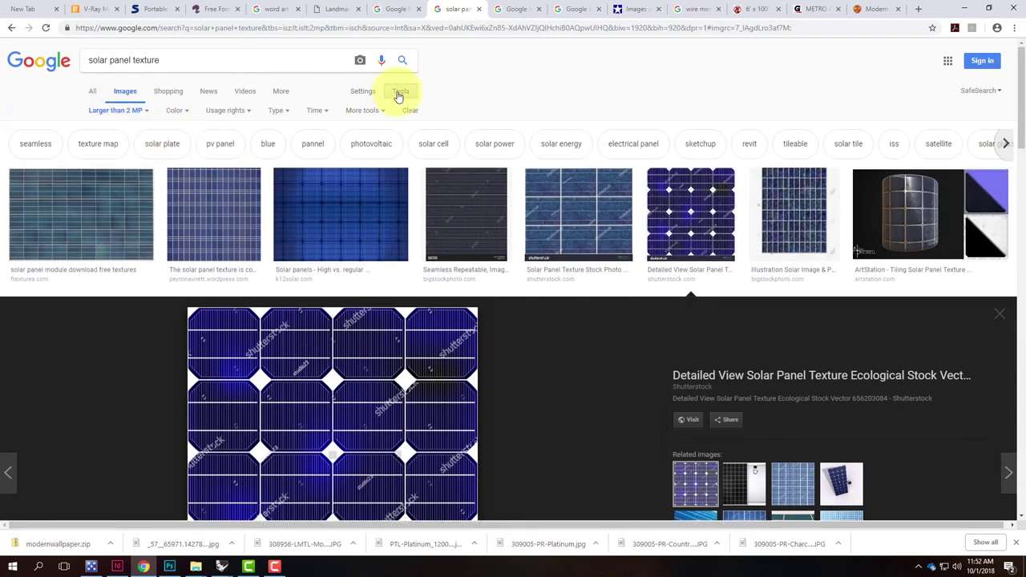
pyautogui.click(401, 91)
pyautogui.click(405, 91)
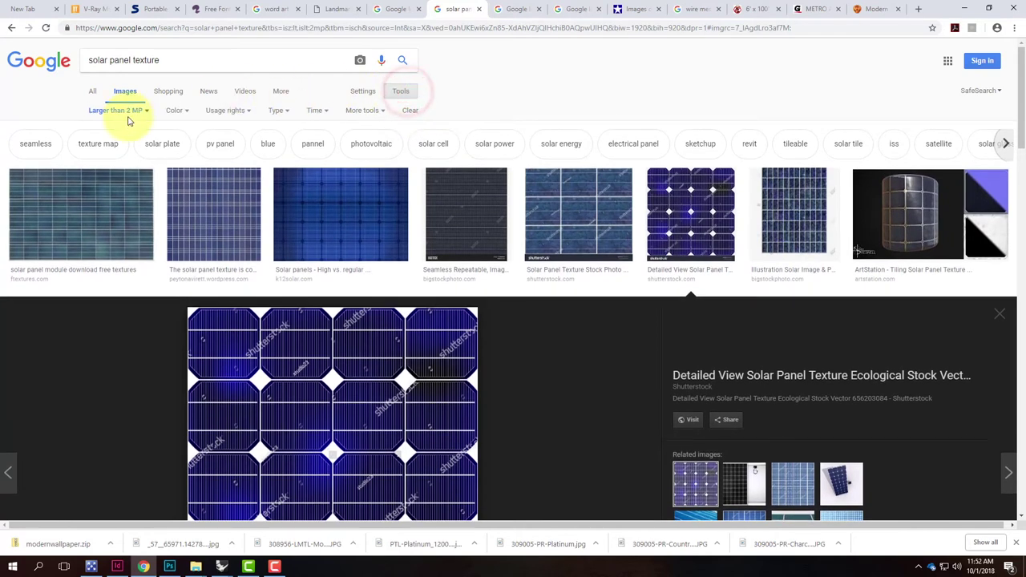
pyautogui.click(128, 116)
pyautogui.moveTo(126, 190)
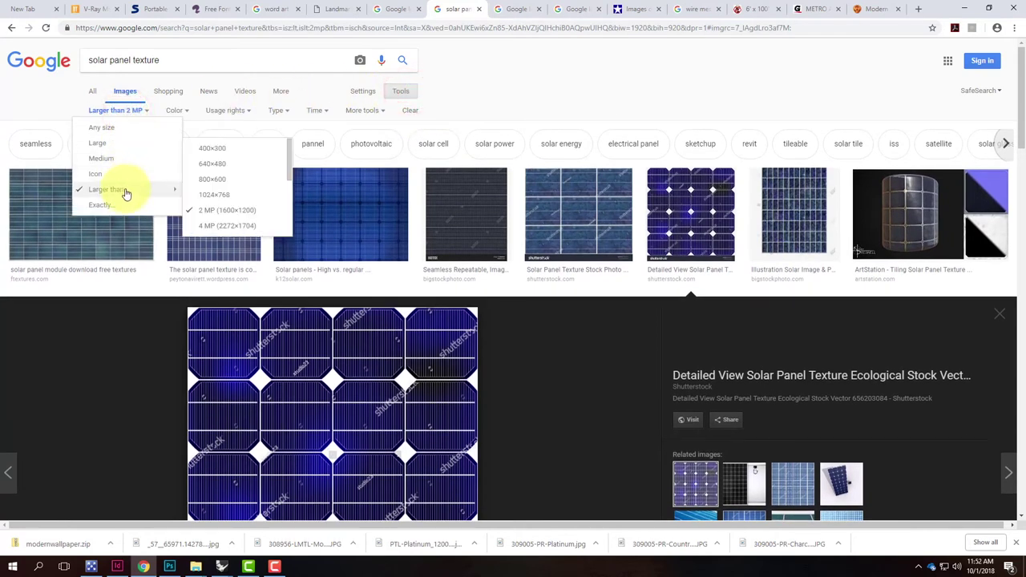
pyautogui.click(488, 76)
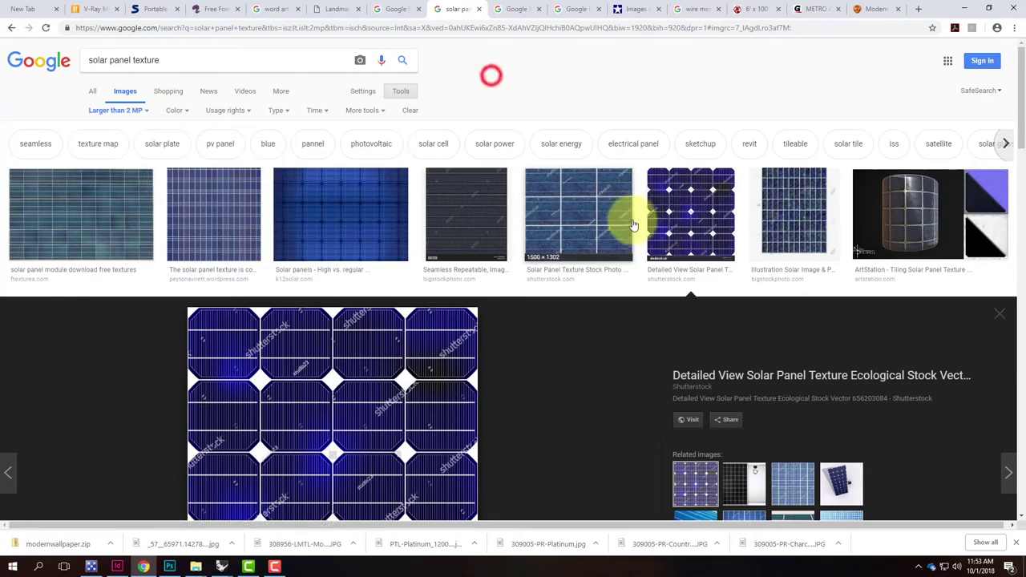
# Browse further solar panel texture results and preview the close-up panel photo from recyclingtrade.blogspot.com
pyautogui.scroll(-4, 630, 229)
pyautogui.scroll(-10, 630, 233)
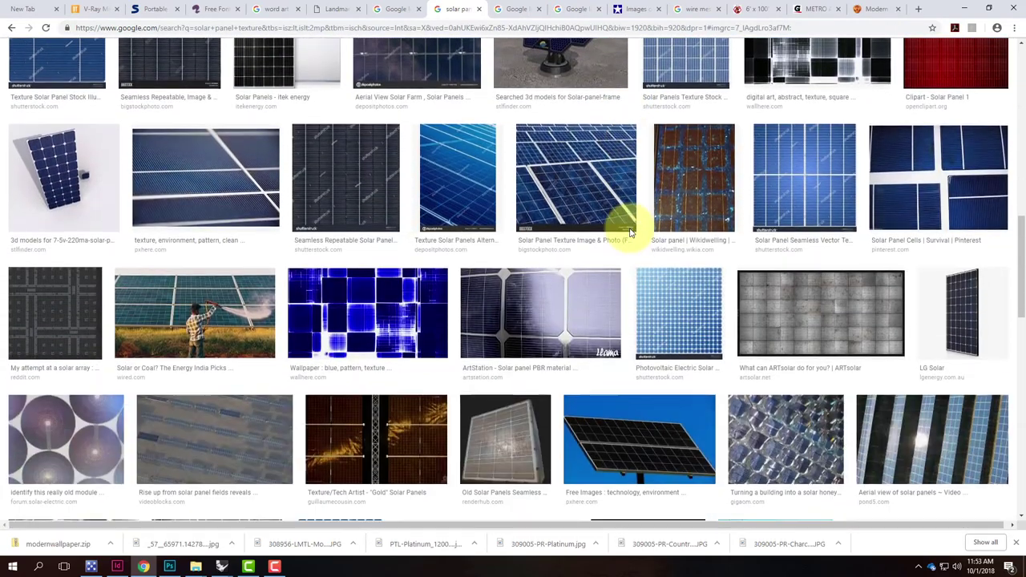
pyautogui.scroll(2, 630, 234)
pyautogui.scroll(-5, 630, 232)
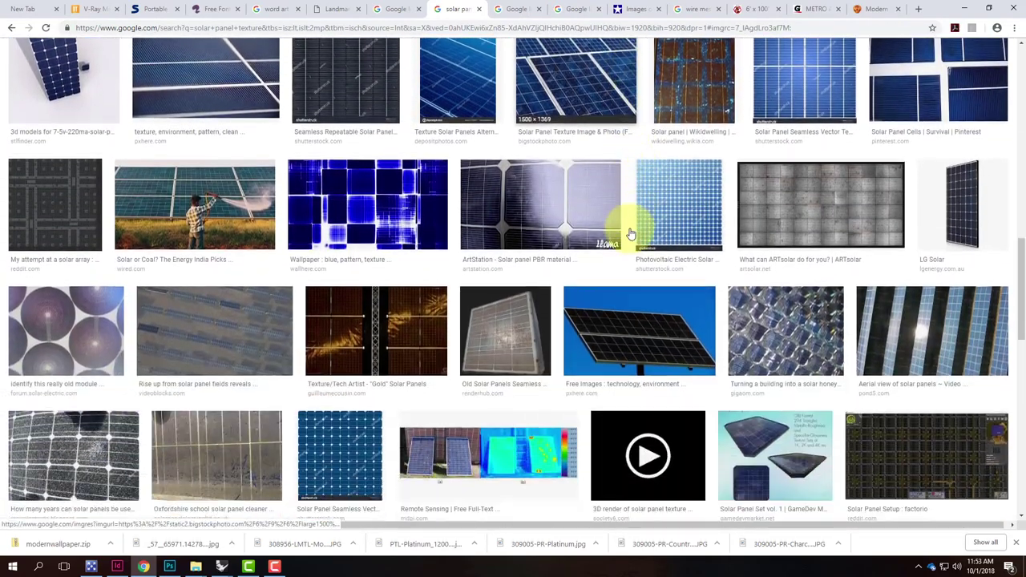
pyautogui.scroll(-5, 629, 228)
pyautogui.scroll(3, 629, 228)
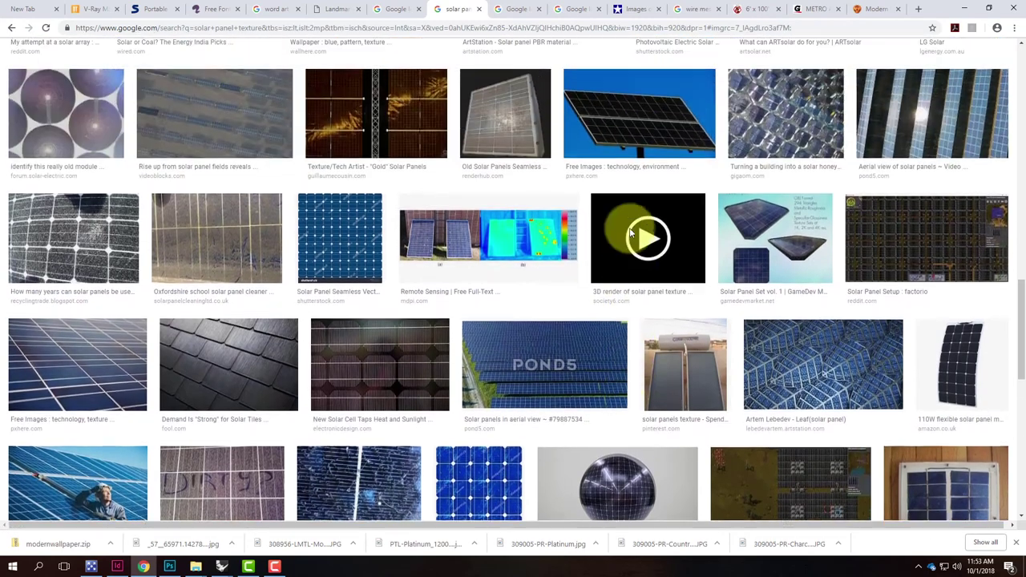
pyautogui.click(61, 233)
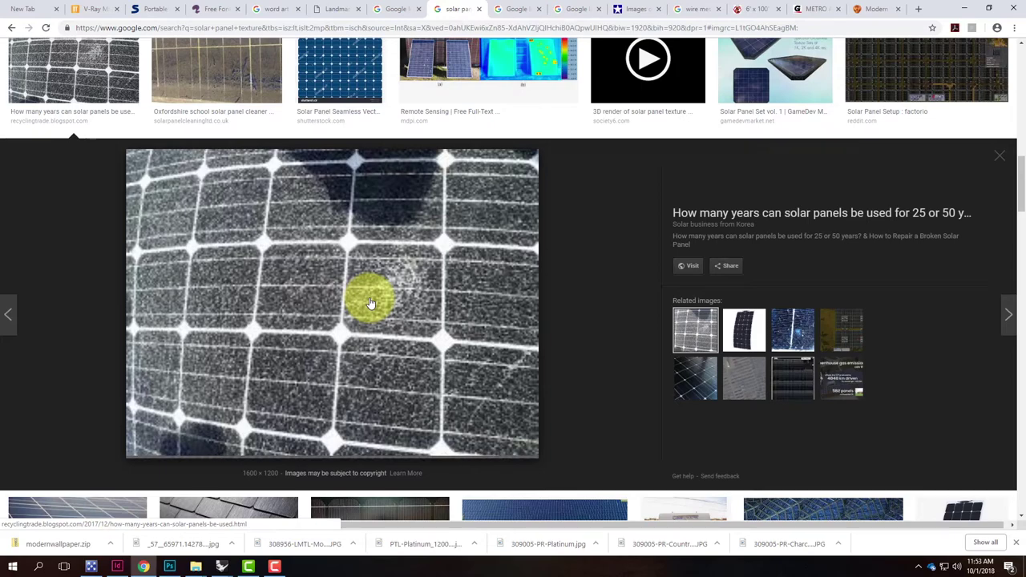
# Go back to the solar panel results filtered to larger than 4 MP and look through them
pyautogui.click(11, 27)
pyautogui.scroll(-10, 422, 347)
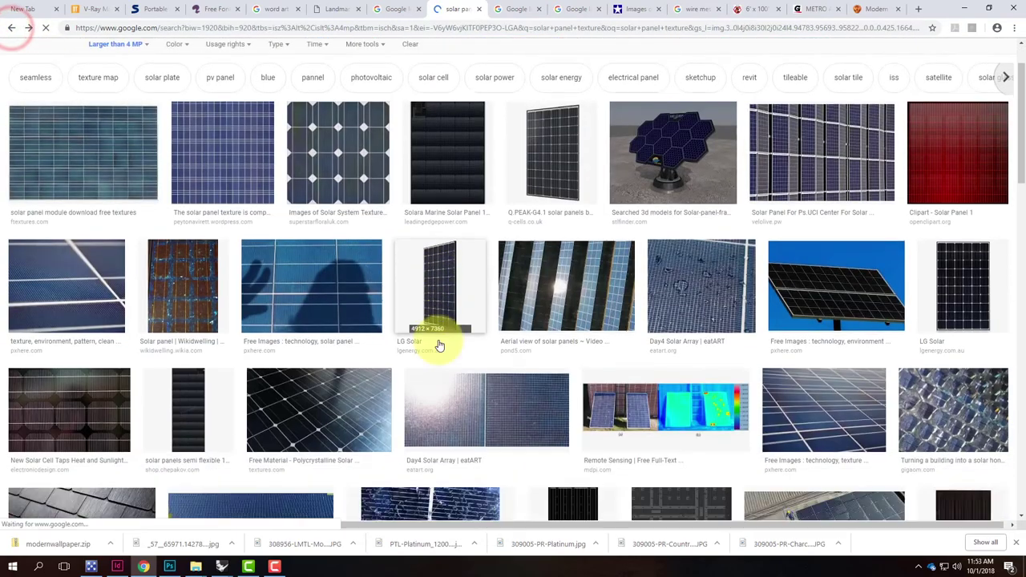
pyautogui.scroll(-12, 442, 341)
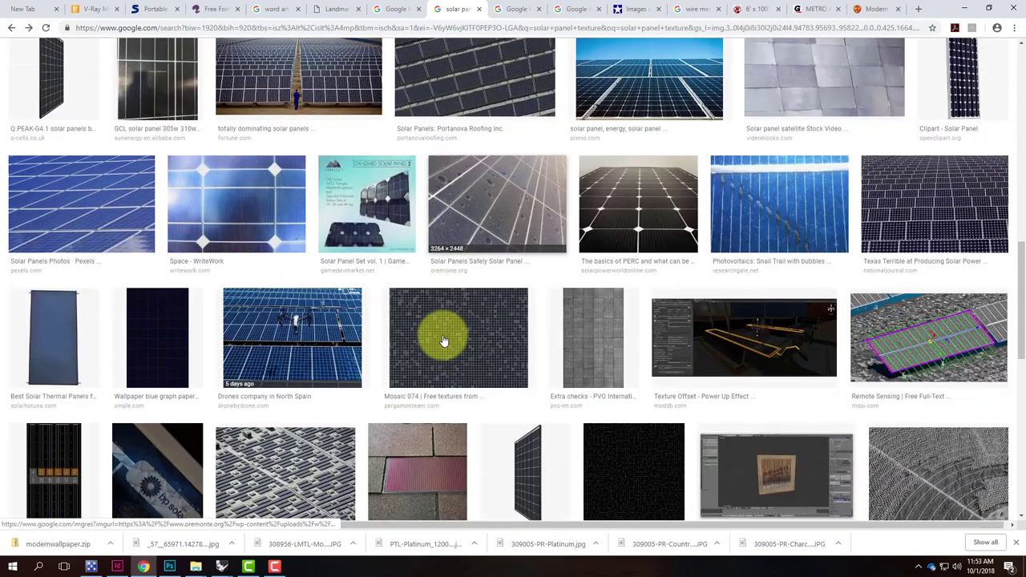
pyautogui.scroll(-7, 442, 341)
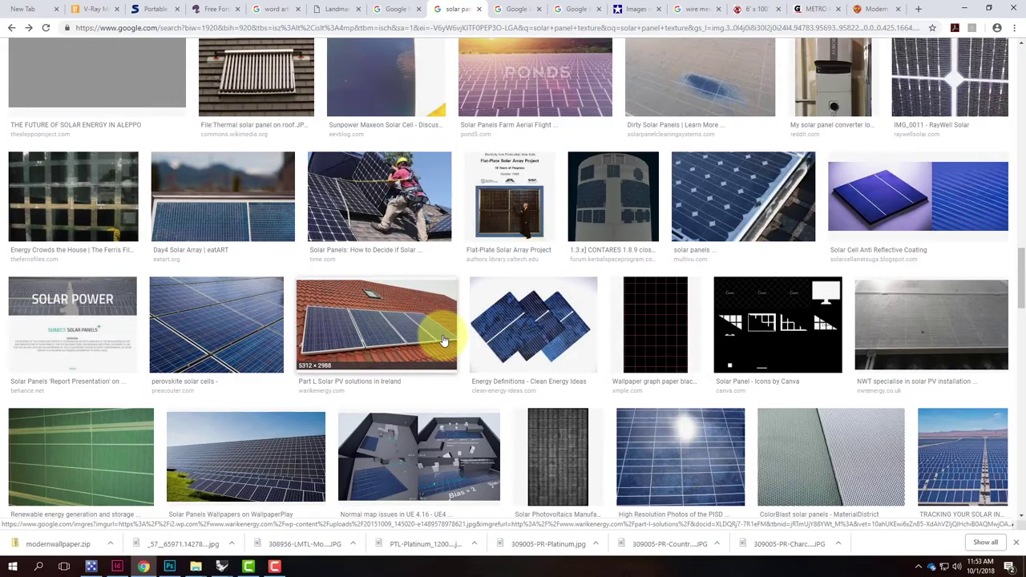
pyautogui.scroll(15, 443, 341)
pyautogui.scroll(2, 443, 341)
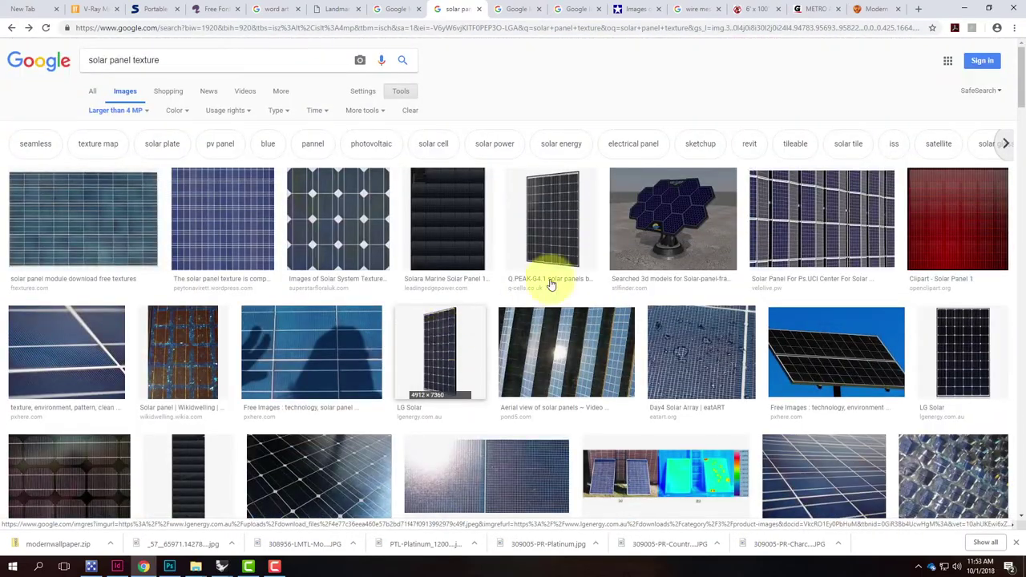
# Close the V-Ray material editor in Rhino and return to the browser
pyautogui.click(964, 7)
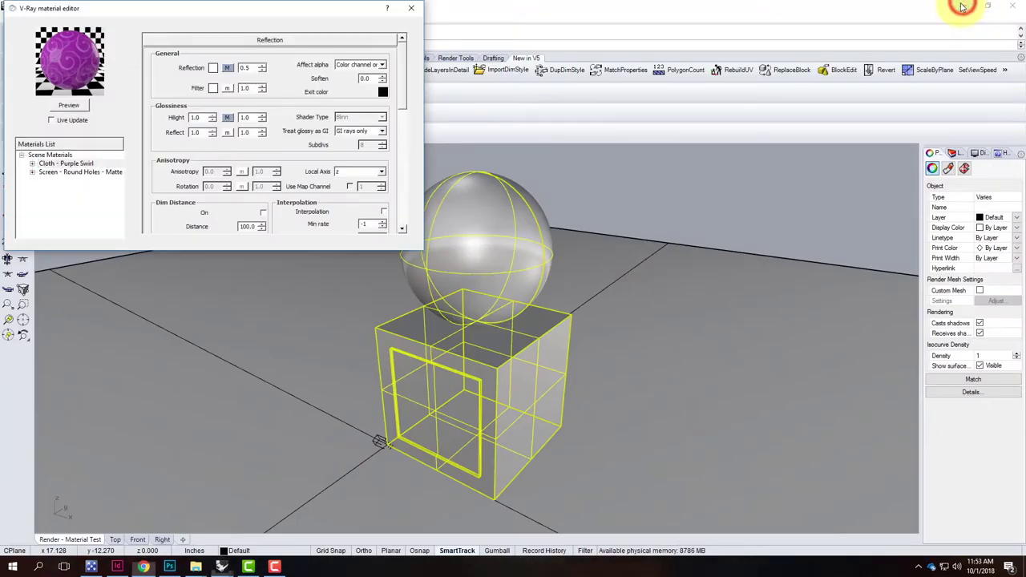
pyautogui.click(412, 7)
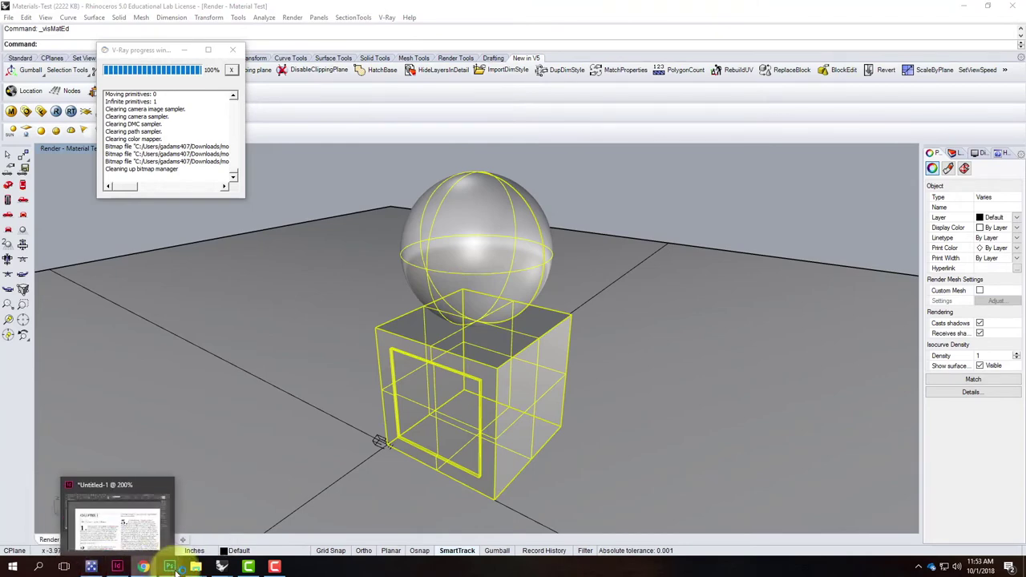
pyautogui.click(143, 566)
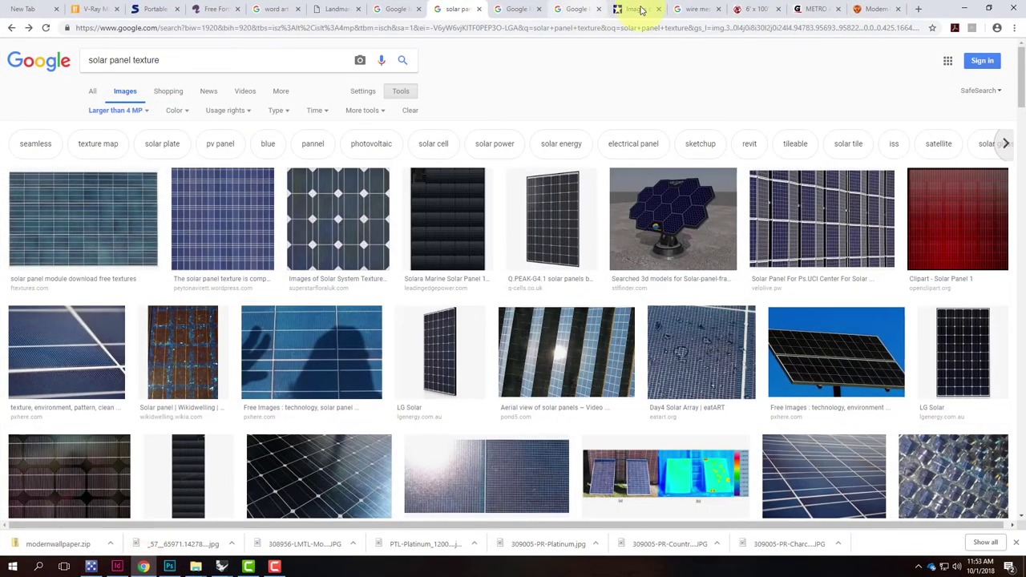
# Review the open solar panel image previews and the Prime Roofing shingle texture
pyautogui.click(501, 9)
pyautogui.click(582, 9)
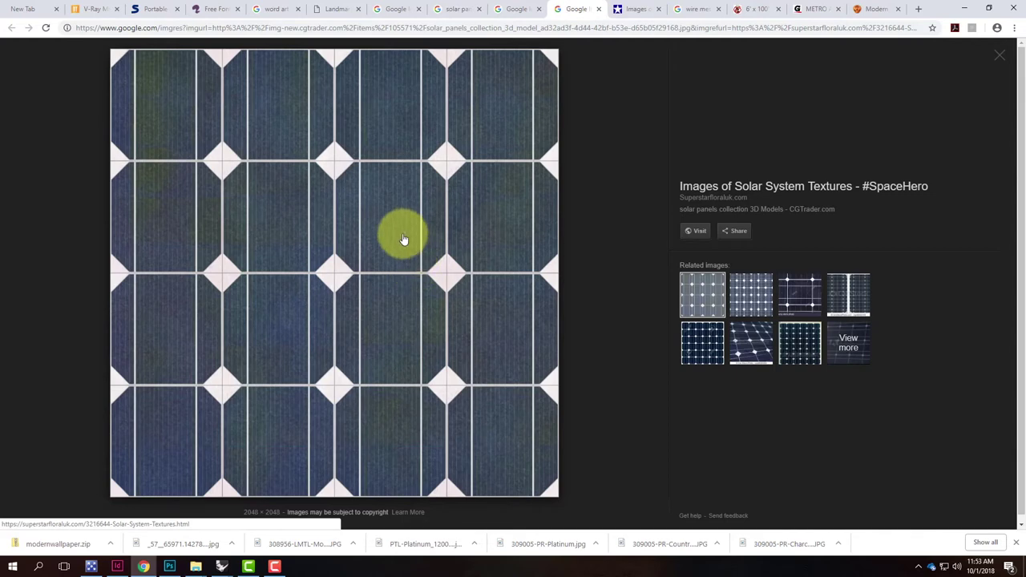
pyautogui.click(649, 8)
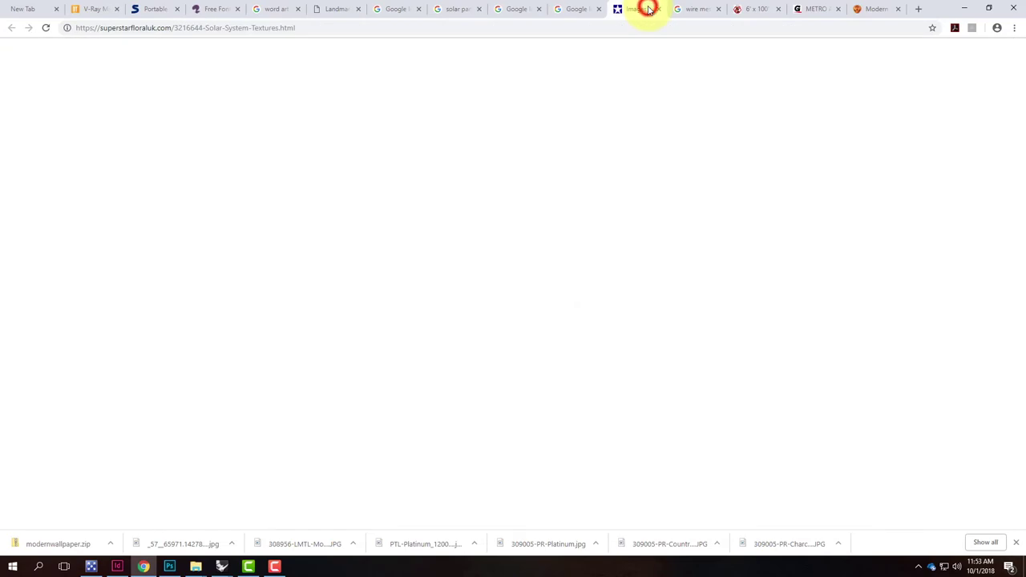
pyautogui.click(577, 8)
pyautogui.click(517, 9)
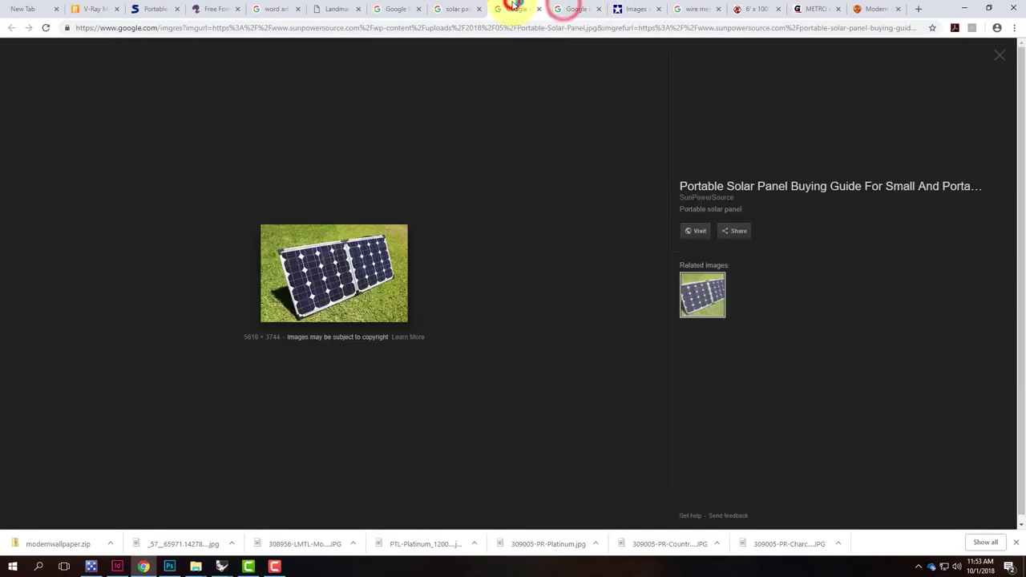
pyautogui.click(456, 8)
pyautogui.click(393, 8)
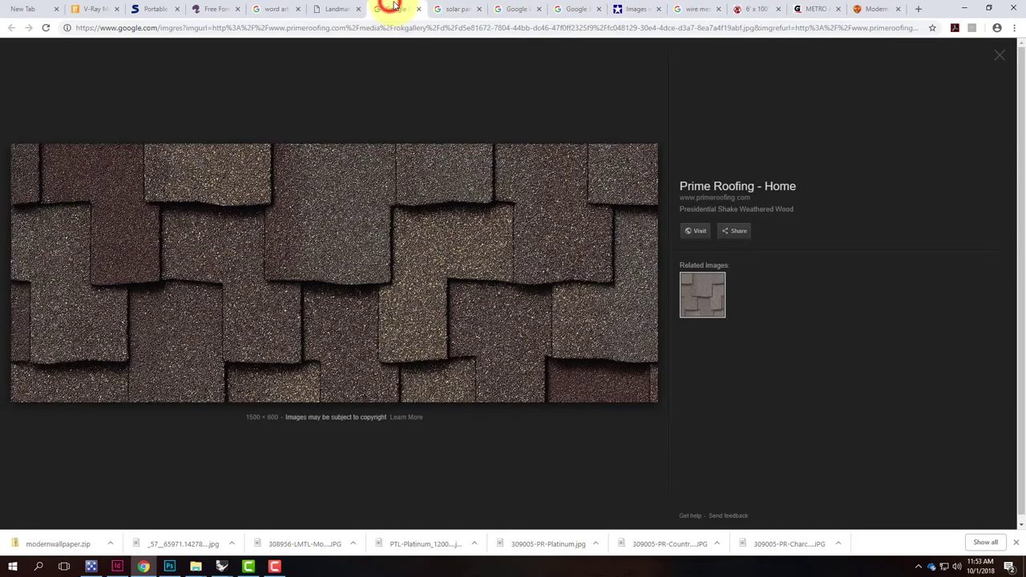
# Review the open wire mesh, welded wire fence, METRO and Modern Wallpaper material pages
pyautogui.click(695, 8)
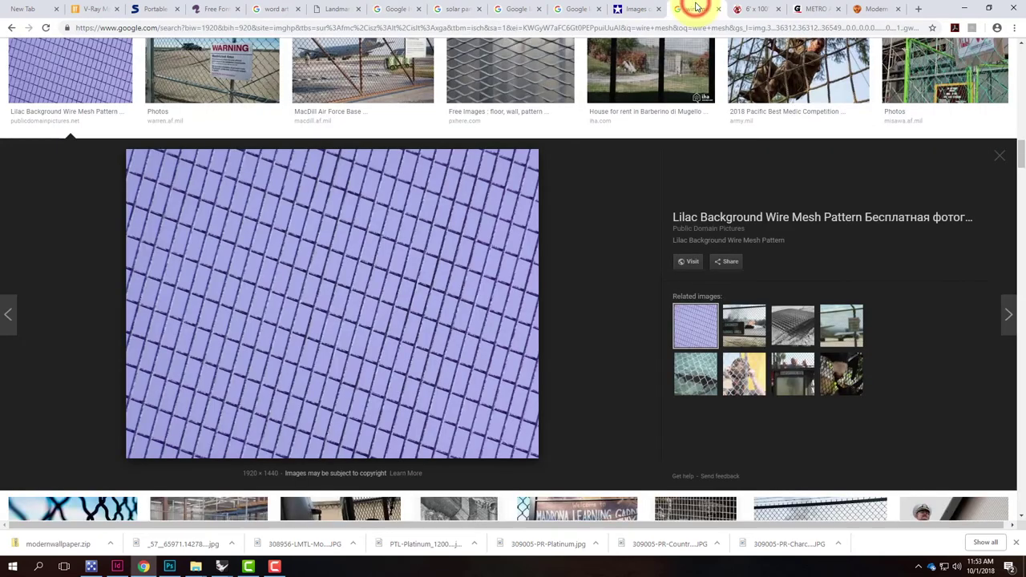
pyautogui.click(762, 8)
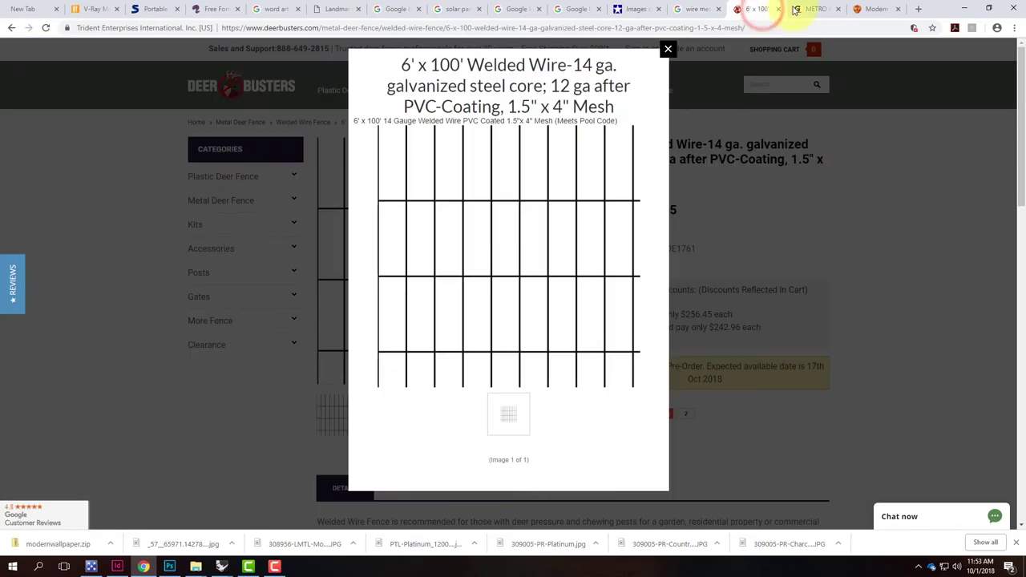
pyautogui.click(811, 8)
pyautogui.click(884, 9)
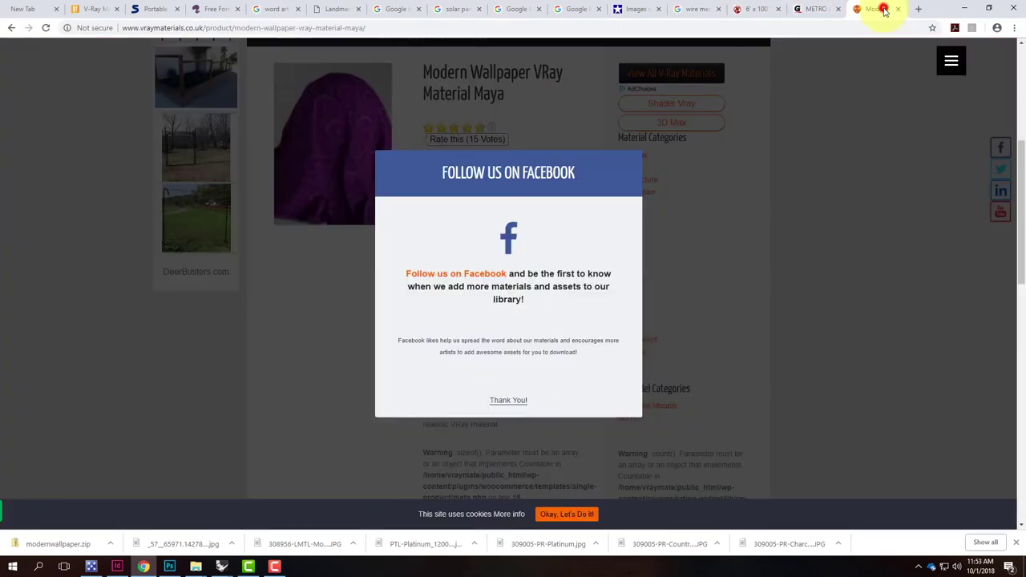
# View the Solar System Textures page and return to the start of the wire mesh image results
pyautogui.click(637, 7)
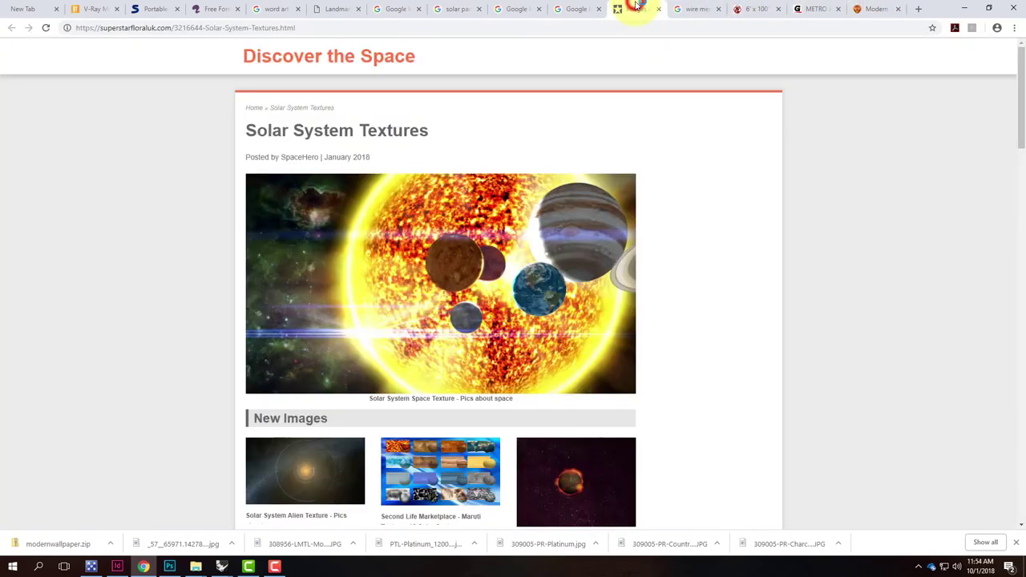
pyautogui.click(559, 7)
pyautogui.click(685, 7)
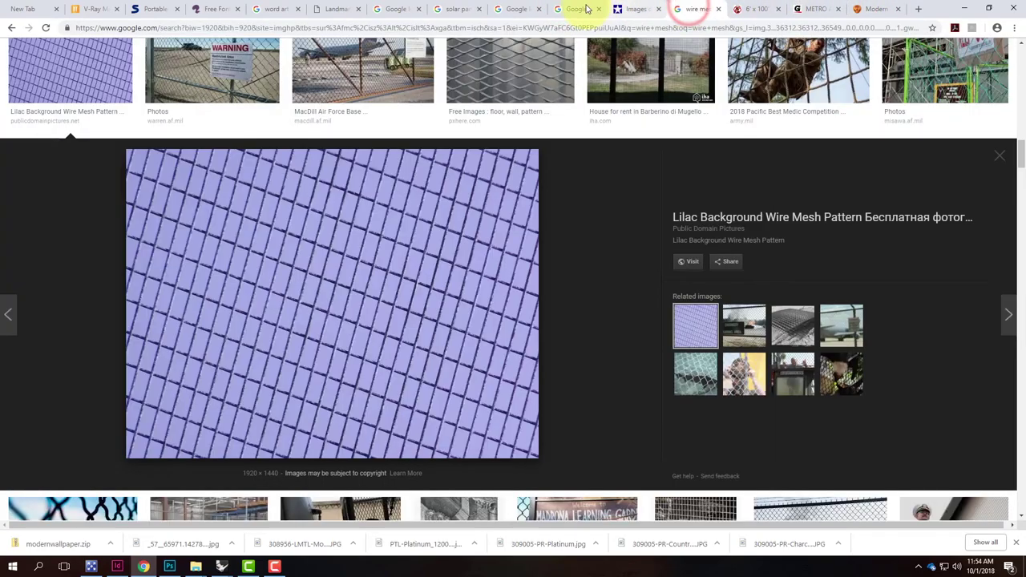
pyautogui.scroll(15, 523, 80)
pyautogui.scroll(10, 522, 80)
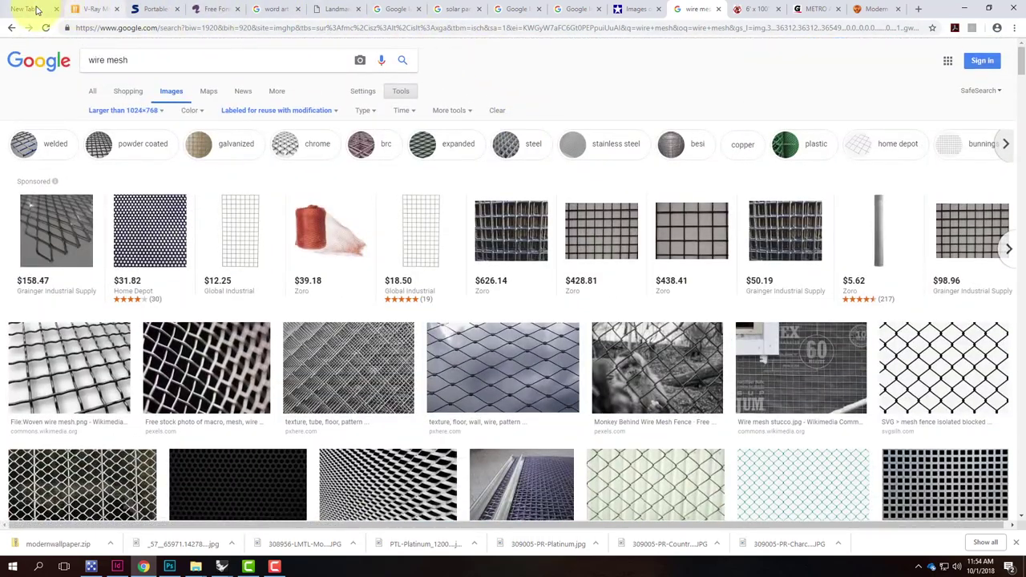
# Minimize the browser, Rhino and V-Ray progress windows to reach the desktop, and point out the saved wire grid image file
pyautogui.click(36, 10)
pyautogui.click(966, 8)
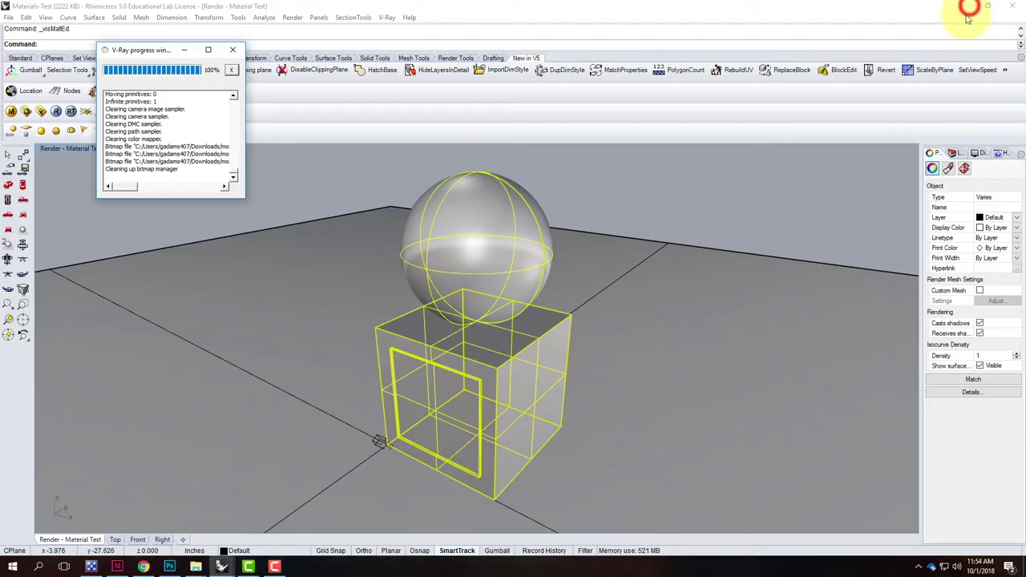
pyautogui.click(969, 8)
pyautogui.click(976, 8)
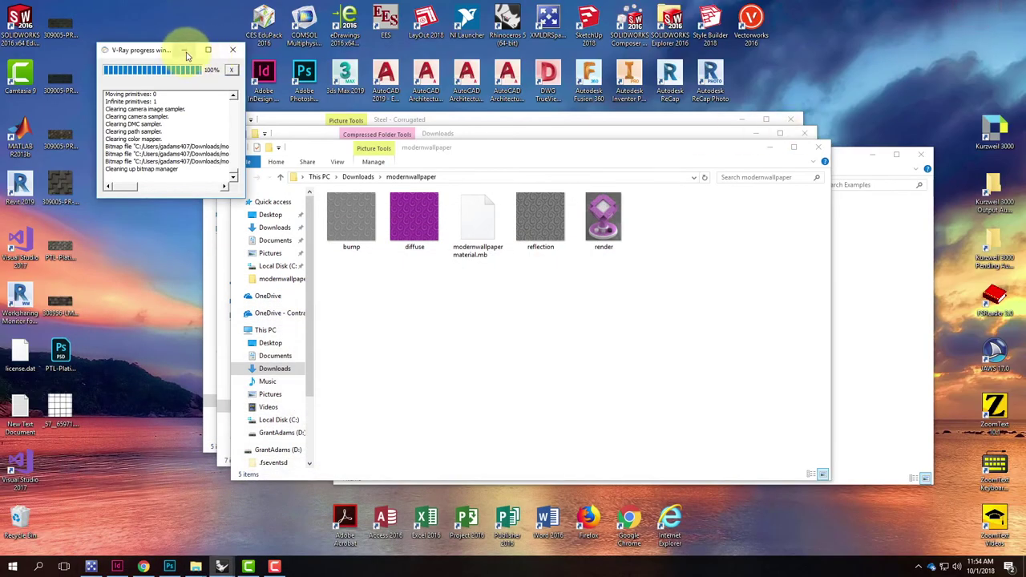
pyautogui.click(185, 53)
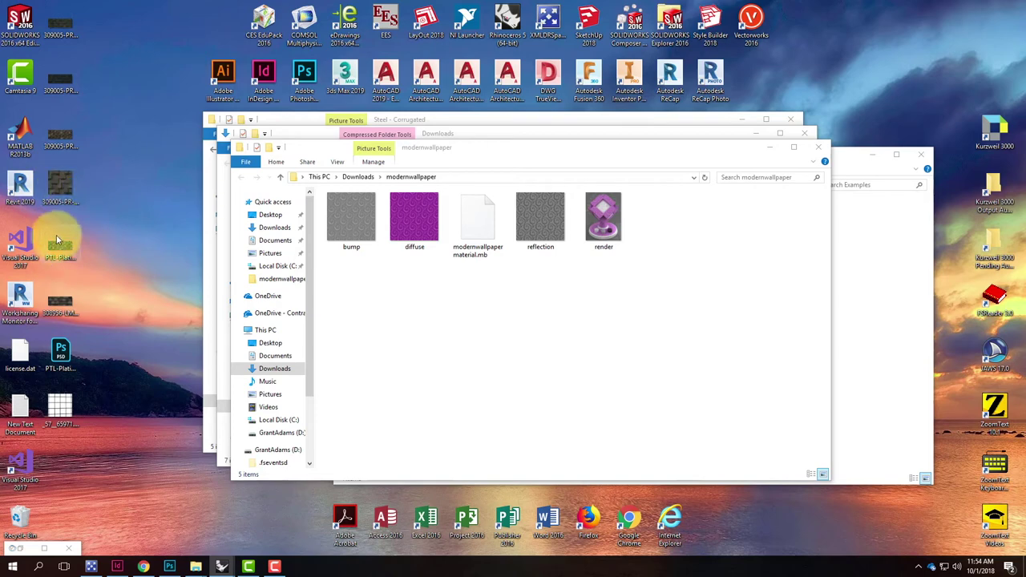
pyautogui.click(60, 407)
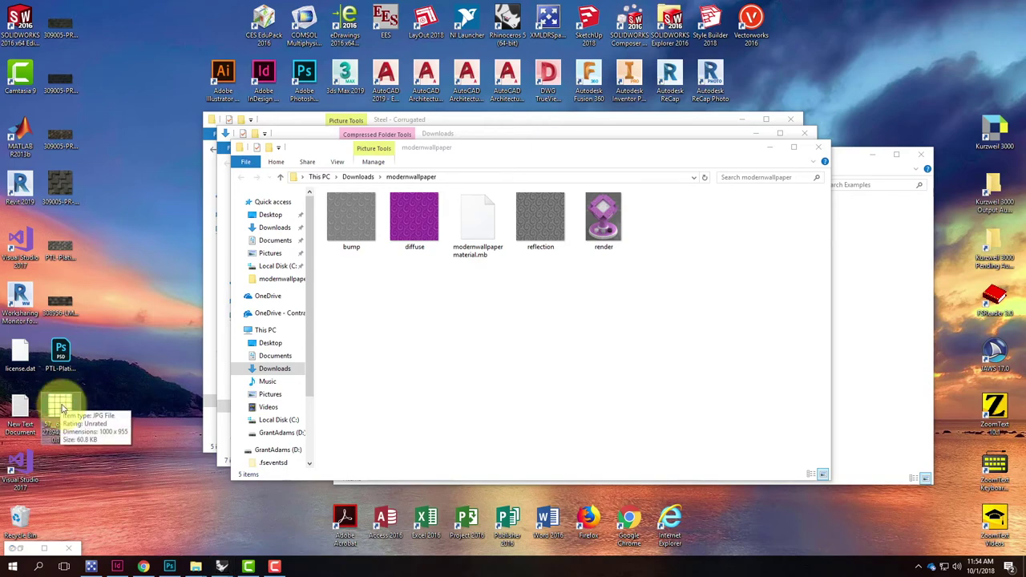
# Open the wire grid JPG from the desktop as a new document in Photoshop
pyautogui.moveTo(62, 409); pyautogui.dragTo(194, 567)
pyautogui.moveTo(192, 563); pyautogui.dragTo(196, 565)
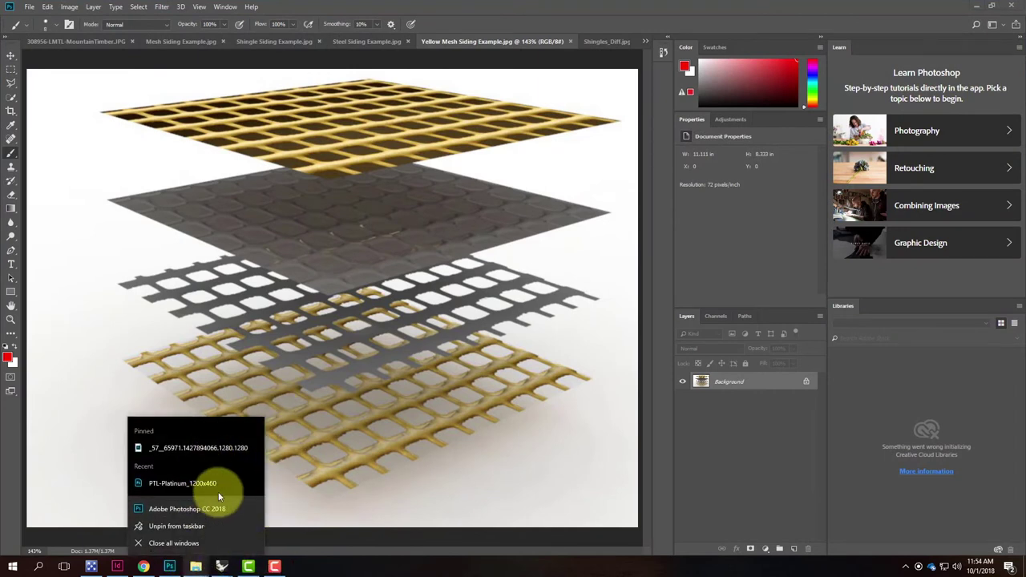
pyautogui.click(171, 565)
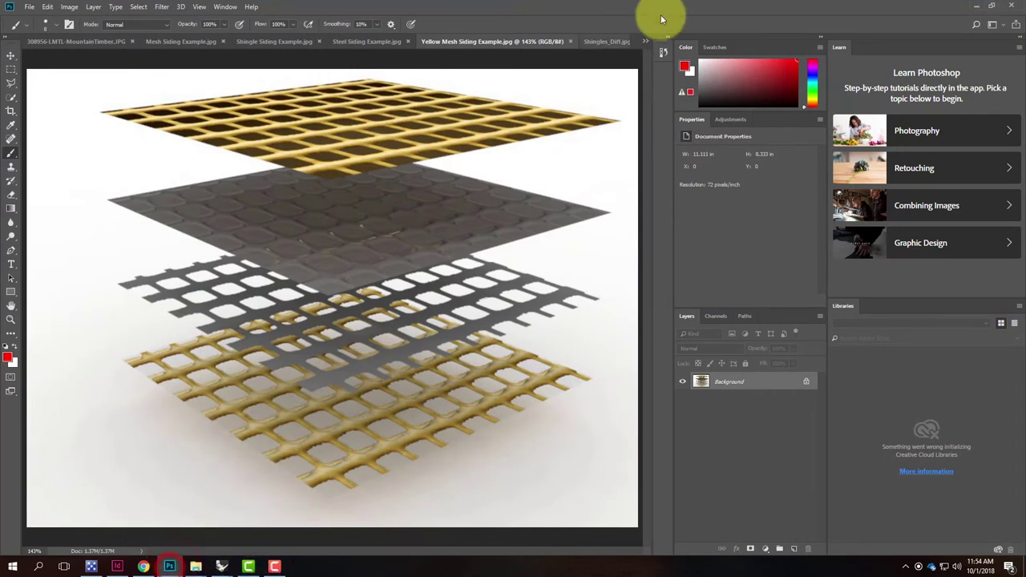
pyautogui.click(976, 6)
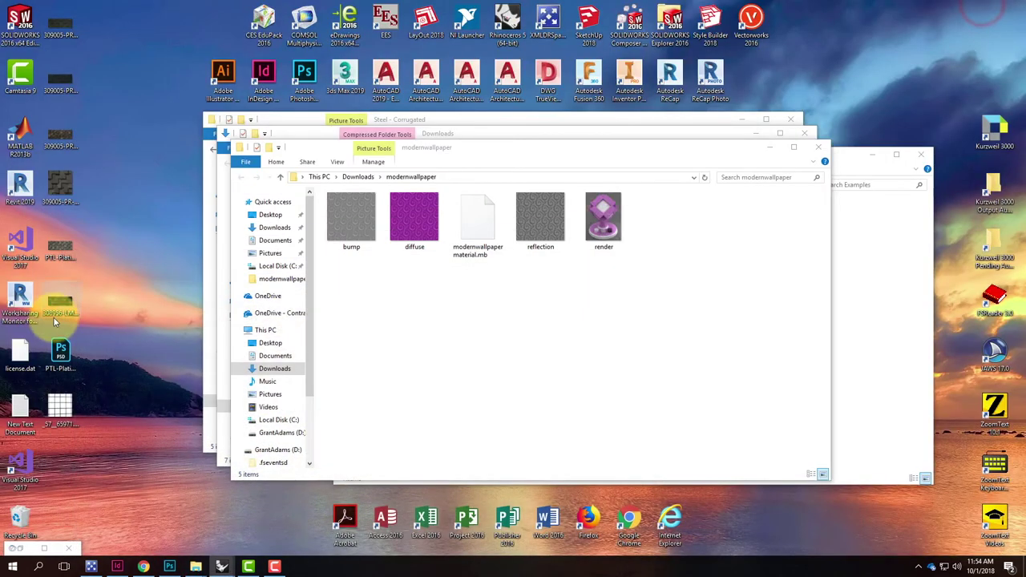
pyautogui.moveTo(60, 406); pyautogui.dragTo(303, 77)
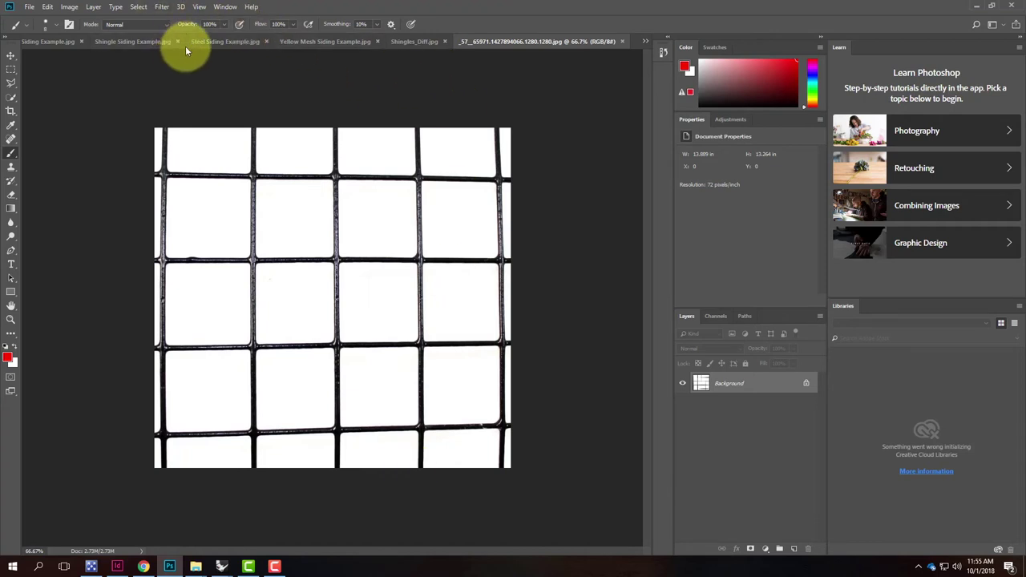
# Show the rulers and place a vertical guide along the second vertical wire and a horizontal guide along the lowest horizontal wire
pyautogui.click(200, 8)
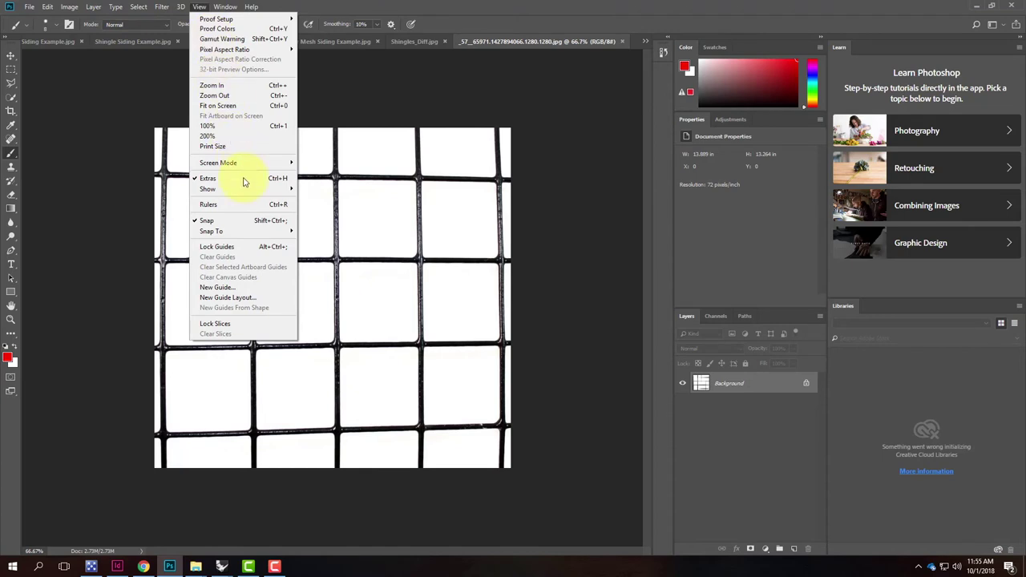
pyautogui.click(241, 204)
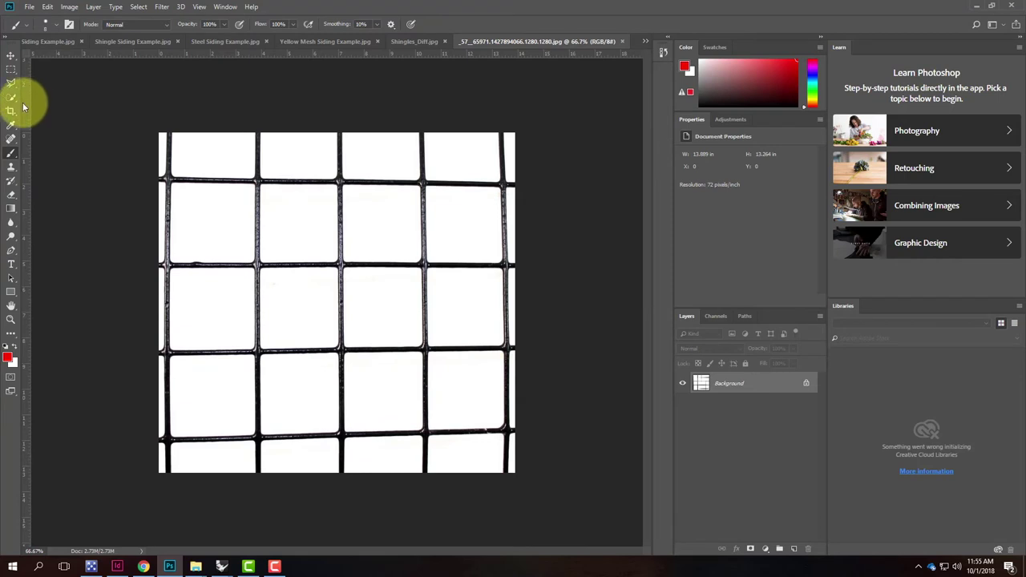
pyautogui.moveTo(24, 108); pyautogui.dragTo(258, 96)
pyautogui.moveTo(281, 53); pyautogui.dragTo(355, 440)
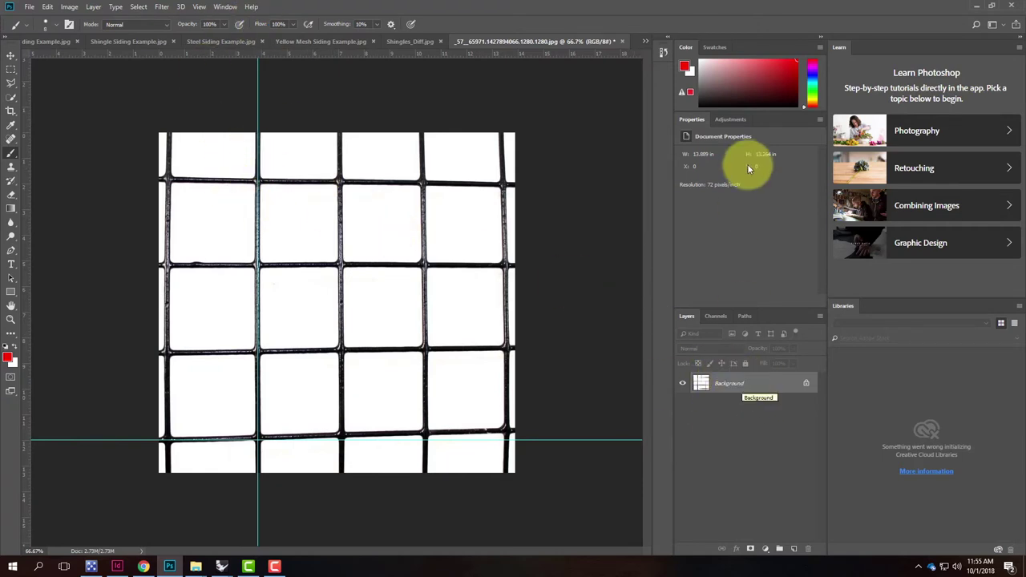
# Convert the locked Background into a regular layer named Layer 0
pyautogui.rightClick(726, 388)
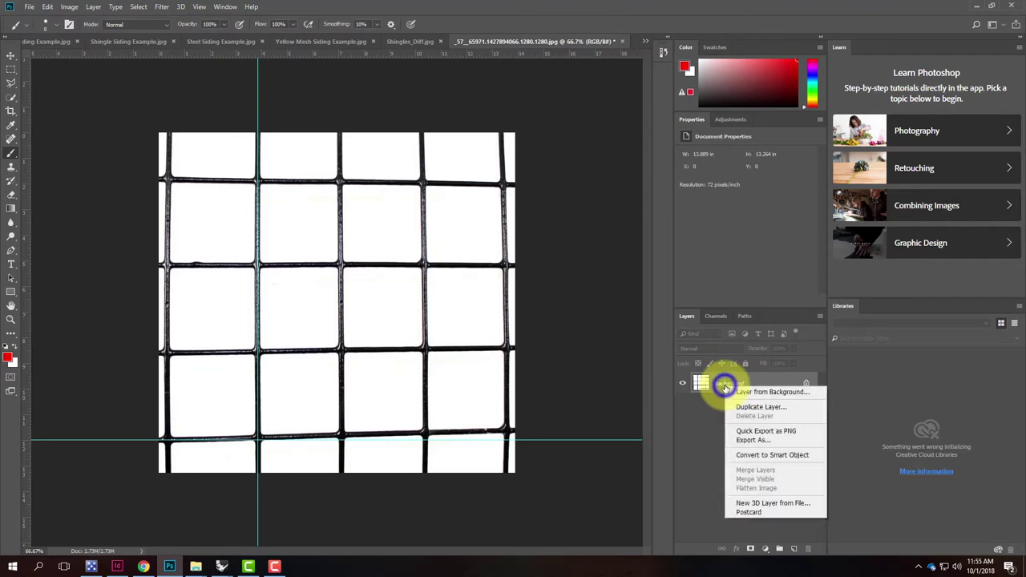
pyautogui.click(776, 391)
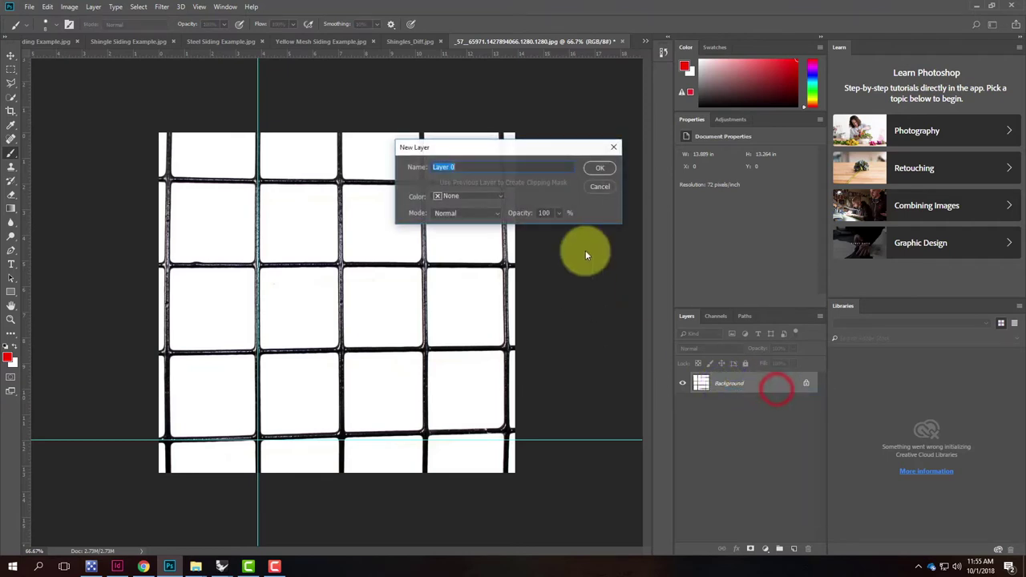
pyautogui.click(595, 167)
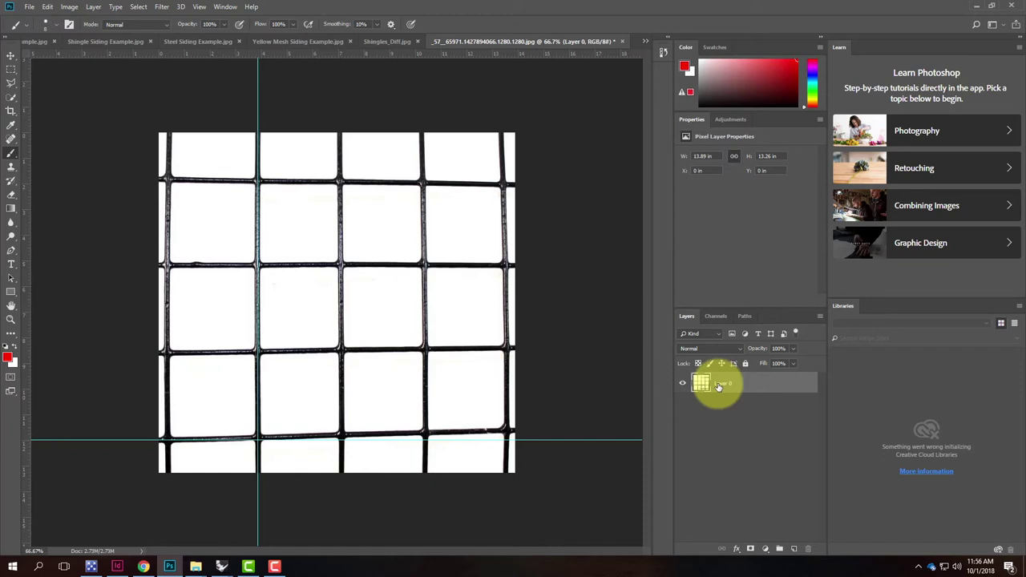
# Skew the layer's right corners vertically to level the lowest and topmost wires, adding a second horizontal guide along the topmost wire
pyautogui.click(47, 7)
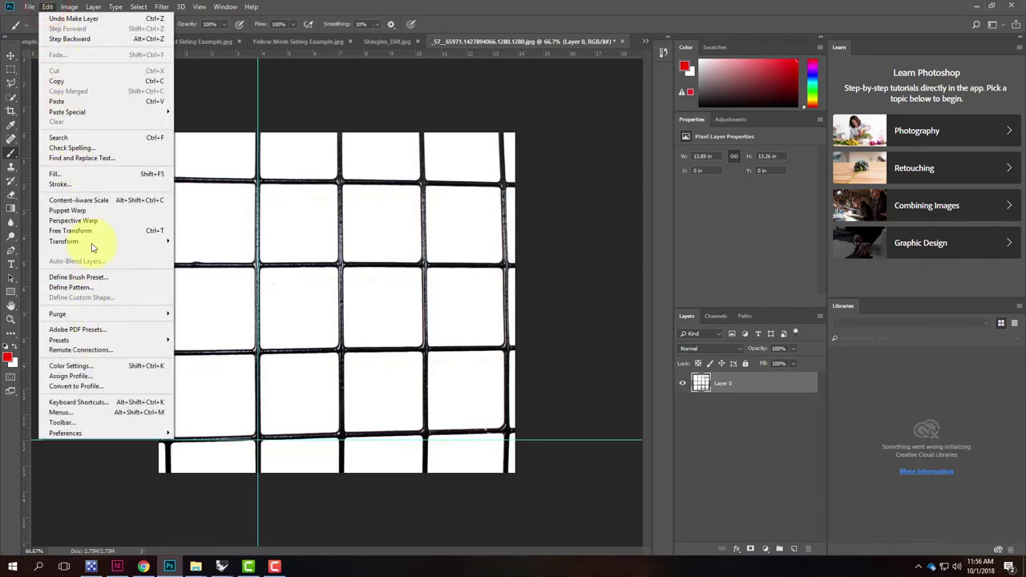
pyautogui.moveTo(92, 245)
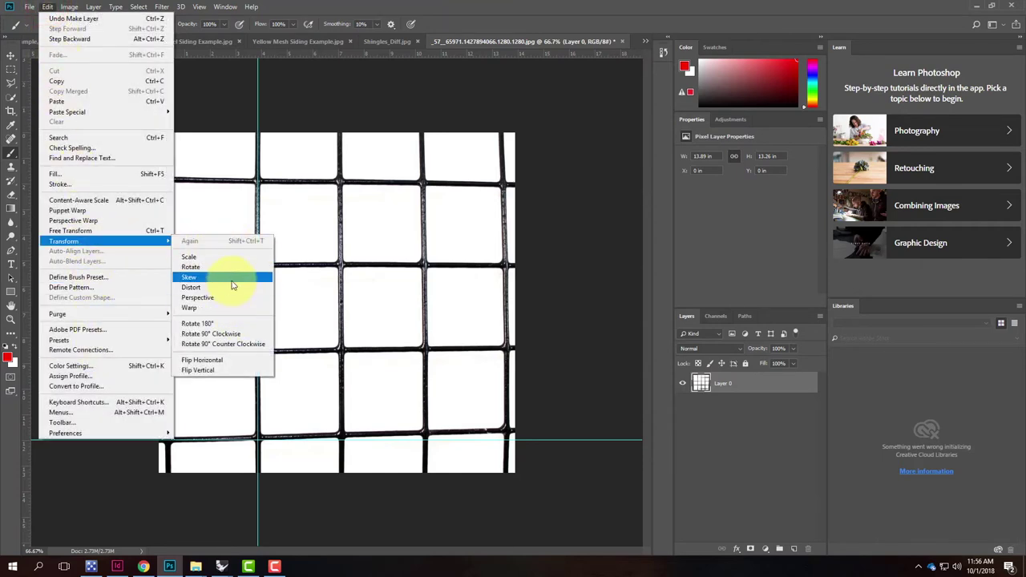
pyautogui.click(231, 279)
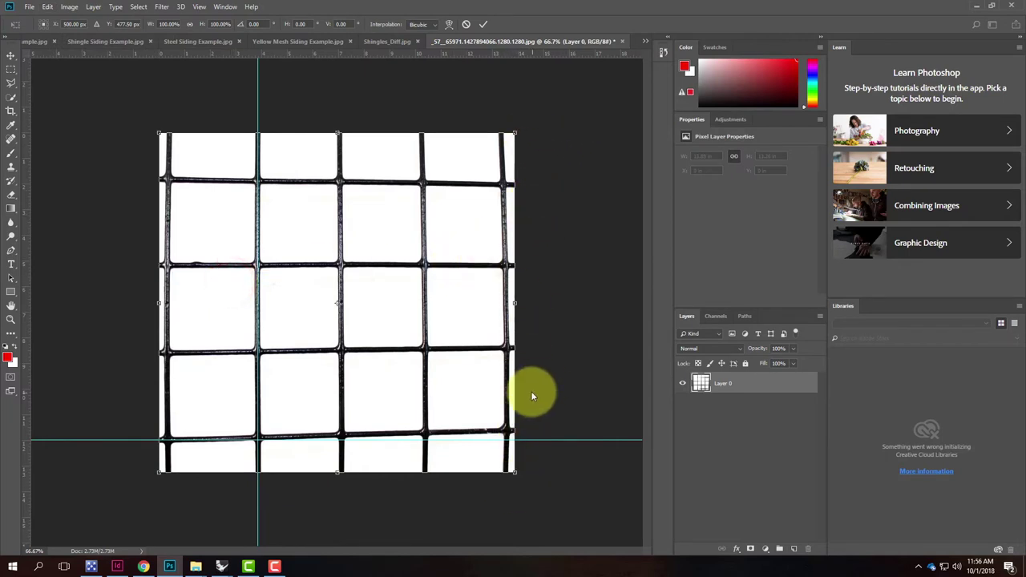
pyautogui.moveTo(514, 478); pyautogui.dragTo(514, 485)
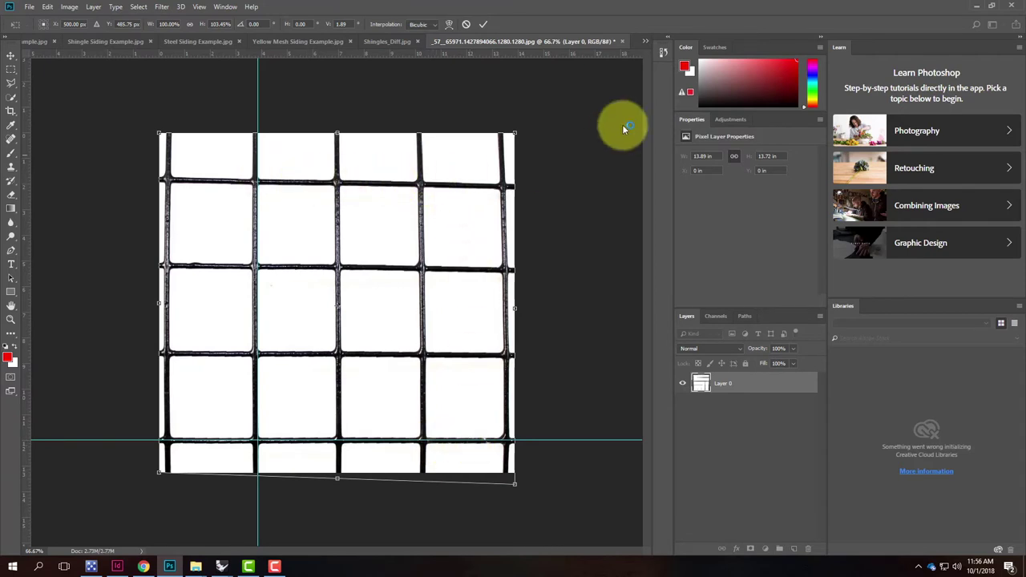
pyautogui.moveTo(516, 132); pyautogui.dragTo(517, 121)
pyautogui.moveTo(444, 53); pyautogui.dragTo(445, 178)
pyautogui.moveTo(515, 125); pyautogui.dragTo(516, 123)
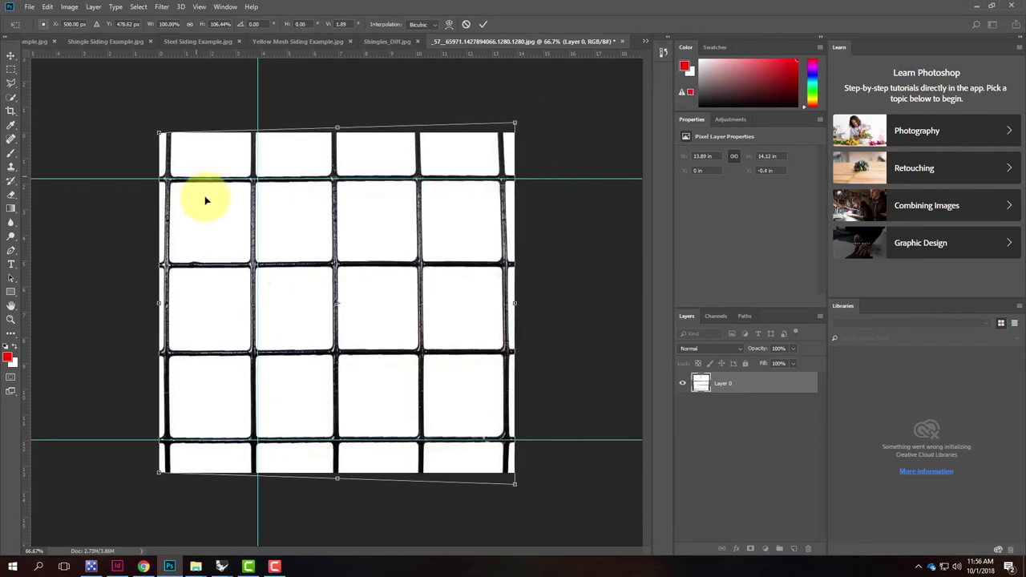
# Add a vertical guide near the leftmost wire and skew the layer's two left corners outward to straighten that wire
pyautogui.moveTo(25, 142); pyautogui.dragTo(157, 133)
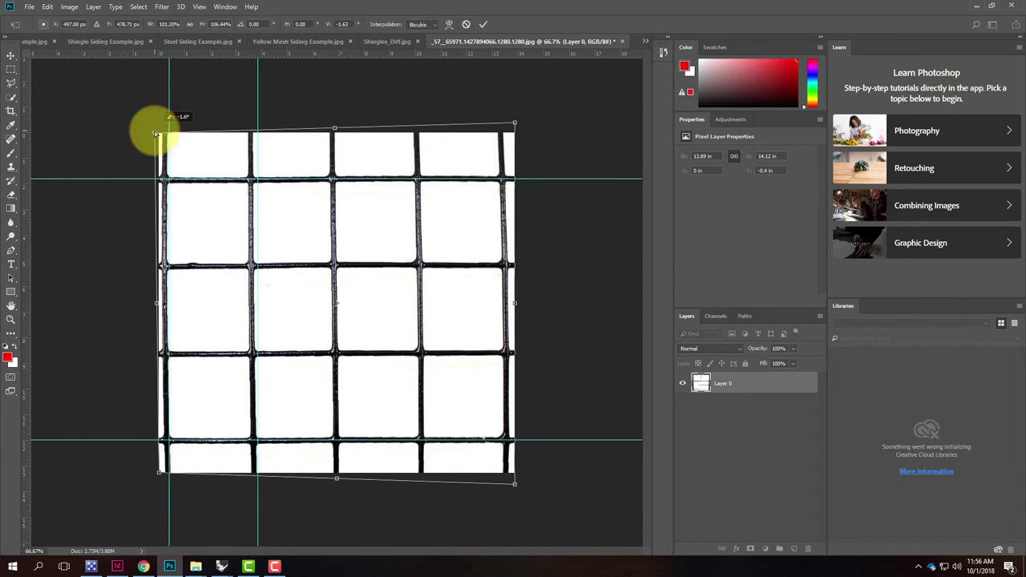
pyautogui.moveTo(158, 470); pyautogui.dragTo(153, 472)
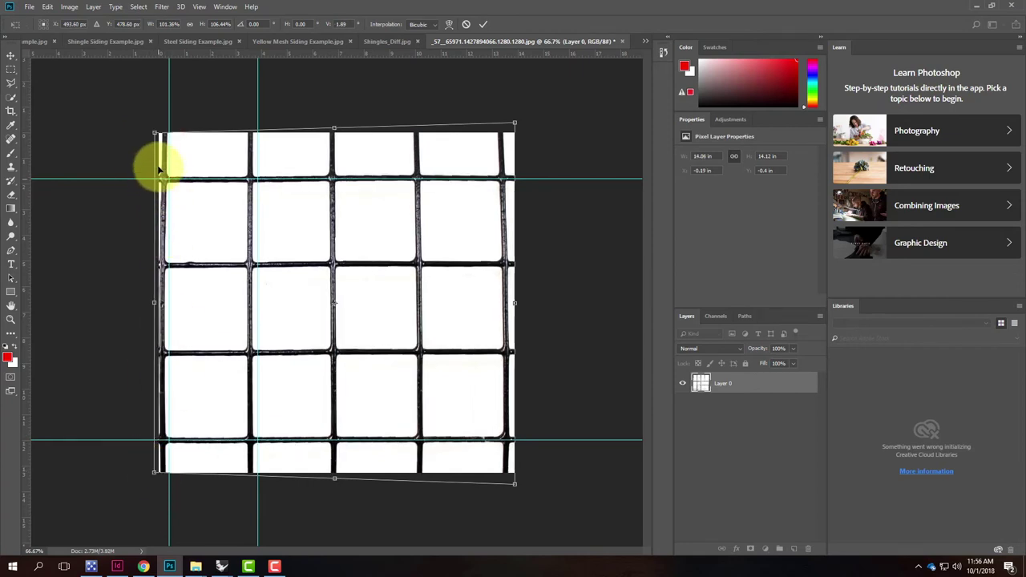
pyautogui.moveTo(153, 134); pyautogui.dragTo(150, 133)
pyautogui.moveTo(154, 473); pyautogui.dragTo(151, 477)
pyautogui.moveTo(150, 132); pyautogui.dragTo(147, 133)
# Skew the layer's two right corners outward horizontally to straighten the vertical wires on the right side
pyautogui.moveTo(518, 122); pyautogui.dragTo(529, 122)
pyautogui.moveTo(515, 485); pyautogui.dragTo(527, 484)
pyautogui.moveTo(532, 123); pyautogui.dragTo(533, 123)
pyautogui.moveTo(527, 485); pyautogui.dragTo(532, 484)
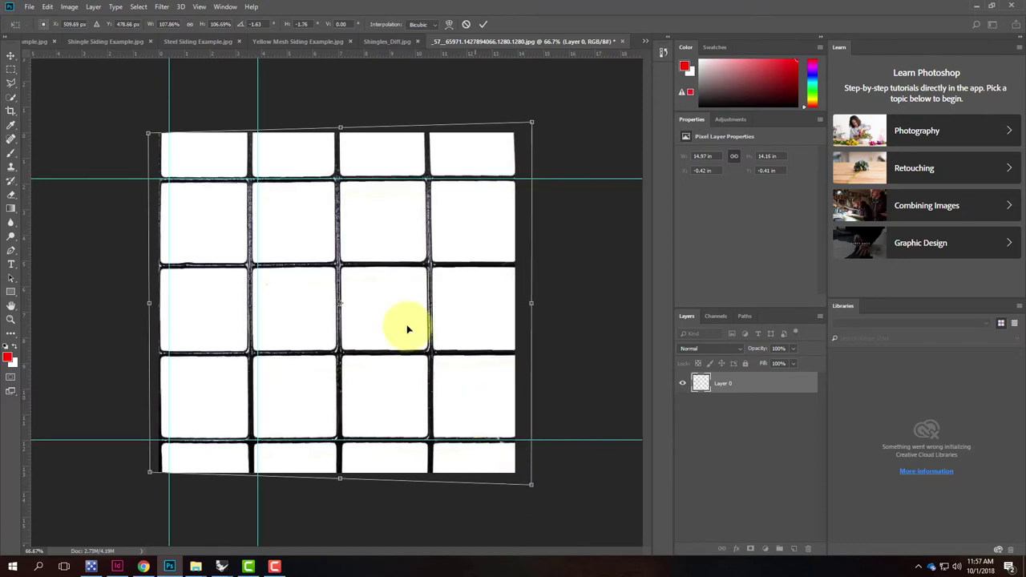
# Add a vertical guide along the fourth vertical wire, skew the right corners further outward to match it, and apply the transform
pyautogui.moveTo(28, 96); pyautogui.dragTo(431, 128)
pyautogui.moveTo(531, 122); pyautogui.dragTo(543, 121)
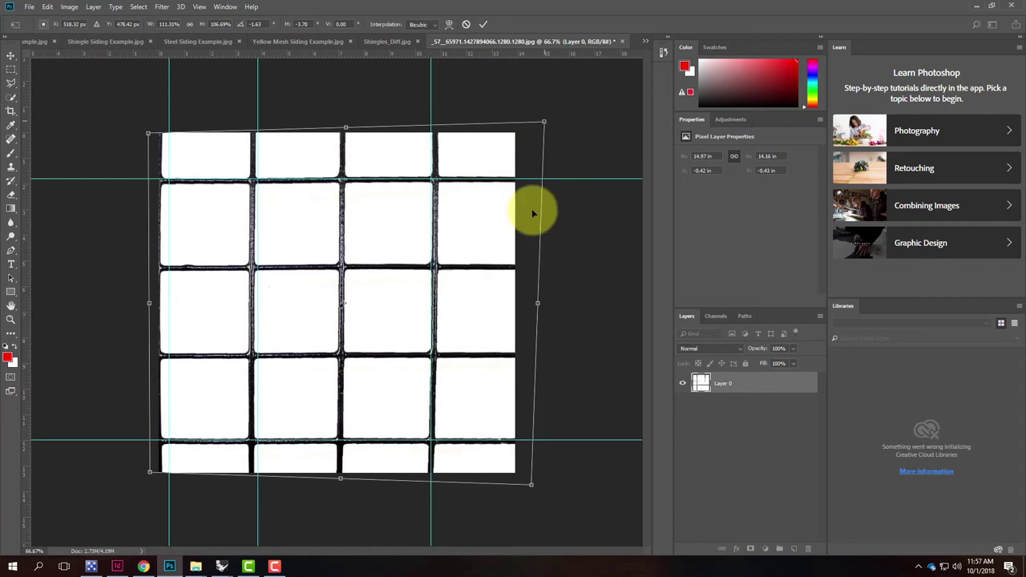
pyautogui.moveTo(531, 484); pyautogui.dragTo(540, 481)
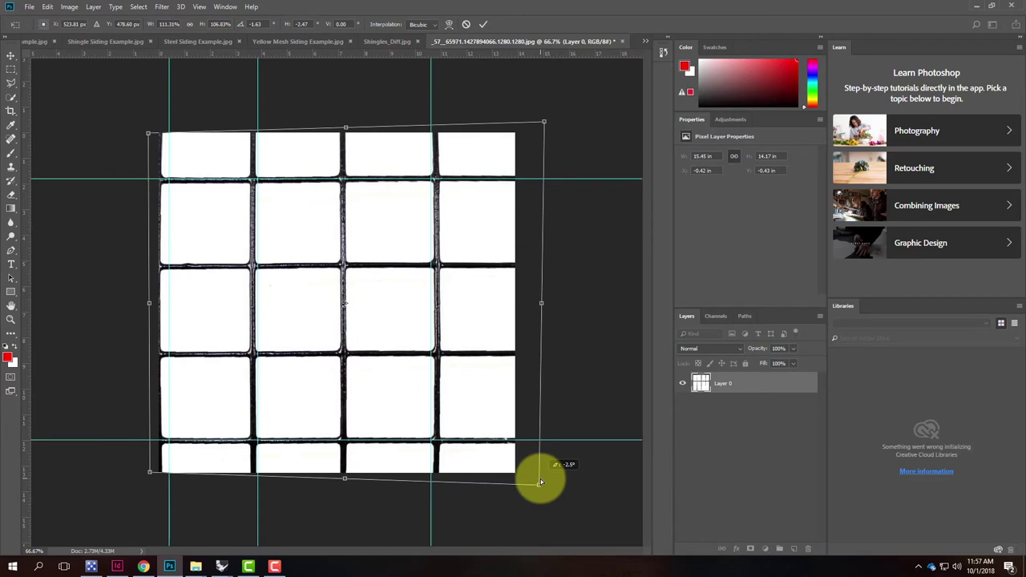
pyautogui.moveTo(540, 478); pyautogui.dragTo(540, 478)
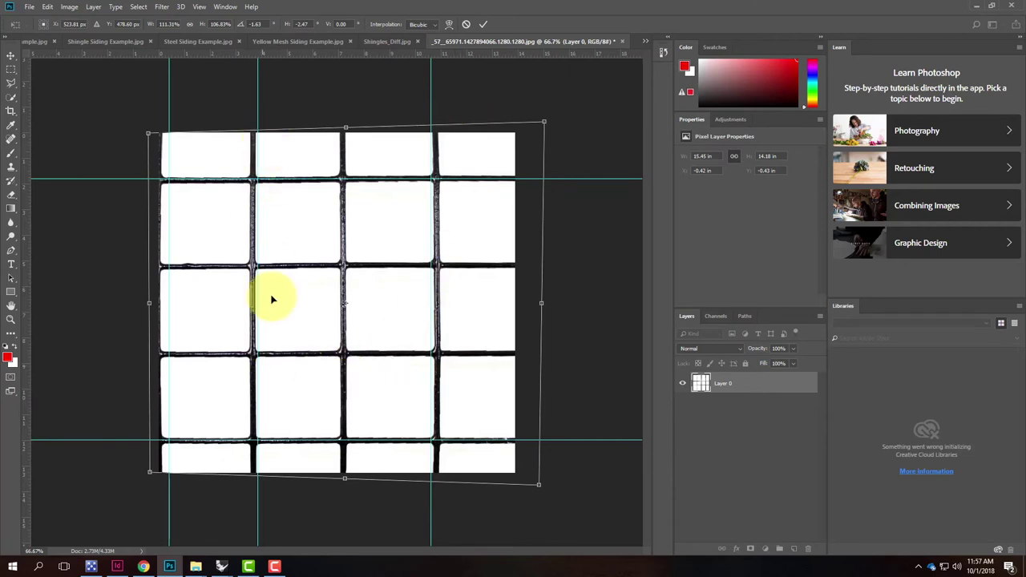
pyautogui.click(484, 25)
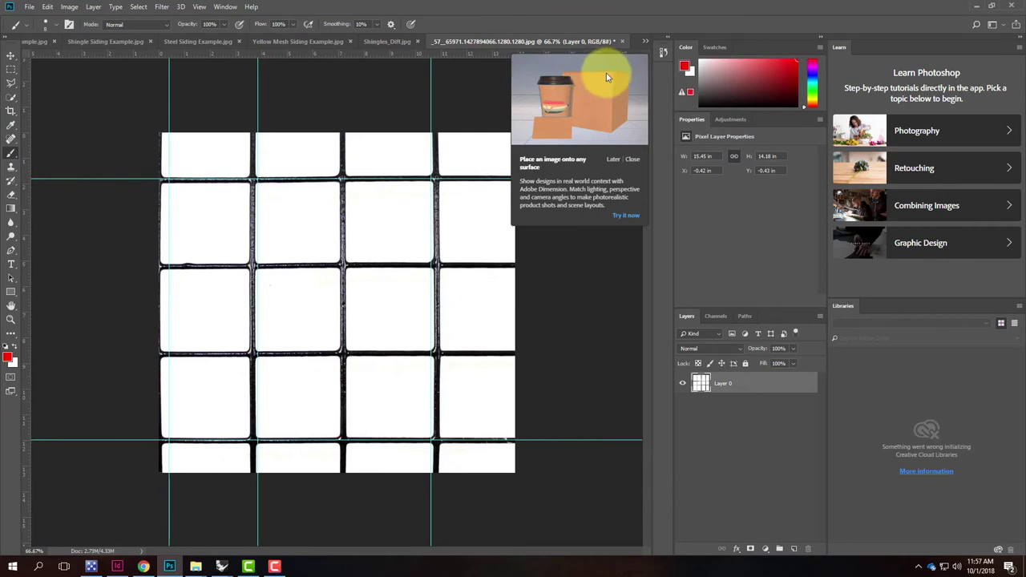
# Clear all guides from the wire grid image
pyautogui.click(646, 41)
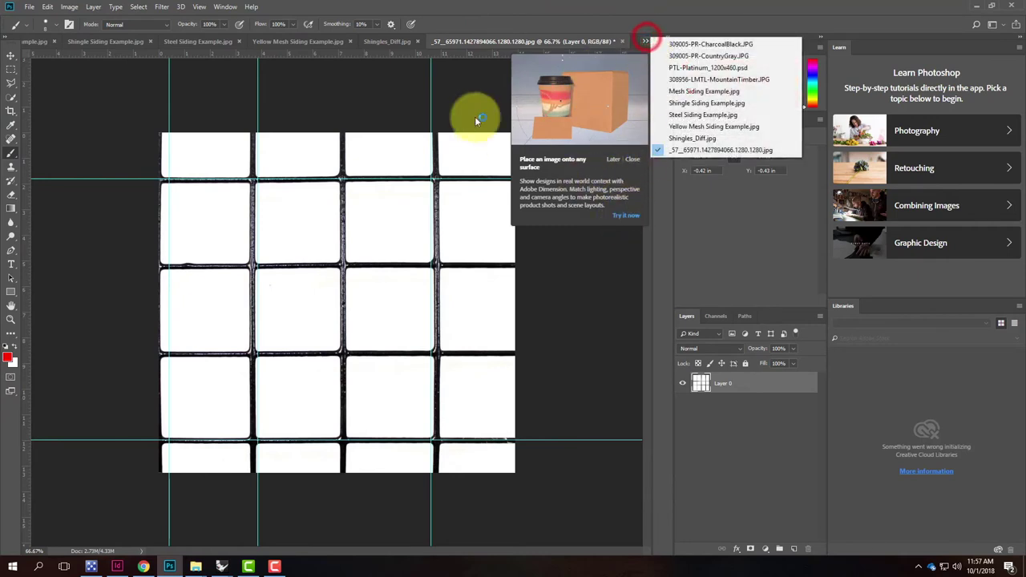
pyautogui.click(305, 86)
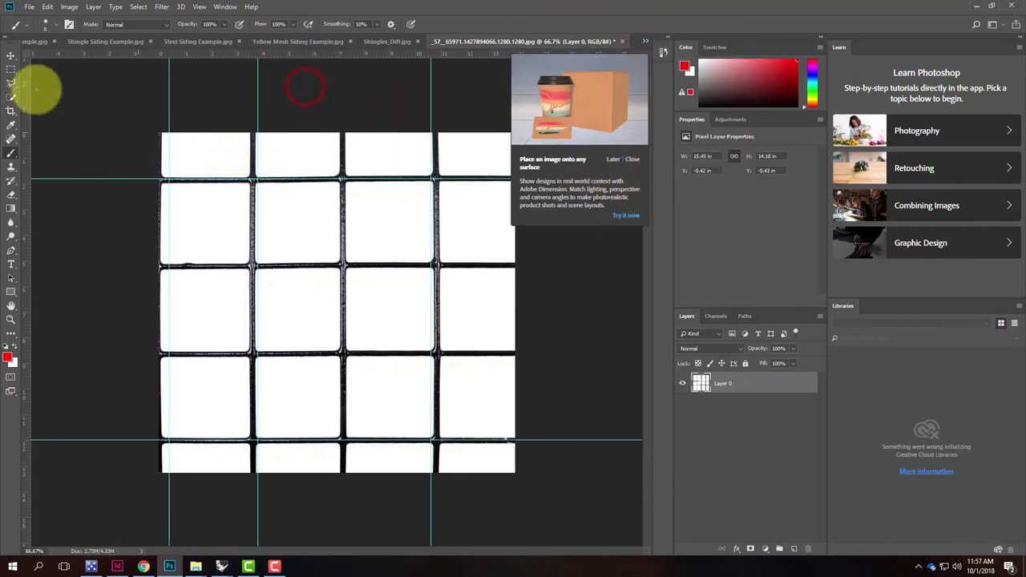
pyautogui.click(9, 71)
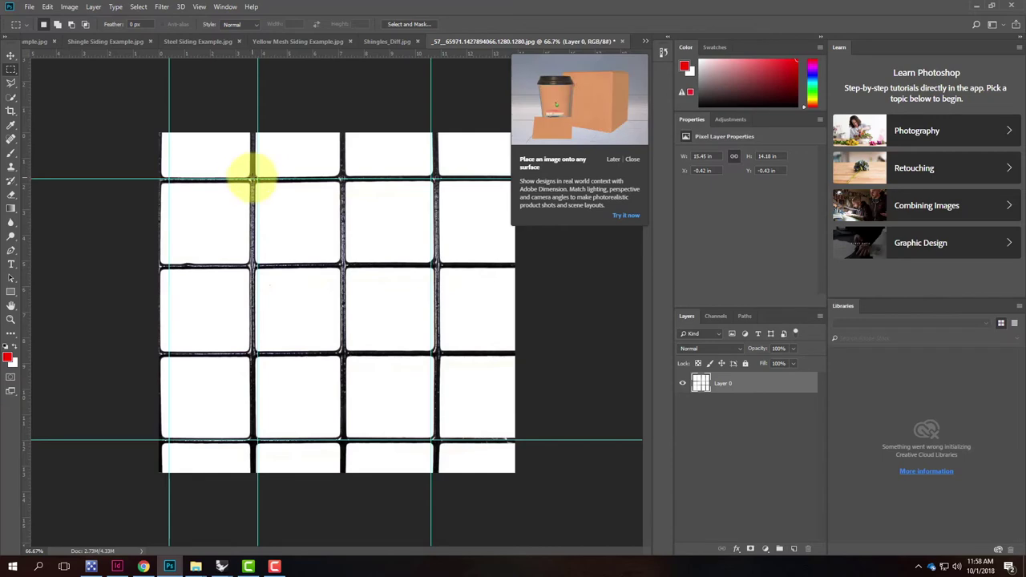
pyautogui.click(117, 6)
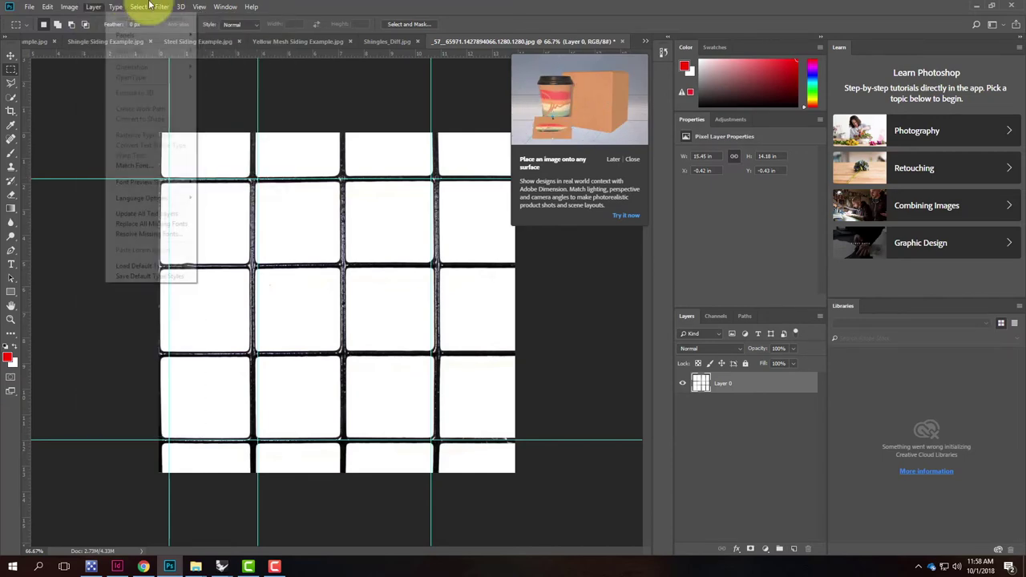
pyautogui.moveTo(164, 7)
pyautogui.moveTo(199, 6)
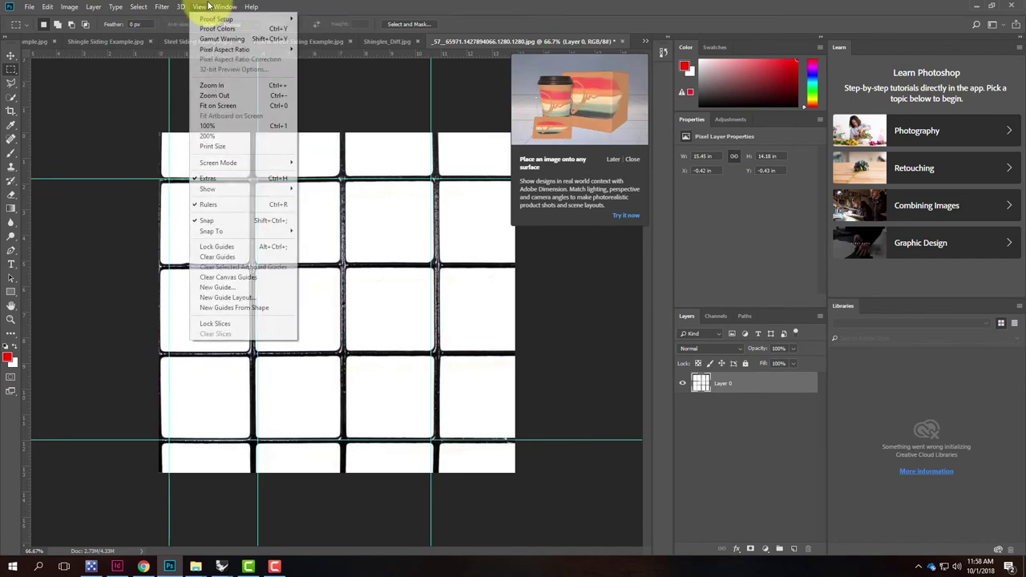
pyautogui.click(242, 257)
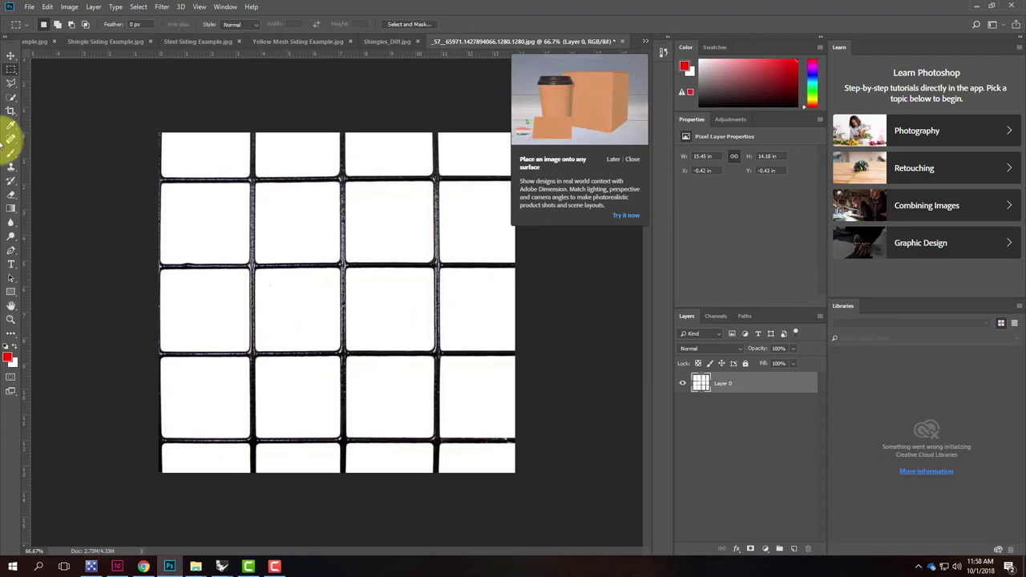
# Crop the image to a two-by-two block of grid squares, about 7.2 by 6.8 in, and fit it on screen
pyautogui.click(11, 112)
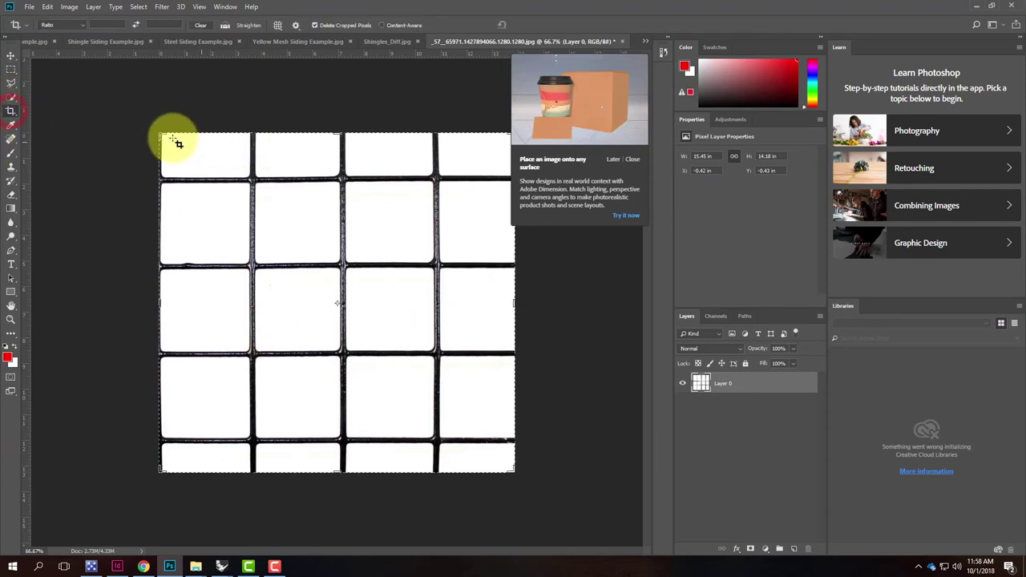
pyautogui.moveTo(161, 133); pyautogui.dragTo(206, 159)
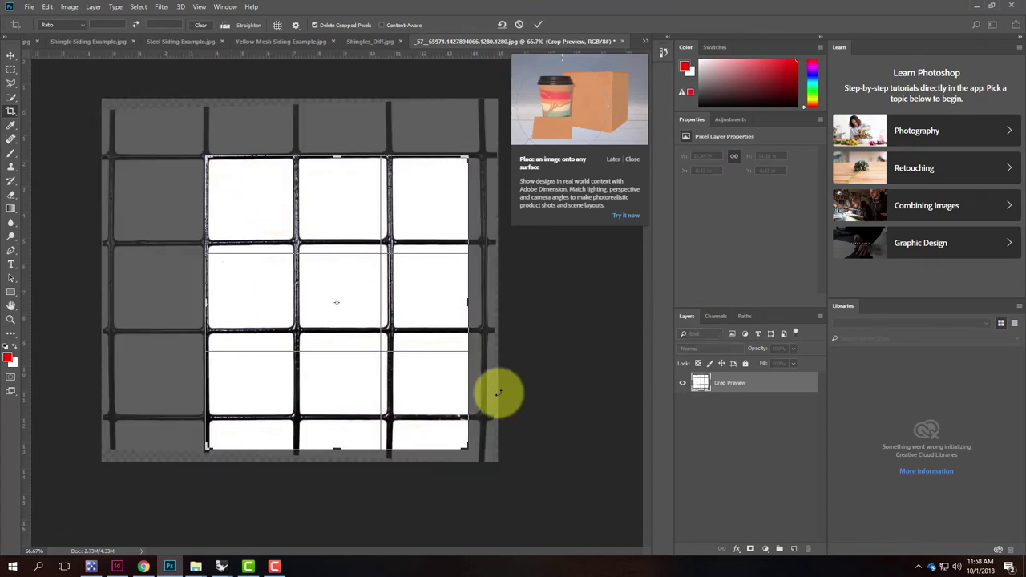
pyautogui.moveTo(465, 446); pyautogui.dragTo(426, 389)
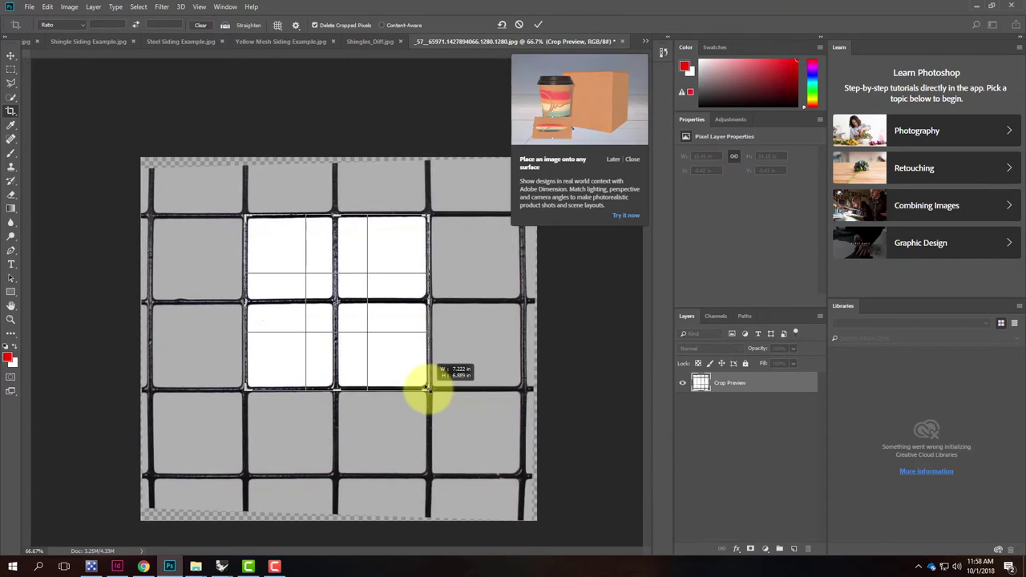
pyautogui.moveTo(427, 389); pyautogui.dragTo(427, 389)
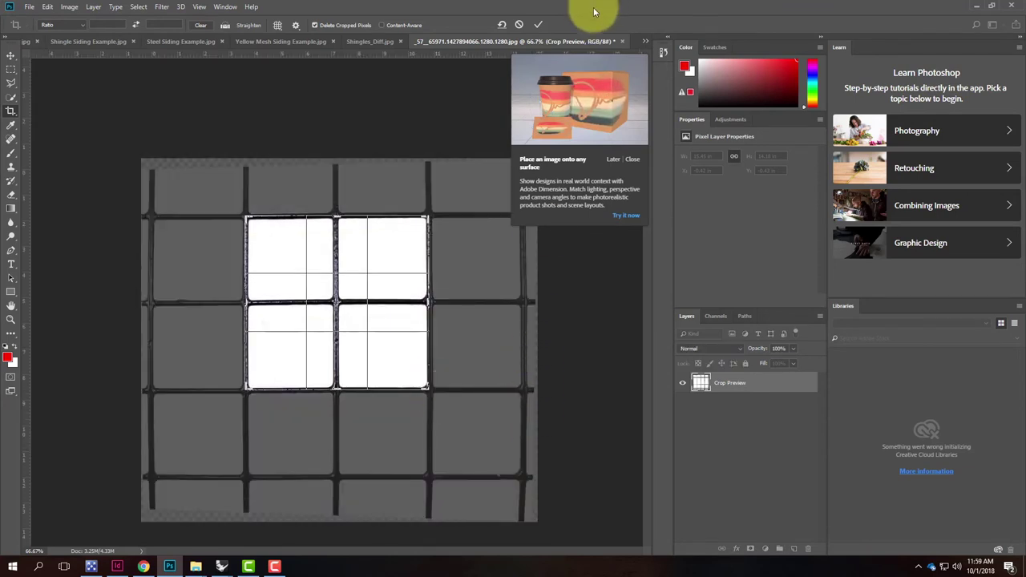
pyautogui.click(539, 24)
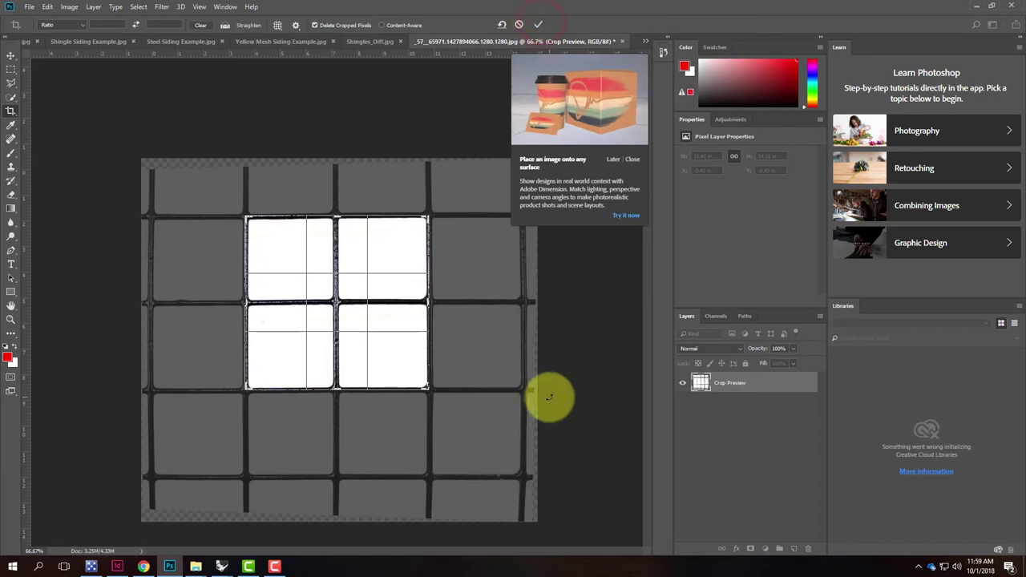
pyautogui.click(538, 24)
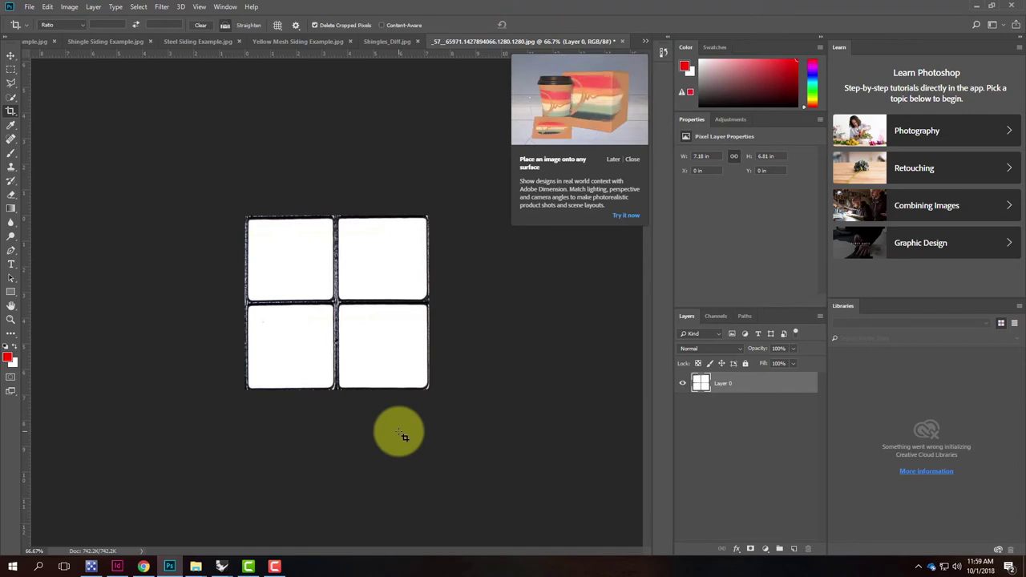
pyautogui.hotkey('ctrl', '0')
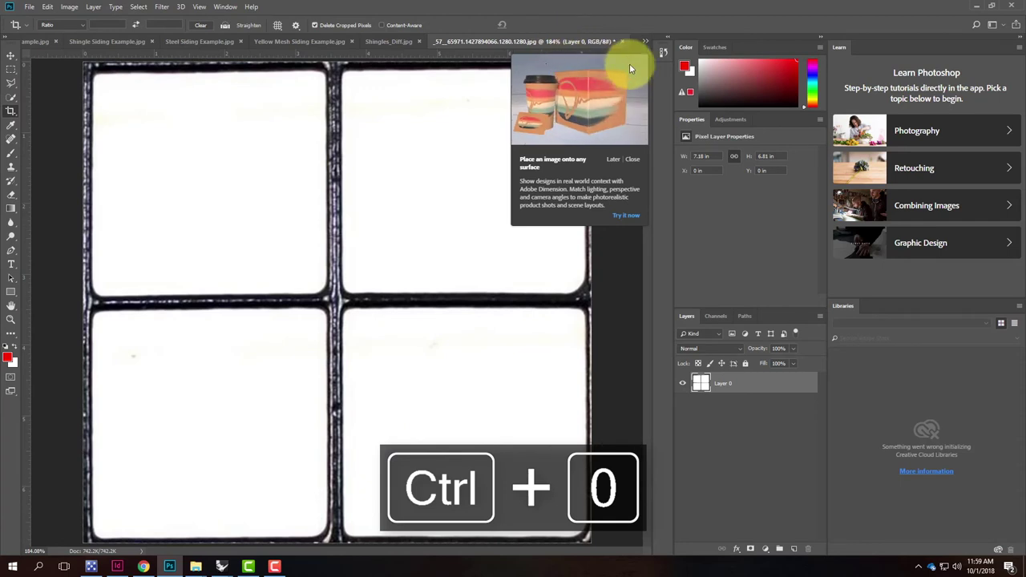
# Dismiss the tip about placing an image onto any surface and zoom the wire grid image out to 100%
pyautogui.click(543, 65)
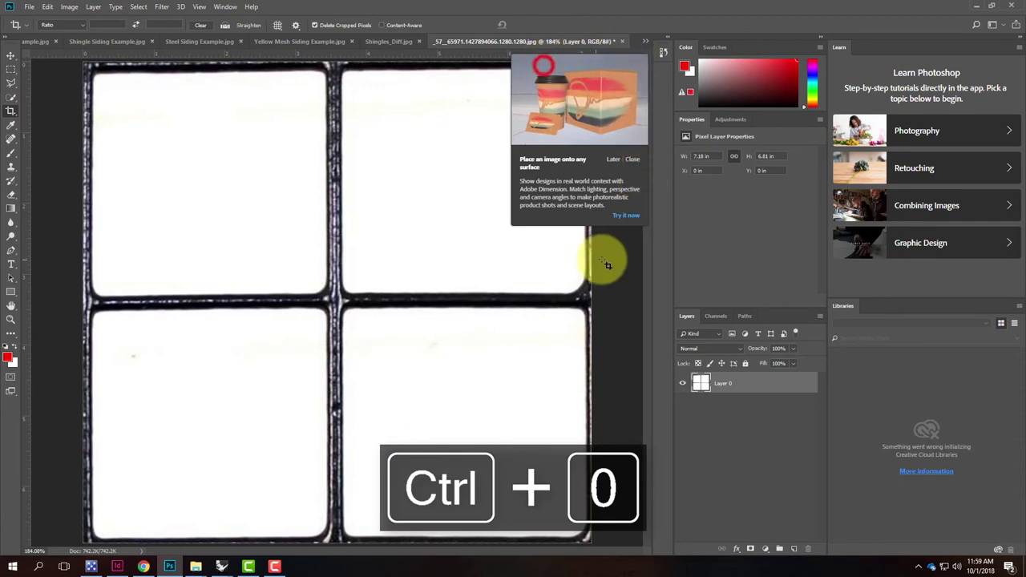
pyautogui.click(633, 165)
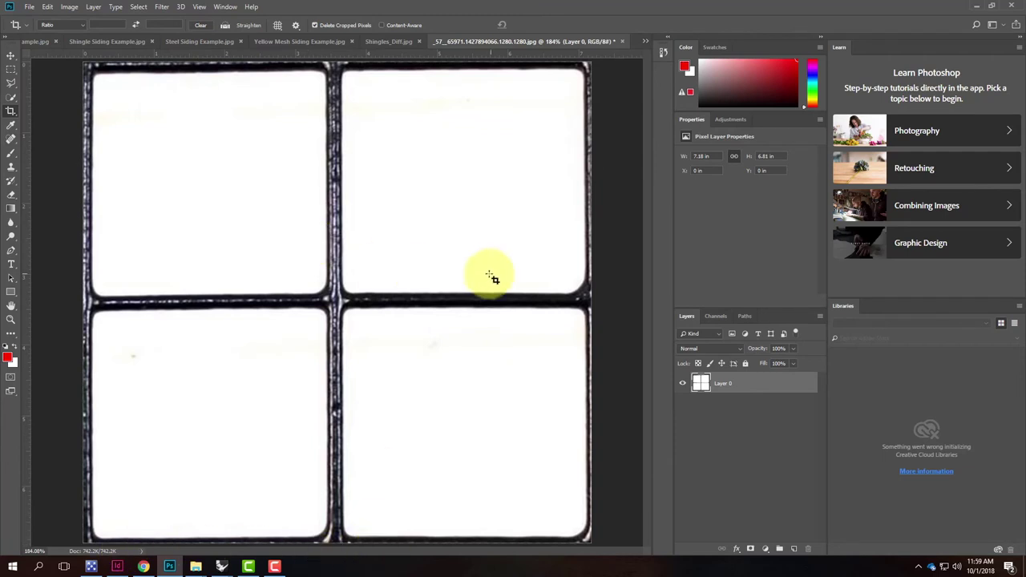
pyautogui.hotkey('ctrl', '-')
pyautogui.hotkey('ctrl', '-')
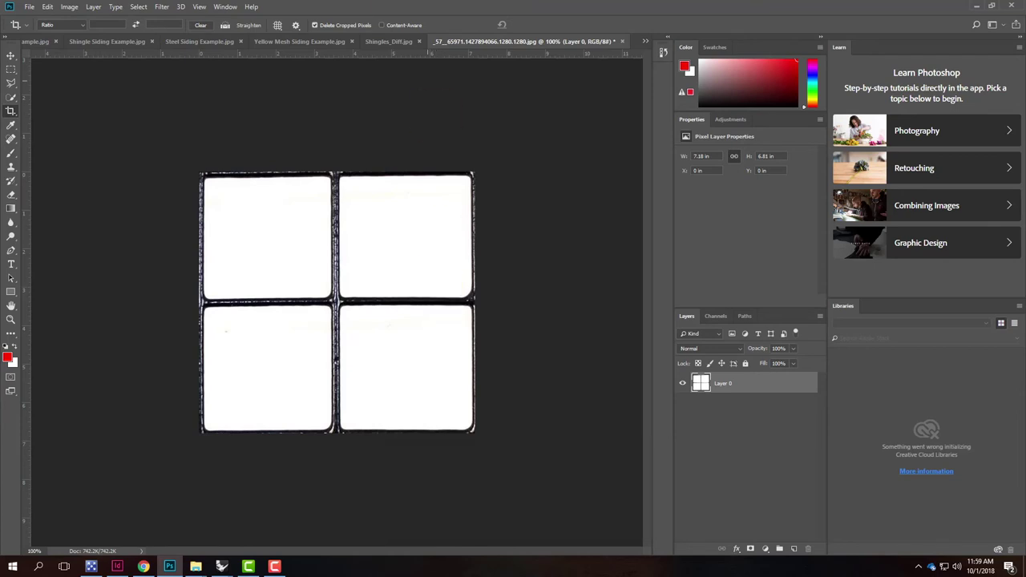
pyautogui.click(161, 6)
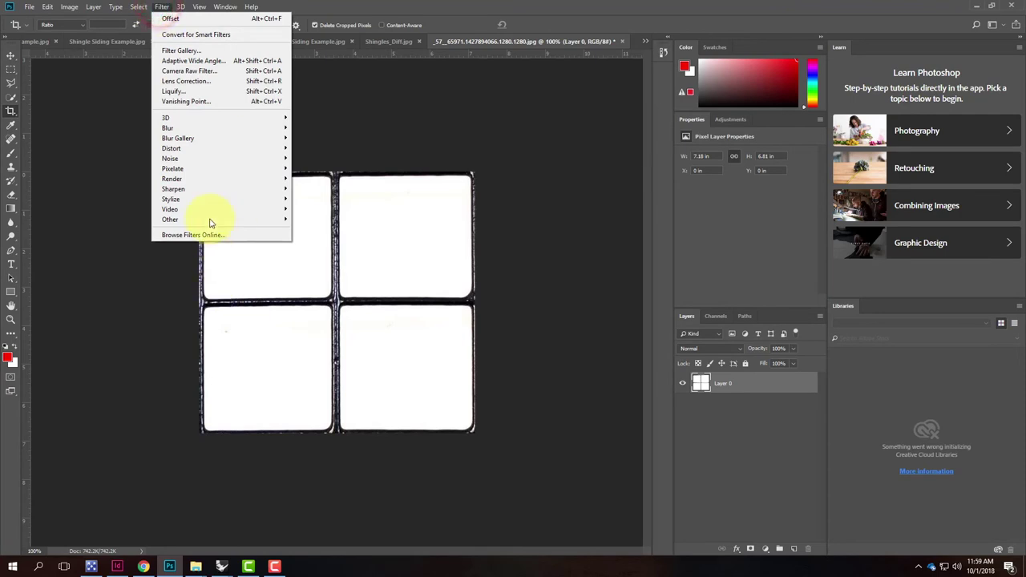
pyautogui.moveTo(270, 222)
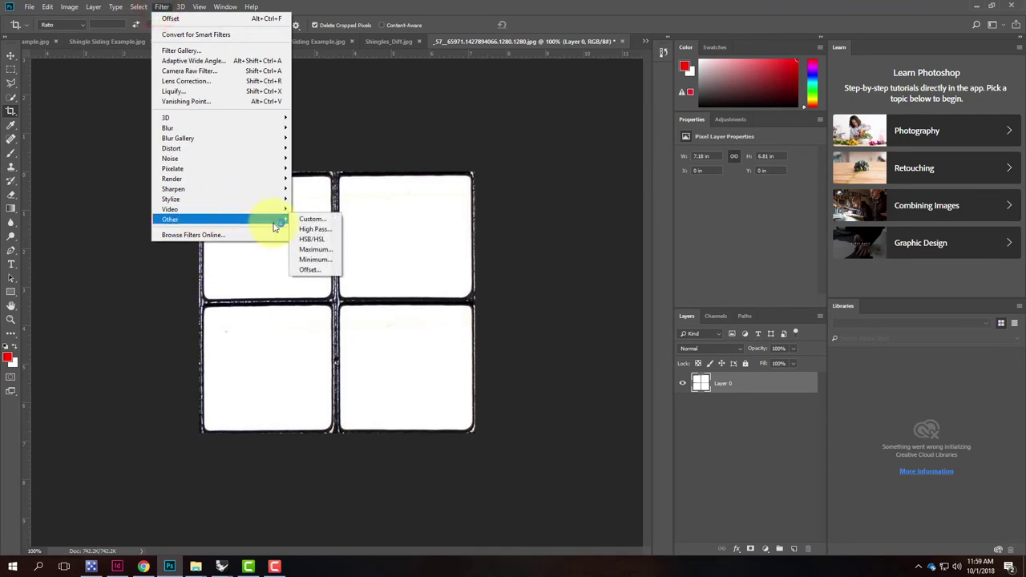
pyautogui.click(324, 271)
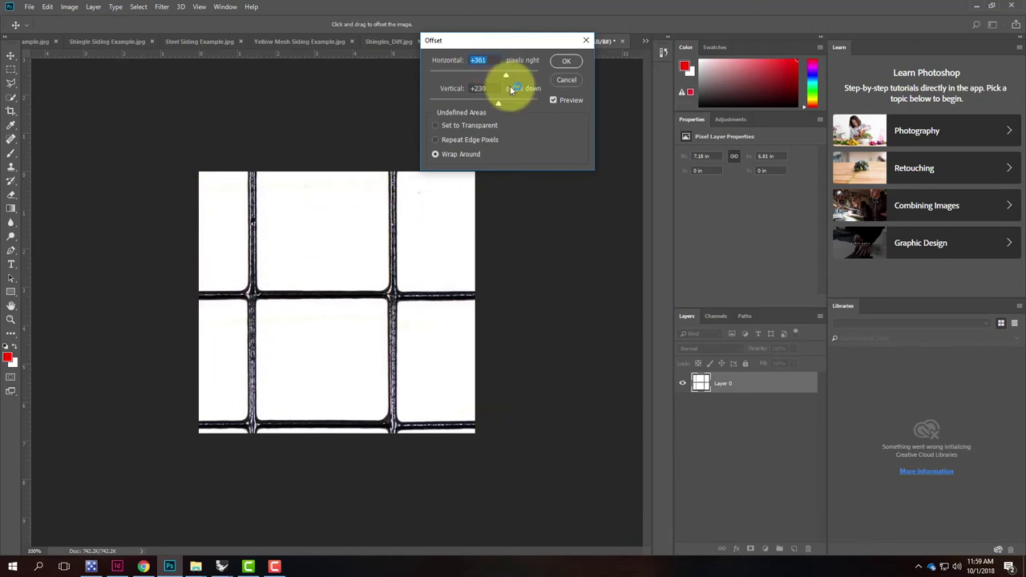
pyautogui.write('0')
pyautogui.press('Tab')
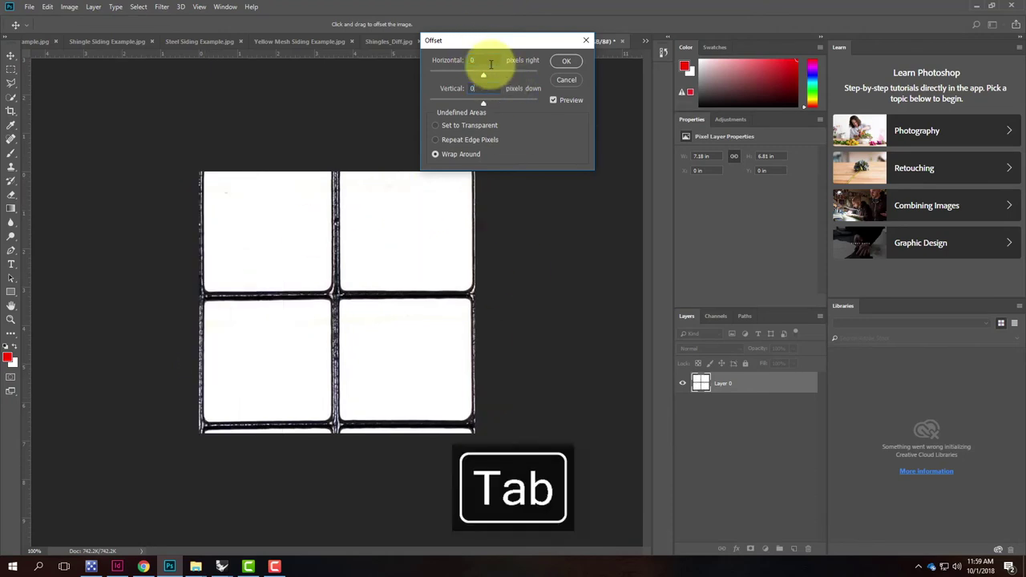
pyautogui.write('0')
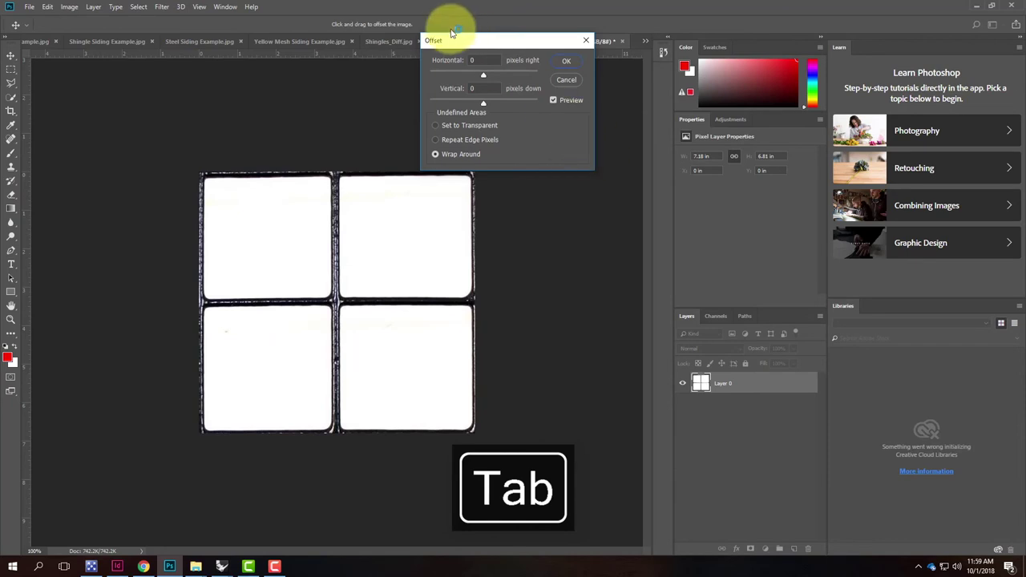
pyautogui.click(440, 11)
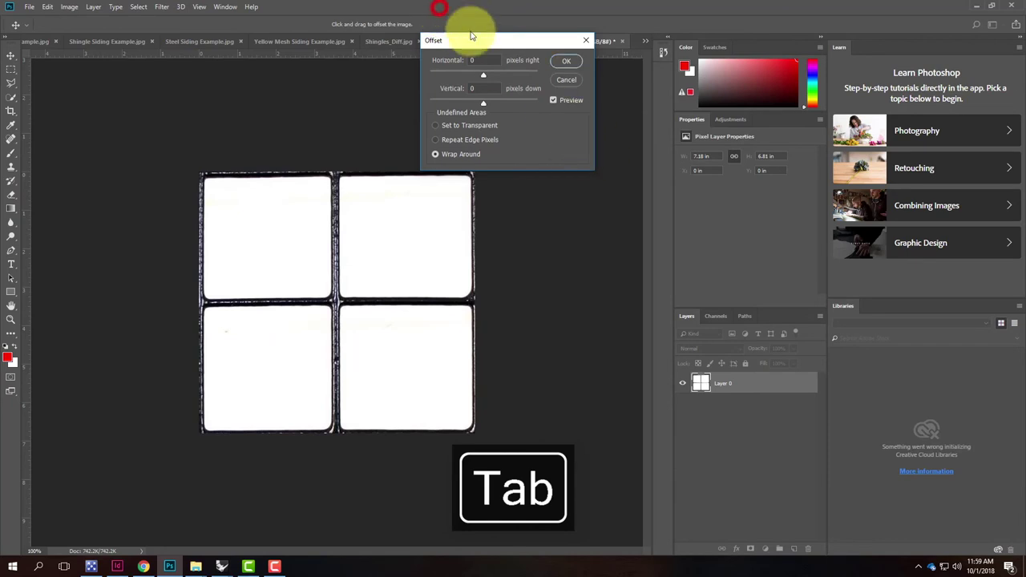
pyautogui.click(567, 80)
# Open the 308956-LMTL-MountainTimber shingle image from the Desktop folder
pyautogui.click(405, 42)
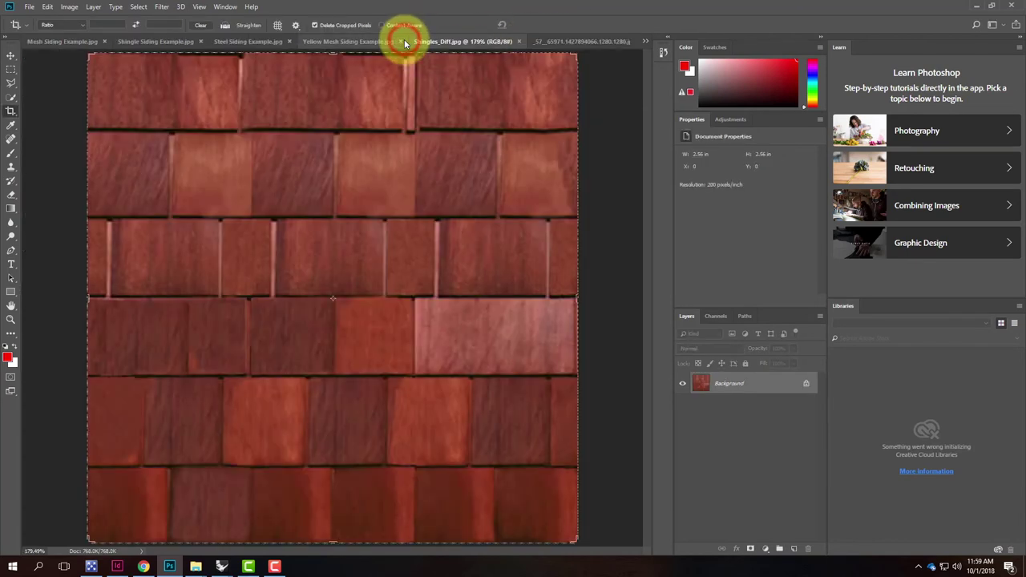
pyautogui.click(245, 41)
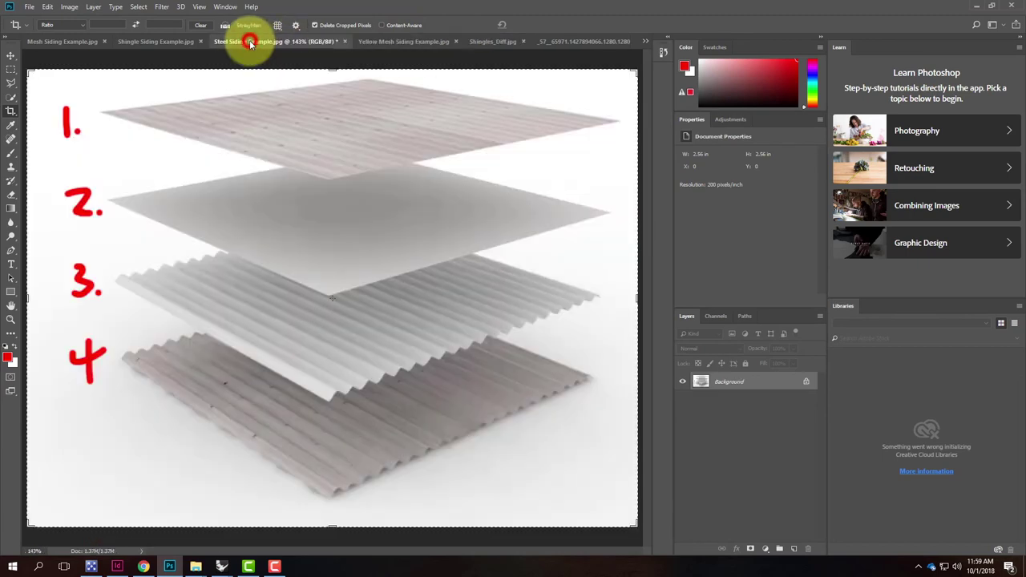
pyautogui.click(60, 40)
pyautogui.click(596, 41)
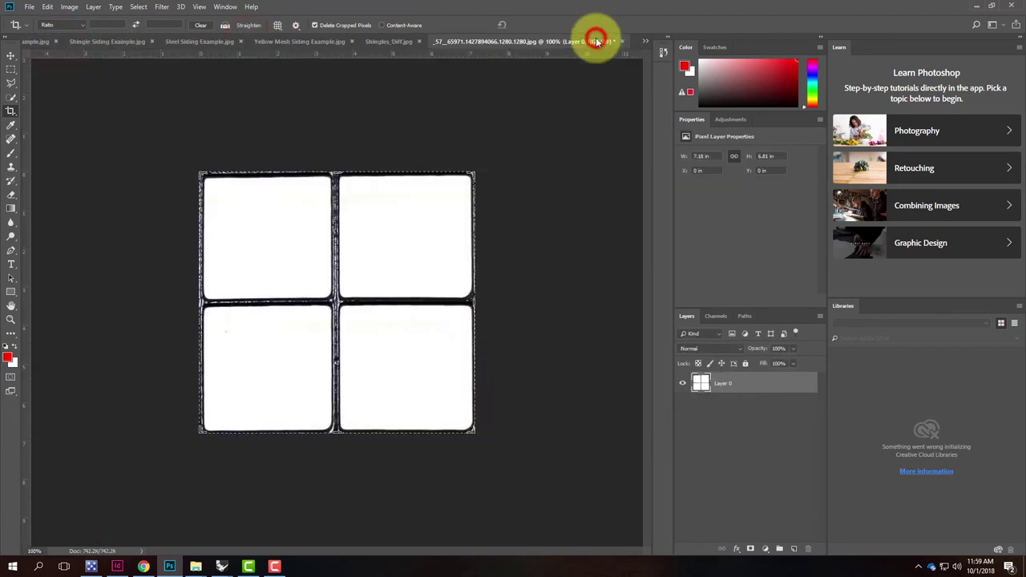
pyautogui.click(47, 6)
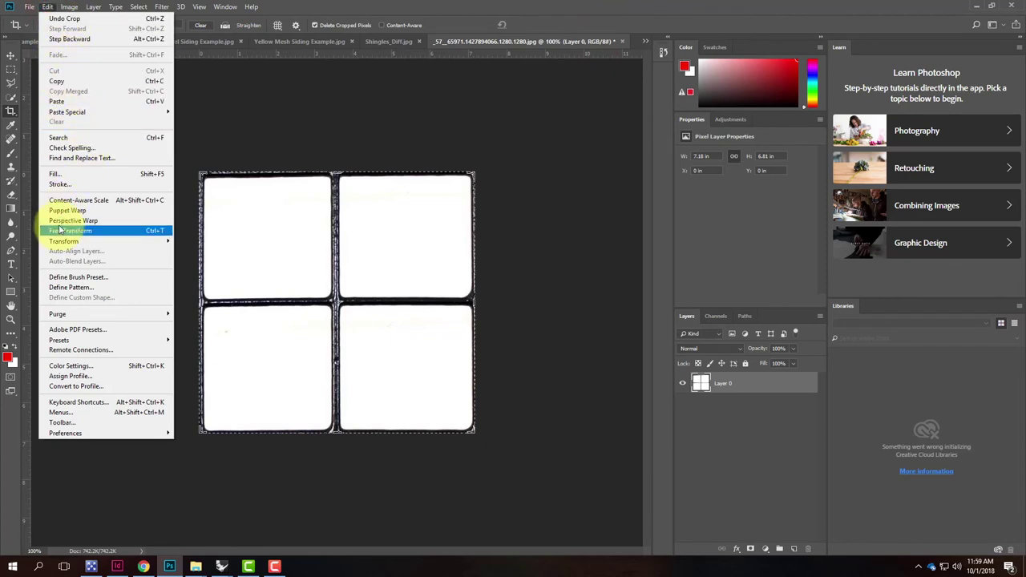
pyautogui.click(29, 7)
pyautogui.click(29, 6)
pyautogui.click(34, 29)
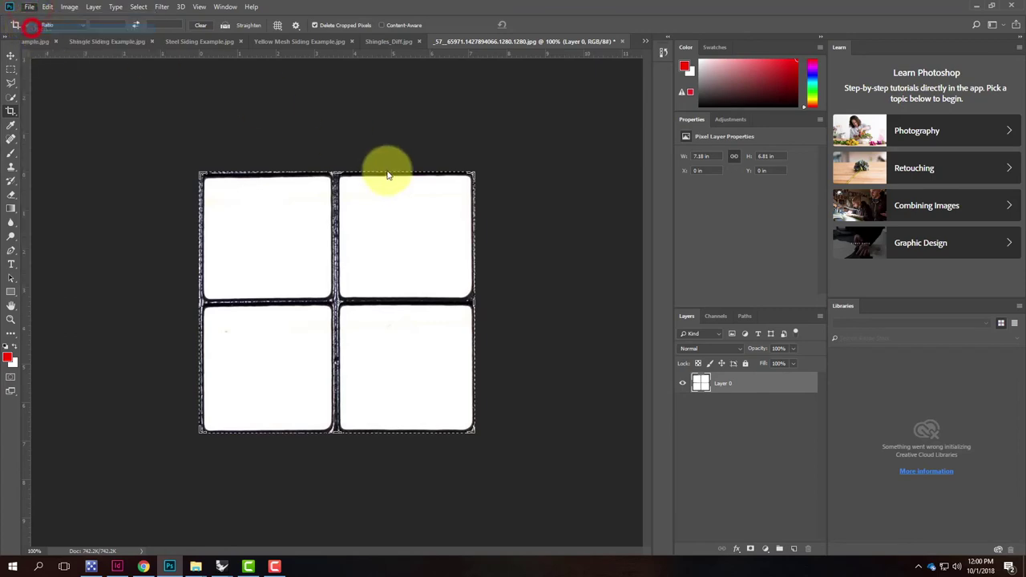
pyautogui.click(175, 103)
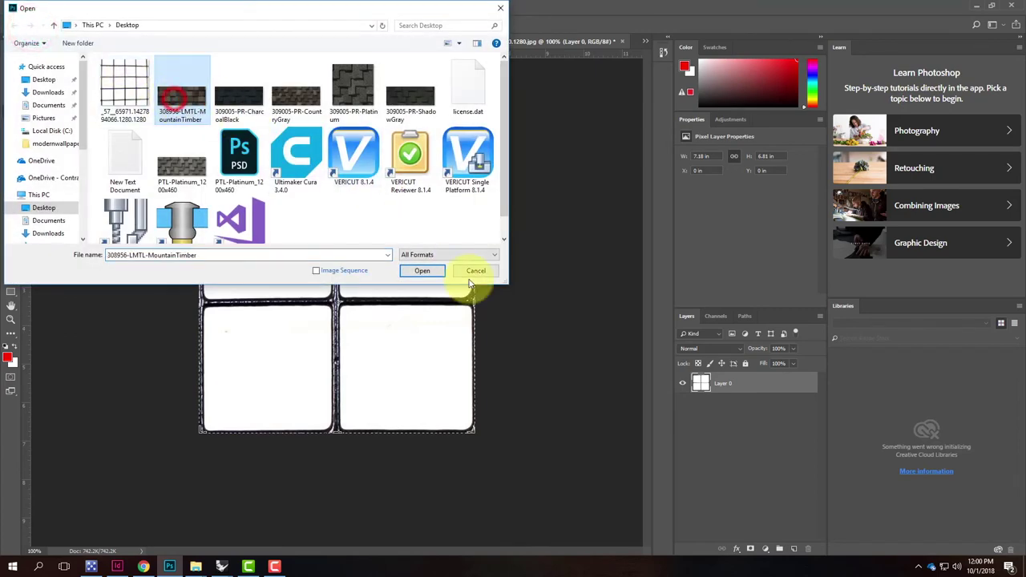
pyautogui.click(436, 271)
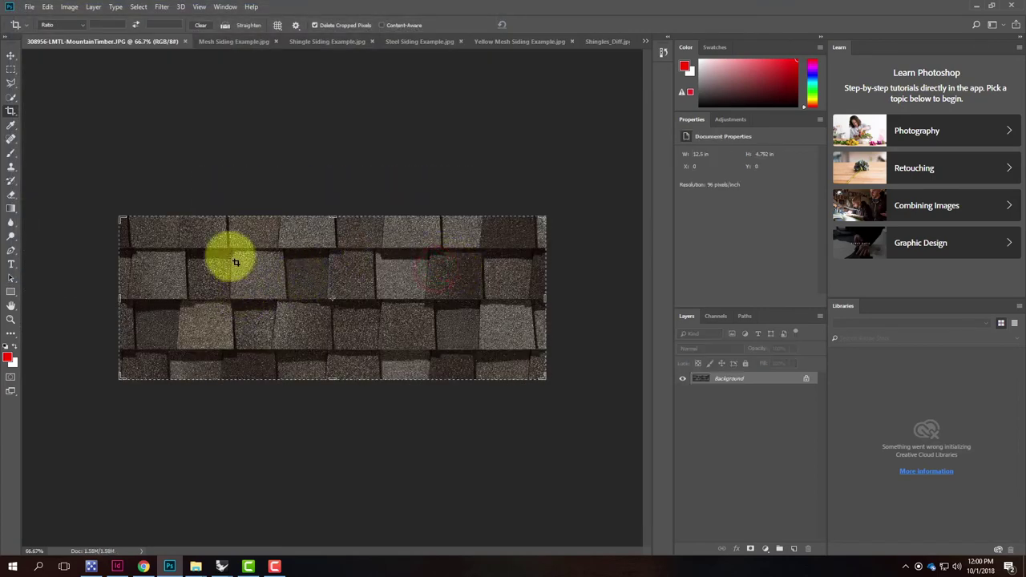
# Fit the shingle image on screen and start the Offset filter with horizontal and vertical offsets of 0 pixels
pyautogui.click(11, 69)
pyautogui.click(165, 122)
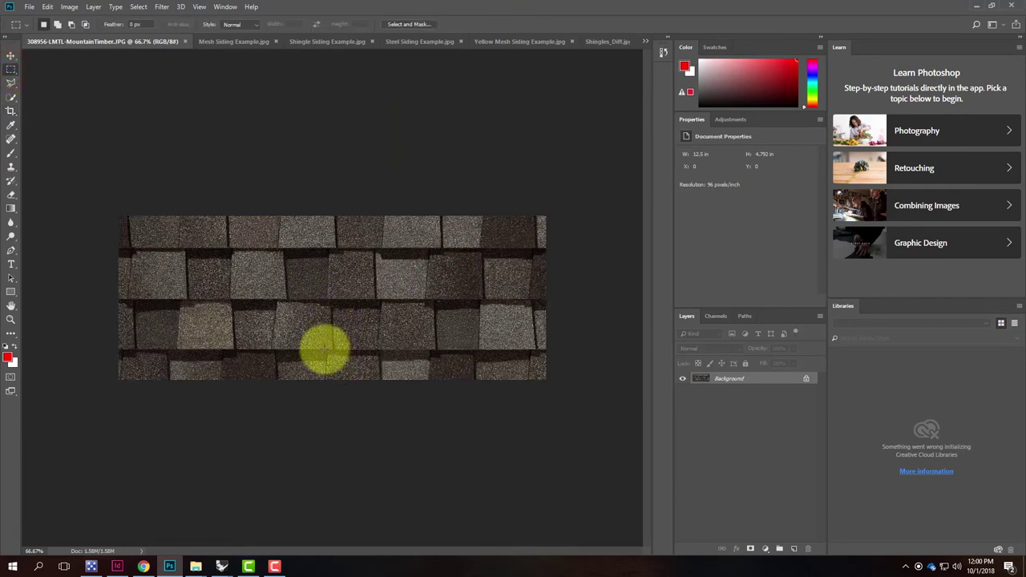
pyautogui.hotkey('ctrl', '0')
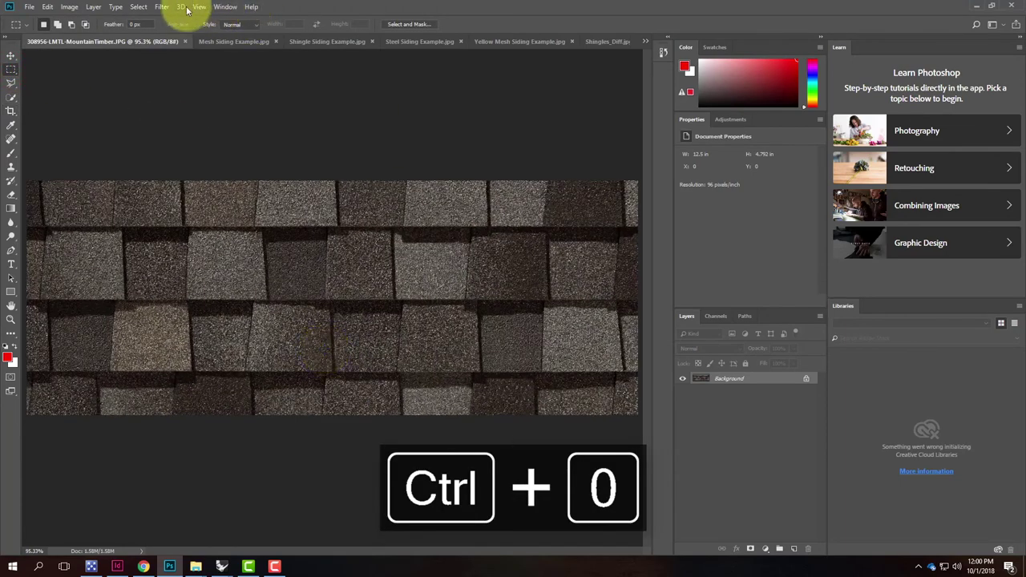
pyautogui.click(164, 6)
pyautogui.moveTo(272, 219)
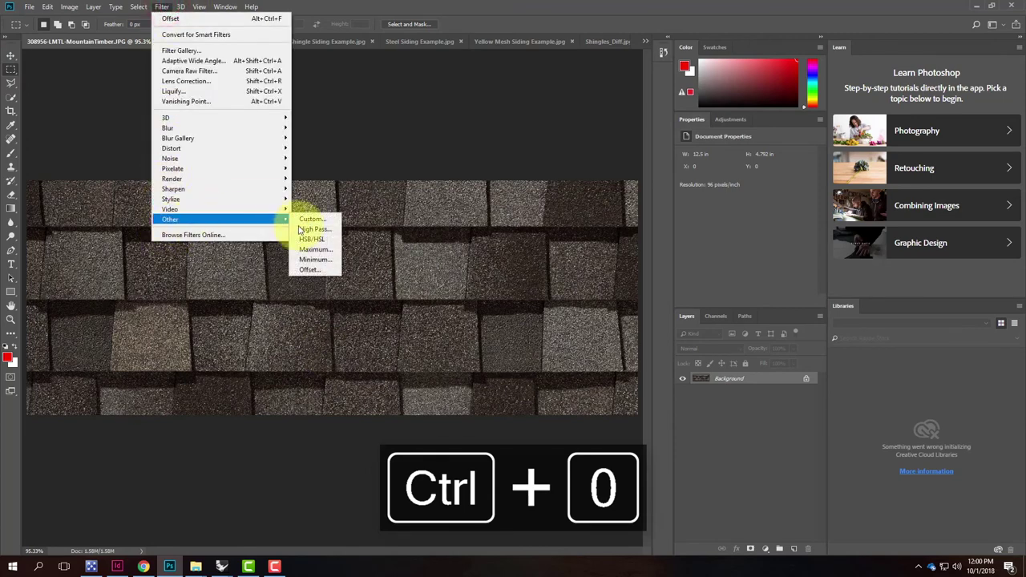
pyautogui.click(324, 274)
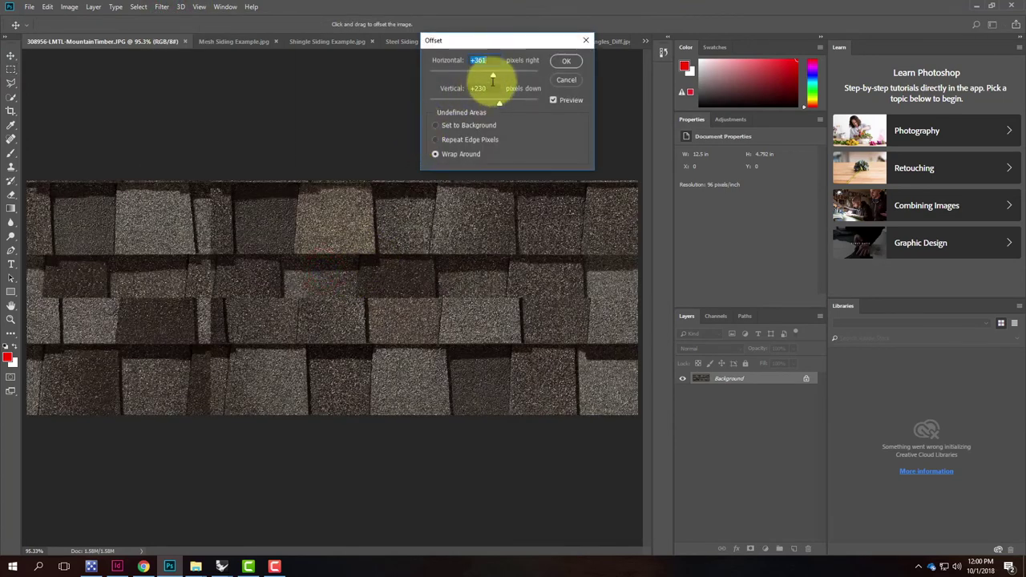
pyautogui.write('0')
pyautogui.press('Tab')
pyautogui.write('0')
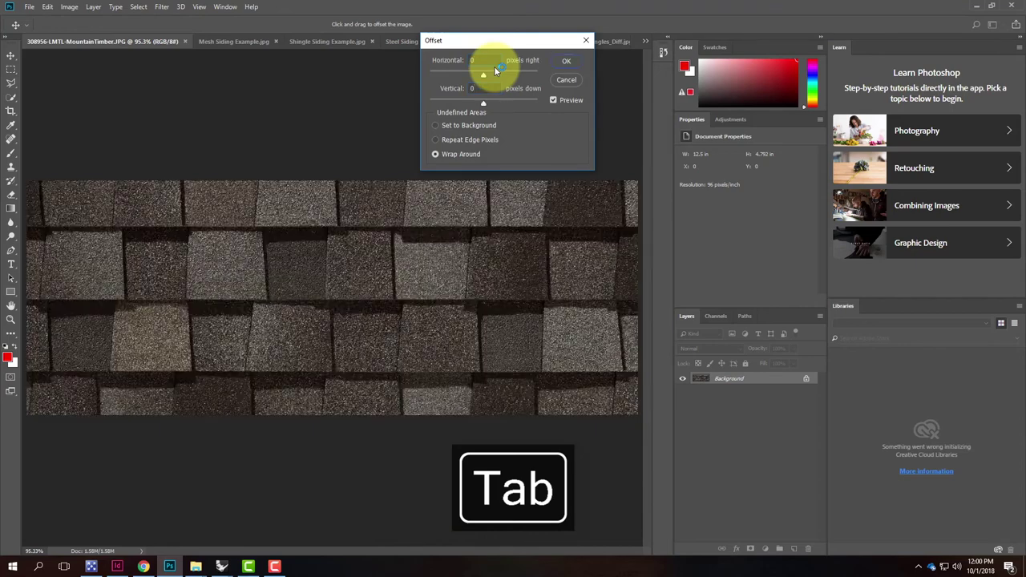
pyautogui.press('Tab')
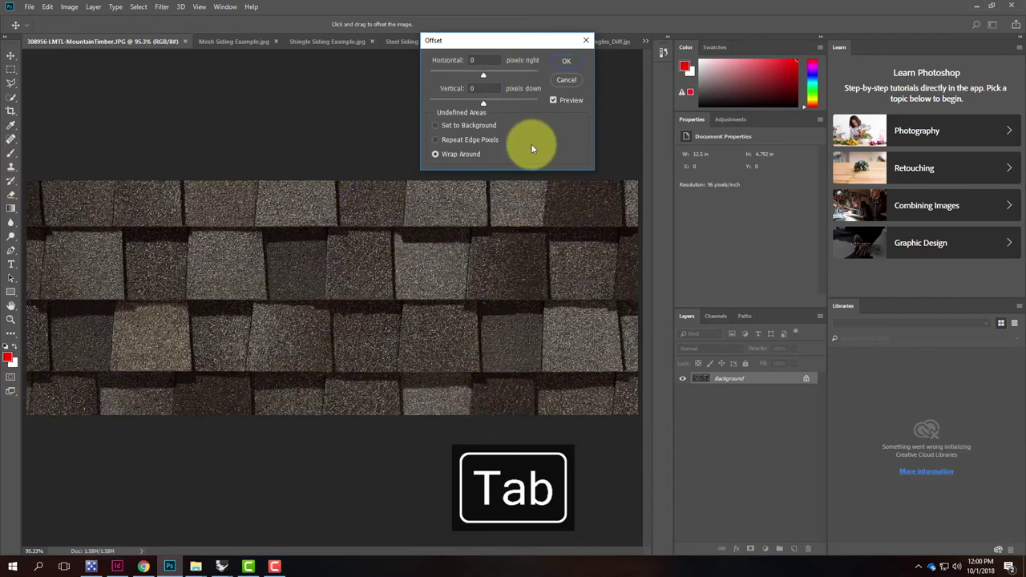
# Preview the shingle image's seams with a wrap-around offset of 475 pixels right and 235 pixels down, and cancel the filter
pyautogui.moveTo(484, 79); pyautogui.dragTo(496, 75)
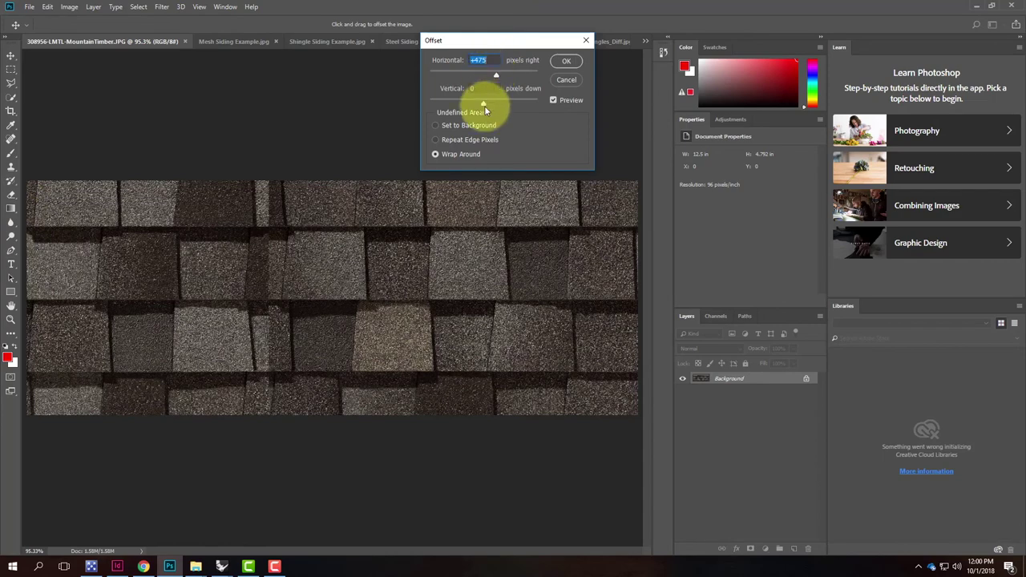
pyautogui.moveTo(500, 105); pyautogui.dragTo(500, 102)
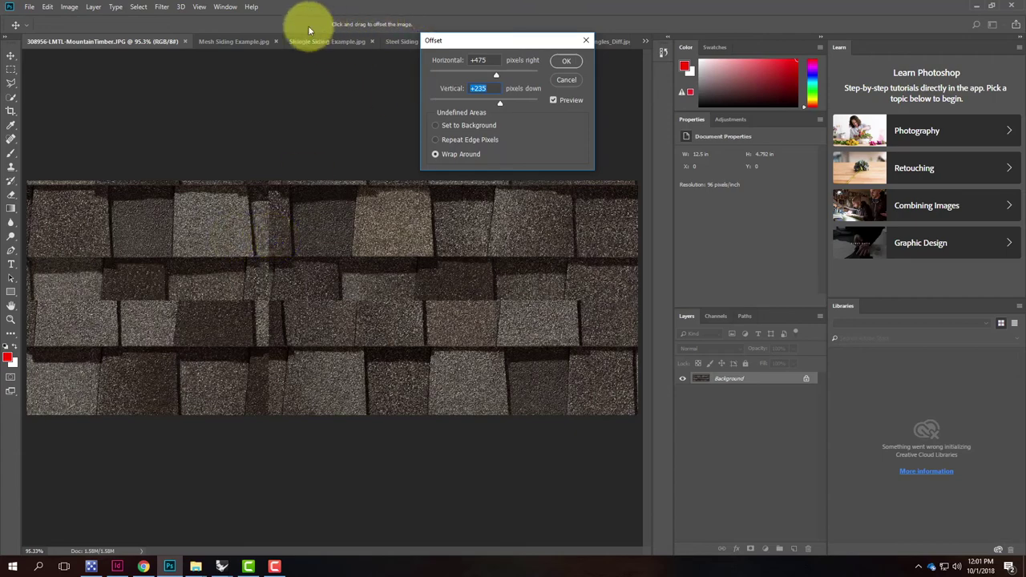
pyautogui.click(570, 80)
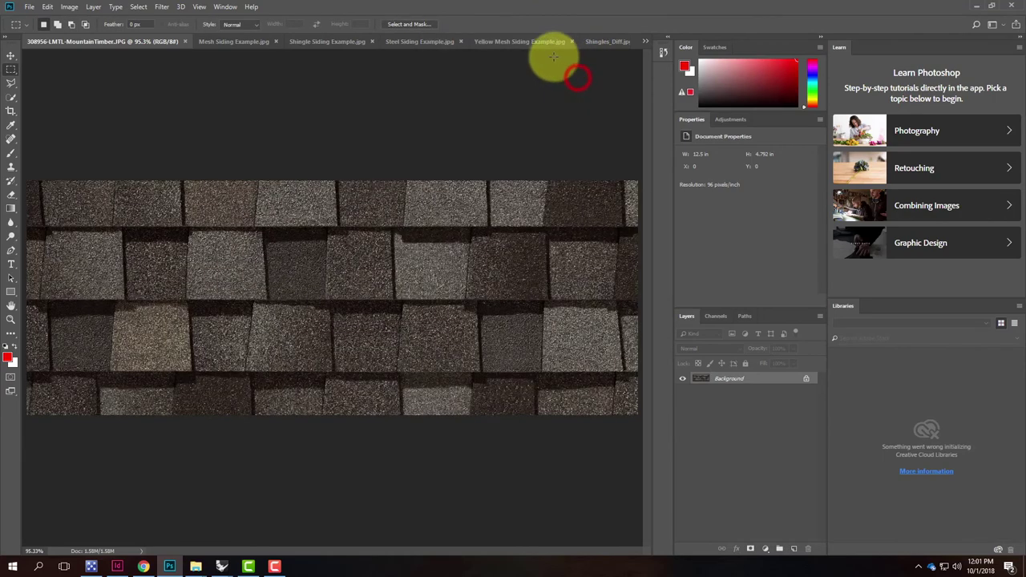
# Switch back to the cropped wire grid image among the open documents
pyautogui.click(522, 41)
pyautogui.click(609, 42)
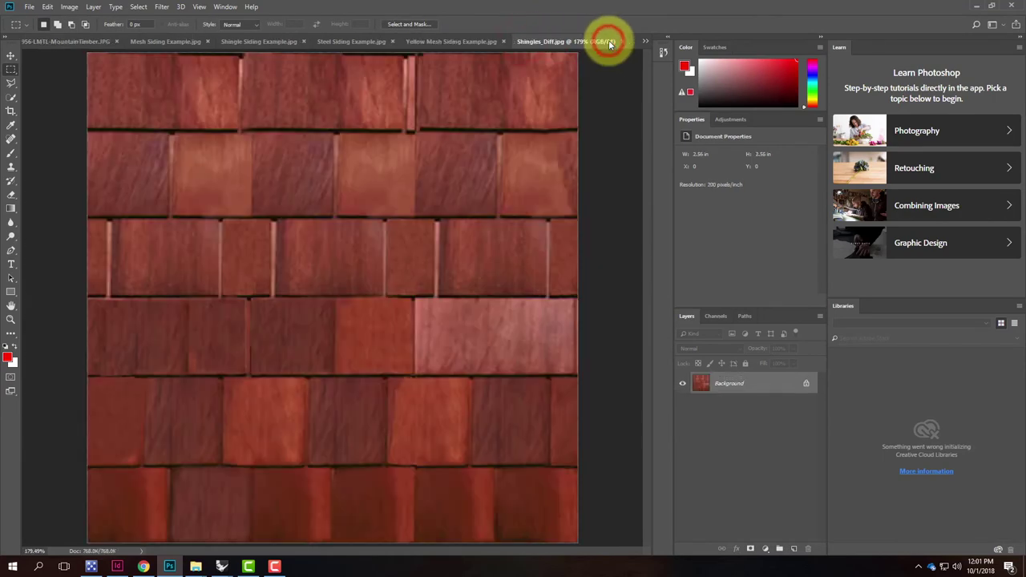
pyautogui.click(645, 41)
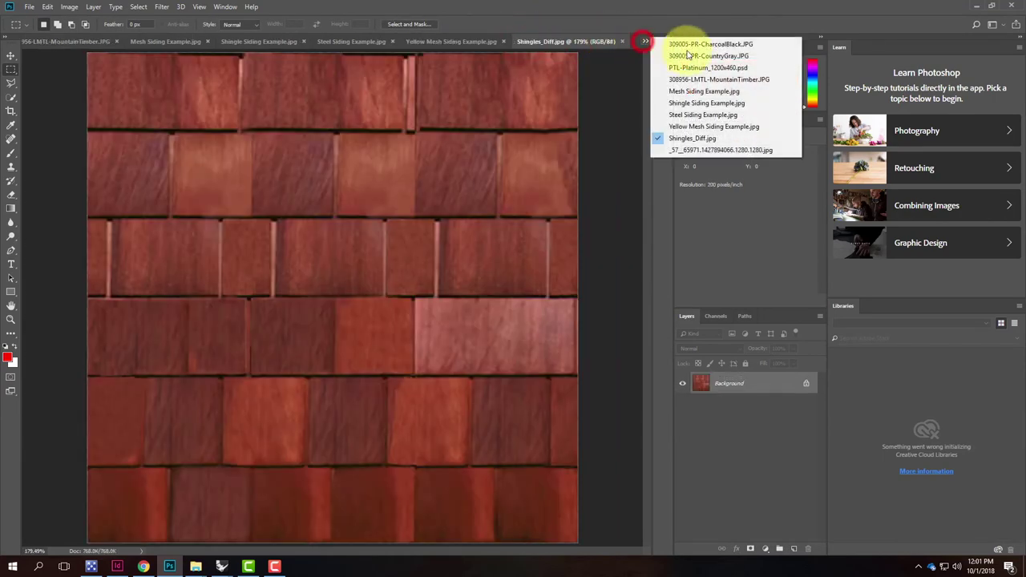
pyautogui.click(711, 151)
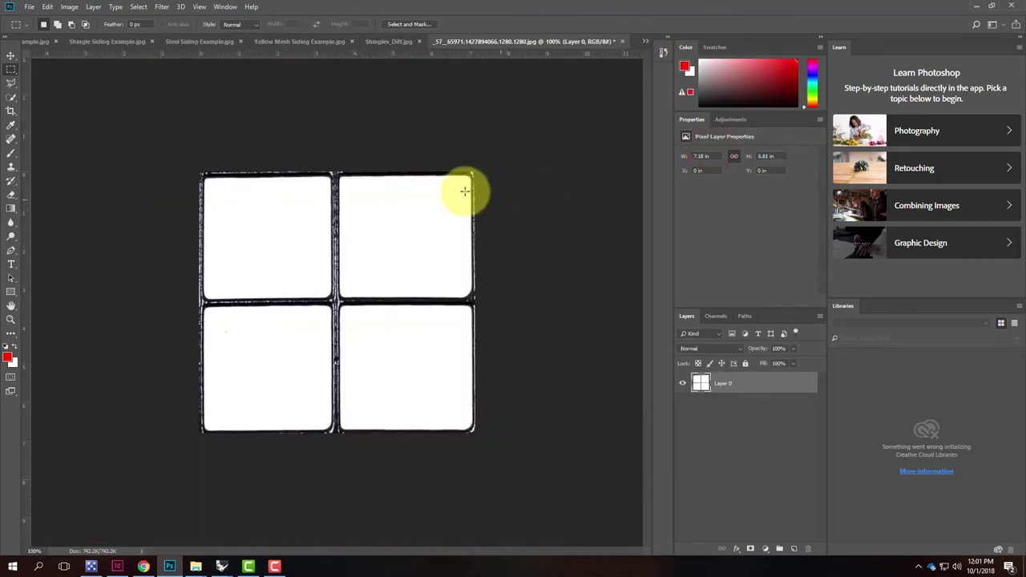
# Start the Offset filter on the wire grid layer with horizontal and vertical offsets of 0 pixels
pyautogui.click(158, 8)
pyautogui.click(154, 10)
pyautogui.click(116, 6)
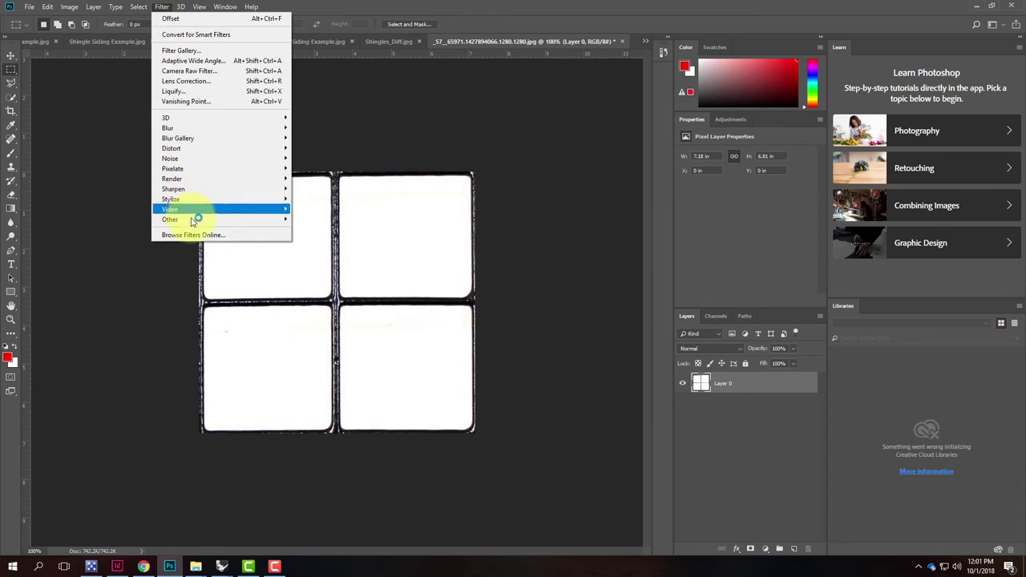
pyautogui.moveTo(193, 218)
pyautogui.click(315, 272)
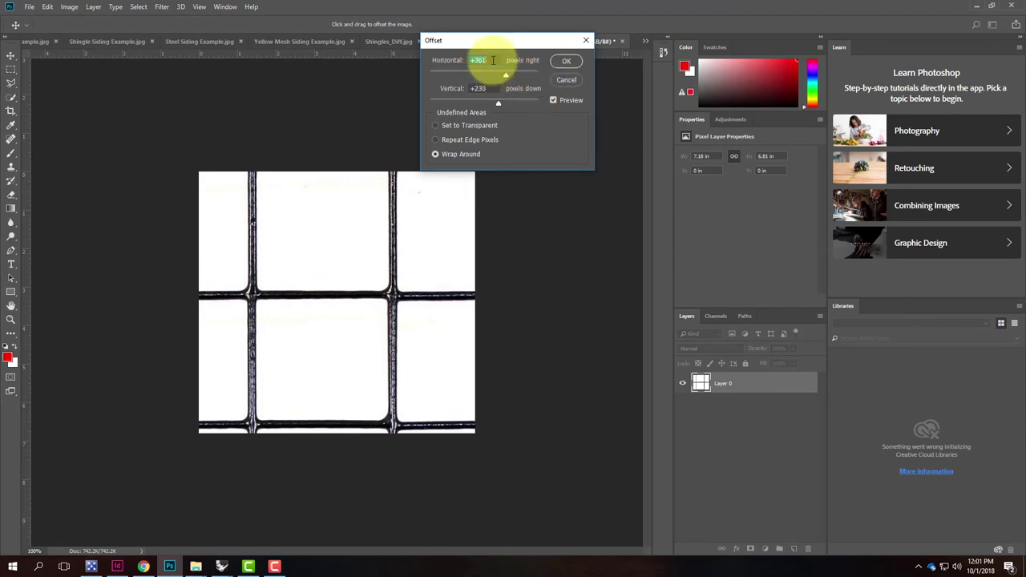
pyautogui.press('Tab')
pyautogui.write('0')
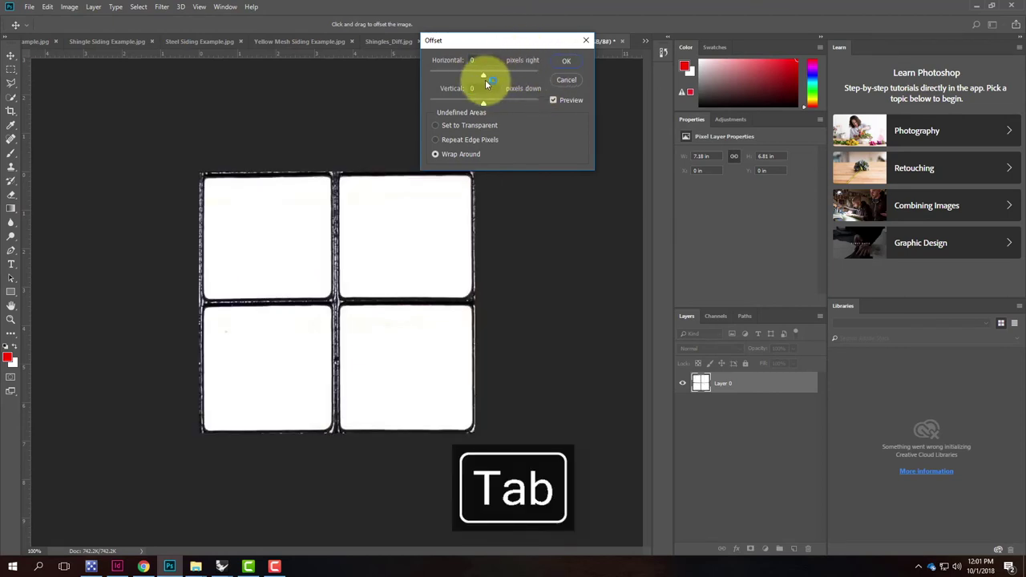
# Apply the Offset filter to the wire grid layer with wrap-around offsets of 375 pixels right and 129 pixels down
pyautogui.moveTo(486, 76); pyautogui.dragTo(509, 76)
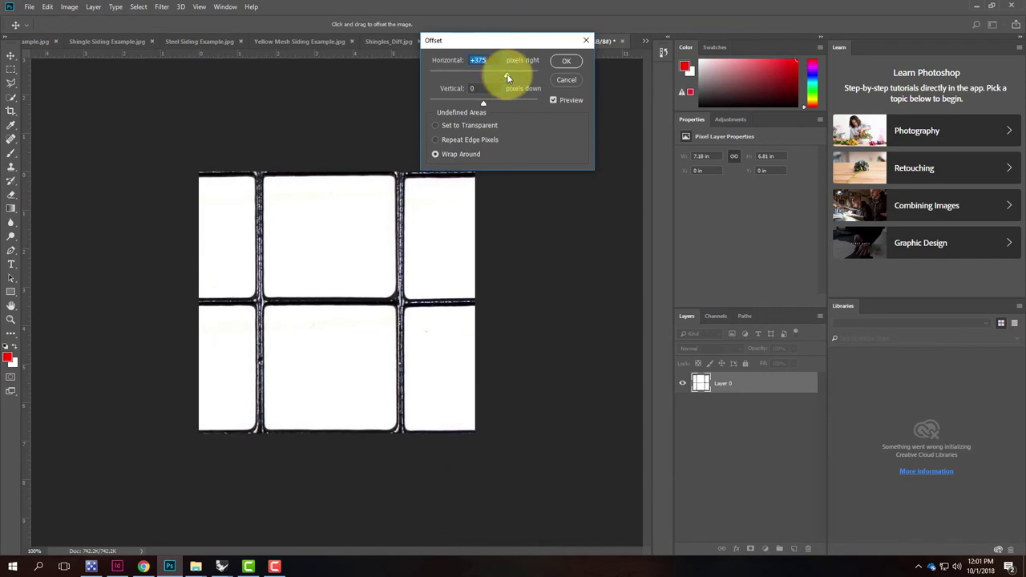
pyautogui.moveTo(487, 107); pyautogui.dragTo(498, 102)
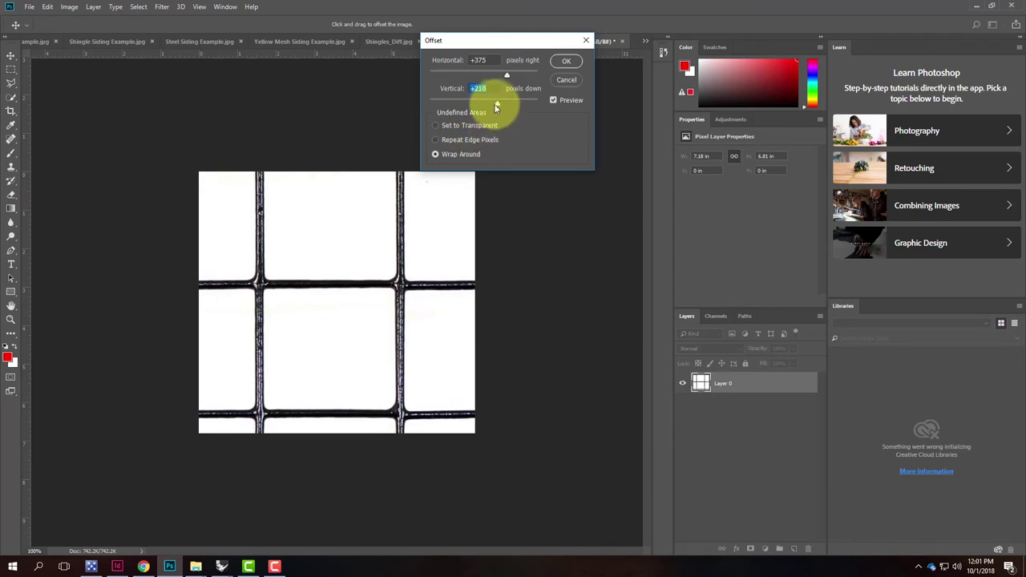
pyautogui.click(495, 105)
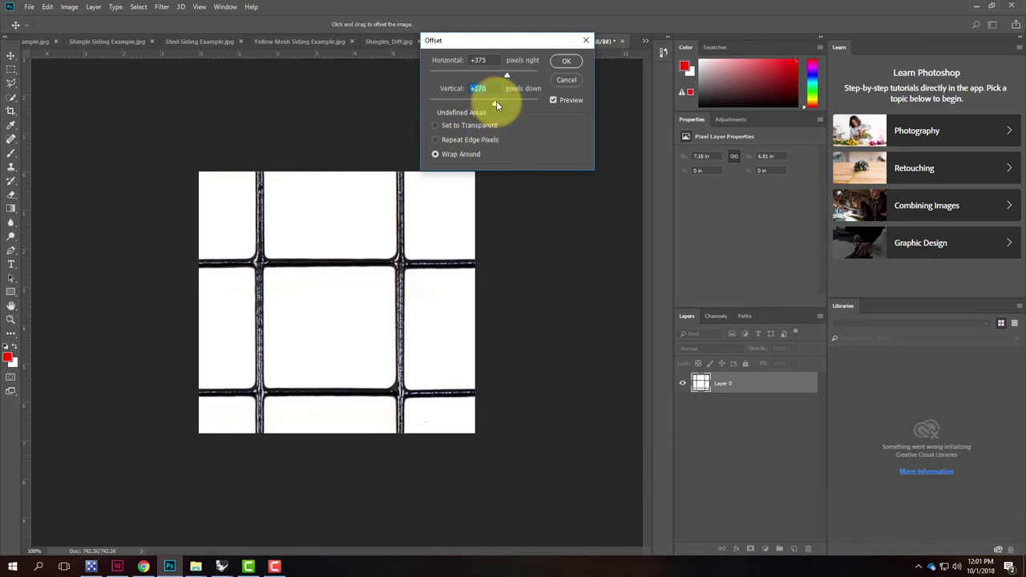
pyautogui.moveTo(497, 104); pyautogui.dragTo(497, 106)
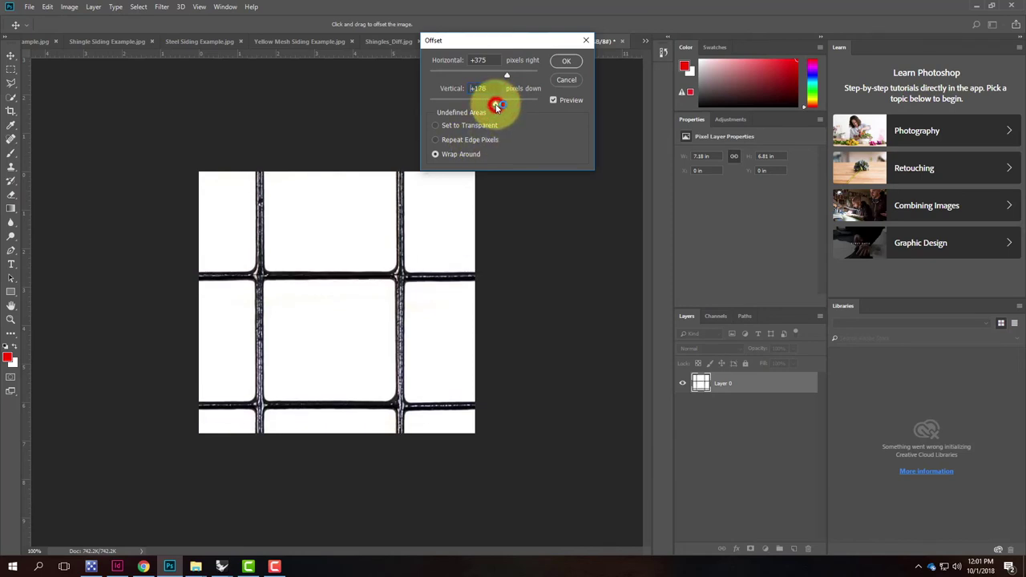
pyautogui.click(497, 107)
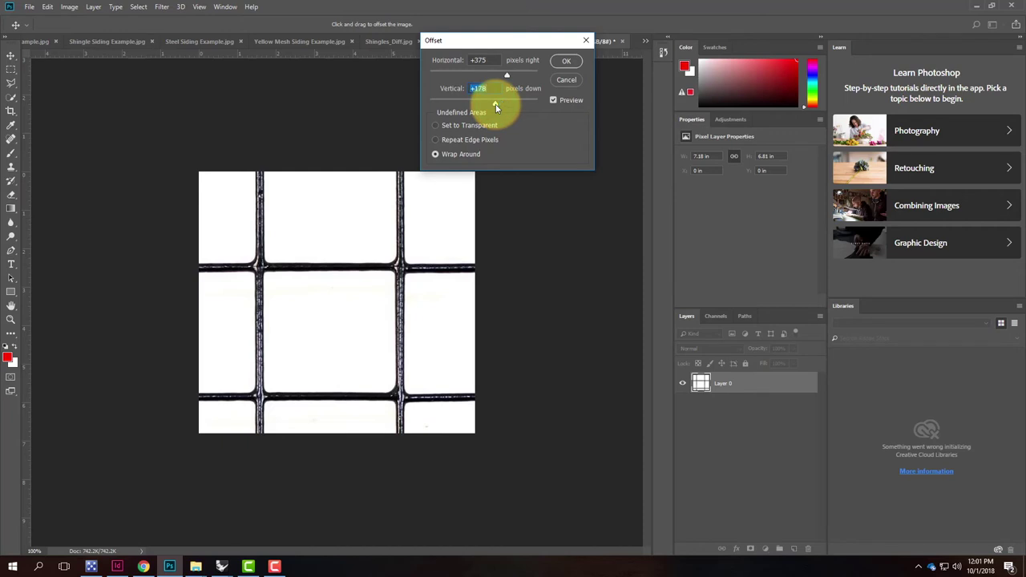
pyautogui.moveTo(492, 105); pyautogui.dragTo(495, 103)
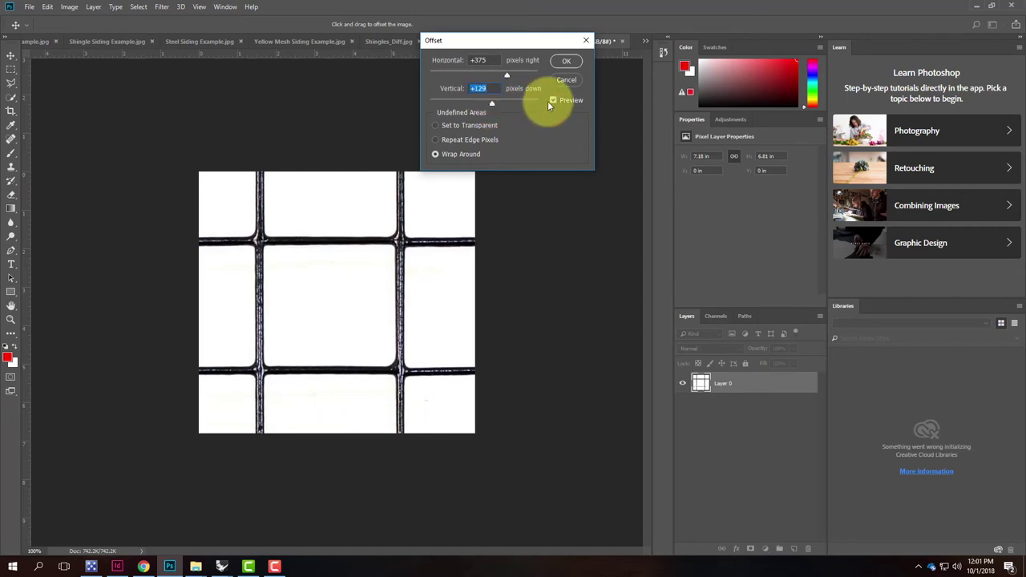
pyautogui.click(576, 61)
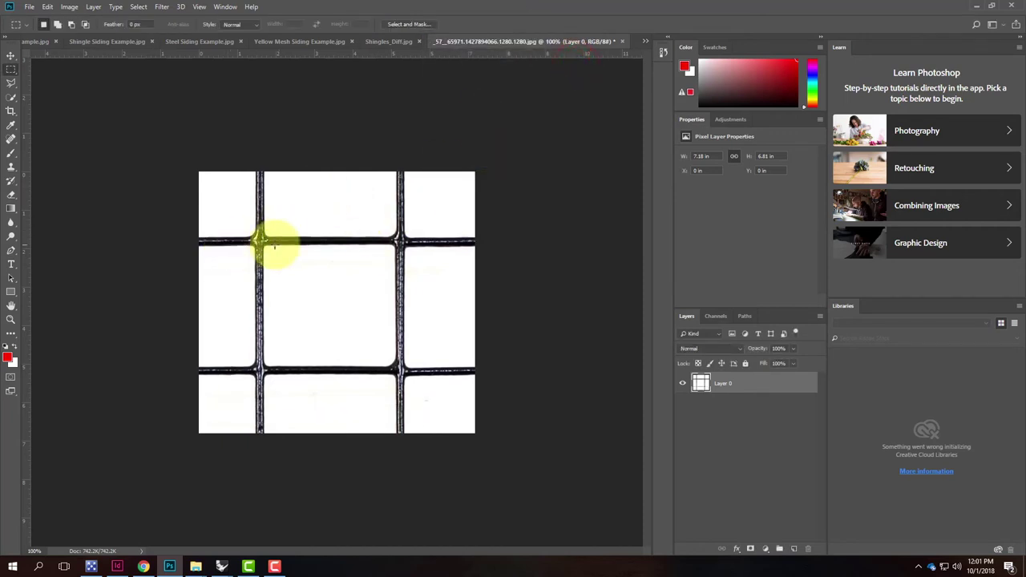
# Clone dark wire texture over the white highlights on the upper horizontal wire, from the first intersection to the image's left edge
pyautogui.hotkey('ctrl', '=')
pyautogui.hotkey('ctrl', '=')
pyautogui.moveTo(240, 183); pyautogui.dragTo(512, 212)
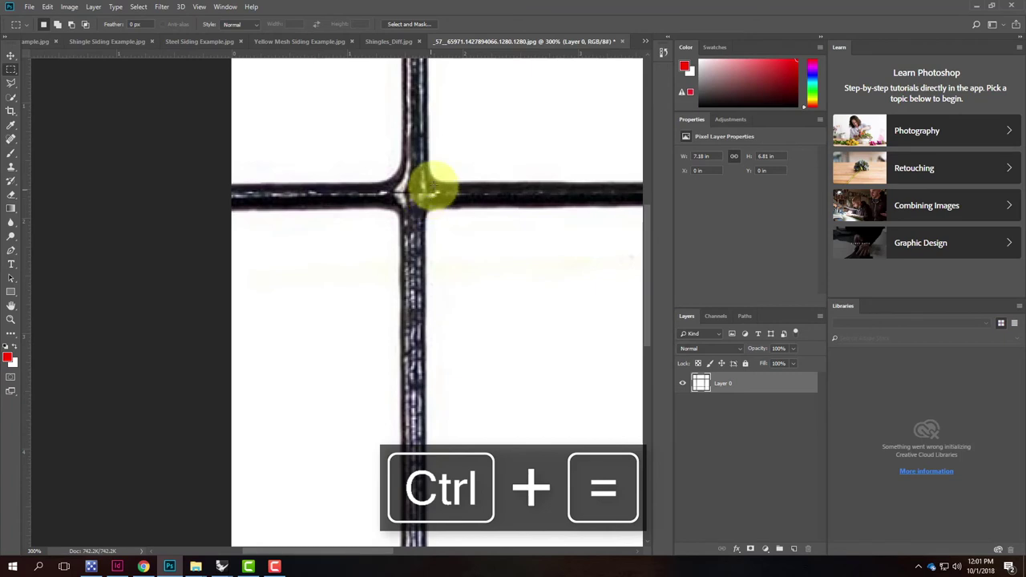
pyautogui.click(11, 168)
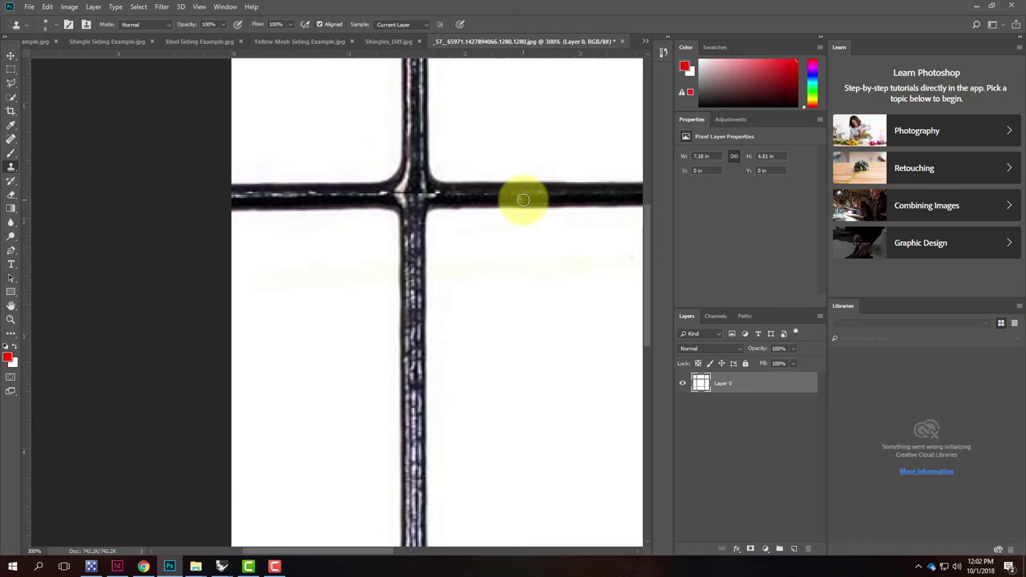
pyautogui.moveTo(534, 202)
pyautogui.mouseDown()
pyautogui.moveTo(497, 196)
pyautogui.moveTo(557, 203)
pyautogui.mouseUp()
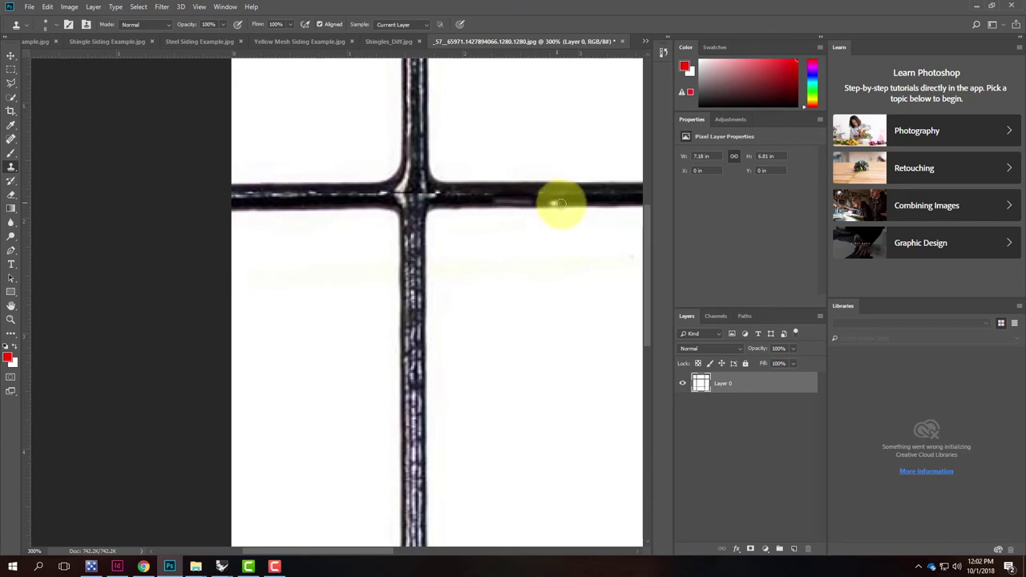
pyautogui.hotkey('ctrl', 'z')
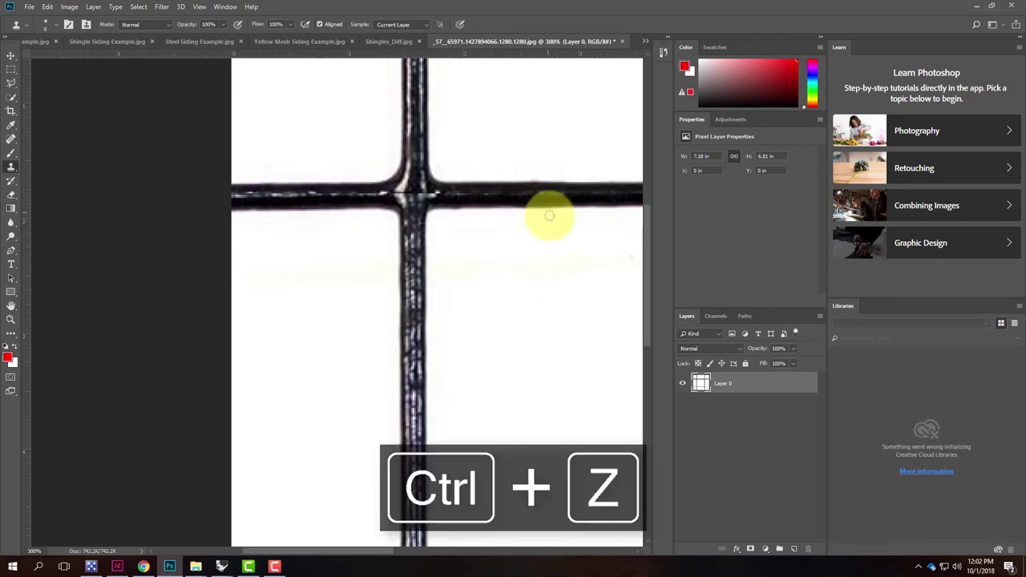
pyautogui.hotkey('ctrl', '=')
pyautogui.hotkey('ctrl', '=')
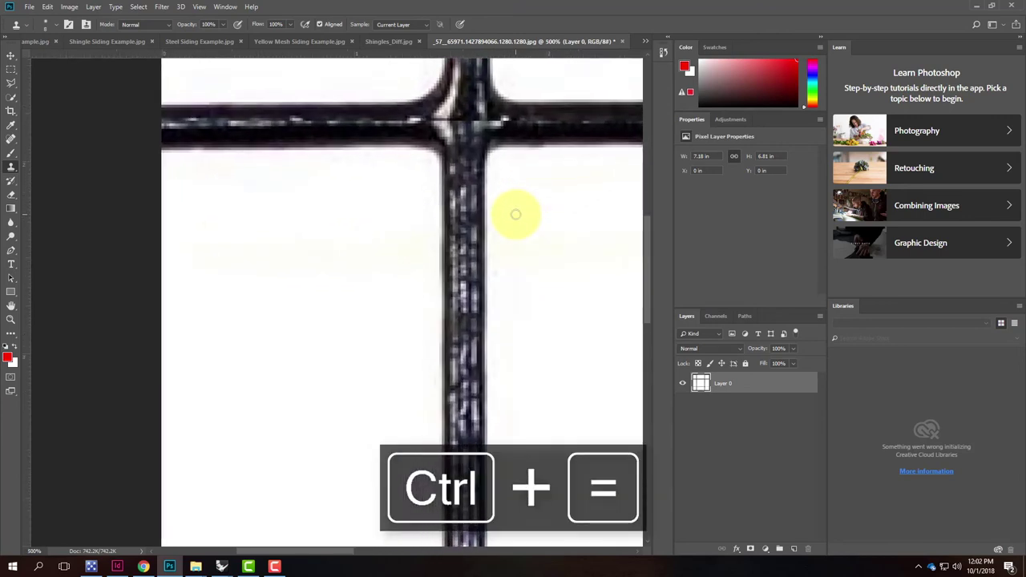
pyautogui.keyDown('alt'); pyautogui.click(591, 122); pyautogui.keyUp('alt')
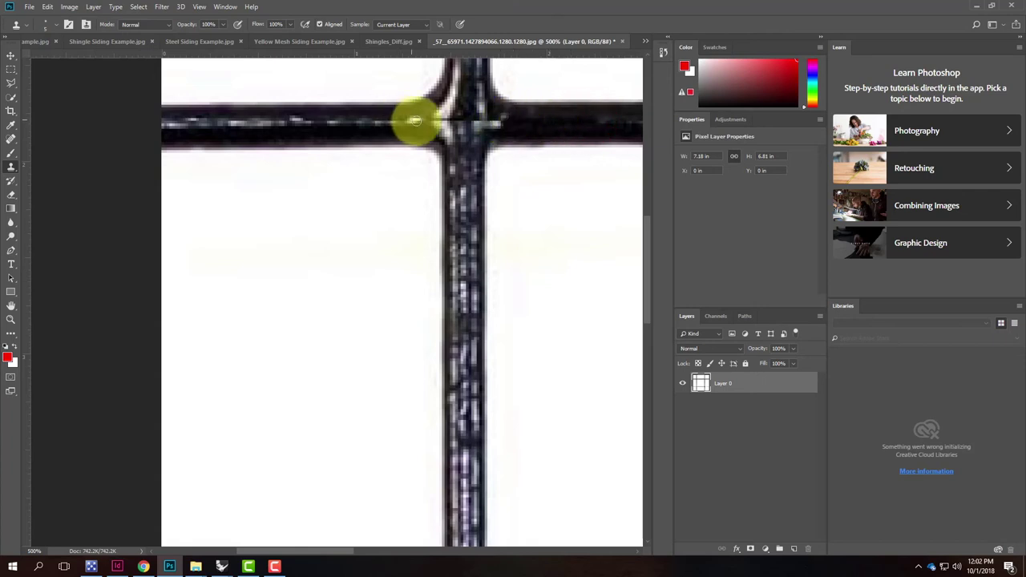
pyautogui.moveTo(406, 129)
pyautogui.mouseDown()
pyautogui.moveTo(412, 121)
pyautogui.moveTo(165, 120)
pyautogui.mouseUp()
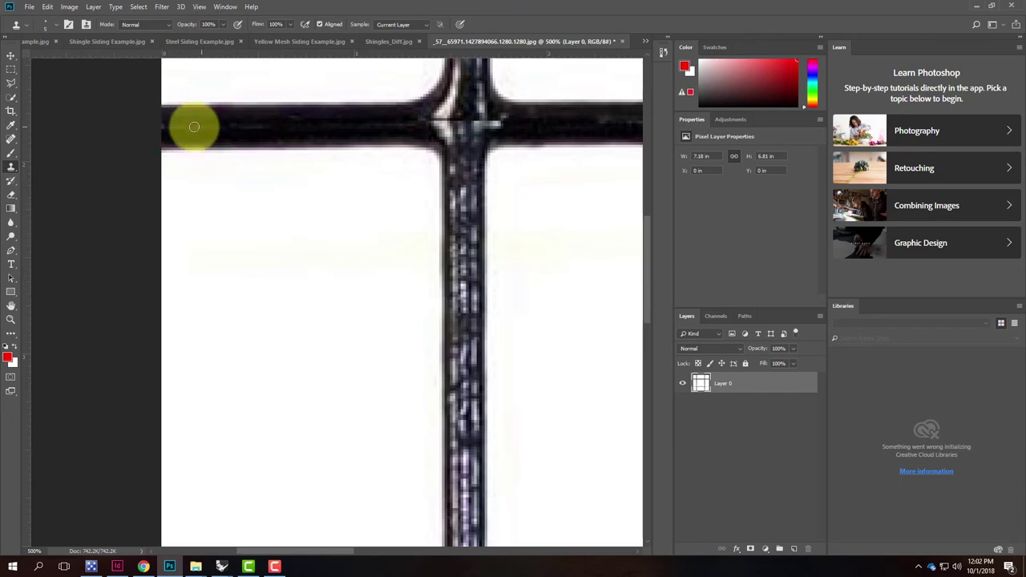
pyautogui.click(167, 126)
# Retouch the bright seam at the upper-left wire intersection with the Clone Stamp, undoing the stroke that misses
pyautogui.moveTo(545, 126)
pyautogui.mouseDown()
pyautogui.moveTo(230, 176)
pyautogui.moveTo(232, 188)
pyautogui.mouseUp()
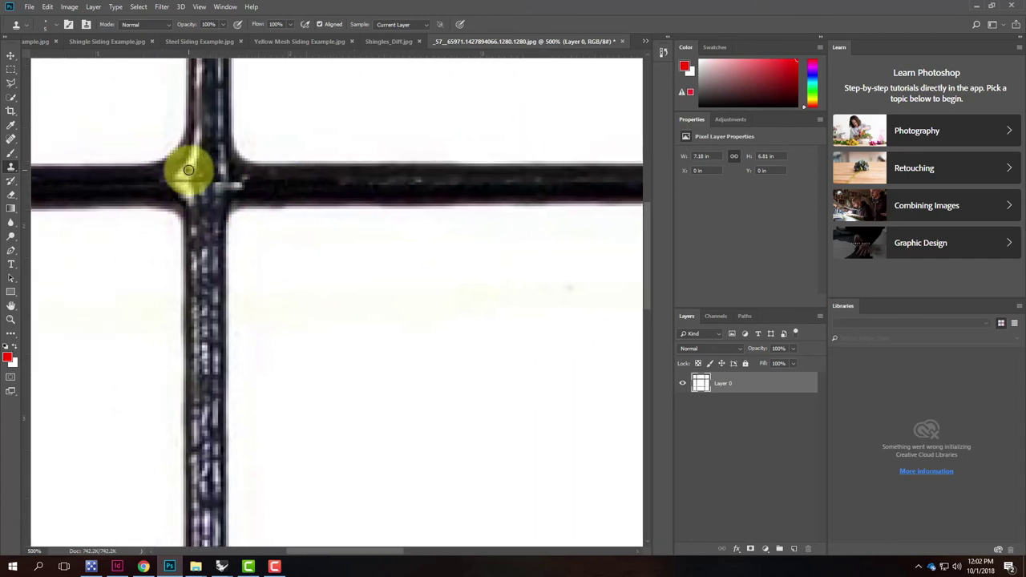
pyautogui.press('super')
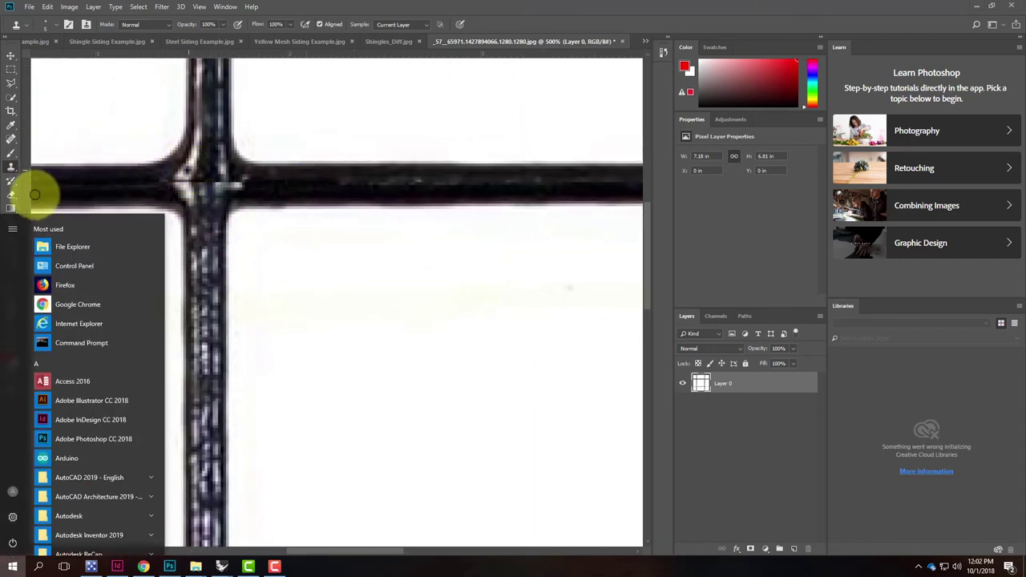
pyautogui.click(12, 567)
pyautogui.moveTo(209, 197)
pyautogui.mouseDown()
pyautogui.moveTo(189, 170)
pyautogui.moveTo(182, 185)
pyautogui.moveTo(187, 172)
pyautogui.mouseUp()
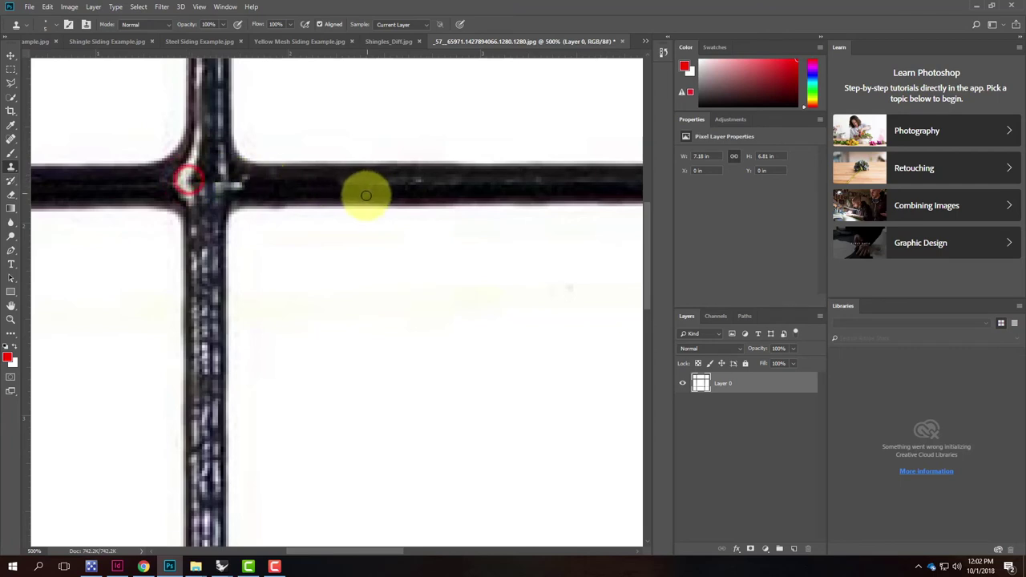
pyautogui.moveTo(207, 160); pyautogui.dragTo(203, 176)
pyautogui.hotkey('ctrl', 'z')
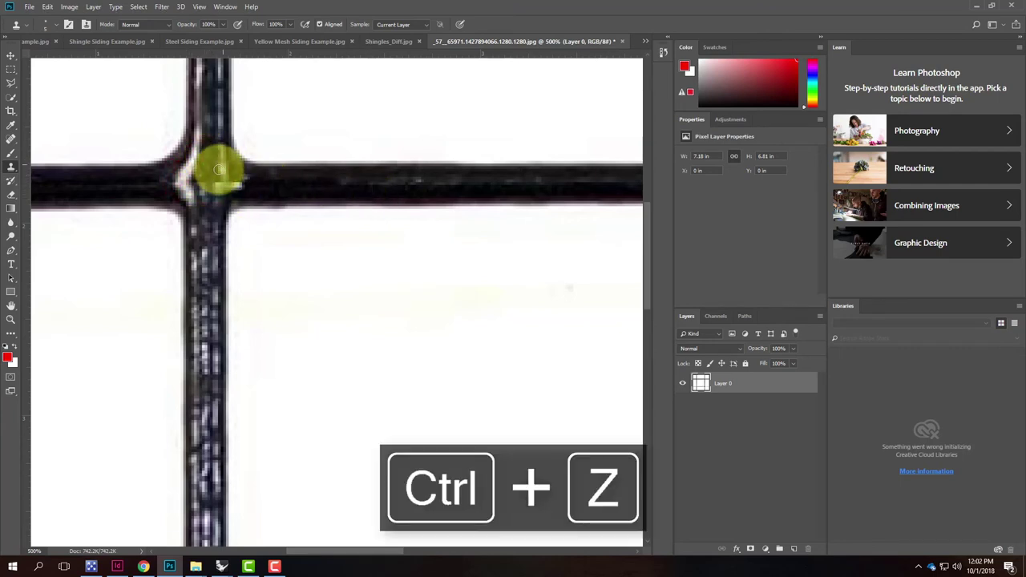
pyautogui.moveTo(213, 161)
pyautogui.mouseDown()
pyautogui.moveTo(209, 178)
pyautogui.moveTo(202, 173)
pyautogui.mouseUp()
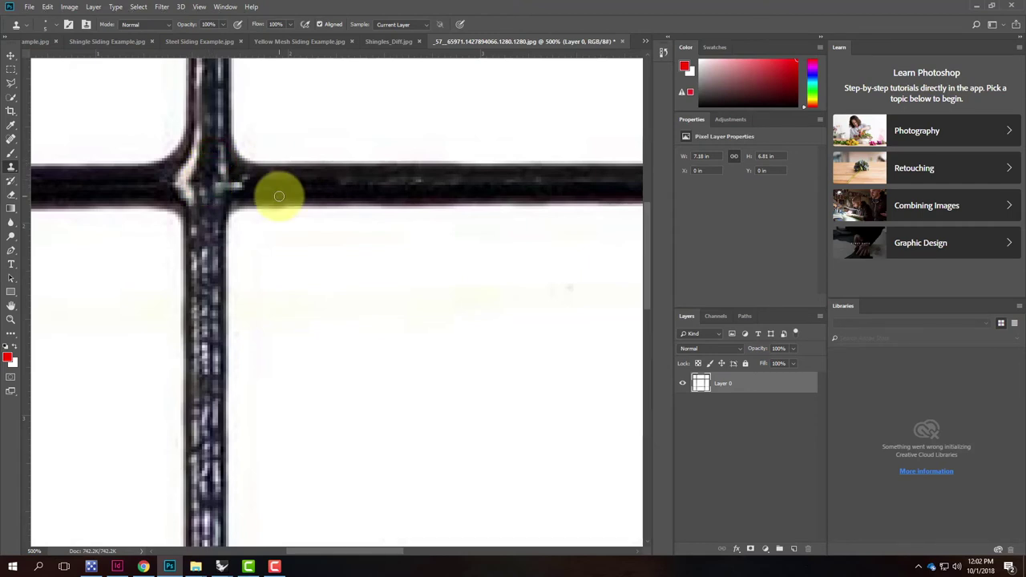
pyautogui.hotkey('ctrl', '0')
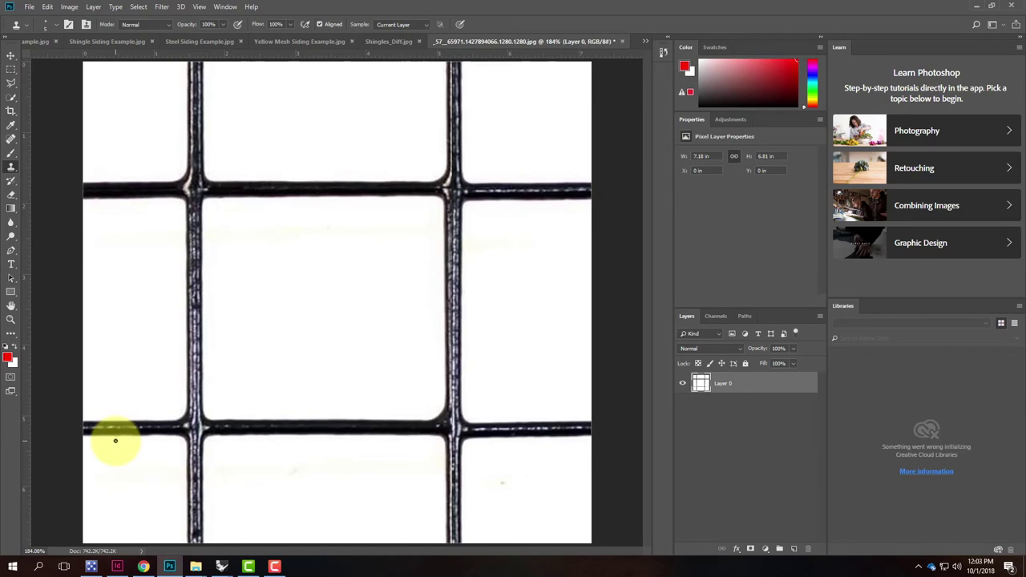
# Save the wire grid image to the Desktop as a JPEG named Mesh-Diffuse with progressive format and maximum quality 12
pyautogui.click(28, 6)
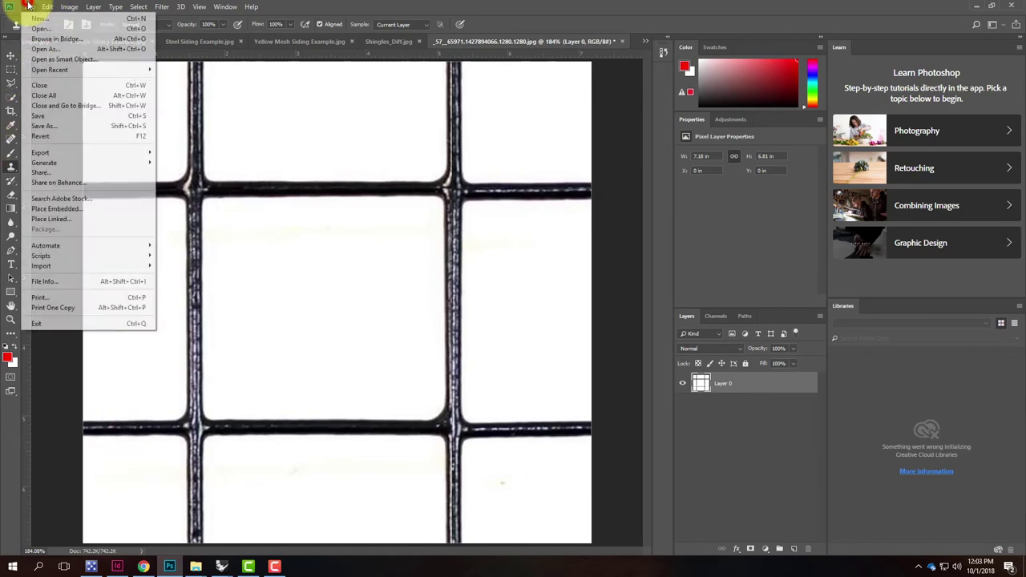
pyautogui.click(47, 129)
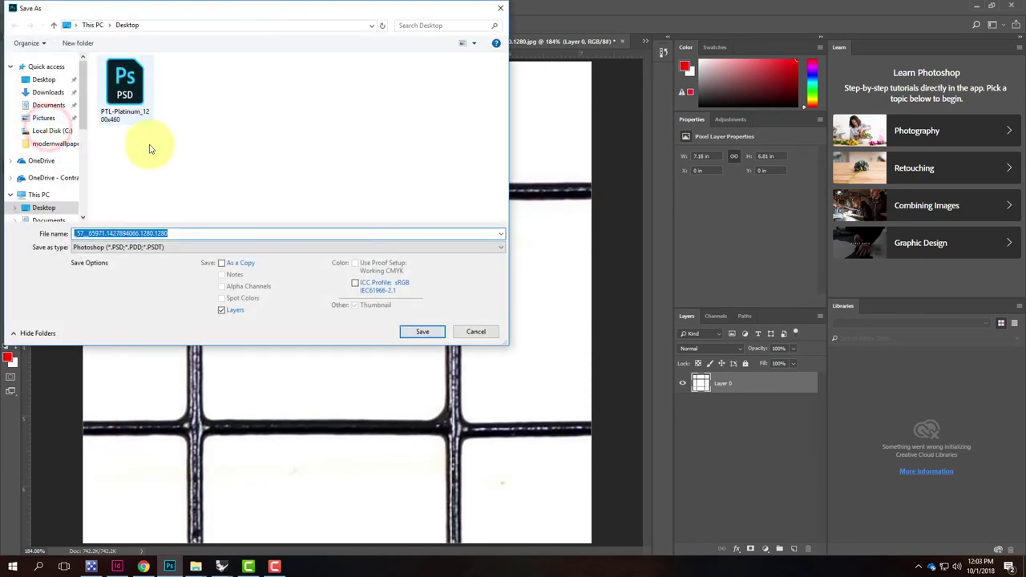
pyautogui.click(143, 249)
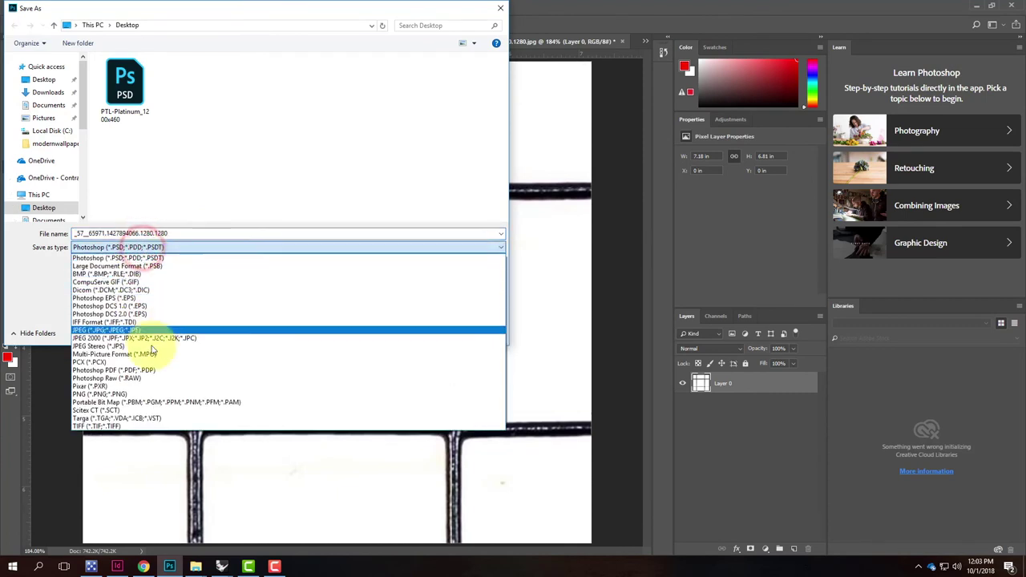
pyautogui.click(128, 329)
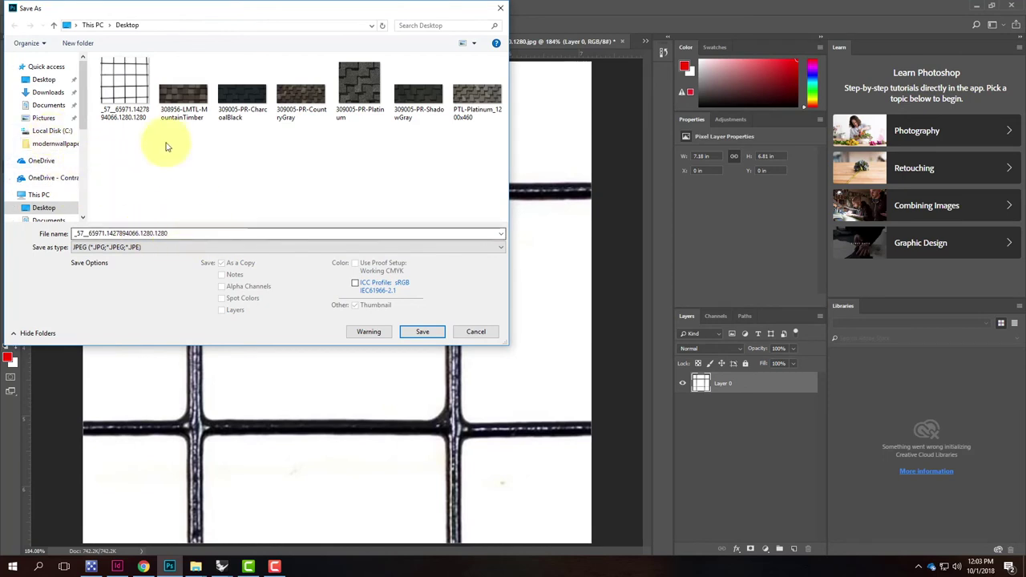
pyautogui.moveTo(167, 233); pyautogui.dragTo(44, 216)
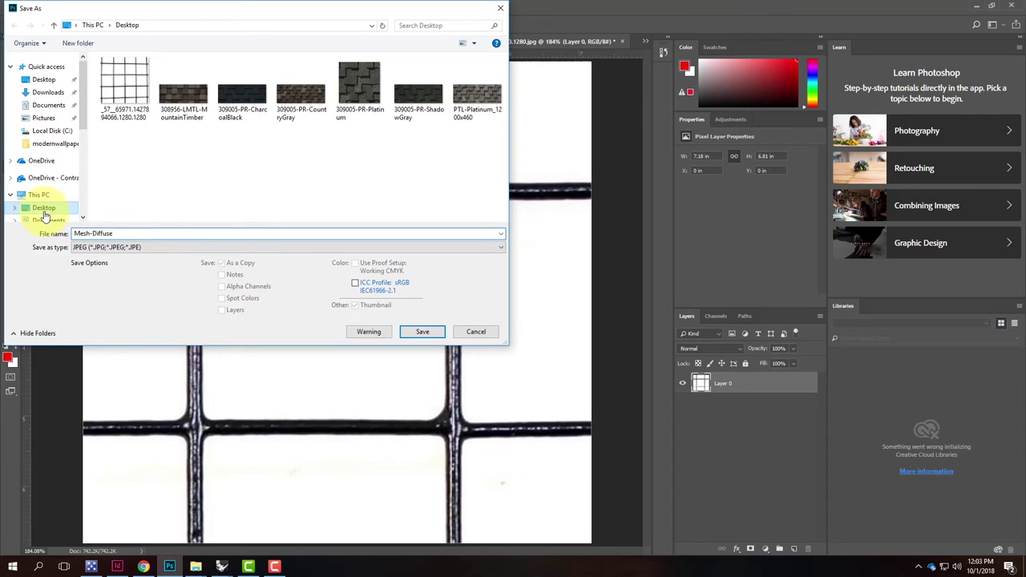
pyautogui.click(422, 331)
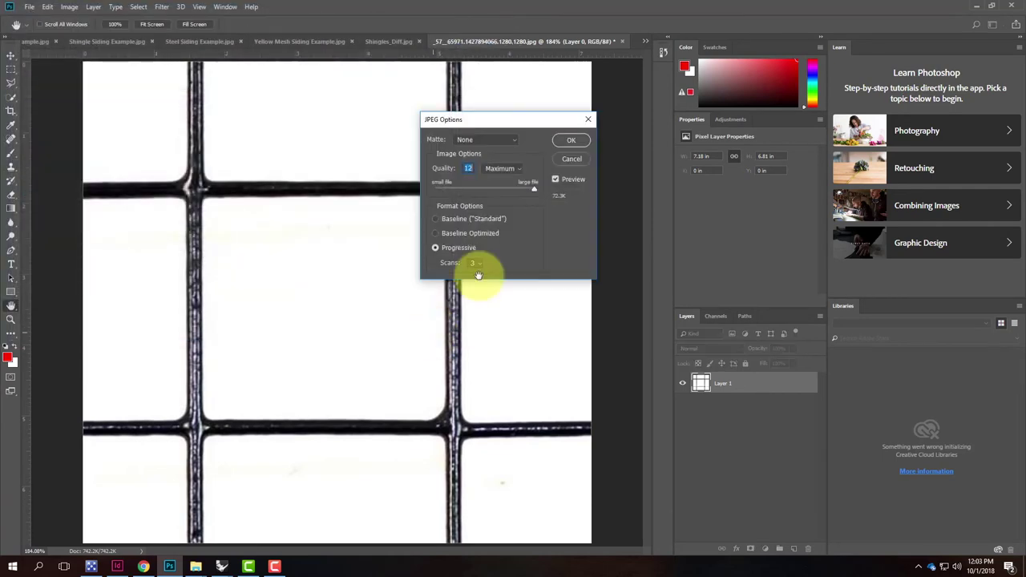
pyautogui.click(566, 141)
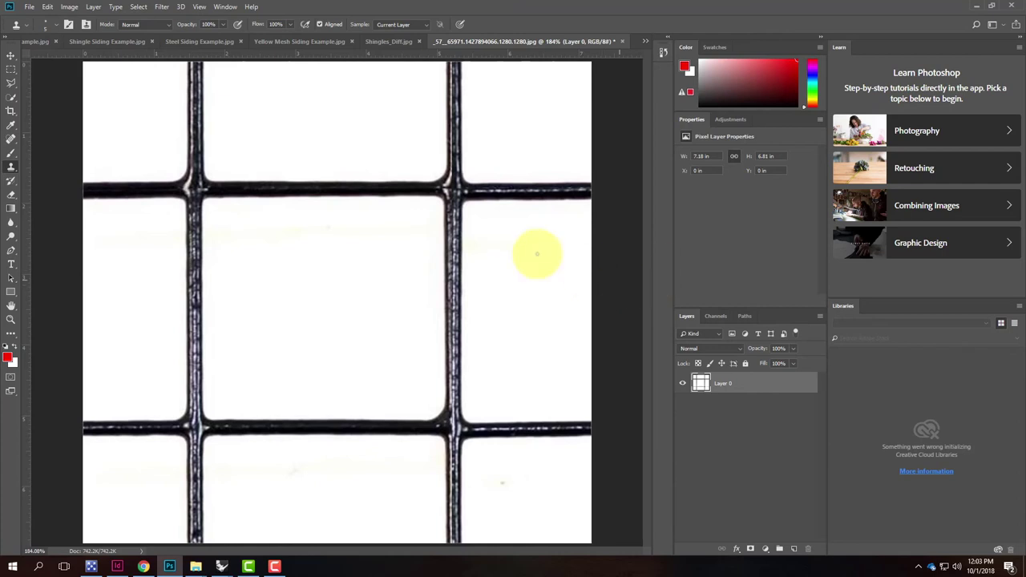
# Add a Channel Mixer adjustment layer above the wire grid and turn on its Monochrome option
pyautogui.click(93, 7)
pyautogui.moveTo(175, 152)
pyautogui.click(253, 242)
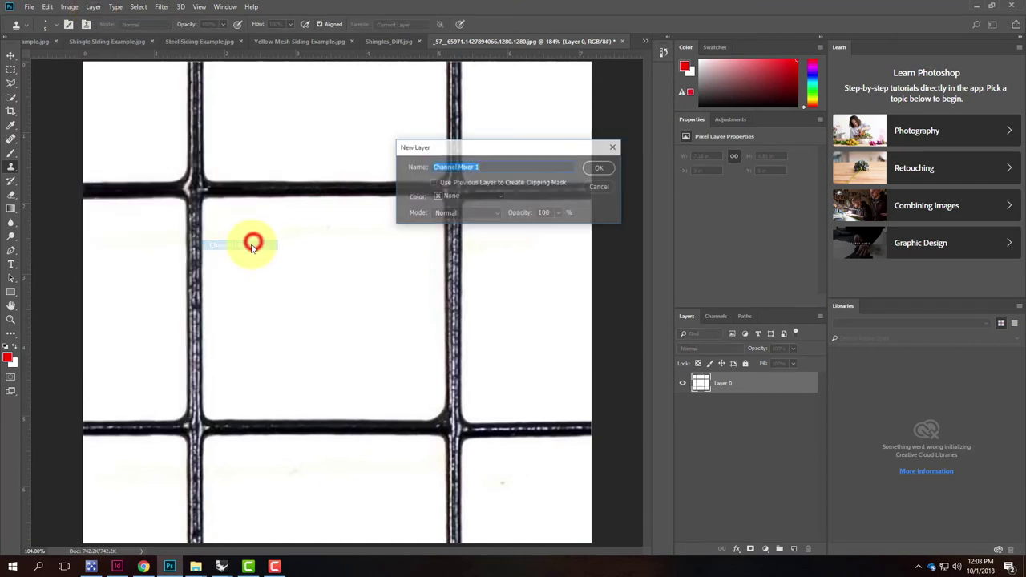
pyautogui.click(603, 169)
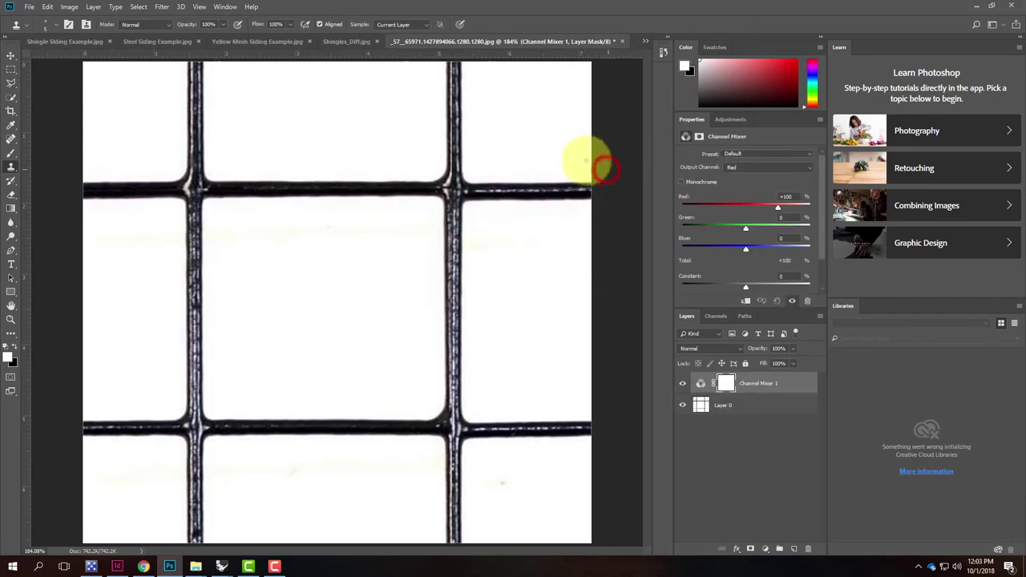
pyautogui.click(682, 182)
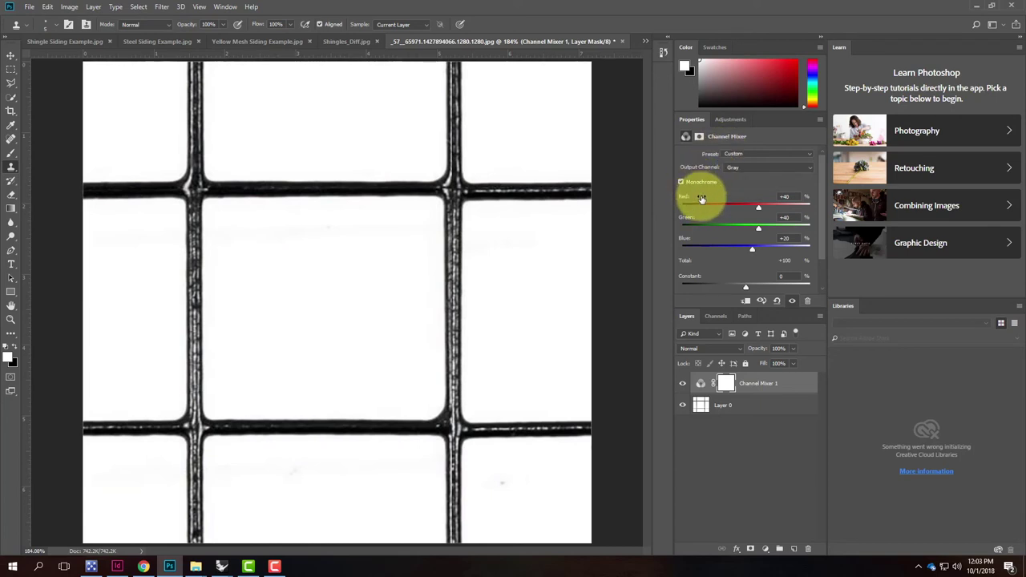
# Add a Levels adjustment layer with default settings above the Channel Mixer layer
pyautogui.click(93, 7)
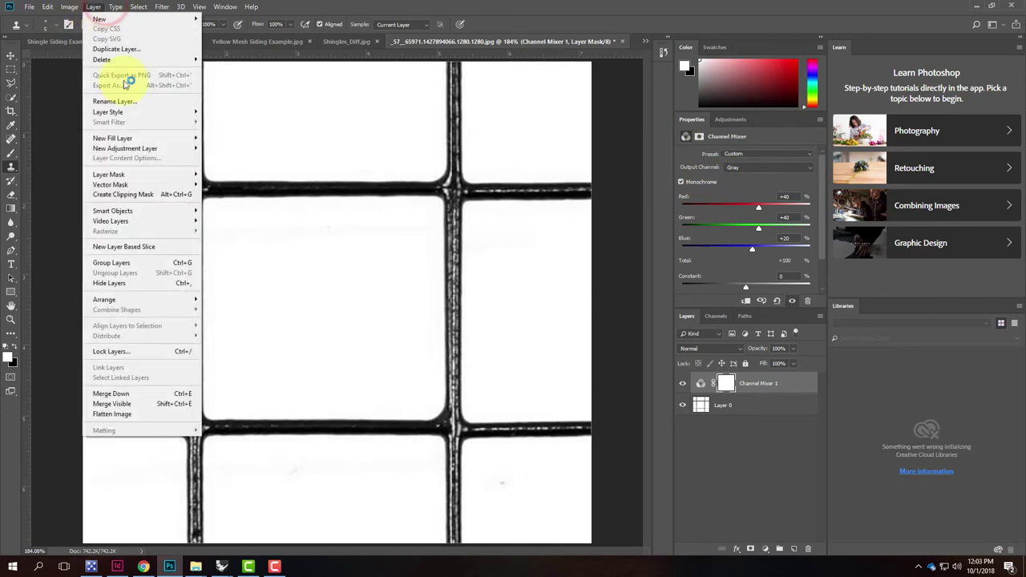
pyautogui.moveTo(129, 149)
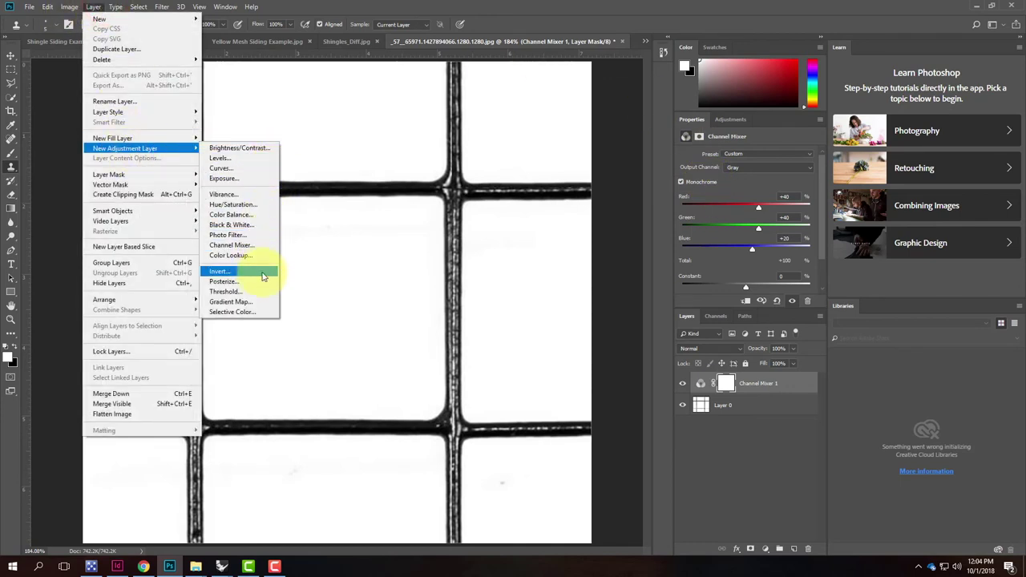
pyautogui.click(253, 158)
pyautogui.click(600, 169)
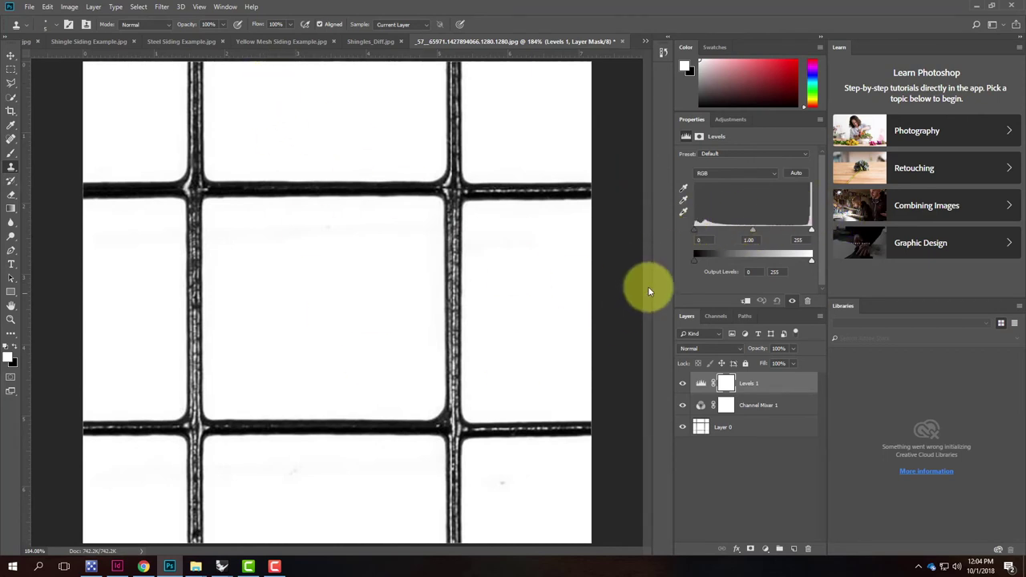
# Save the black-and-white wire grid image to the Desktop as a JPEG named Mesh-Bump
pyautogui.click(29, 7)
pyautogui.click(52, 126)
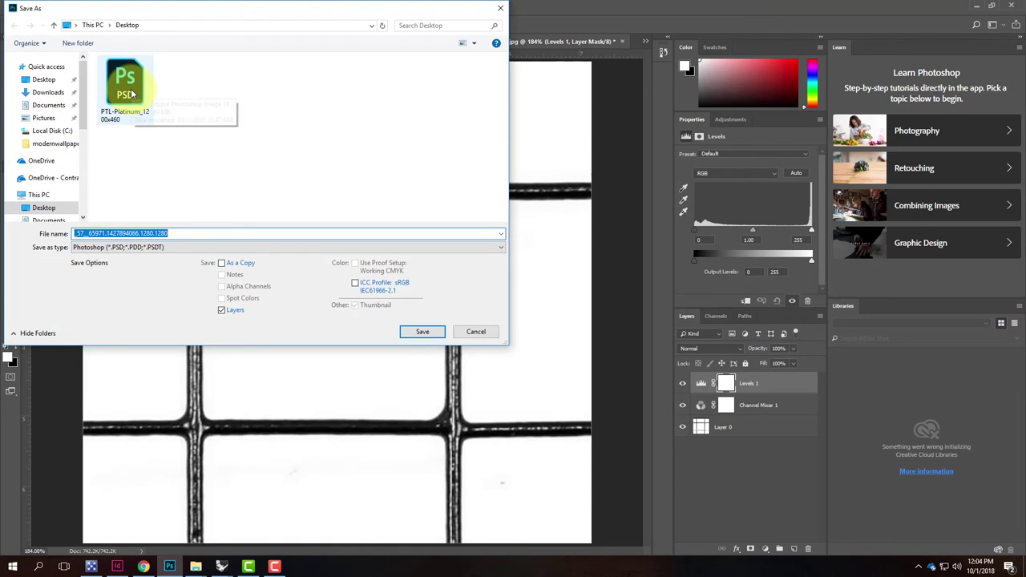
pyautogui.click(128, 88)
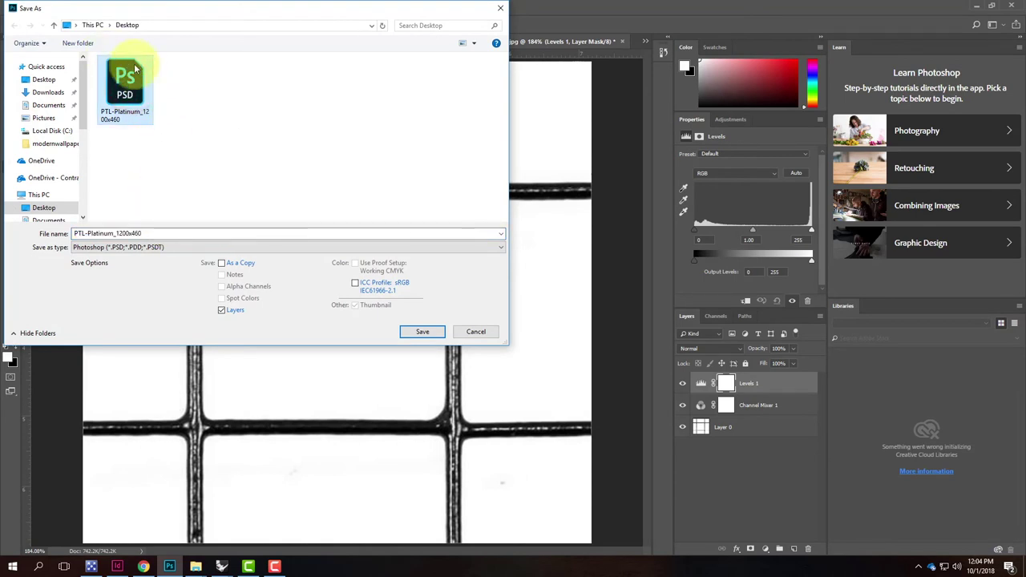
pyautogui.click(149, 247)
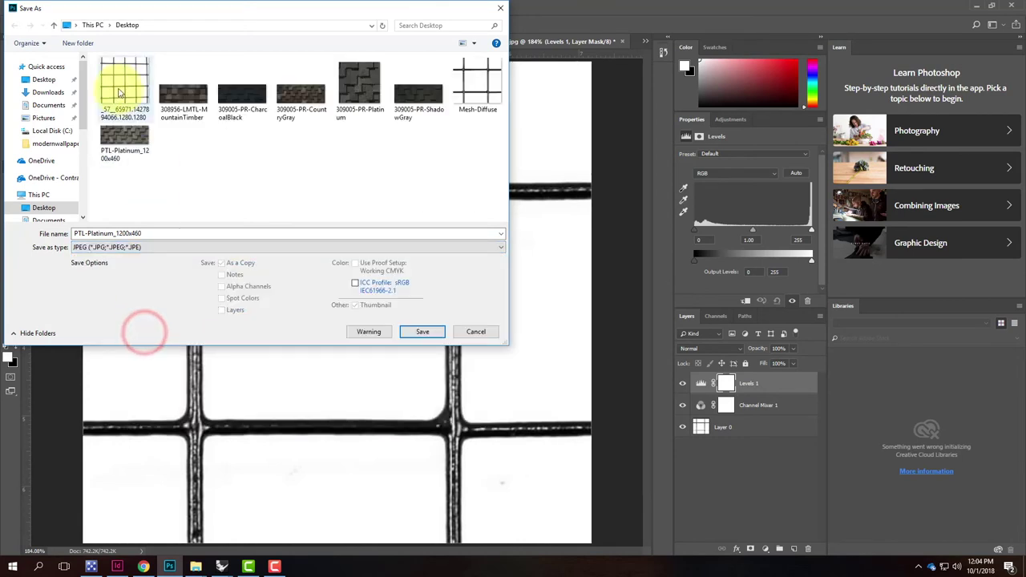
pyautogui.click(475, 80)
pyautogui.click(100, 233)
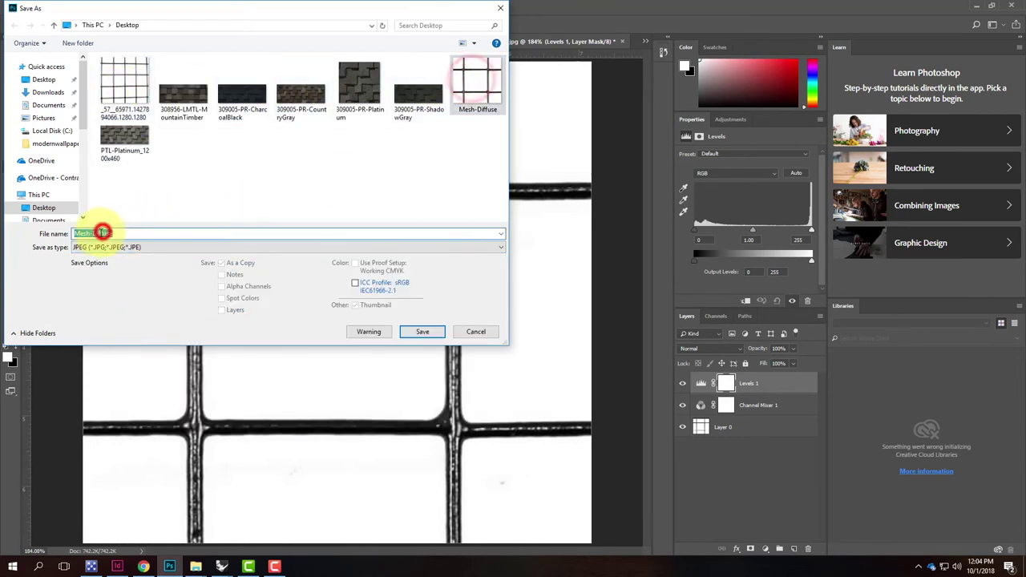
pyautogui.moveTo(92, 233); pyautogui.dragTo(164, 235)
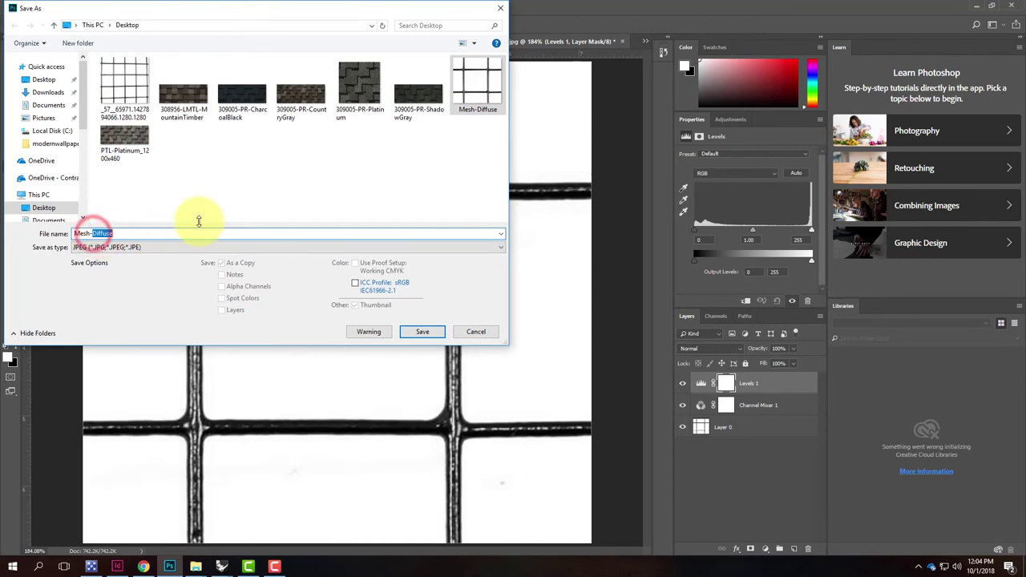
pyautogui.write('Bump')
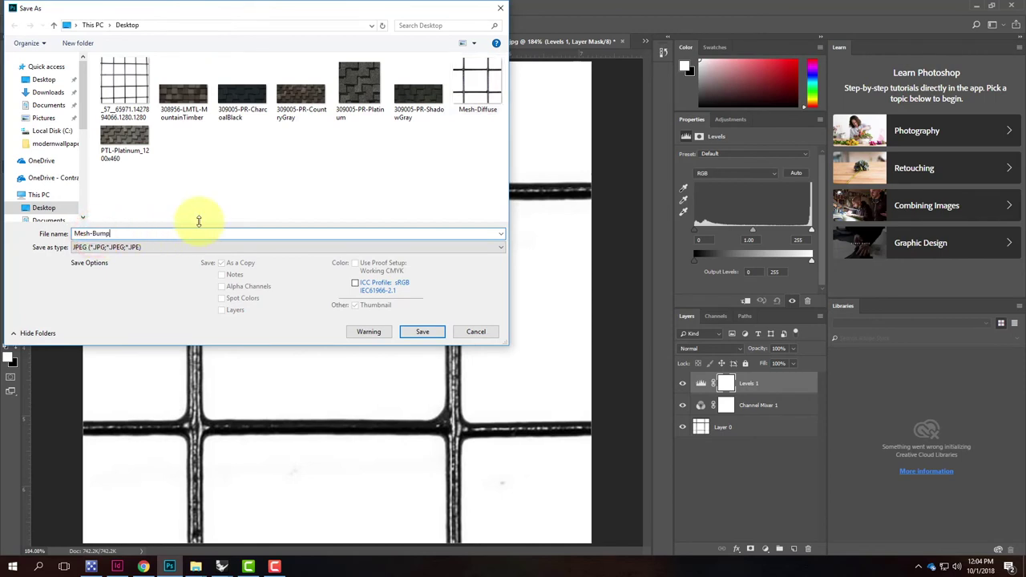
pyautogui.click(371, 333)
pyautogui.click(424, 332)
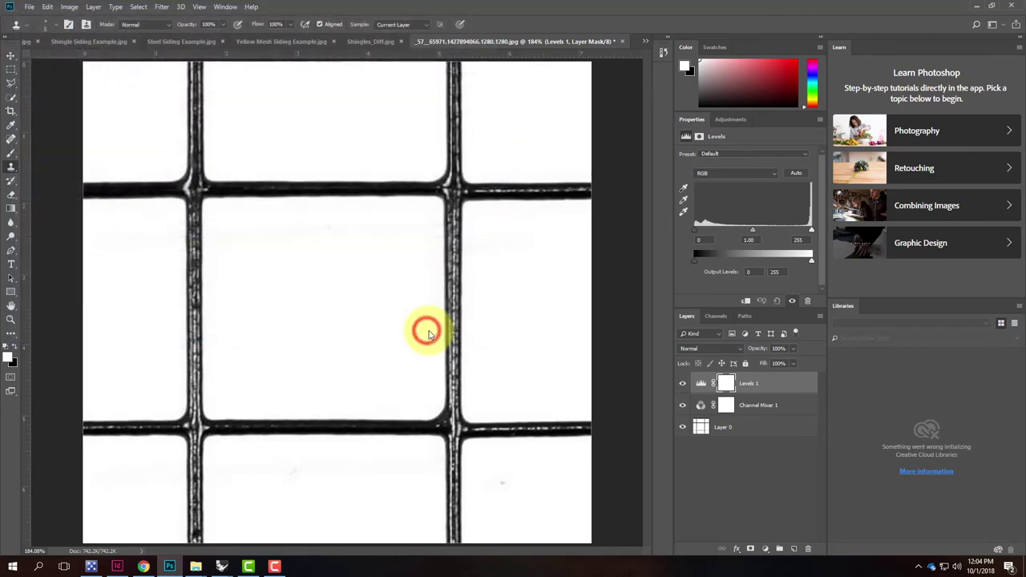
pyautogui.click(573, 140)
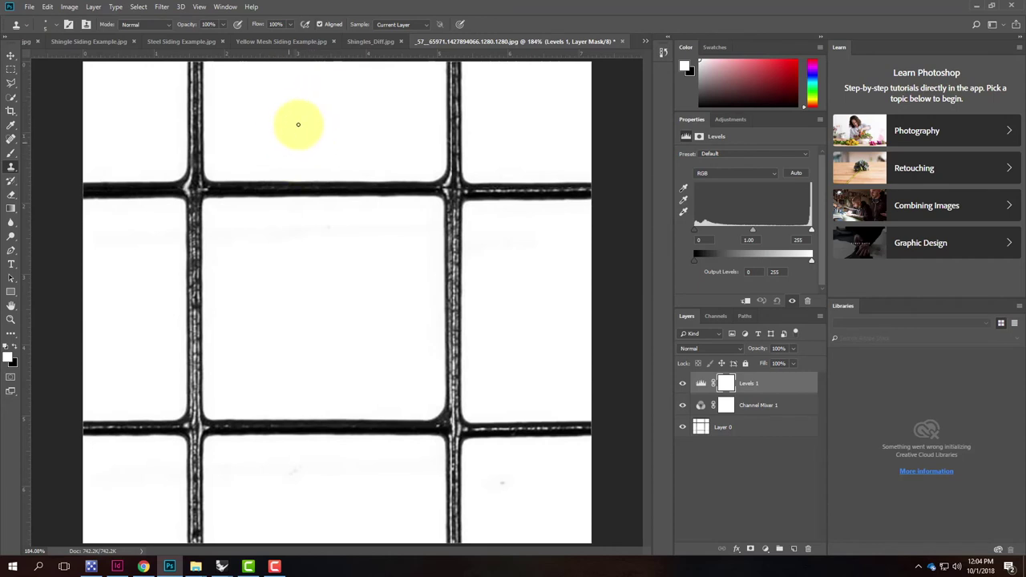
# Add a blank layer on top and select all white openings between the wires on Layer 0 with the Magic Wand
pyautogui.click(794, 551)
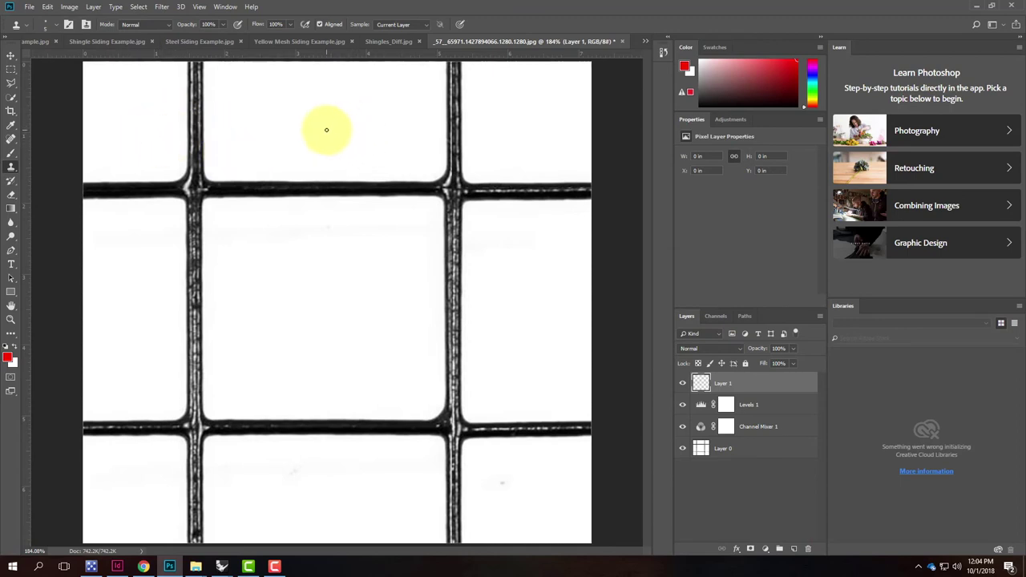
pyautogui.click(12, 97)
pyautogui.click(44, 107)
pyautogui.click(133, 110)
pyautogui.click(745, 447)
pyautogui.click(121, 120)
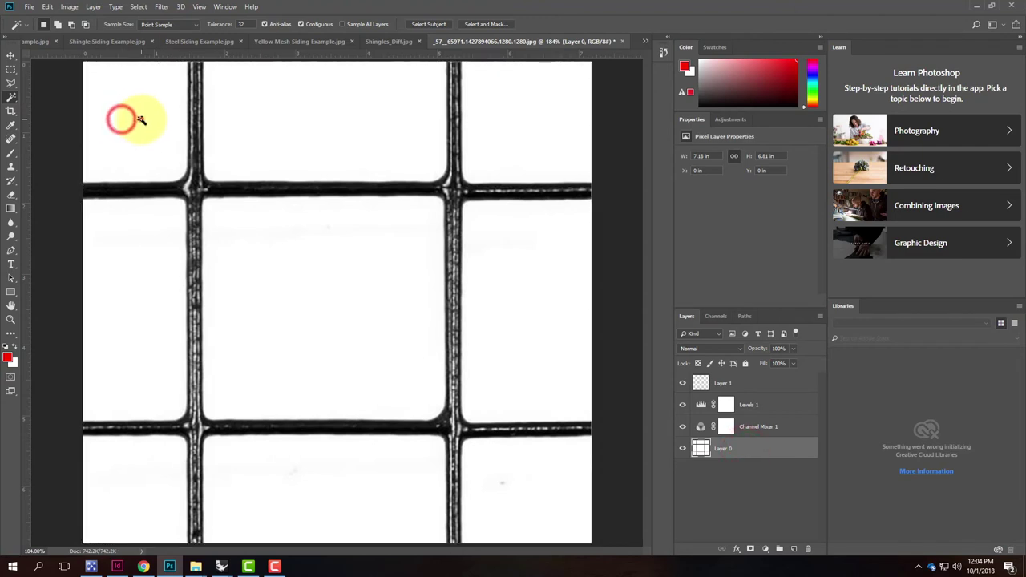
pyautogui.keyDown('shift'); pyautogui.click(288, 136); pyautogui.keyUp('shift')
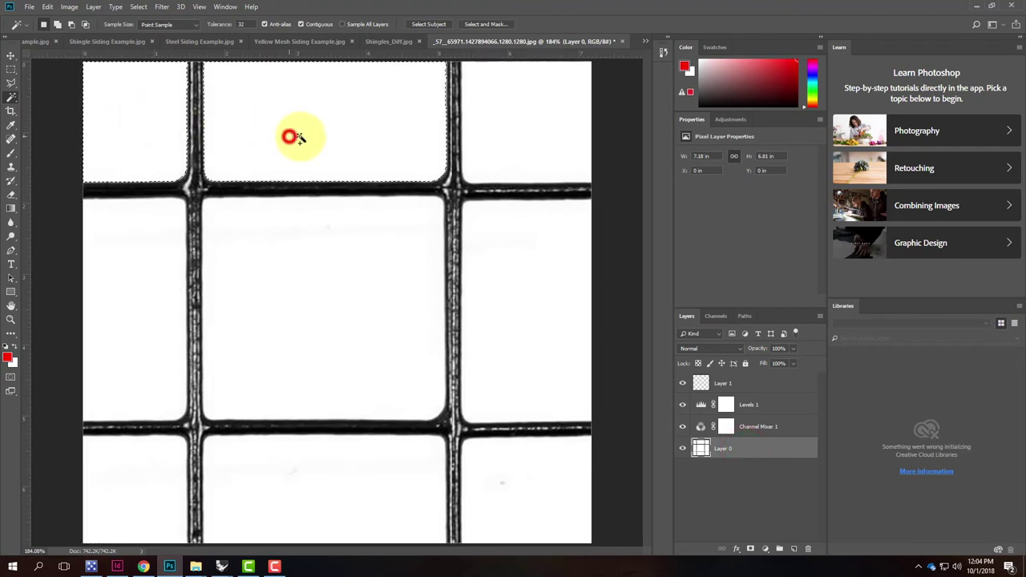
pyautogui.keyDown('shift'); pyautogui.click(529, 136); pyautogui.keyUp('shift')
pyautogui.keyDown('shift'); pyautogui.click(525, 260); pyautogui.keyUp('shift')
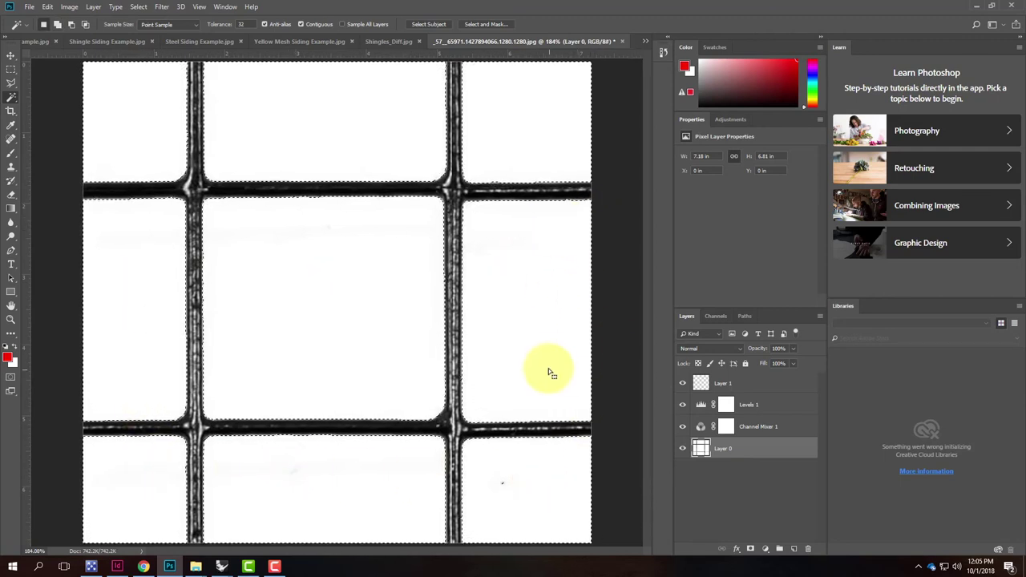
# Hide Layer 0 and paint the selected openings solid white on Layer 1 with the Brush
pyautogui.click(745, 380)
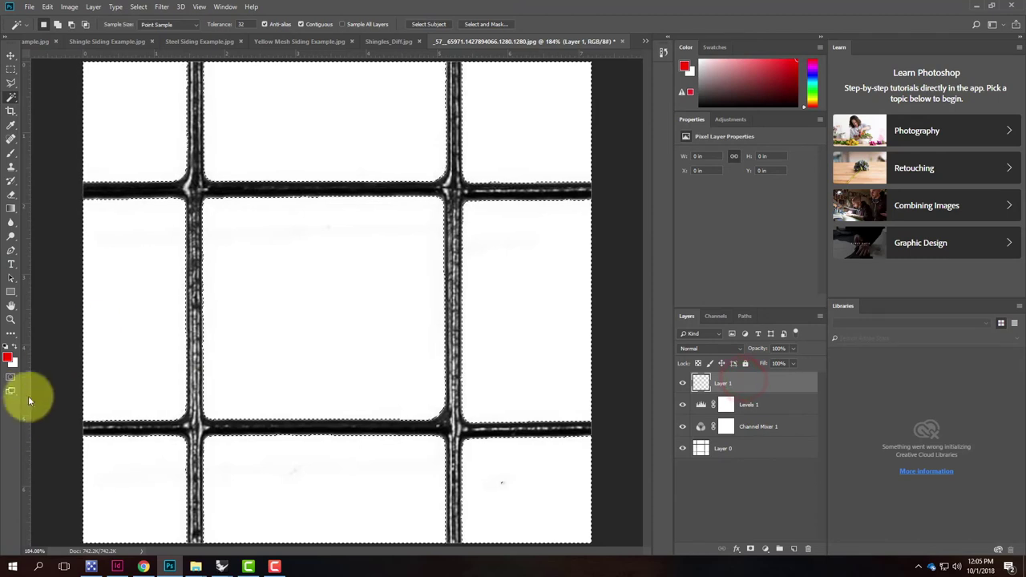
pyautogui.click(16, 346)
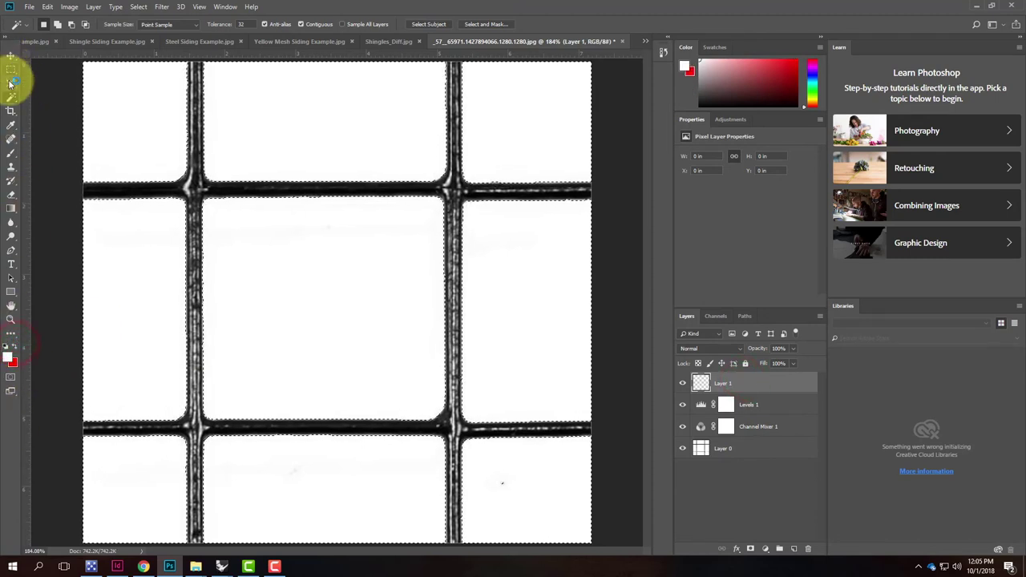
pyautogui.click(11, 154)
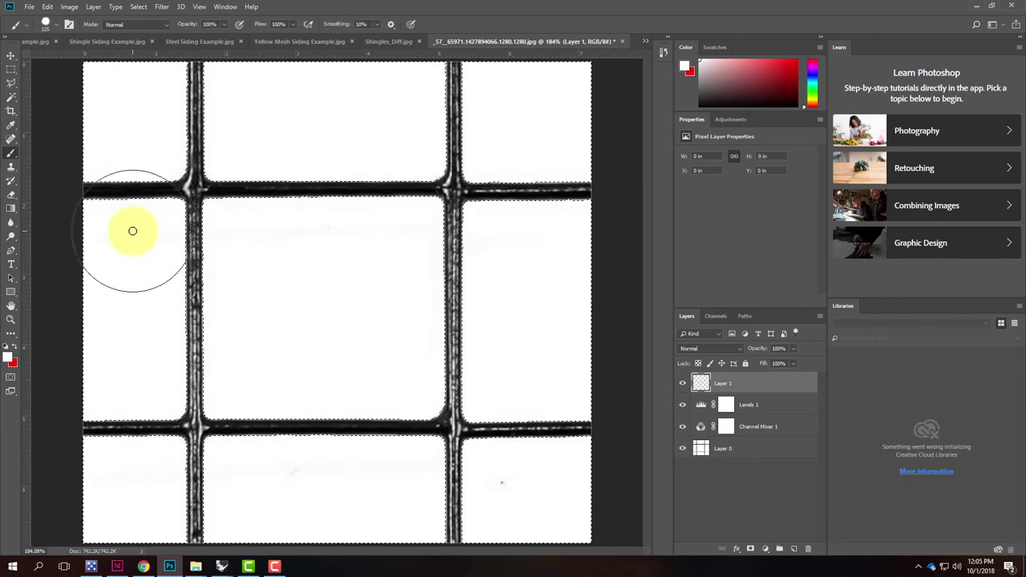
pyautogui.click(683, 448)
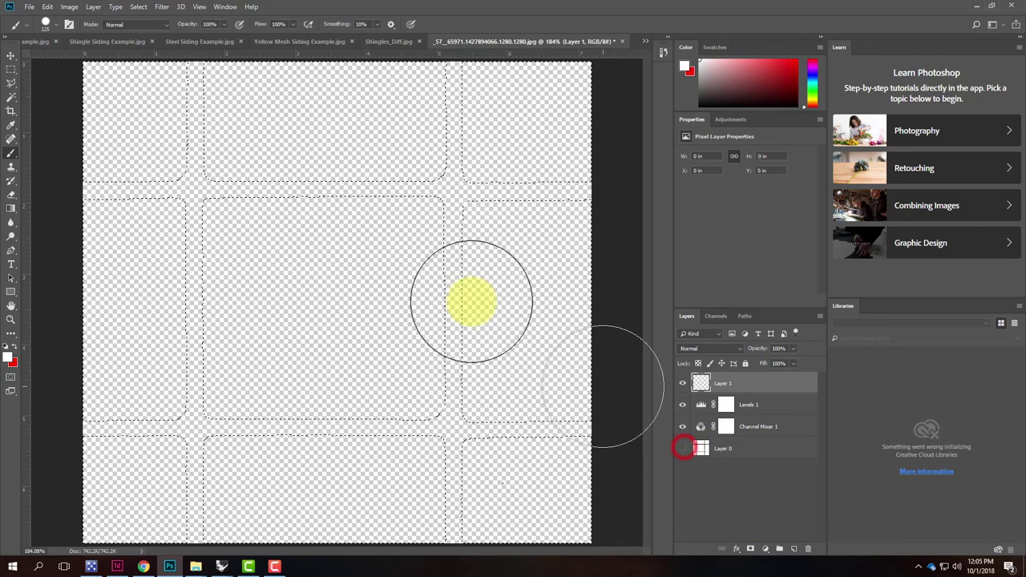
pyautogui.moveTo(332, 97)
pyautogui.mouseDown()
pyautogui.moveTo(649, 73)
pyautogui.moveTo(556, 293)
pyautogui.moveTo(637, 408)
pyautogui.moveTo(468, 565)
pyautogui.moveTo(68, 539)
pyautogui.mouseUp()
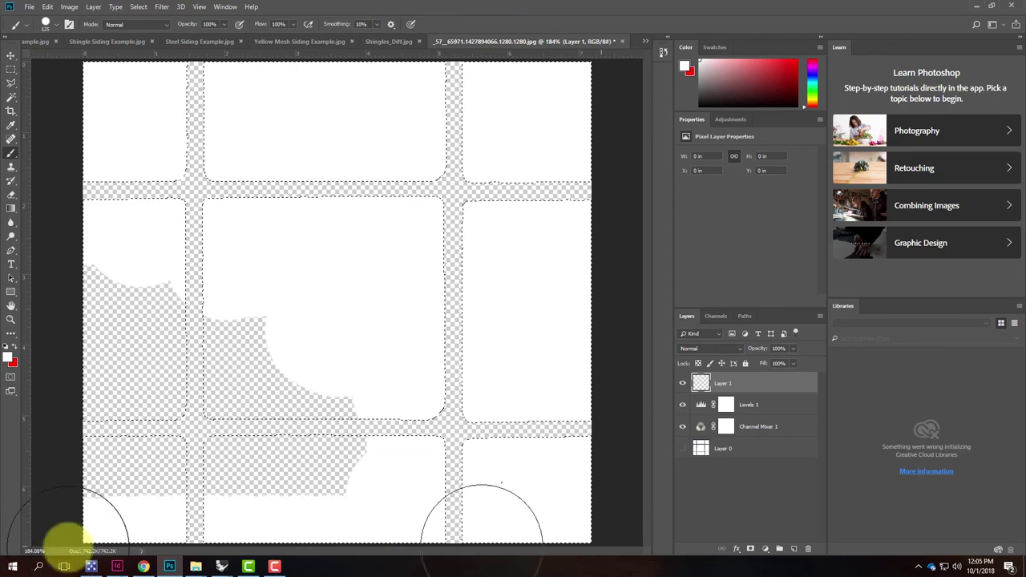
pyautogui.moveTo(520, 494)
pyautogui.mouseDown()
pyautogui.moveTo(433, 453)
pyautogui.moveTo(370, 390)
pyautogui.mouseUp()
pyautogui.moveTo(268, 291)
pyautogui.mouseDown()
pyautogui.moveTo(50, 247)
pyautogui.moveTo(245, 282)
pyautogui.mouseUp()
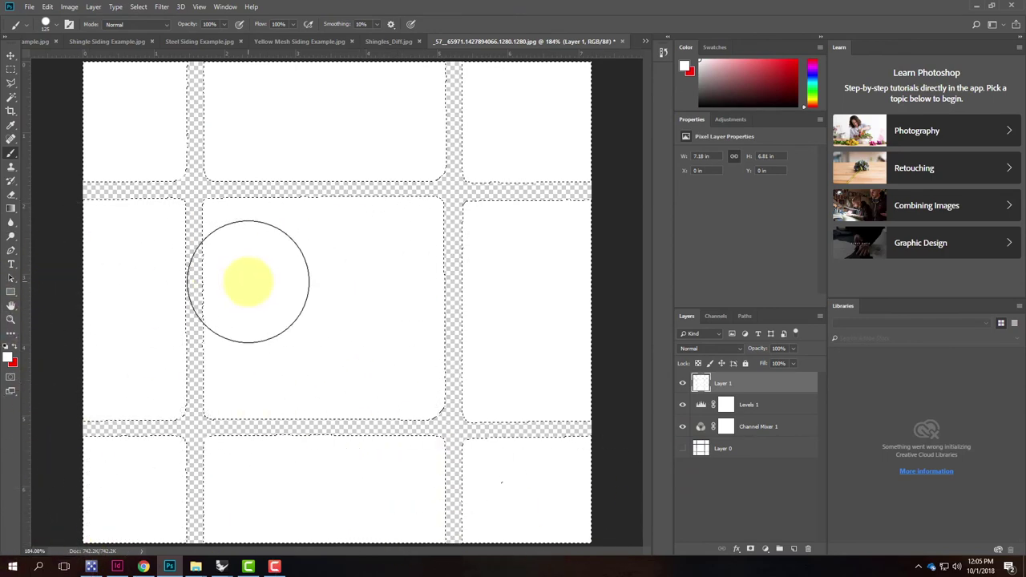
# Invert the selection, paint the wire strips on Layer 1 with black (000000), and deselect
pyautogui.click(137, 7)
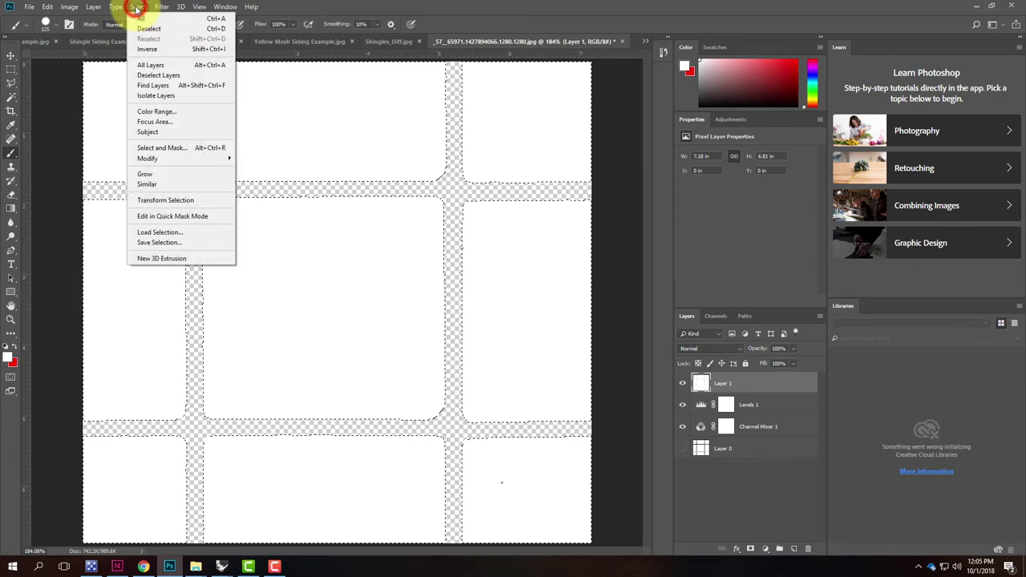
pyautogui.click(152, 49)
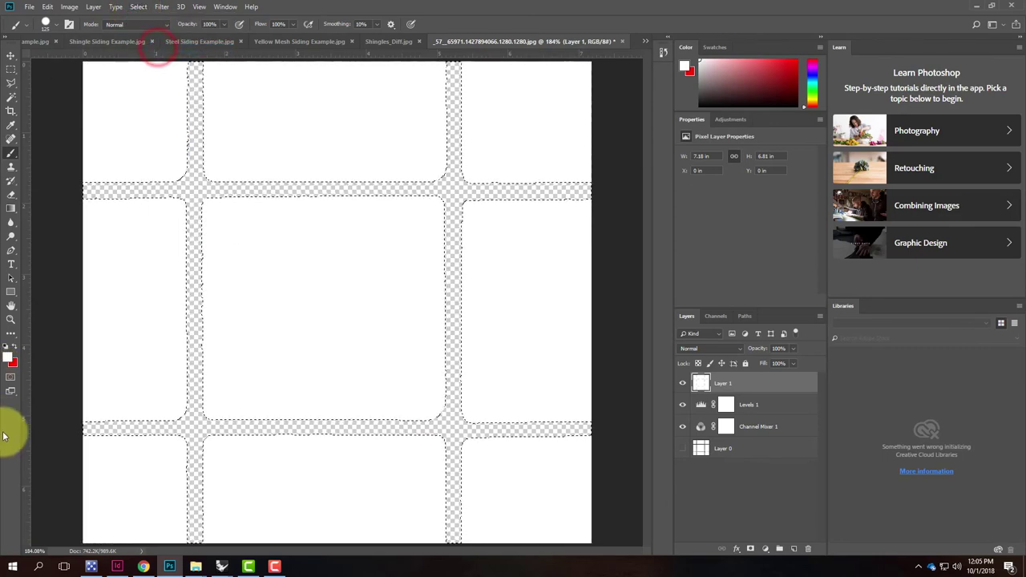
pyautogui.click(16, 346)
pyautogui.click(9, 353)
pyautogui.moveTo(421, 187); pyautogui.dragTo(349, 274)
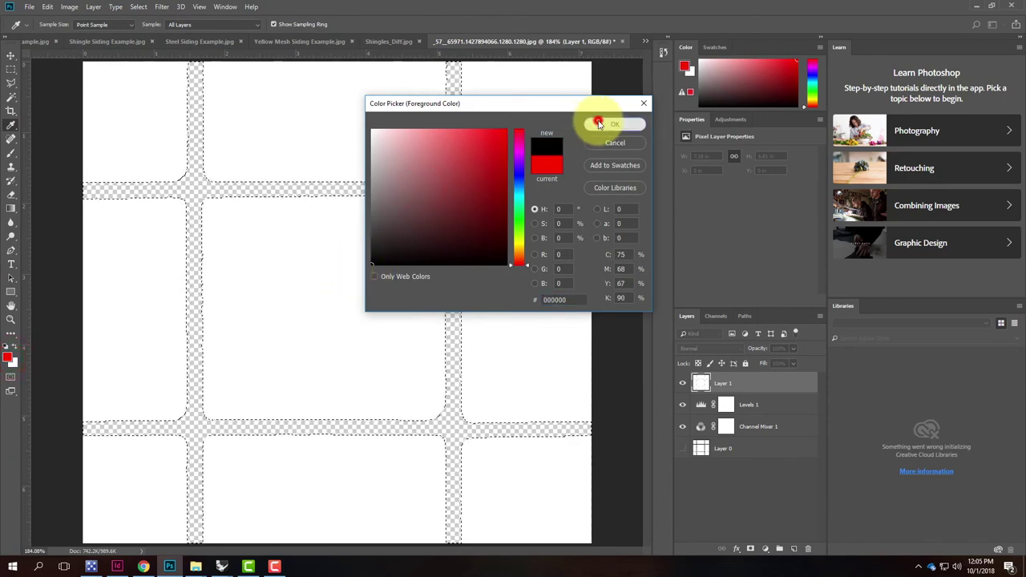
pyautogui.click(598, 125)
pyautogui.press('b')
pyautogui.moveTo(446, 120)
pyautogui.mouseDown()
pyautogui.moveTo(307, 163)
pyautogui.moveTo(337, 232)
pyautogui.moveTo(107, 232)
pyautogui.moveTo(162, 181)
pyautogui.moveTo(71, 143)
pyautogui.moveTo(228, 76)
pyautogui.moveTo(176, 221)
pyautogui.moveTo(181, 240)
pyautogui.moveTo(272, 333)
pyautogui.moveTo(84, 419)
pyautogui.moveTo(8, 439)
pyautogui.moveTo(246, 479)
pyautogui.moveTo(146, 567)
pyautogui.moveTo(452, 409)
pyautogui.moveTo(95, 439)
pyautogui.moveTo(484, 454)
pyautogui.moveTo(387, 565)
pyautogui.moveTo(616, 338)
pyautogui.moveTo(379, 493)
pyautogui.moveTo(559, 479)
pyautogui.moveTo(323, 333)
pyautogui.moveTo(419, 166)
pyautogui.moveTo(484, 298)
pyautogui.mouseUp()
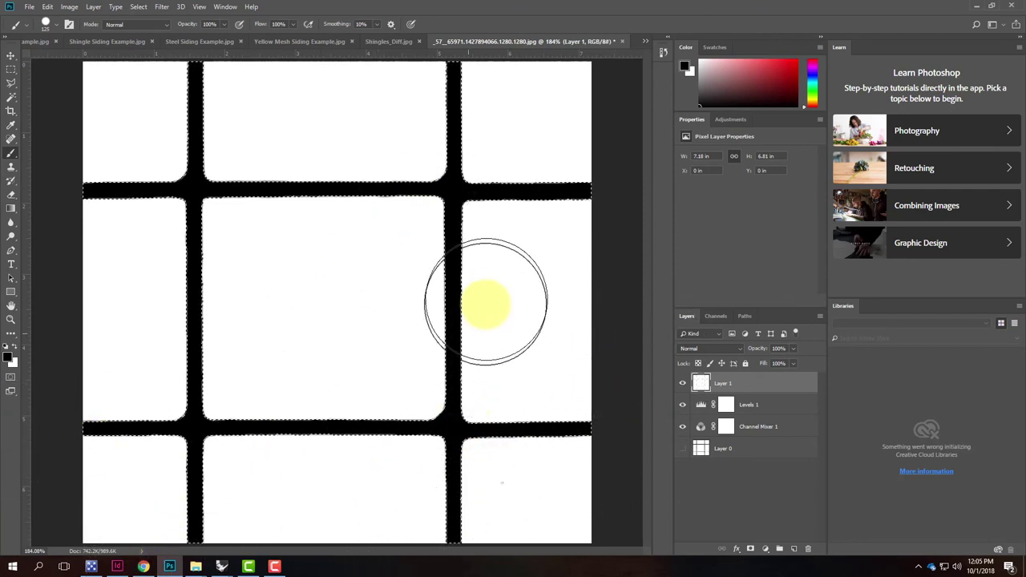
pyautogui.click(10, 69)
pyautogui.click(70, 94)
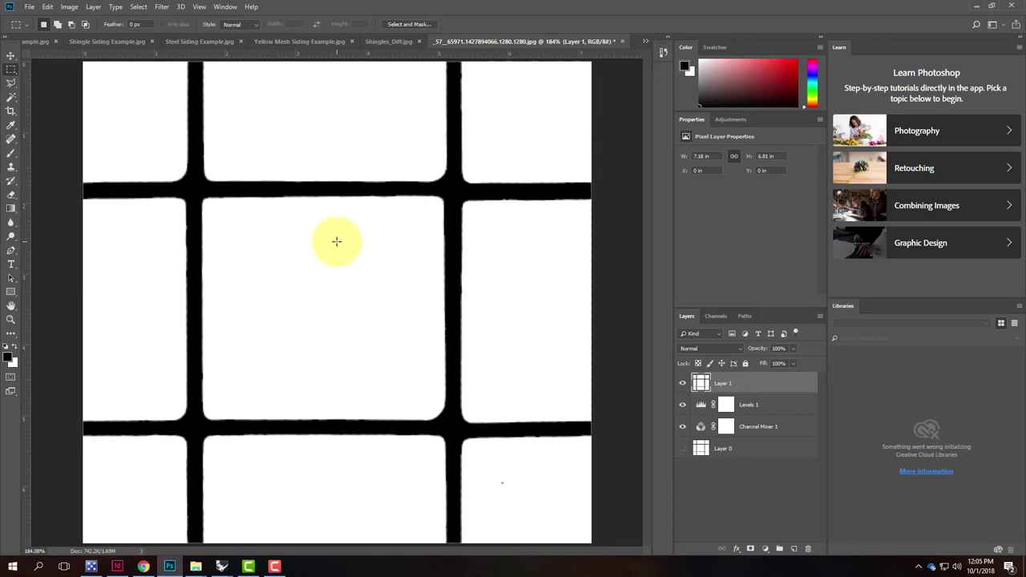
# Save the solid black-and-white mask to the Desktop as a JPEG named Mesh-Transparency with progressive format and maximum quality 12
pyautogui.click(29, 8)
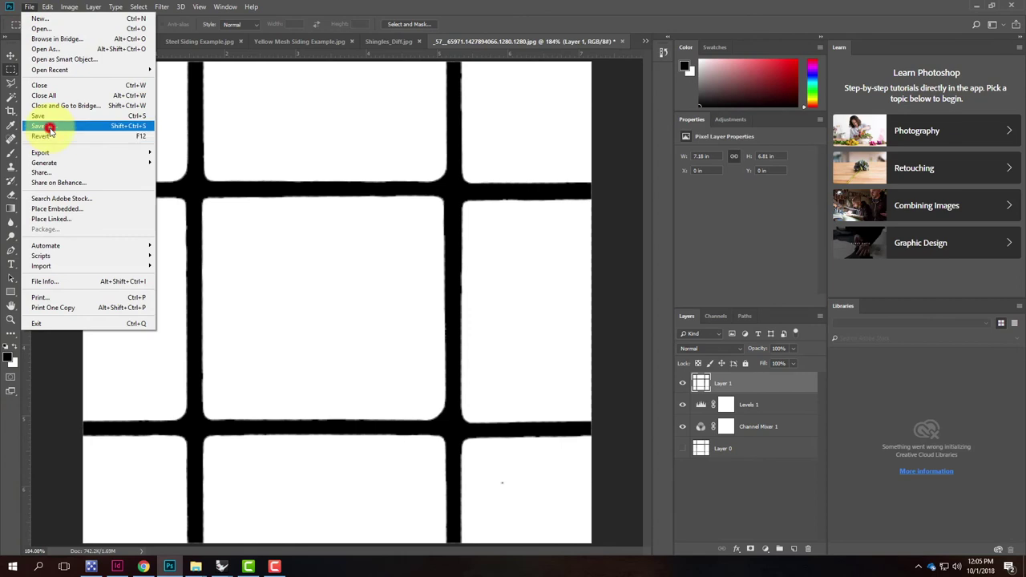
pyautogui.click(42, 126)
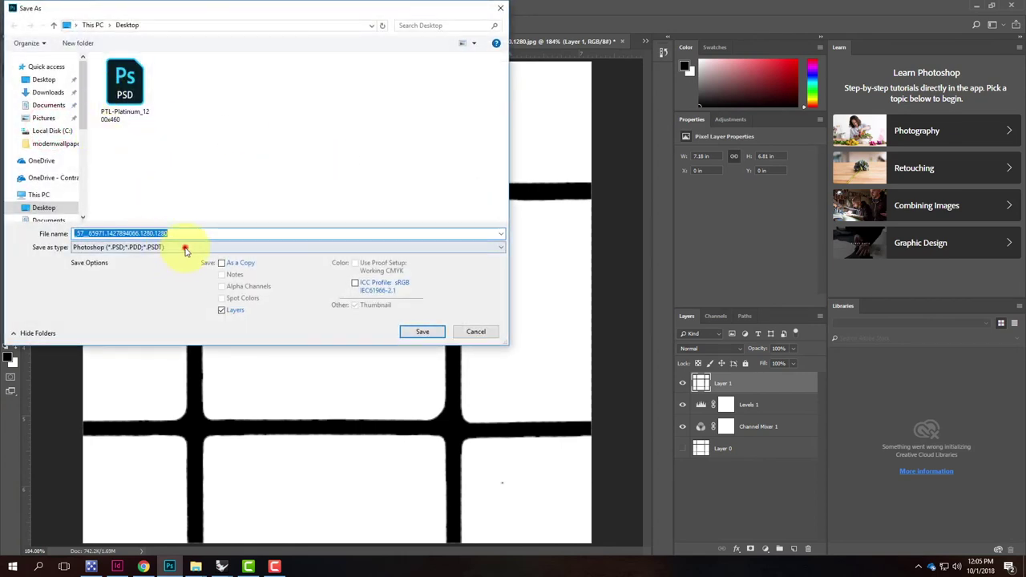
pyautogui.click(185, 249)
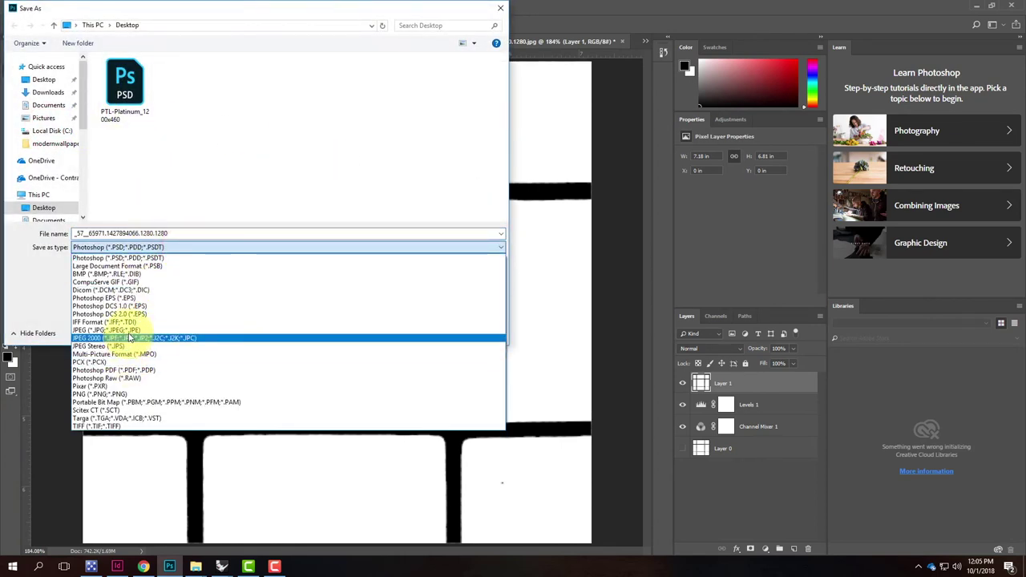
pyautogui.click(124, 330)
pyautogui.click(134, 151)
pyautogui.doubleClick(131, 232)
pyautogui.click(94, 233)
pyautogui.moveTo(87, 233); pyautogui.dragTo(142, 233)
pyautogui.press('BackSpace')
pyautogui.write('Transpare')
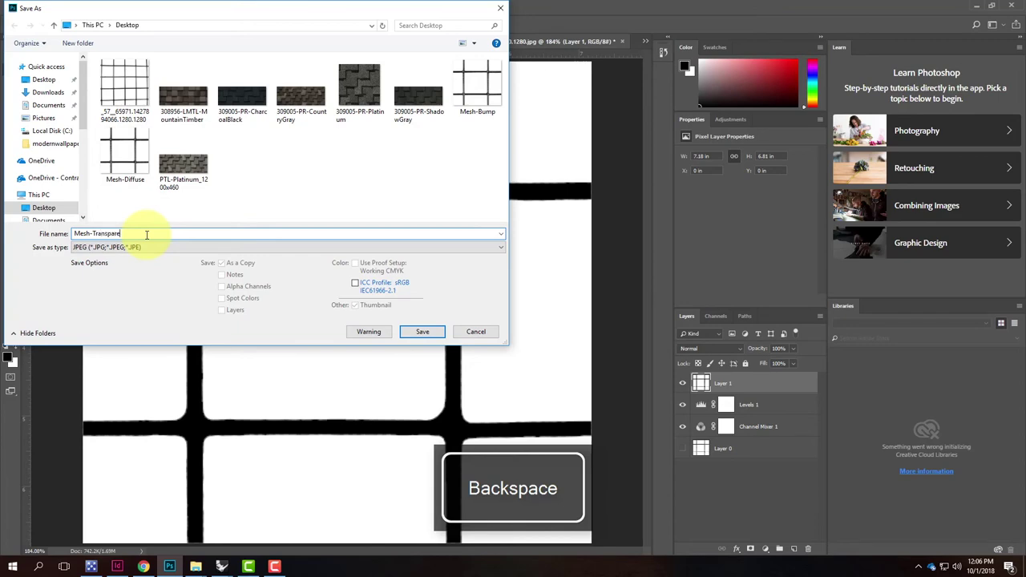
pyautogui.write('ncy')
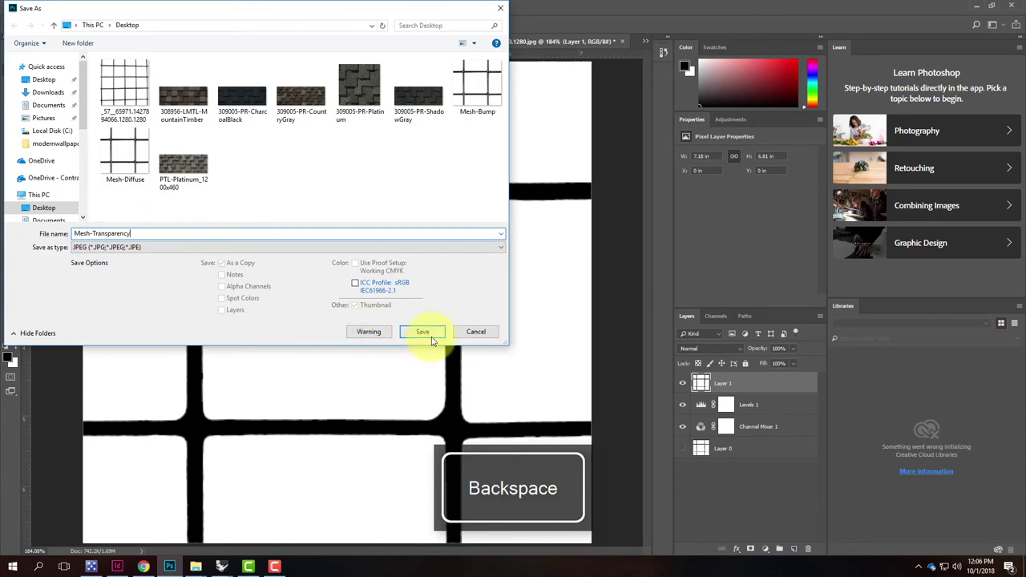
pyautogui.click(425, 332)
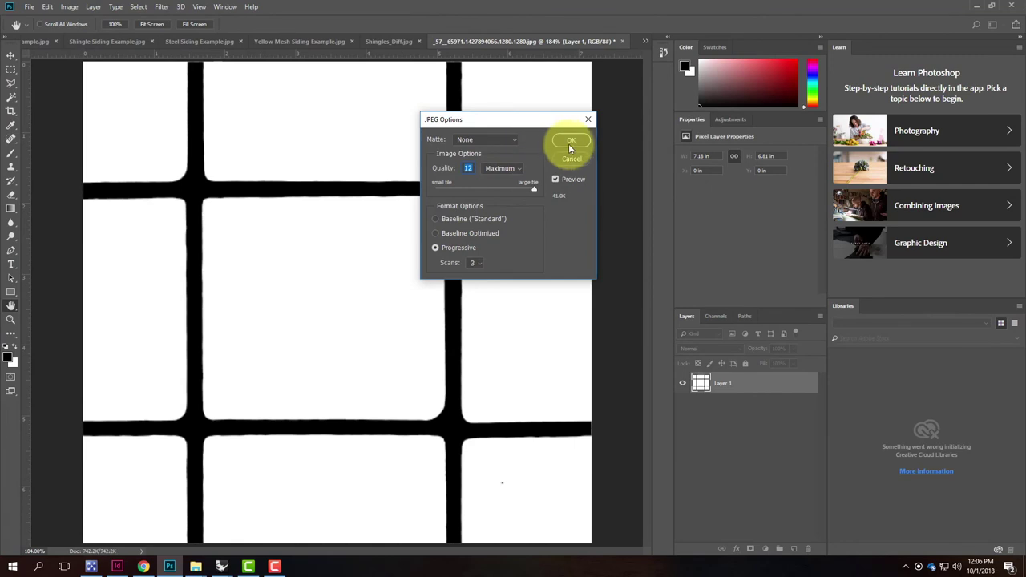
pyautogui.click(571, 141)
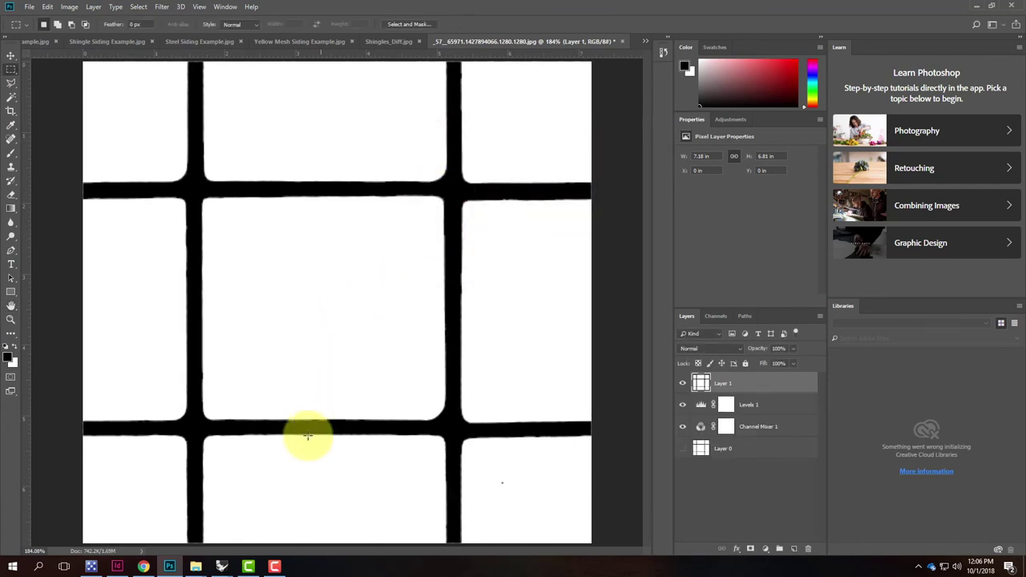
# Switch to the Materials-Test file in Rhino and create a Standard V-Ray material named Mesh - Square 2x2
pyautogui.click(223, 564)
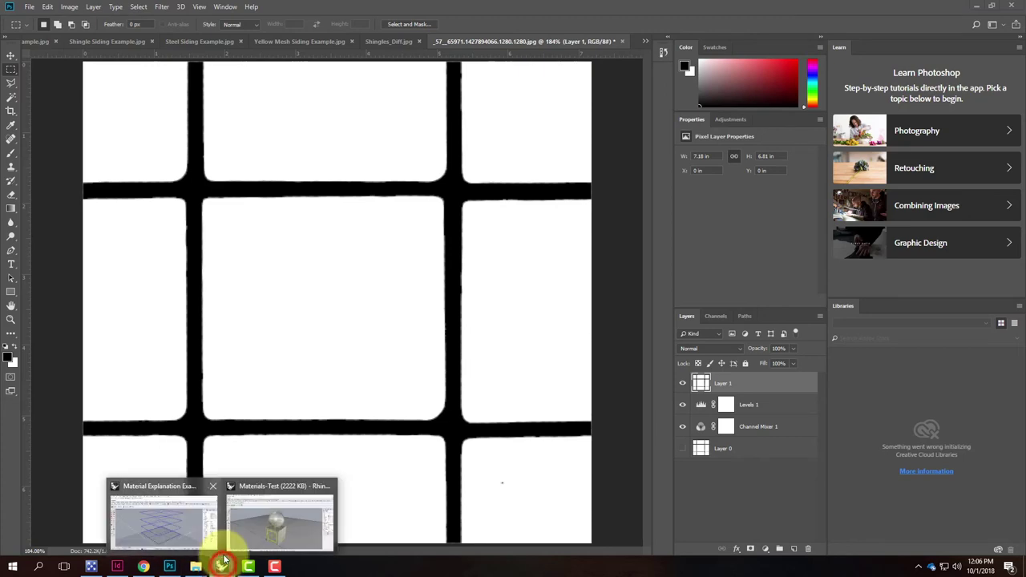
pyautogui.click(283, 517)
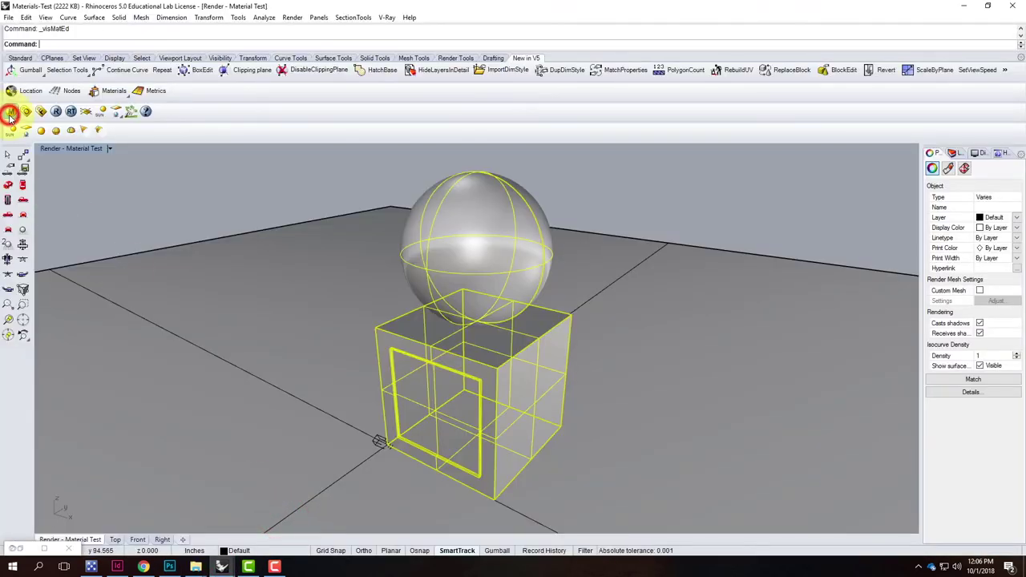
pyautogui.rightClick(66, 155)
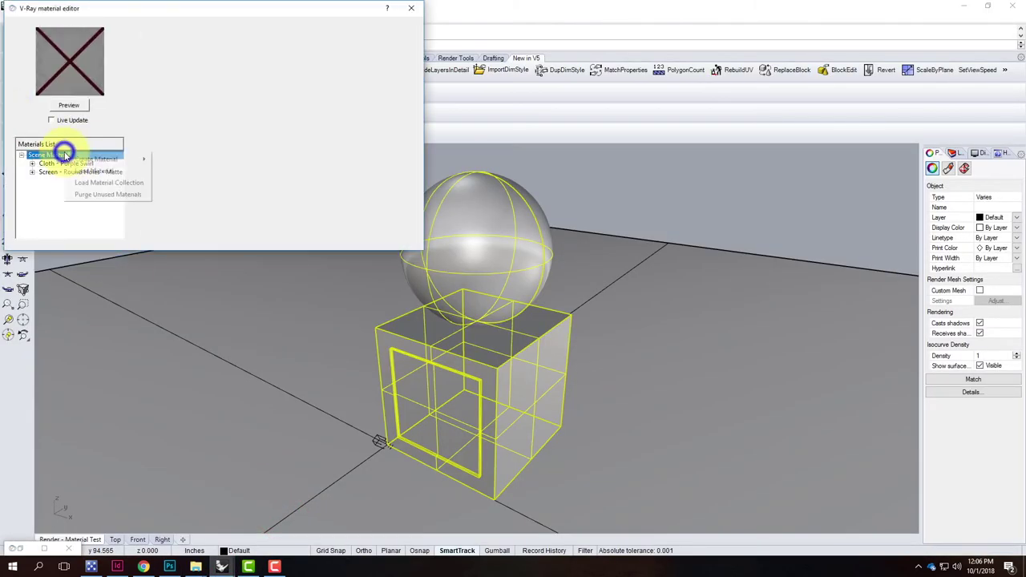
pyautogui.moveTo(141, 159)
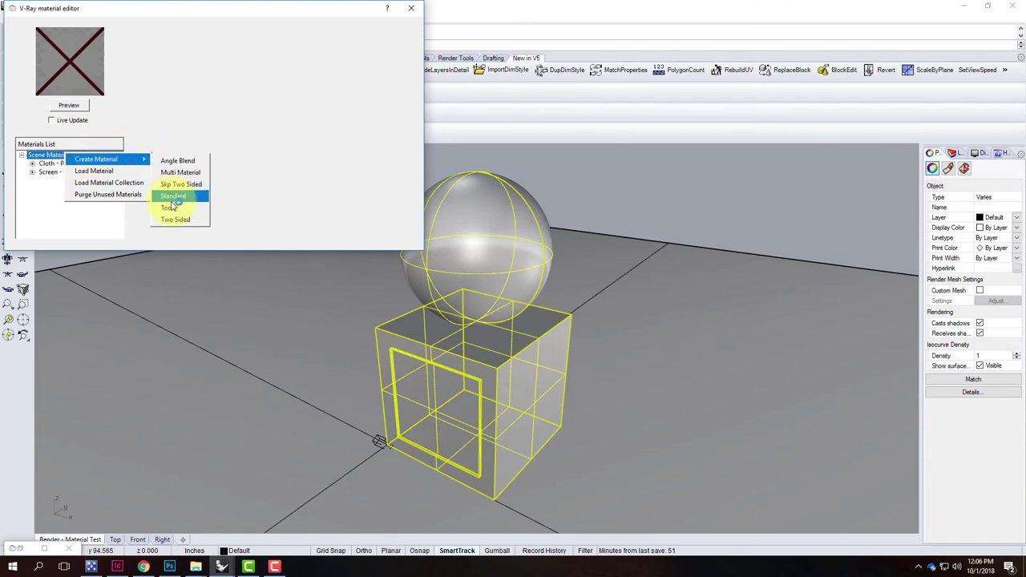
pyautogui.click(172, 198)
pyautogui.click(70, 171)
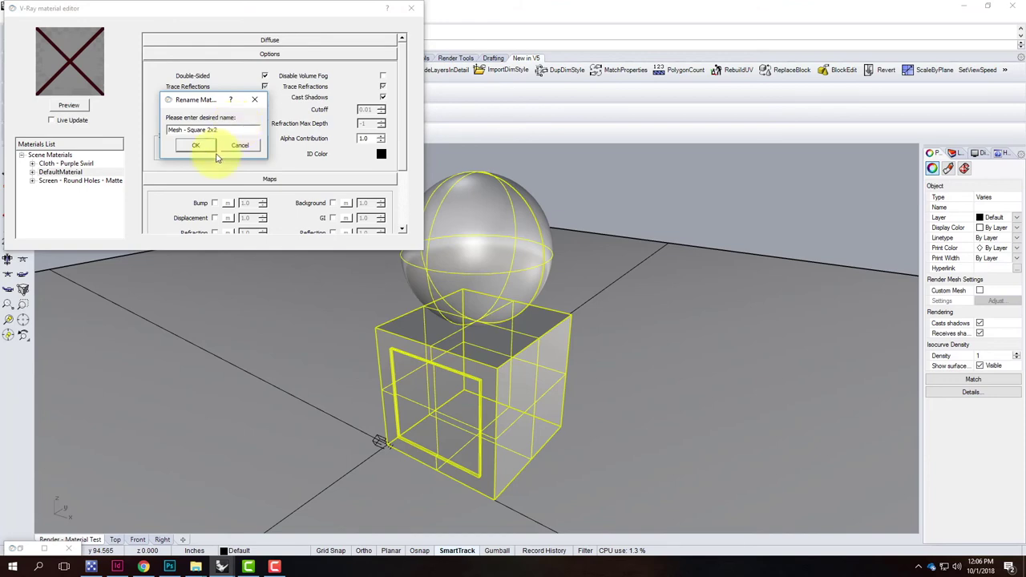
pyautogui.click(189, 148)
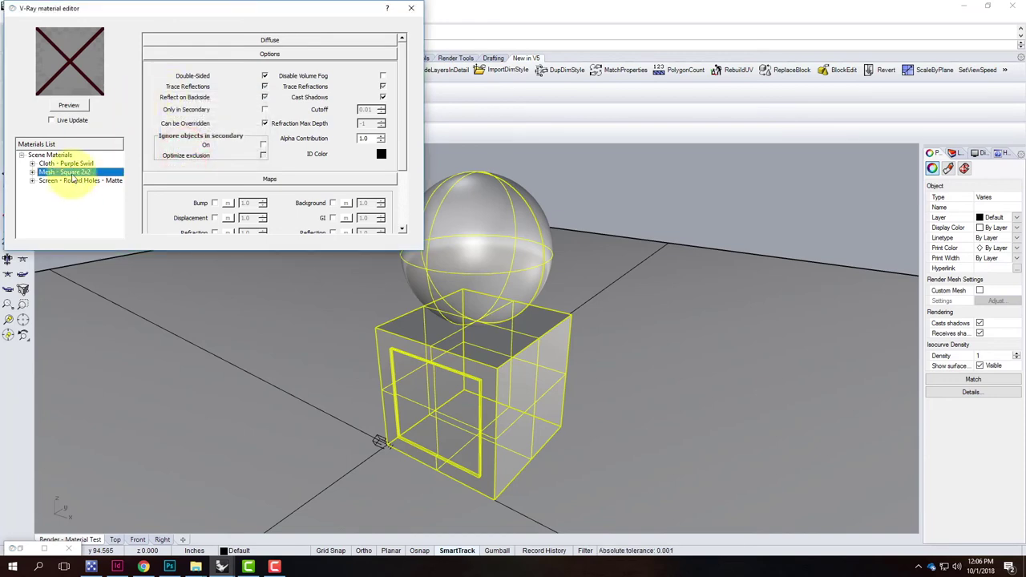
# Load Mesh-Diffuse from the Desktop as a TexBitmap in the material's diffuse color map and preview the material
pyautogui.click(300, 41)
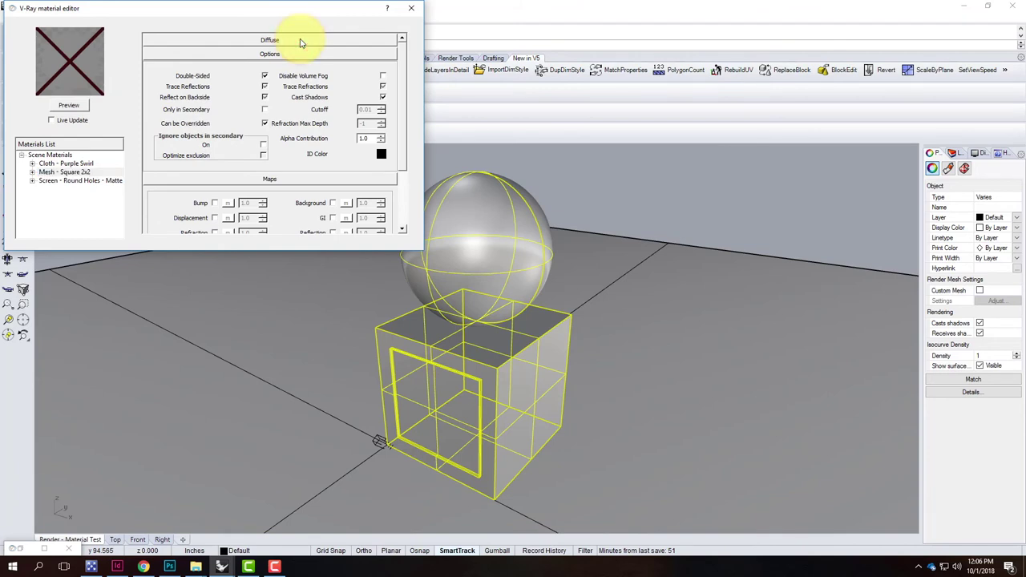
pyautogui.click(305, 40)
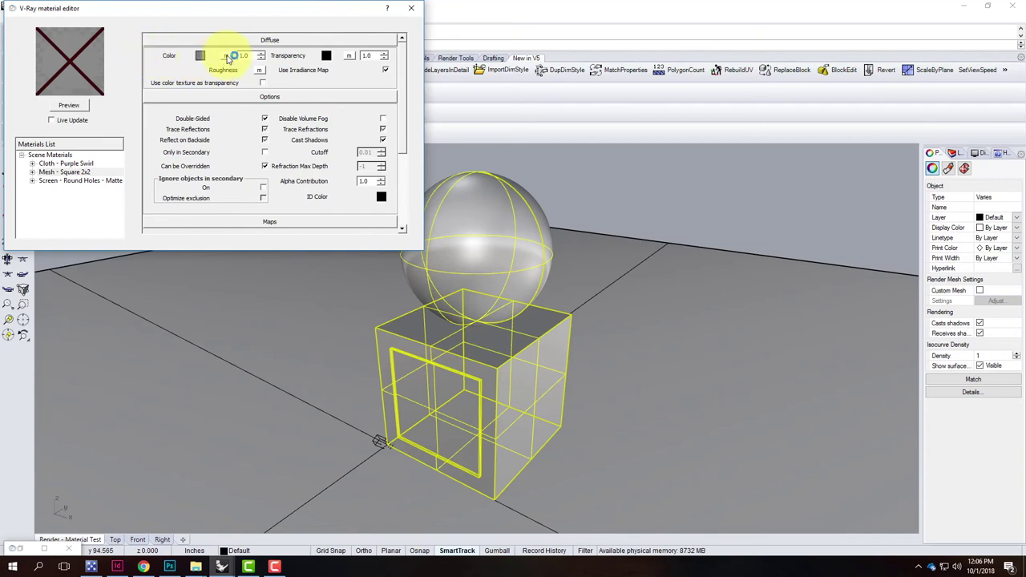
pyautogui.click(229, 56)
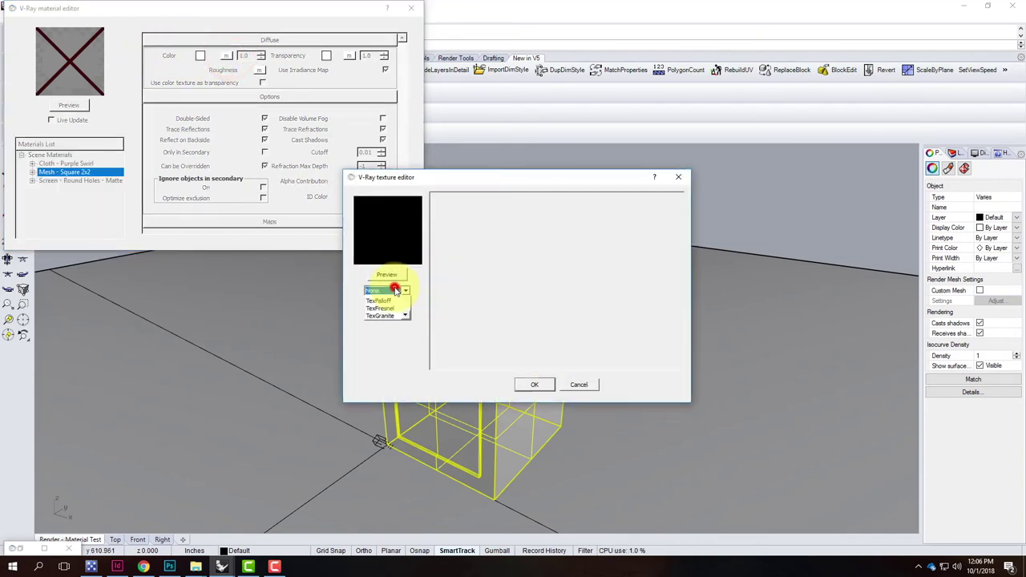
pyautogui.click(391, 290)
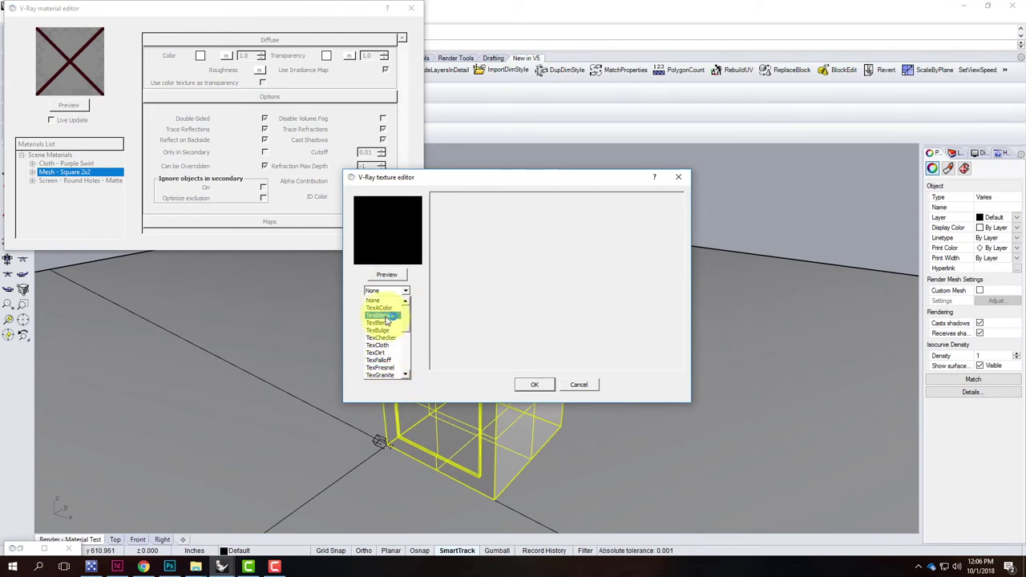
pyautogui.click(386, 316)
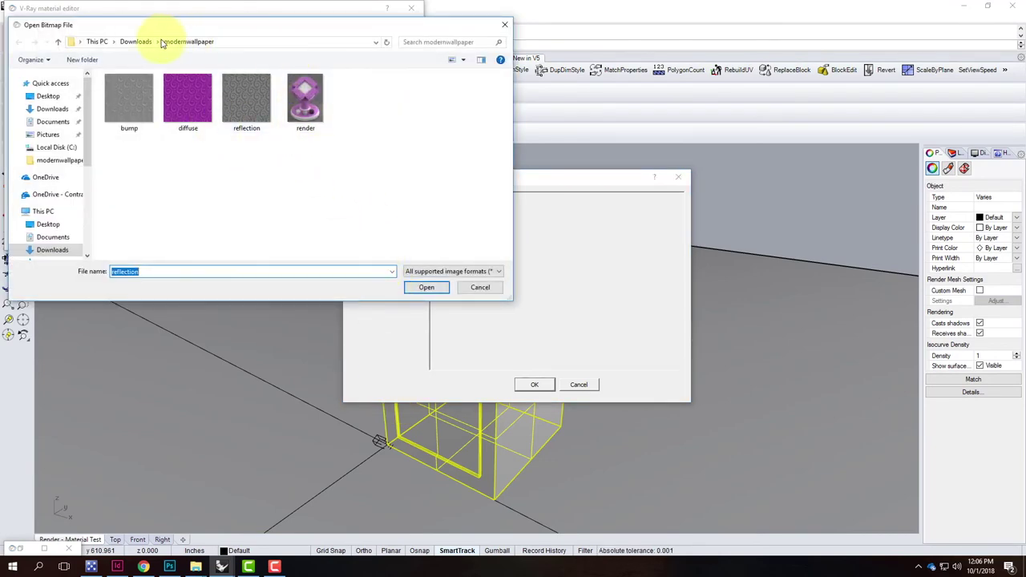
pyautogui.click(47, 96)
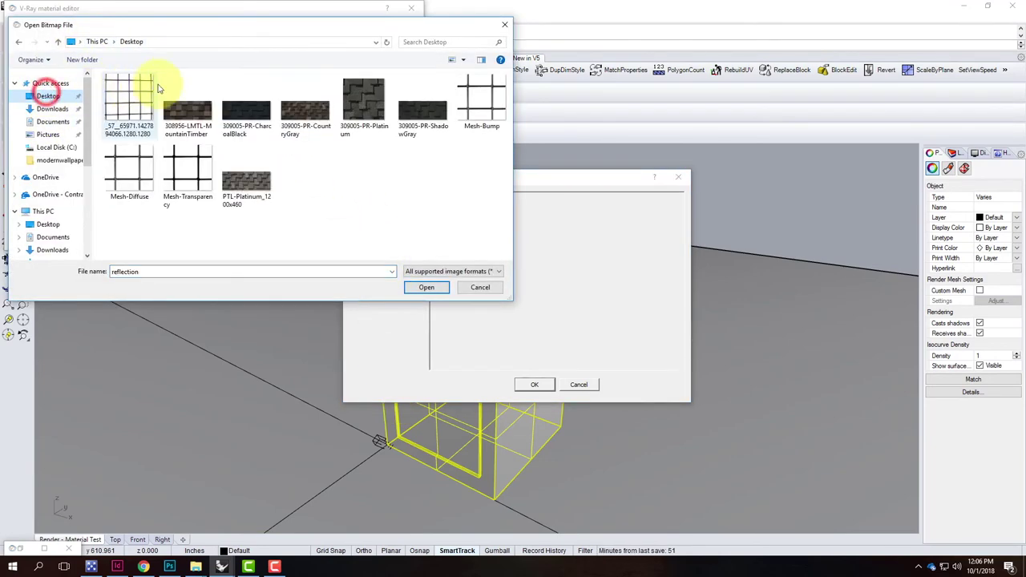
pyautogui.click(121, 165)
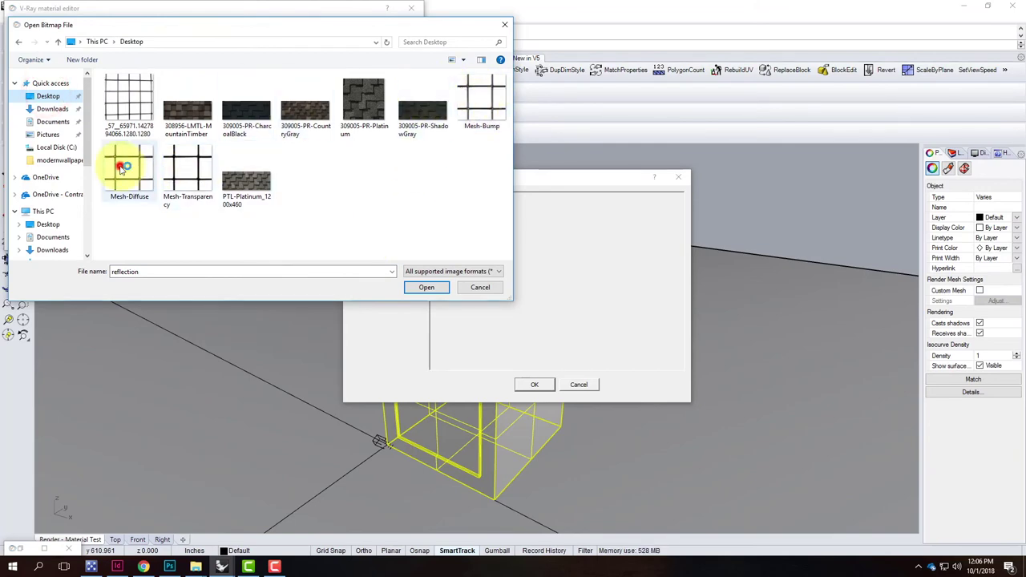
pyautogui.click(426, 287)
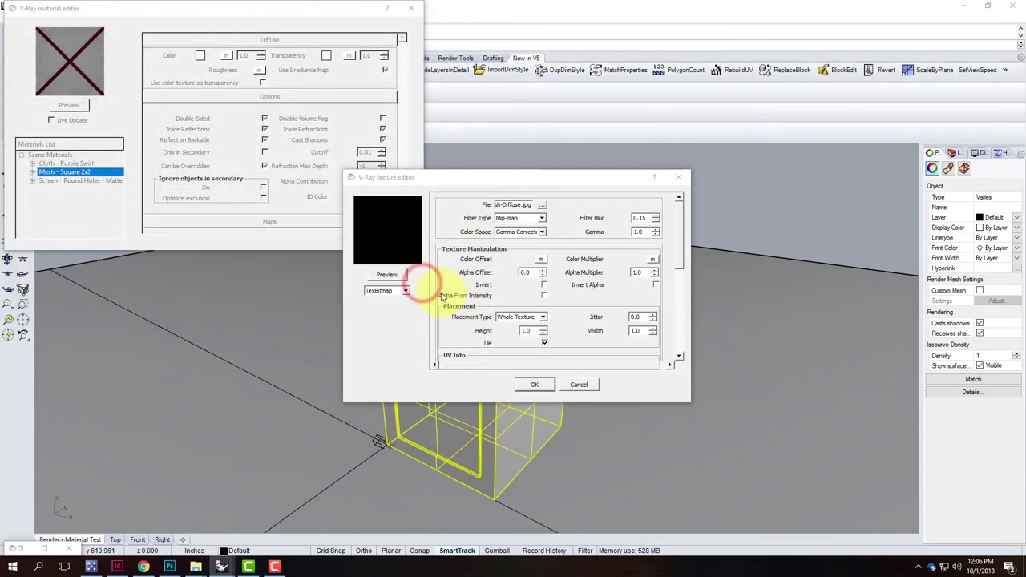
pyautogui.click(386, 274)
pyautogui.click(529, 384)
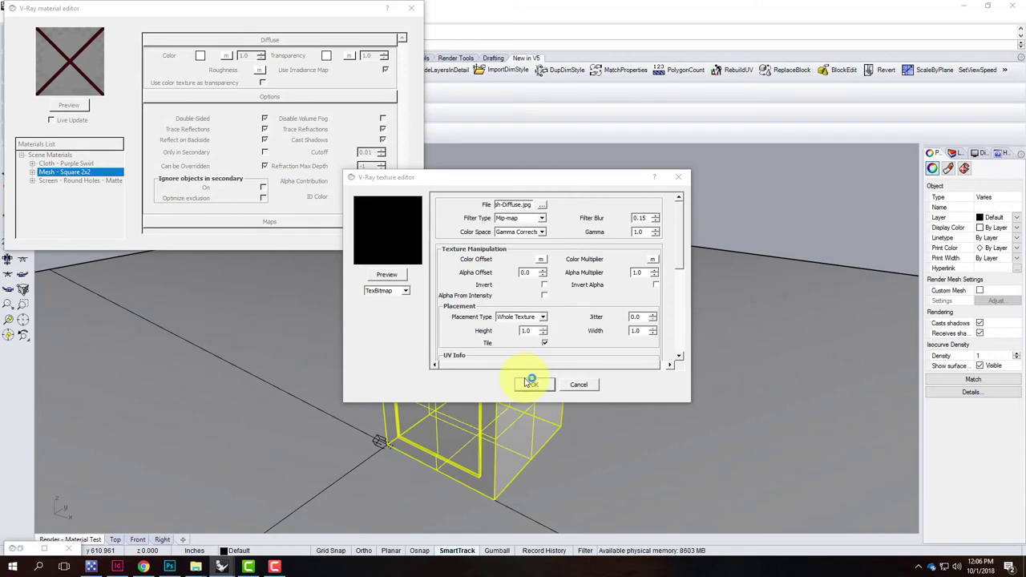
pyautogui.click(69, 106)
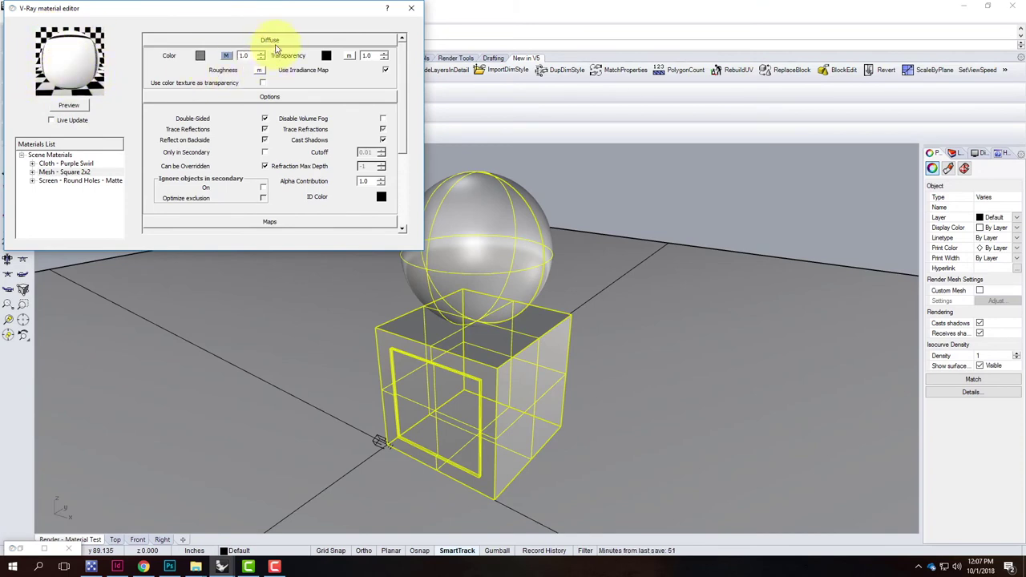
# Load Mesh-Transparency as a TexBitmap in the material's transparency map and refresh the material preview
pyautogui.click(351, 56)
pyautogui.click(391, 291)
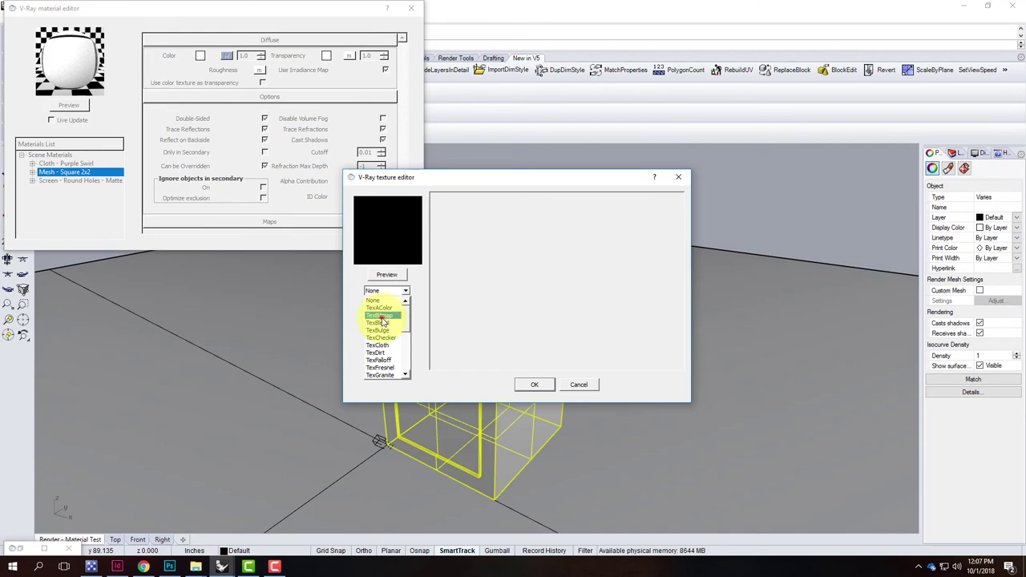
pyautogui.click(383, 320)
pyautogui.click(200, 166)
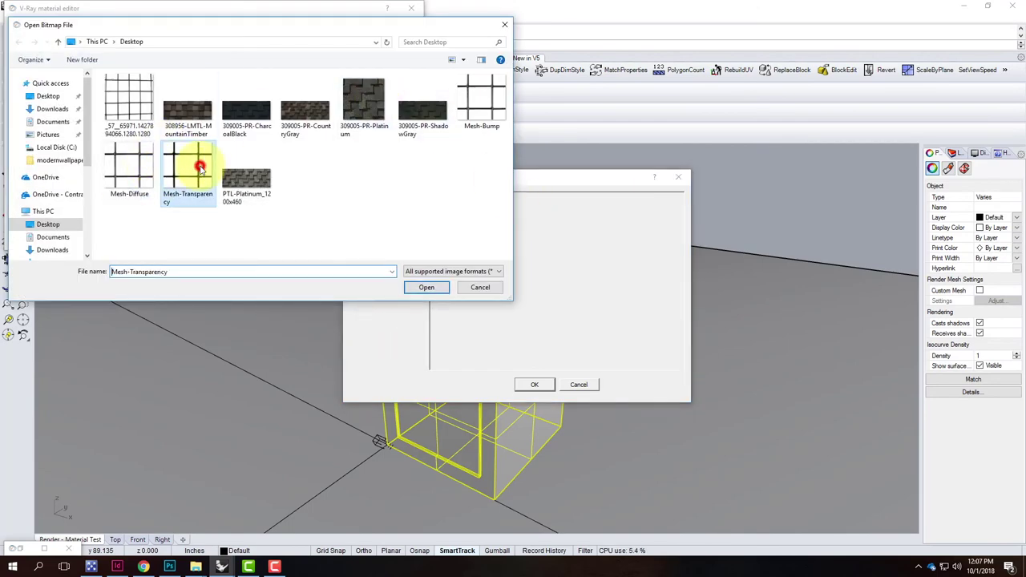
pyautogui.click(429, 288)
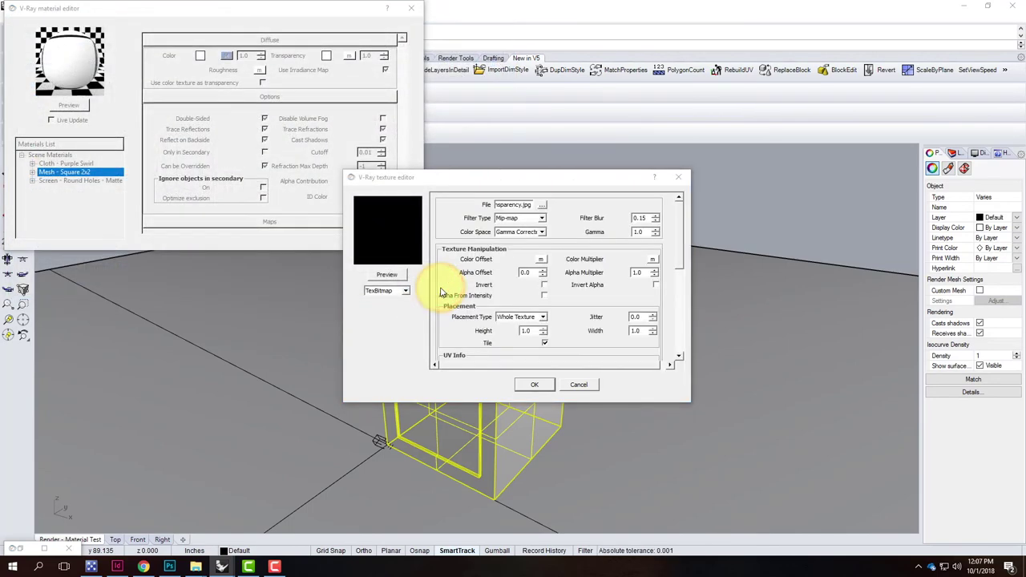
pyautogui.click(391, 275)
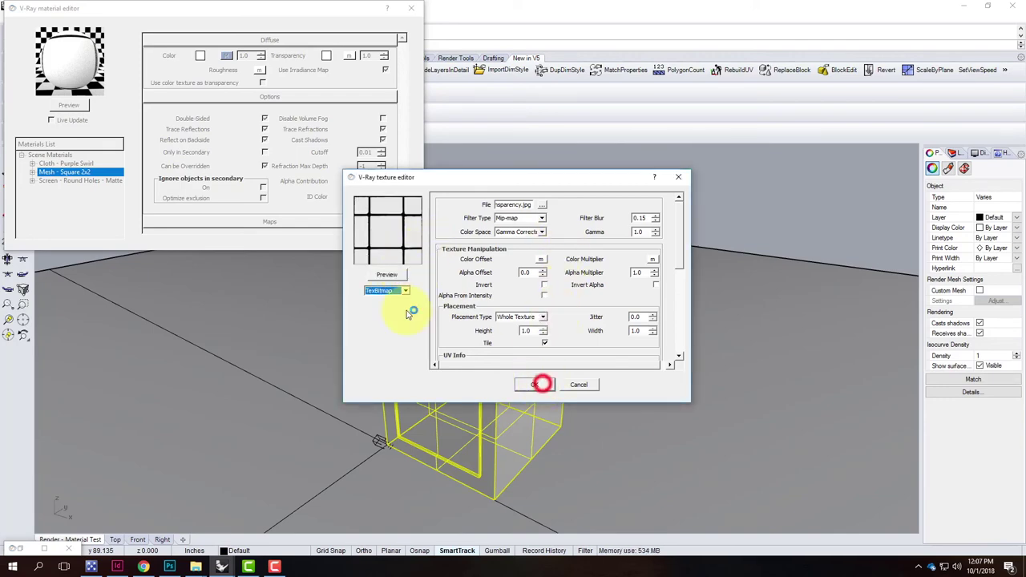
pyautogui.click(80, 109)
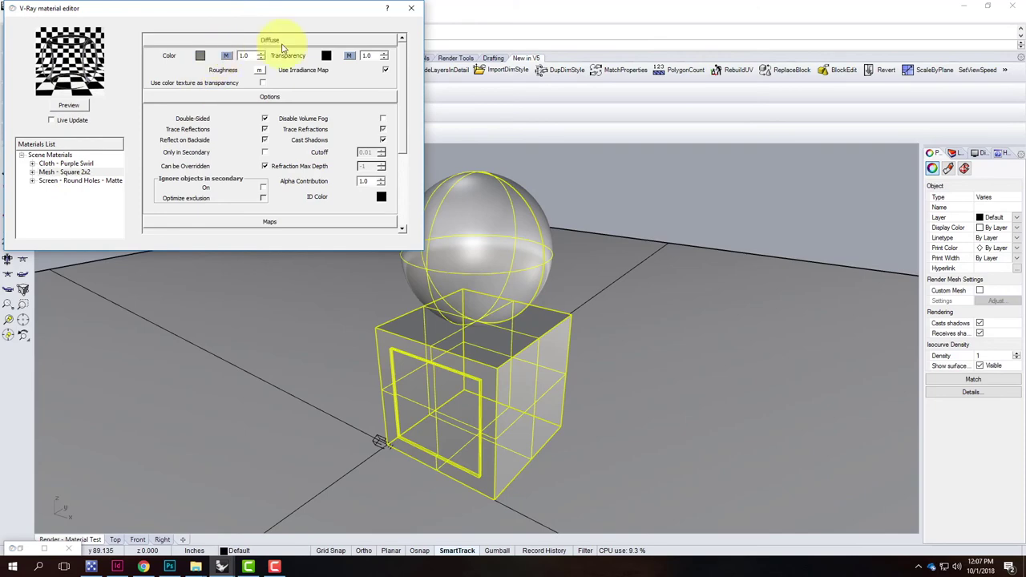
# Try inverting the Mesh-Transparency bitmap in the transparency map and preview the material
pyautogui.click(355, 56)
pyautogui.scroll(-5, 481, 324)
pyautogui.scroll(-2, 483, 266)
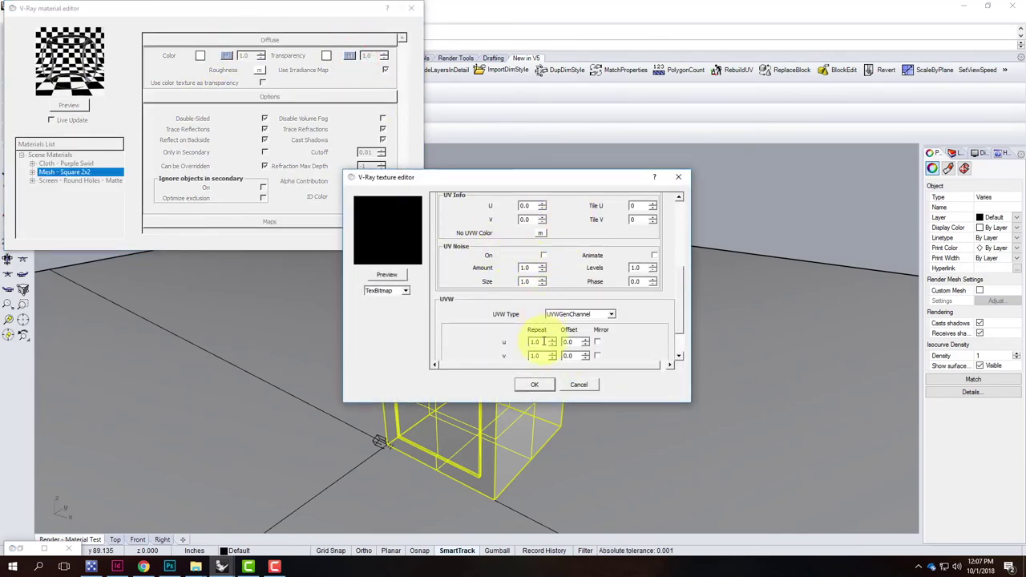
pyautogui.scroll(5, 545, 321)
pyautogui.click(545, 286)
pyautogui.click(534, 384)
pyautogui.click(71, 106)
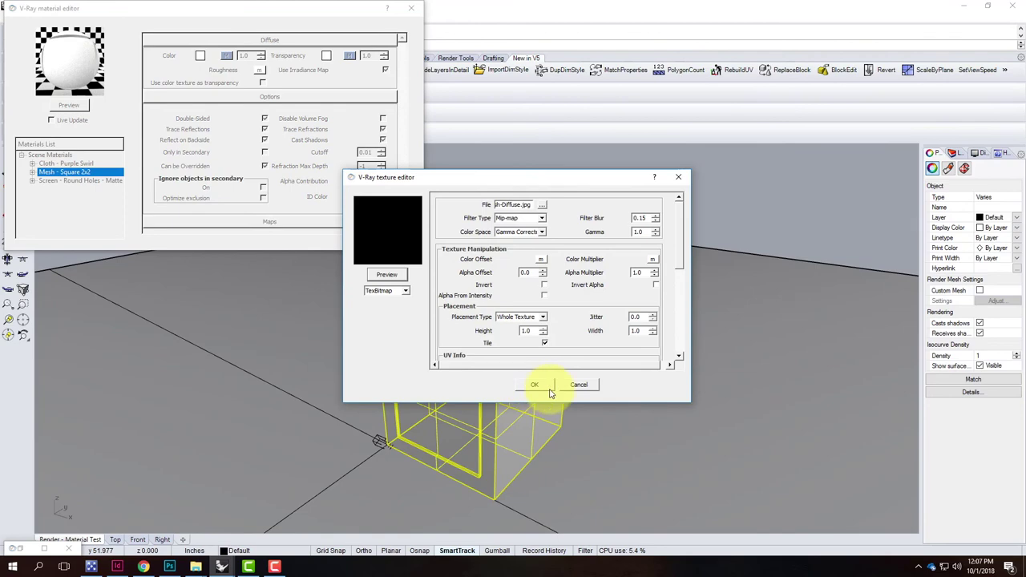
# Turn off Invert for the Mesh-Transparency bitmap and refresh the material preview
pyautogui.click(576, 385)
pyautogui.click(350, 55)
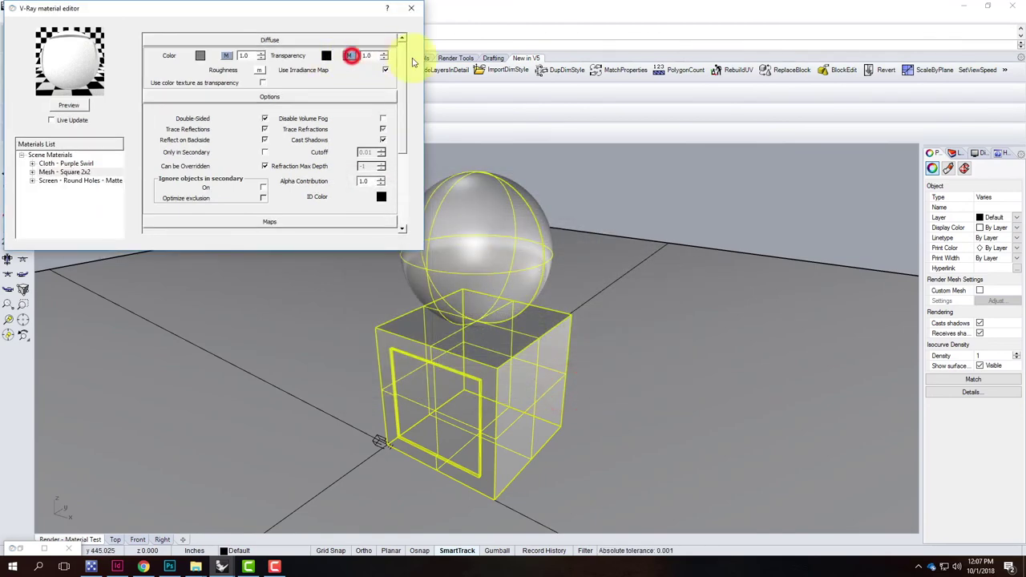
pyautogui.click(544, 343)
pyautogui.click(545, 285)
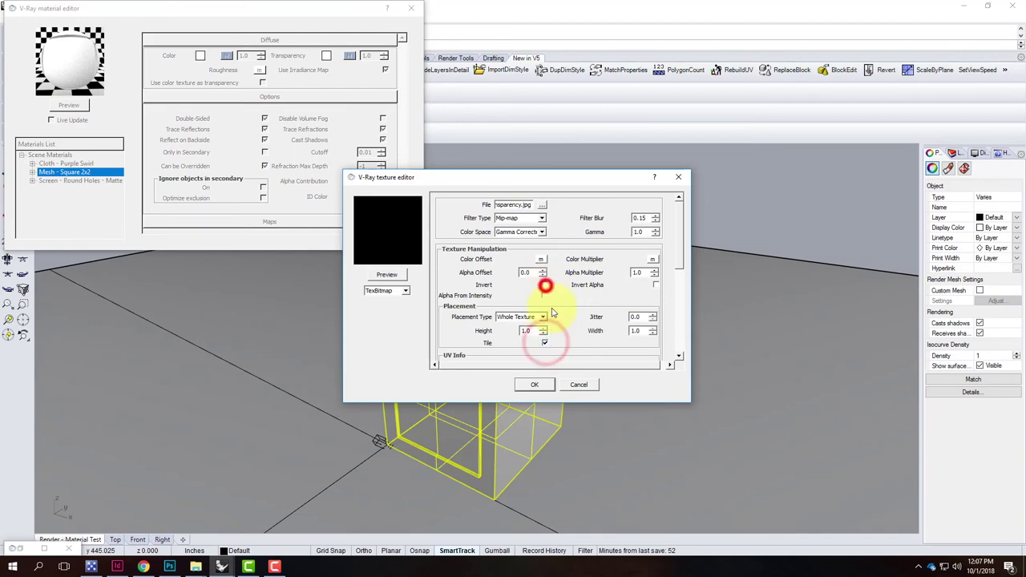
pyautogui.click(534, 384)
pyautogui.click(58, 109)
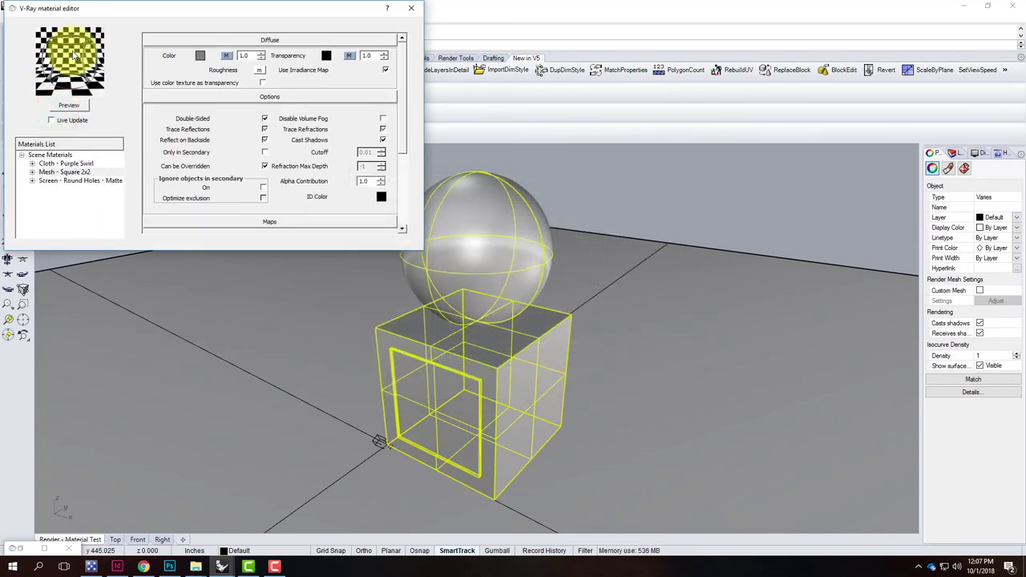
# Apply the Mesh - Square 2x2 material to the selected sphere and cube, and run a test render
pyautogui.click(80, 172)
pyautogui.rightClick(80, 172)
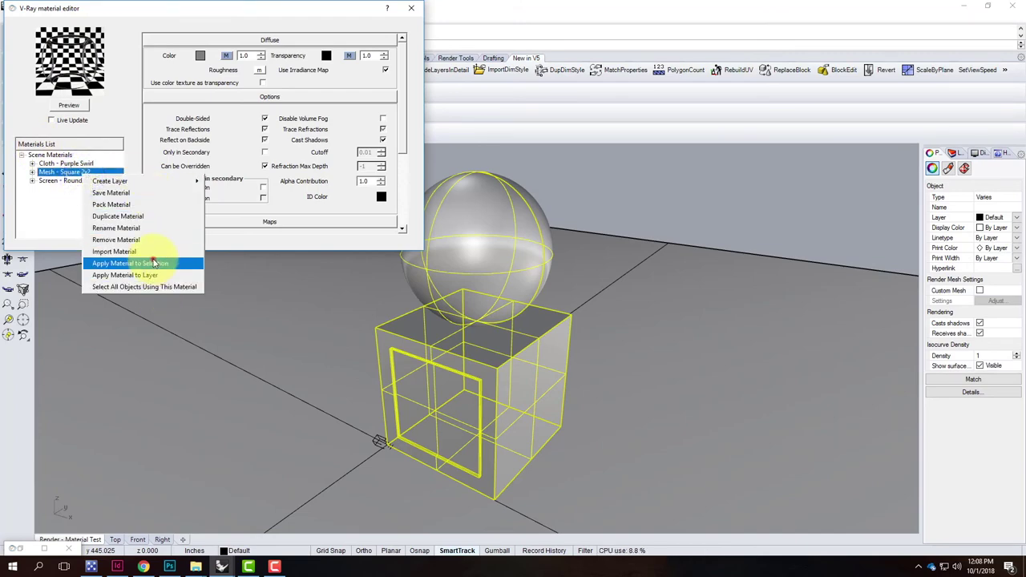
pyautogui.click(155, 263)
pyautogui.click(411, 8)
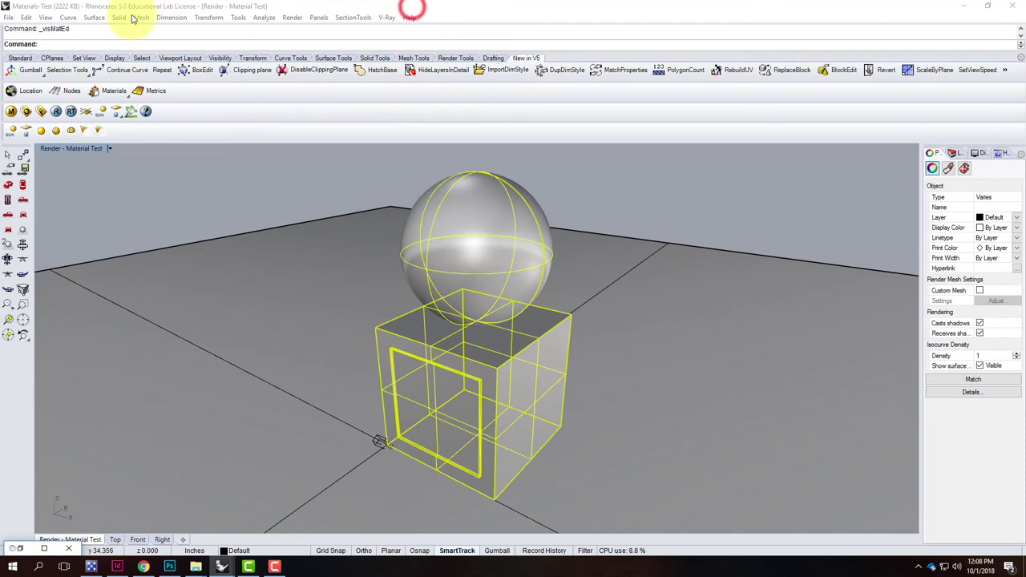
pyautogui.click(57, 112)
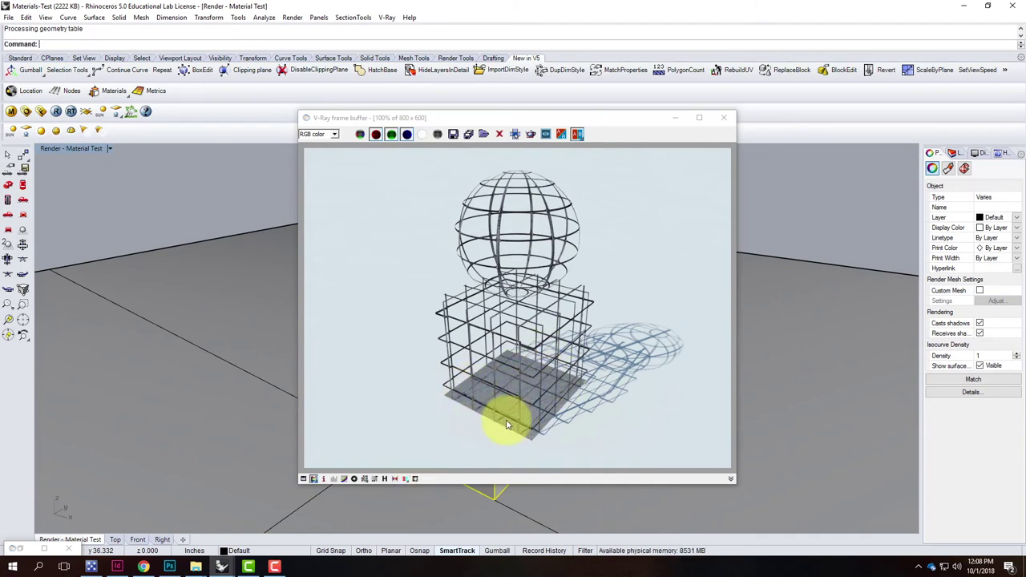
pyautogui.click(724, 118)
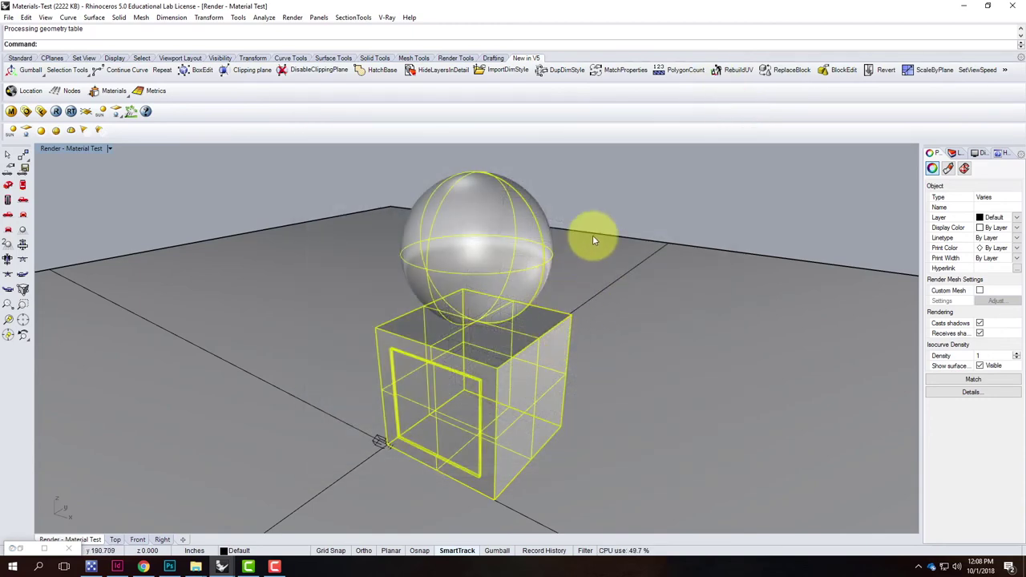
# Move the selected objects .125 vertically above the ground plane and render the scene again
pyautogui.press('Return')
pyautogui.write('v')
pyautogui.press('Return')
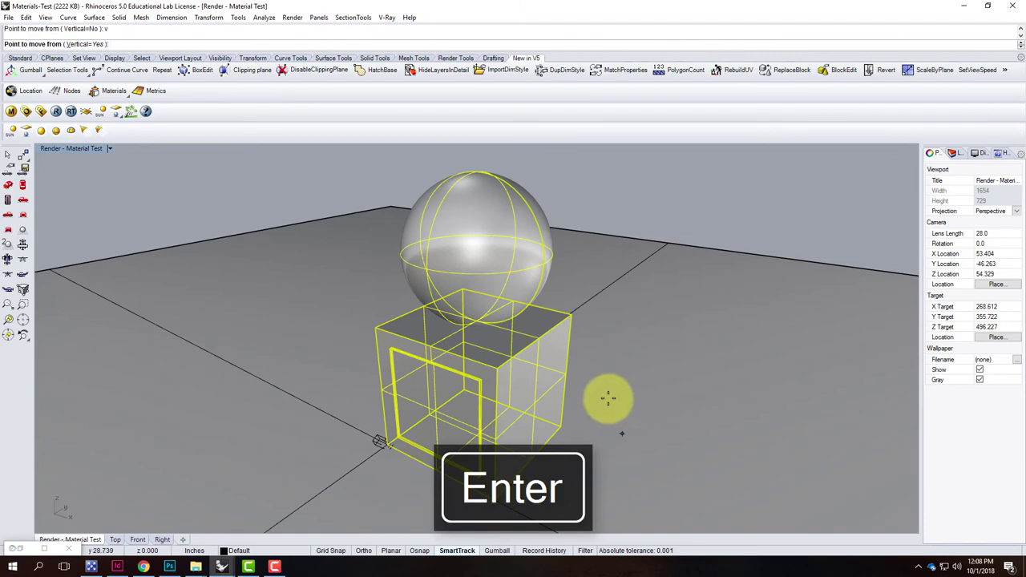
pyautogui.click(563, 431)
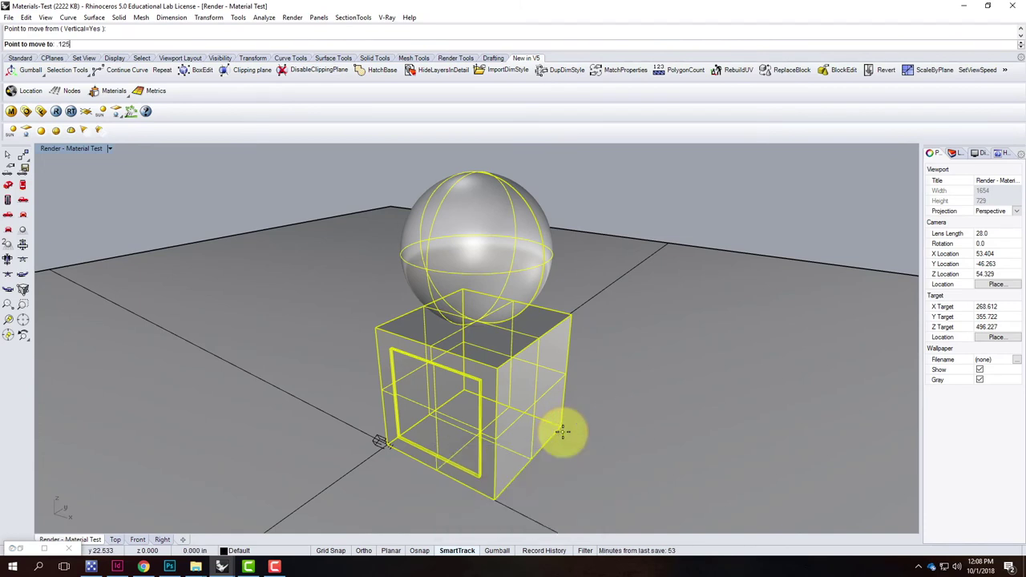
pyautogui.press('Return')
pyautogui.click(53, 111)
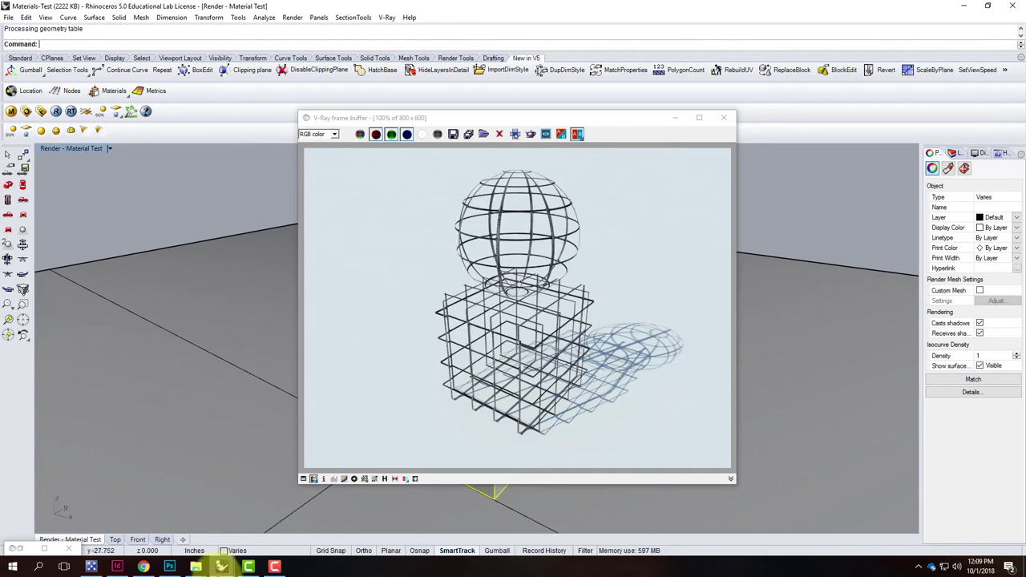
# Switch to Photoshop and bring up the Mesh Siding Example.jpg image for review
pyautogui.click(169, 566)
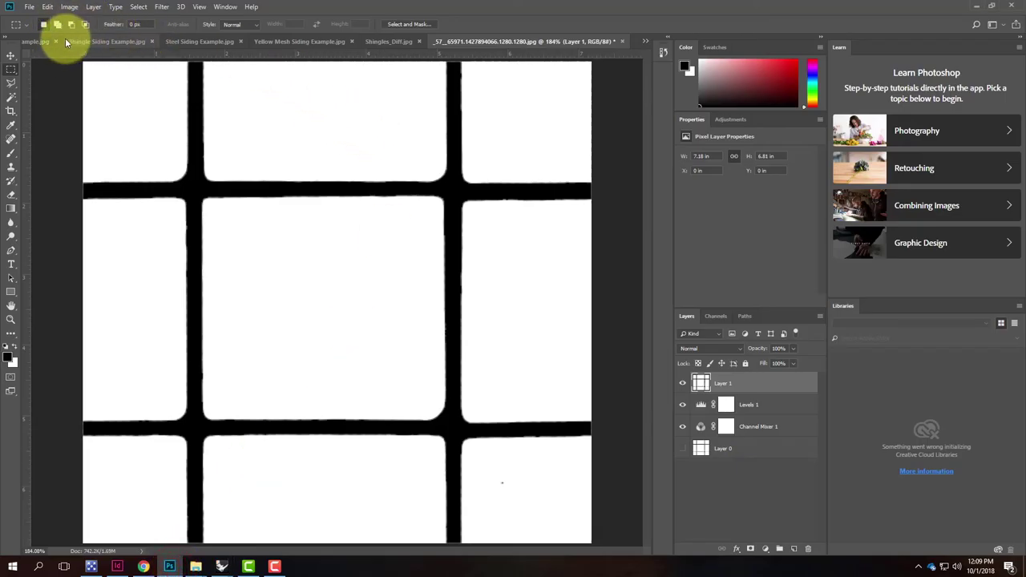
pyautogui.click(36, 42)
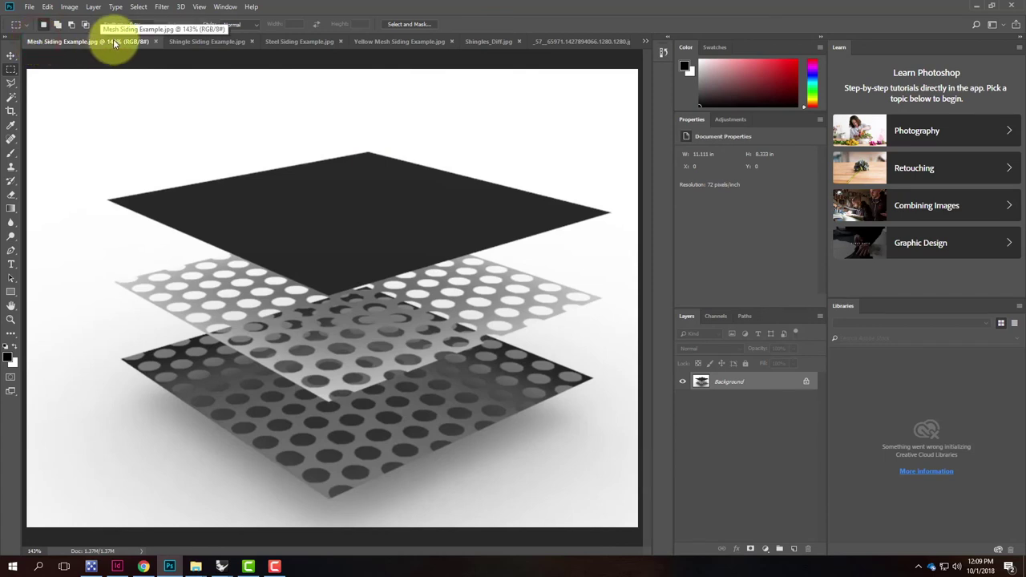
# Review the CountryGray and CharcoalBlack shingle images, and inspect PTL-Platinum_1200x460.psd with Layer 1 hidden
pyautogui.click(646, 41)
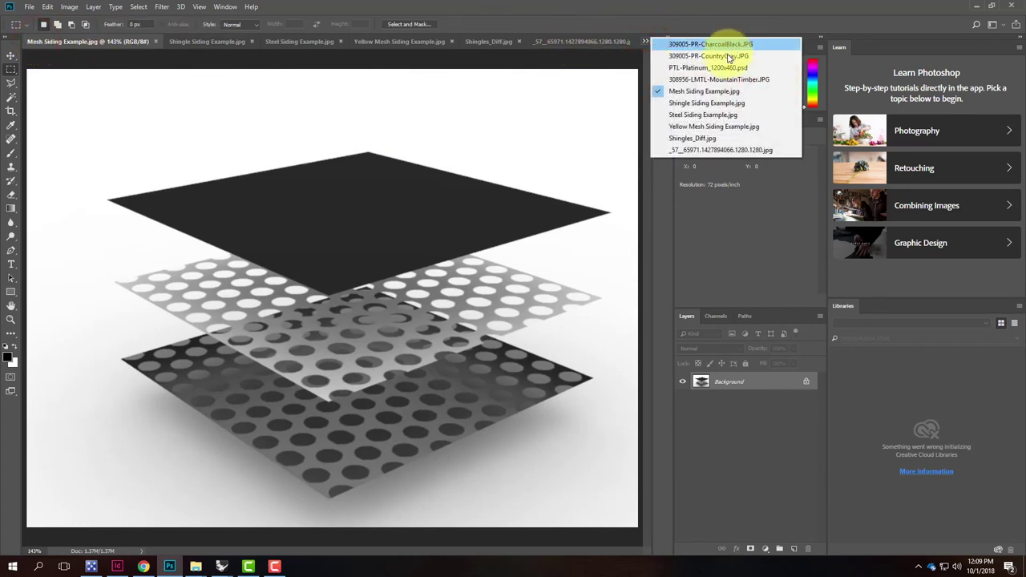
pyautogui.click(728, 56)
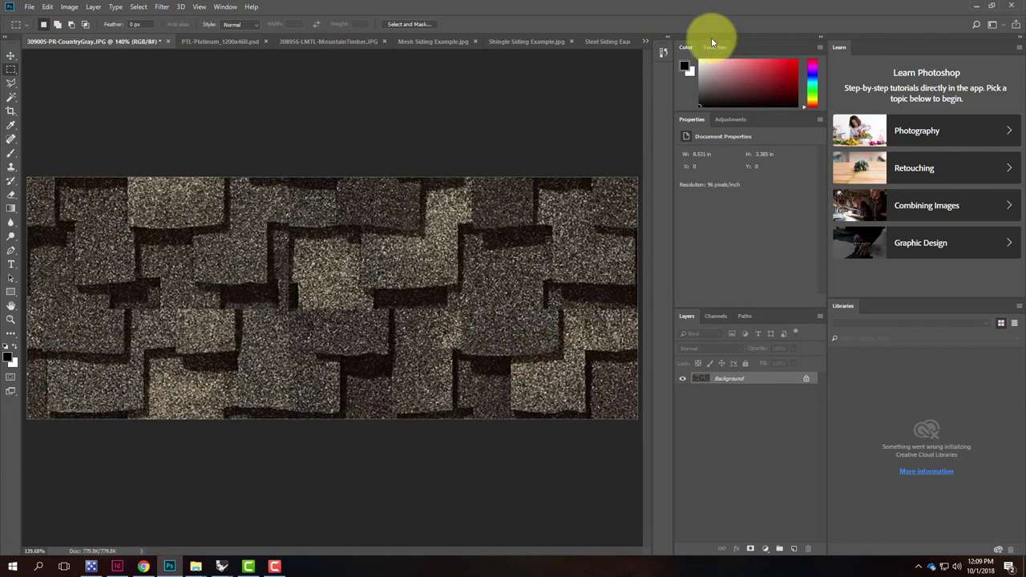
pyautogui.click(646, 41)
pyautogui.click(685, 41)
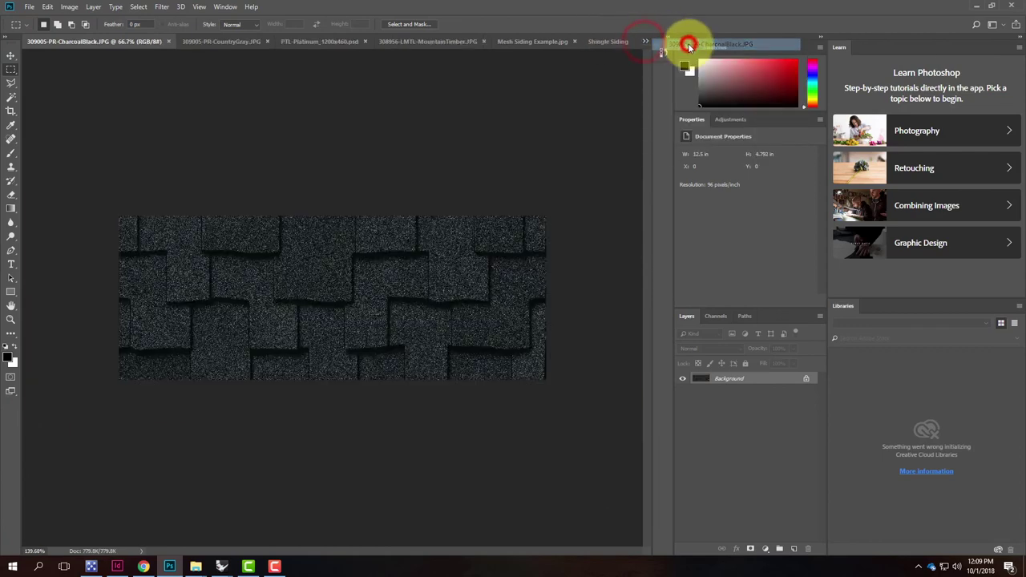
pyautogui.click(646, 40)
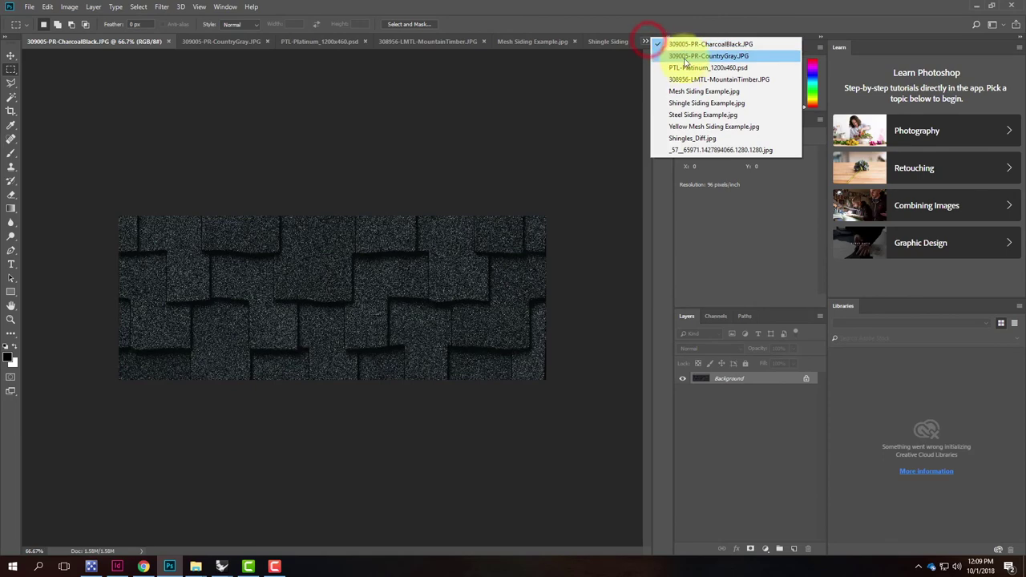
pyautogui.click(686, 65)
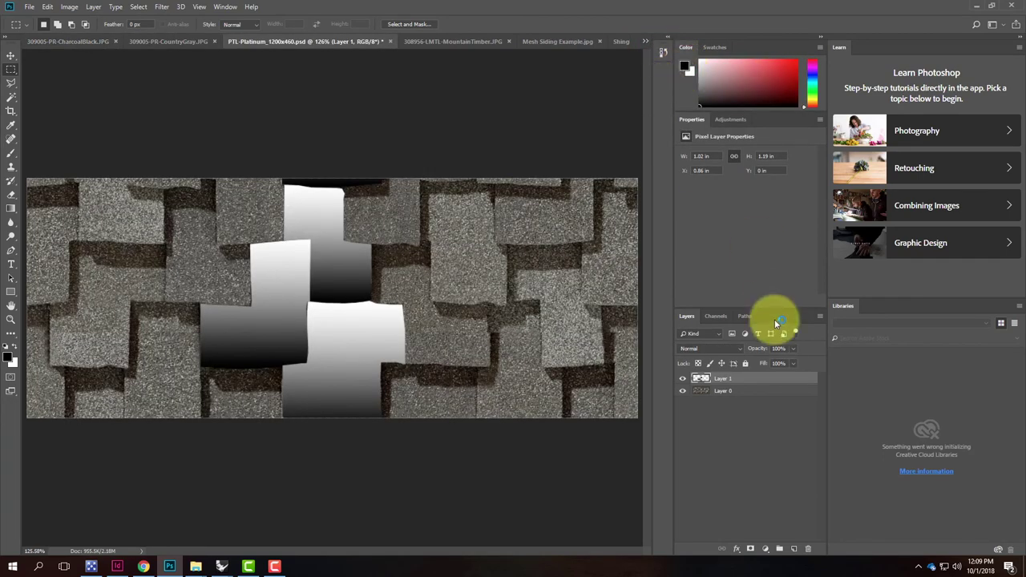
pyautogui.click(682, 380)
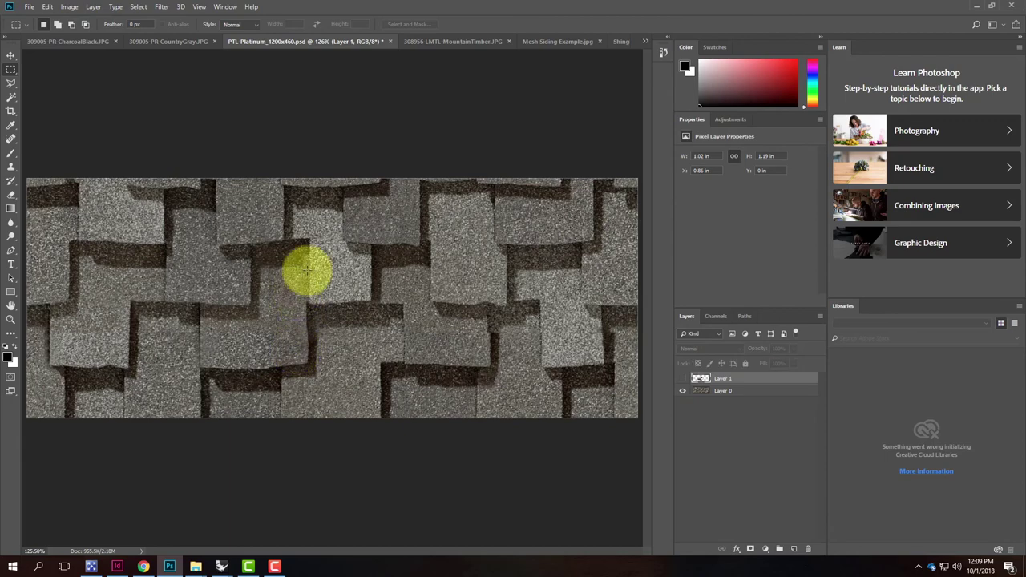
# Open PTL-Platinum_1200x460.jpg from the Desktop and fit the image on screen
pyautogui.click(29, 7)
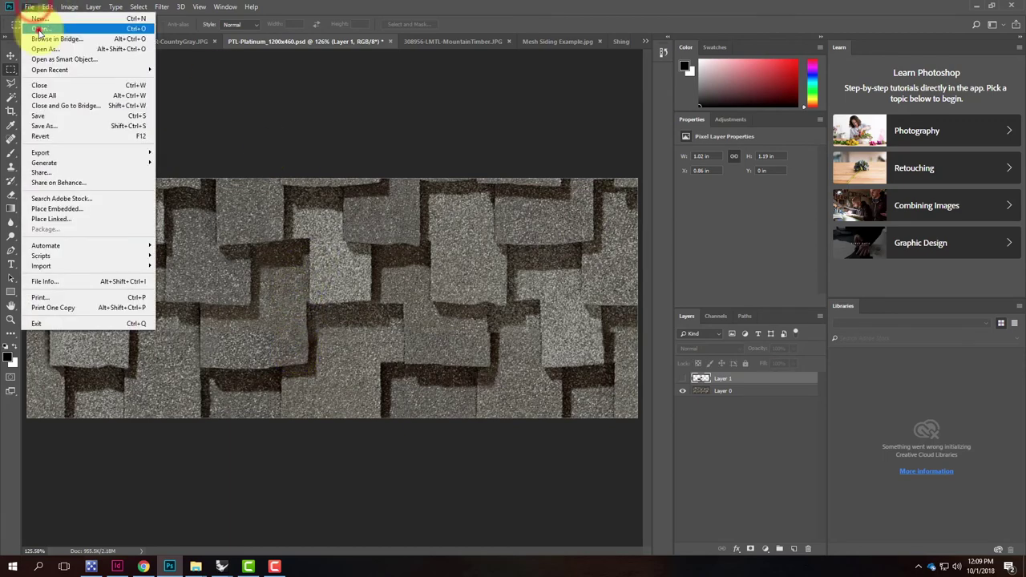
pyautogui.click(38, 28)
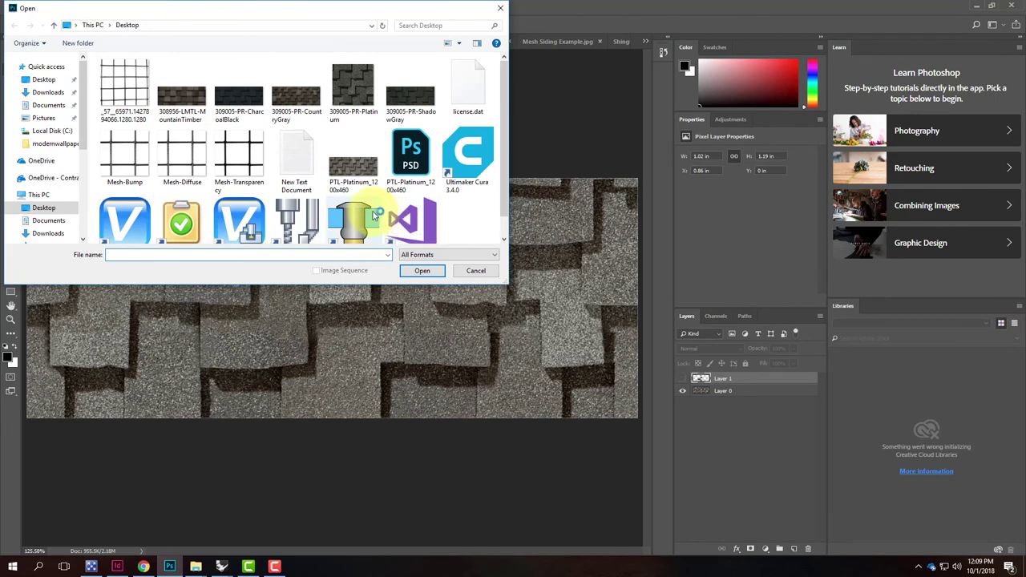
pyautogui.click(353, 164)
pyautogui.click(423, 271)
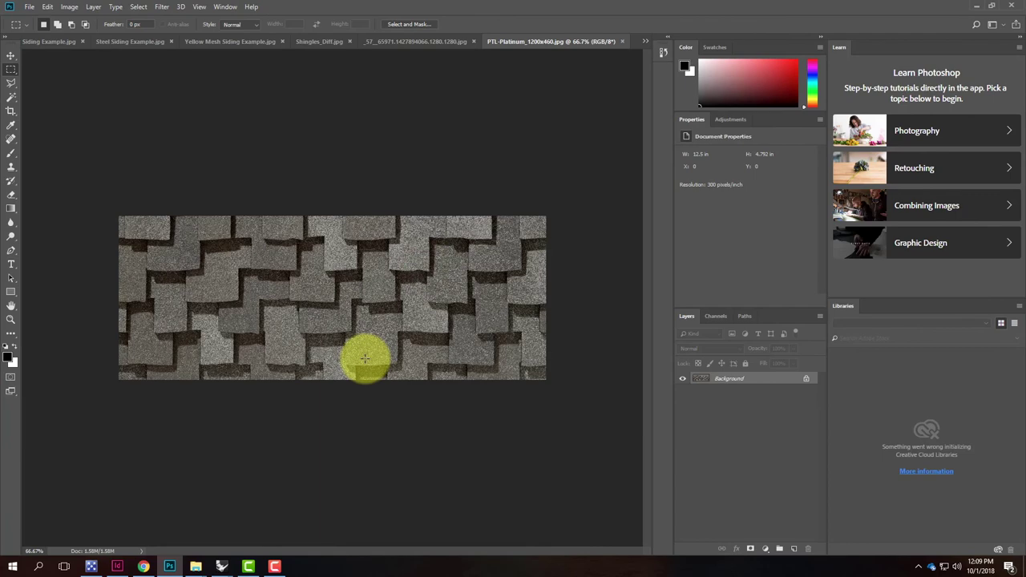
pyautogui.hotkey('ctrl', '0')
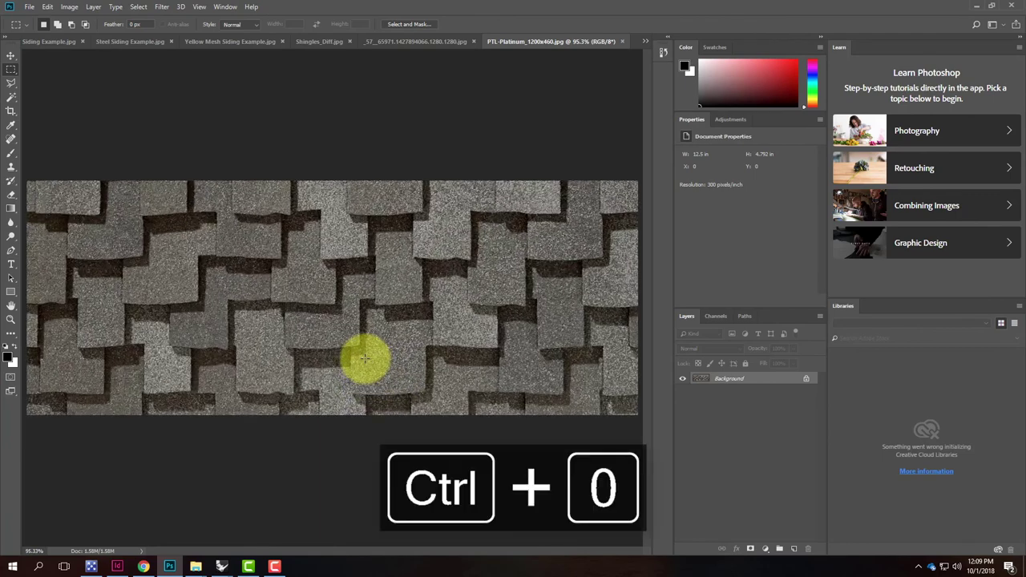
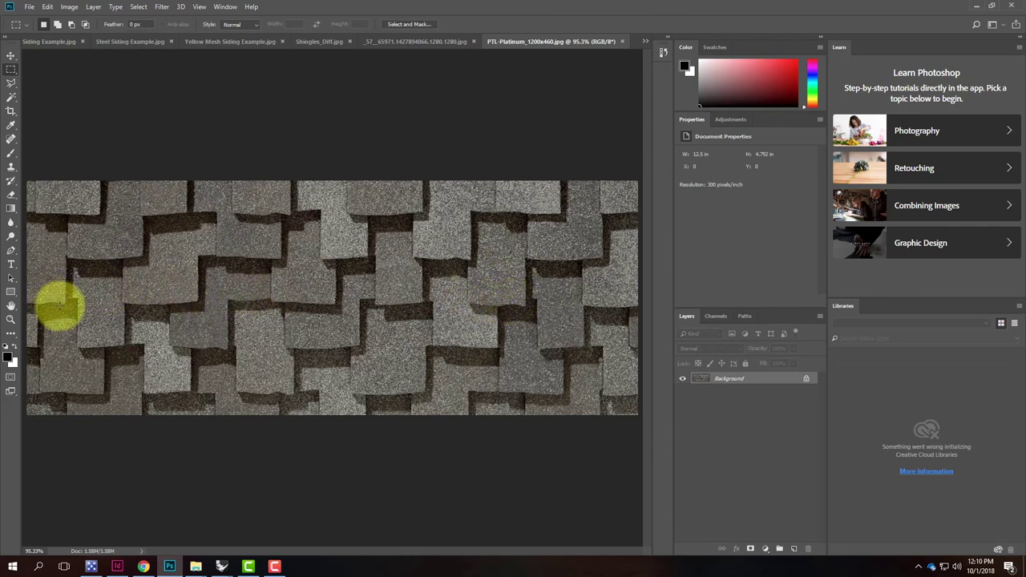
# Crop the shingle image at its upper and side edges to about 3 in wide by 1.17 in high
pyautogui.click(11, 111)
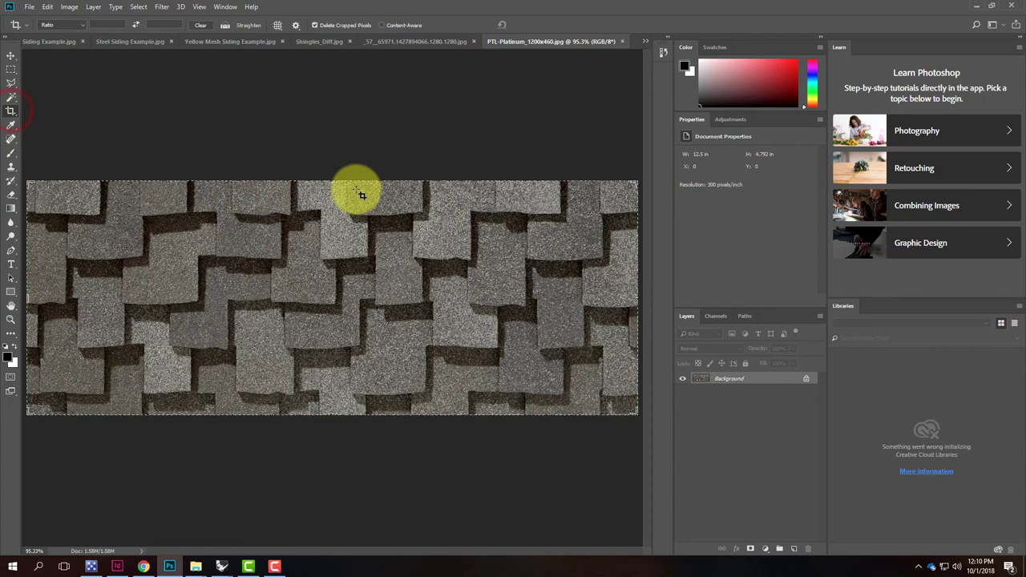
pyautogui.moveTo(331, 183); pyautogui.dragTo(355, 211)
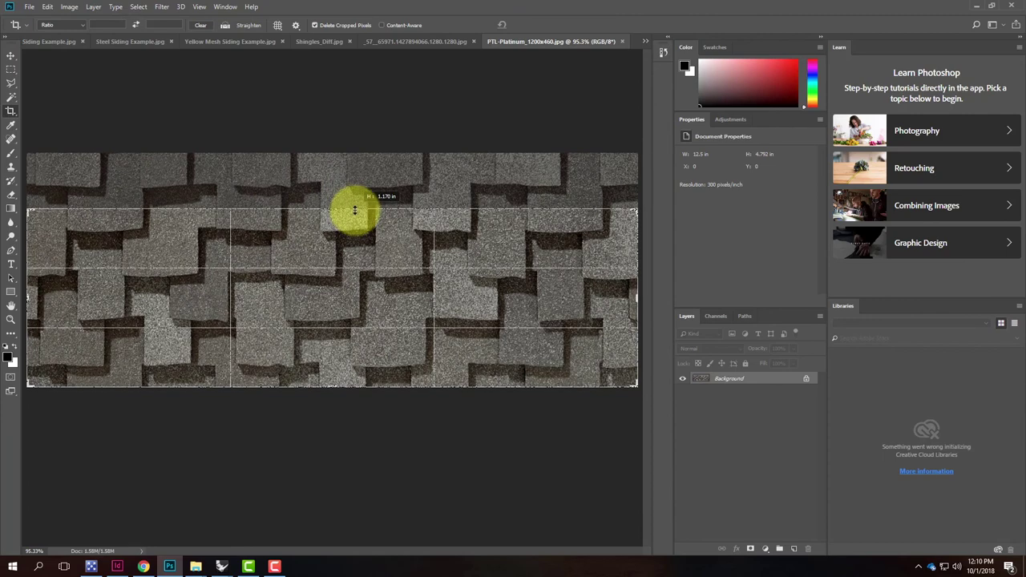
pyautogui.moveTo(354, 211); pyautogui.dragTo(355, 211)
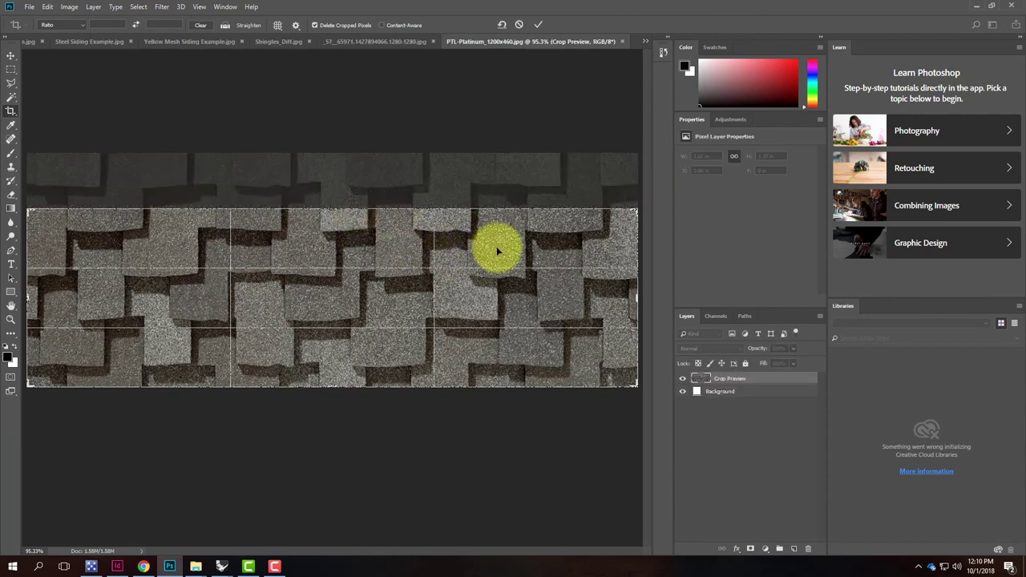
pyautogui.moveTo(637, 296); pyautogui.dragTo(561, 289)
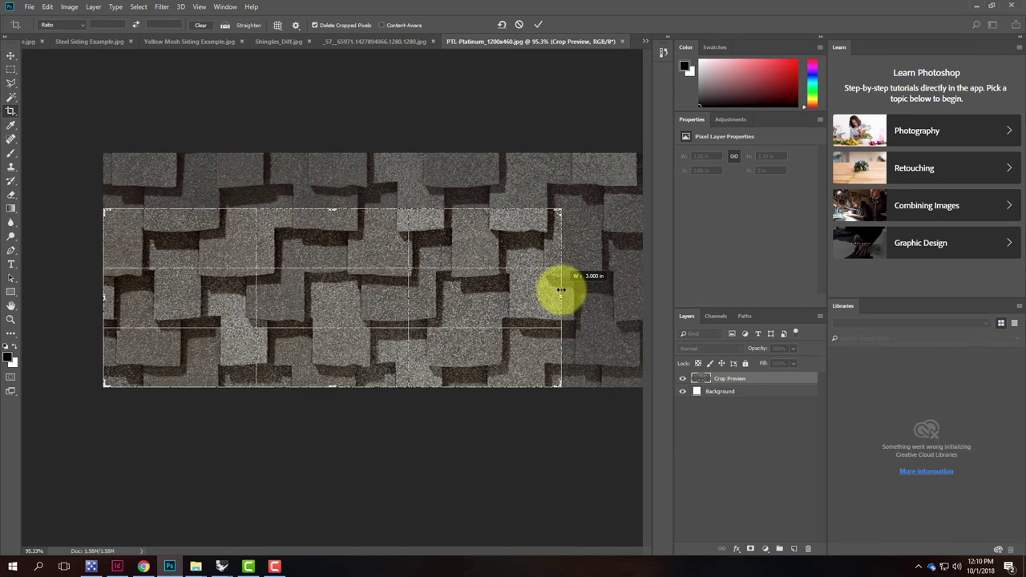
pyautogui.moveTo(561, 290); pyautogui.dragTo(563, 287)
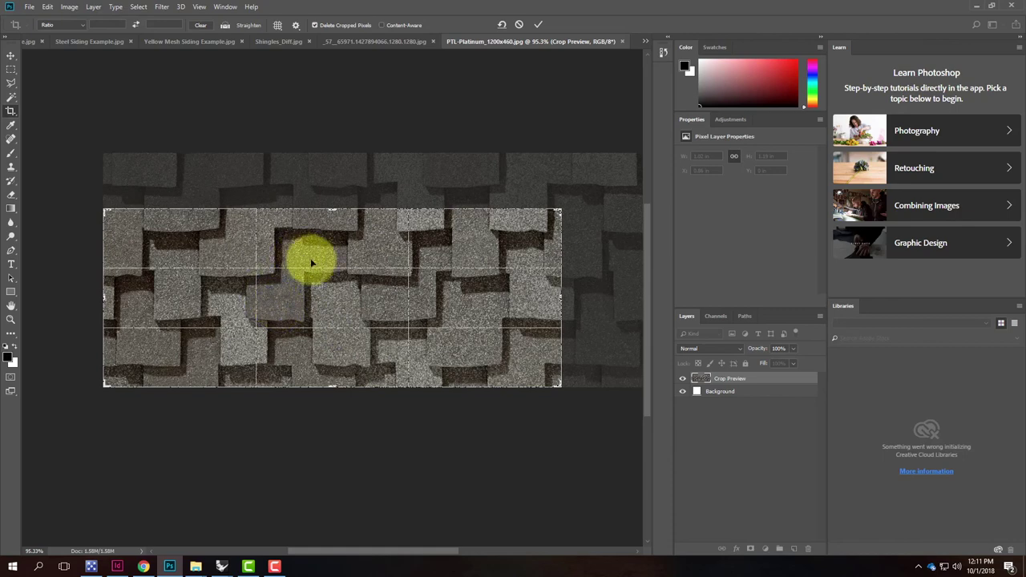
pyautogui.click(539, 25)
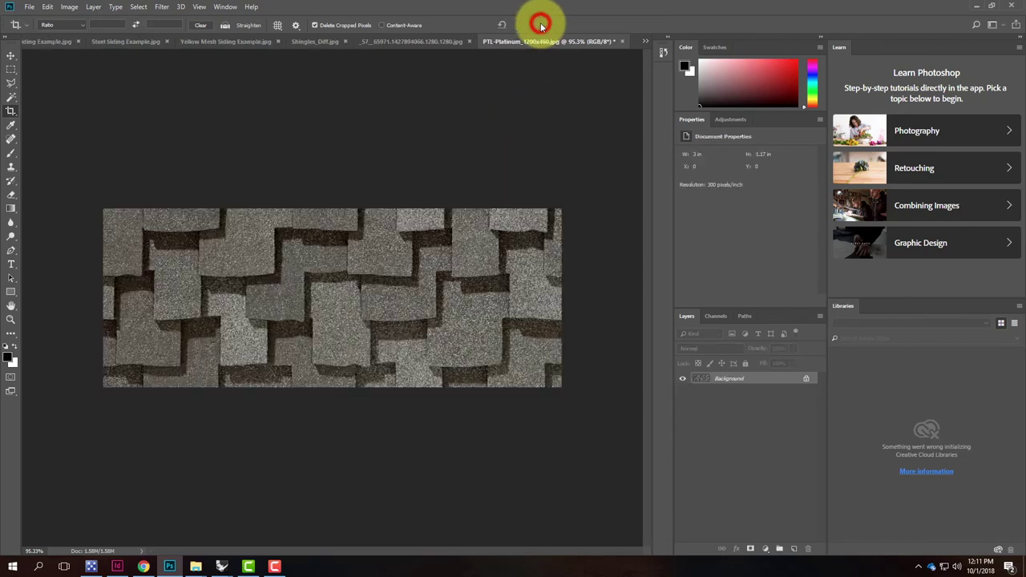
# Start the Offset filter on the cropped shingle image and reset the horizontal and vertical offsets to 0
pyautogui.click(201, 7)
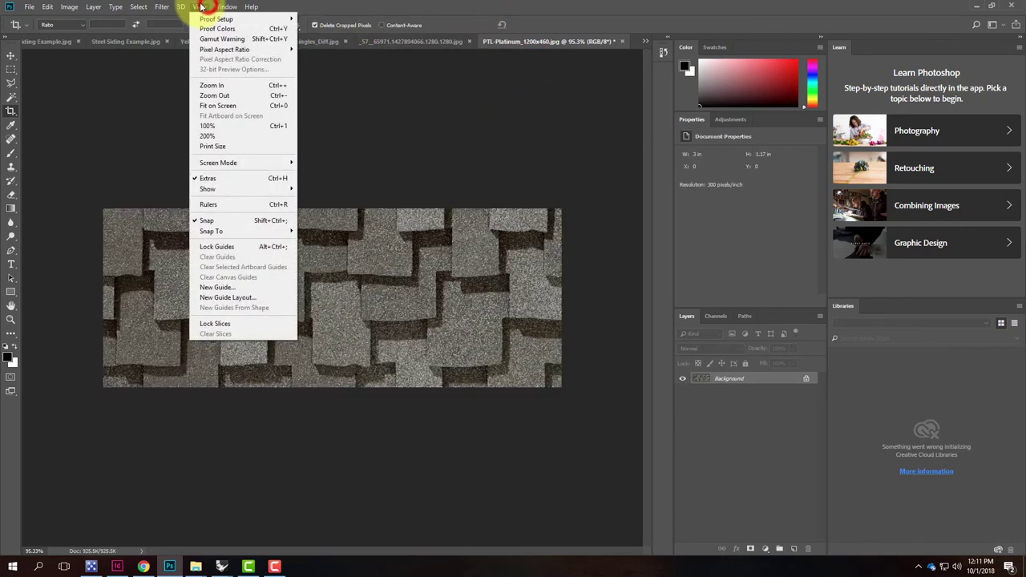
pyautogui.moveTo(164, 7)
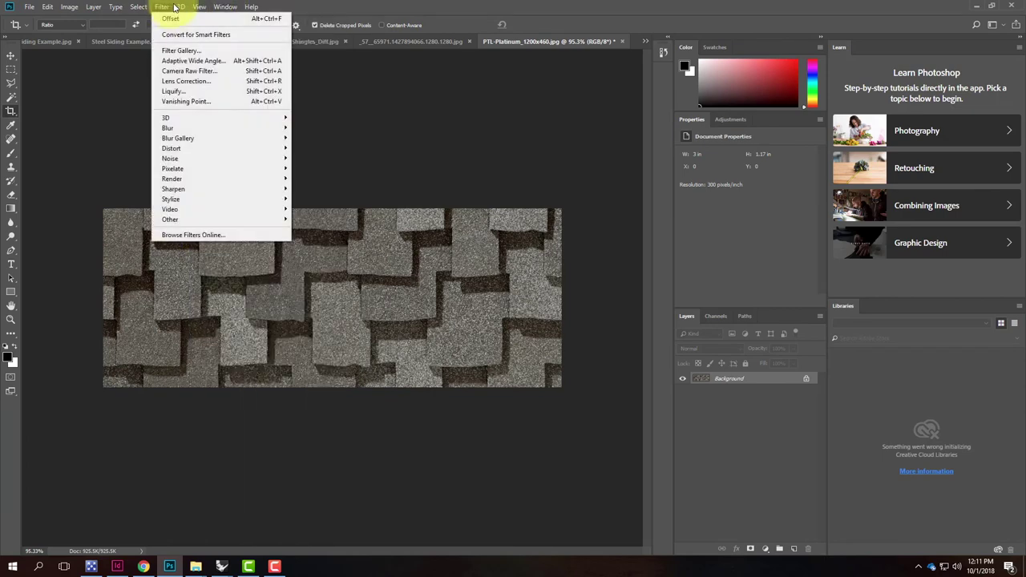
pyautogui.moveTo(240, 219)
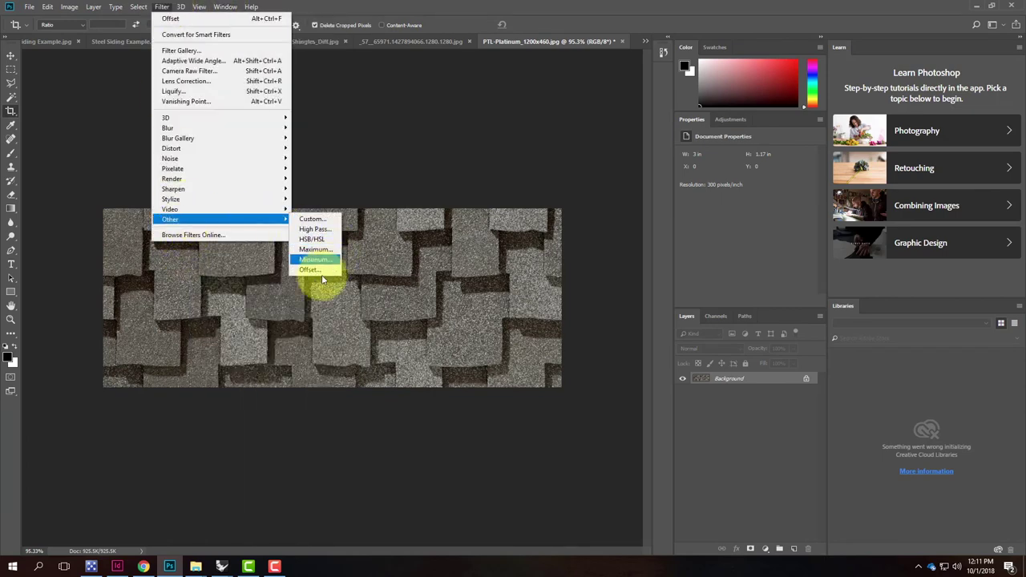
pyautogui.click(319, 273)
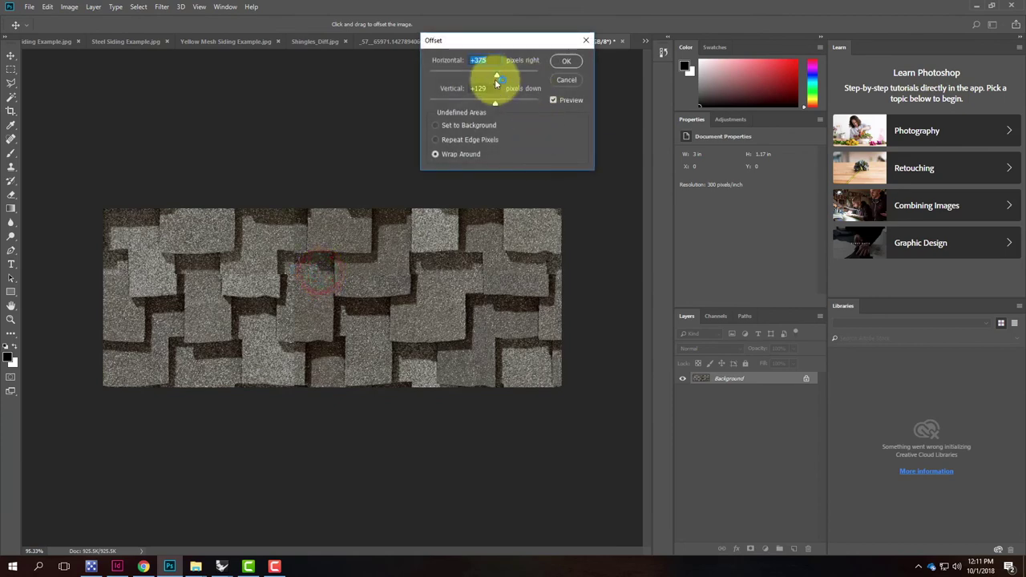
pyautogui.write('0')
pyautogui.press('Tab')
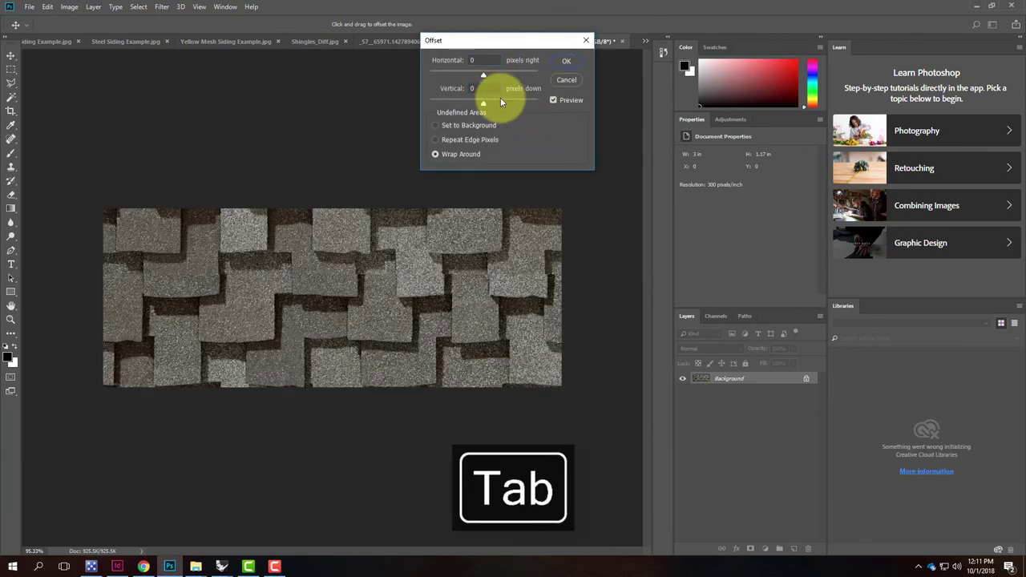
pyautogui.write('0')
pyautogui.press('Tab')
# Preview a wrap-around offset of +134 pixels right and +116 pixels down to check the tile seams, and cancel the filter
pyautogui.moveTo(483, 75); pyautogui.dragTo(489, 78)
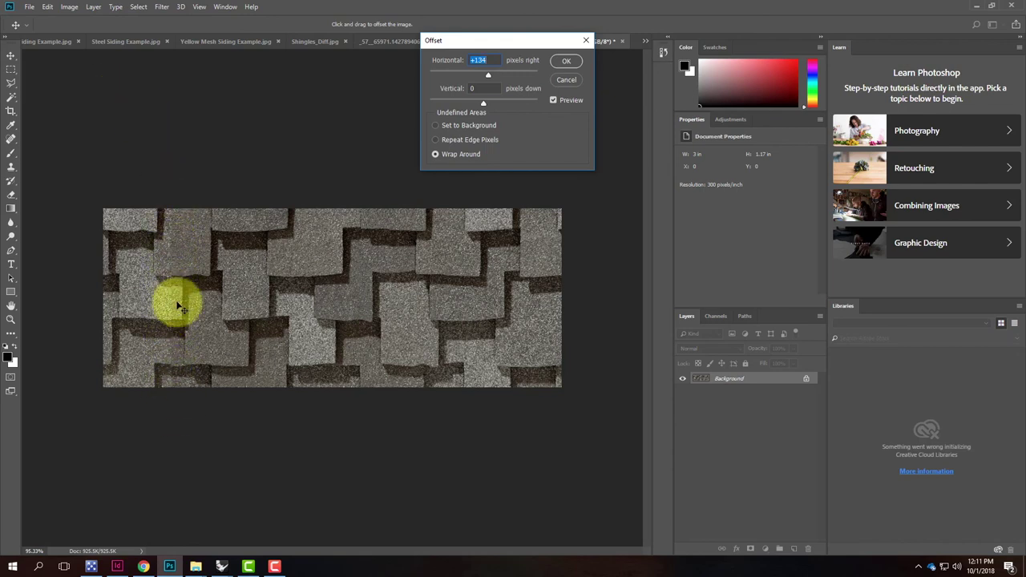
pyautogui.moveTo(484, 105); pyautogui.dragTo(495, 106)
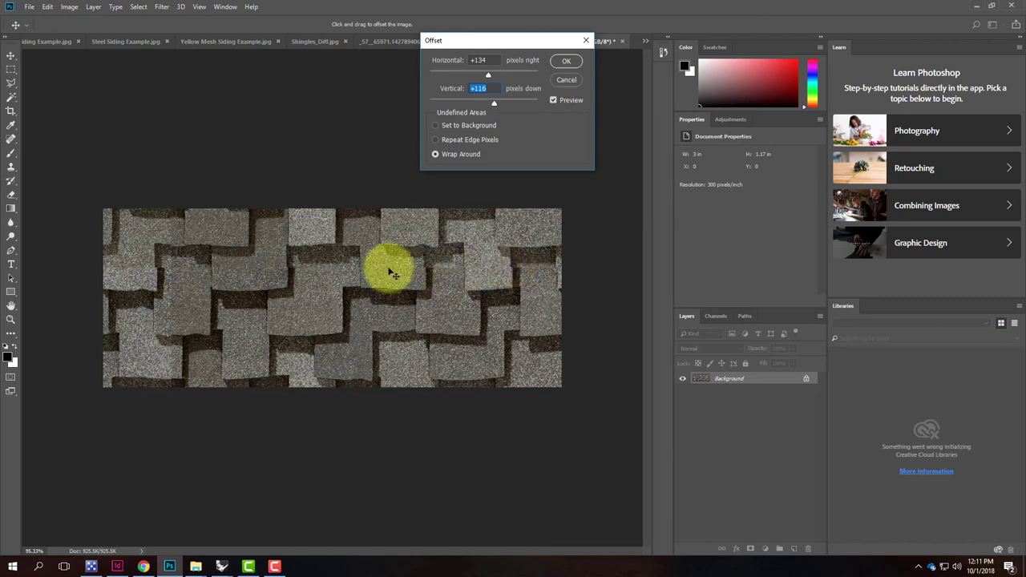
pyautogui.click(568, 84)
pyautogui.press('c')
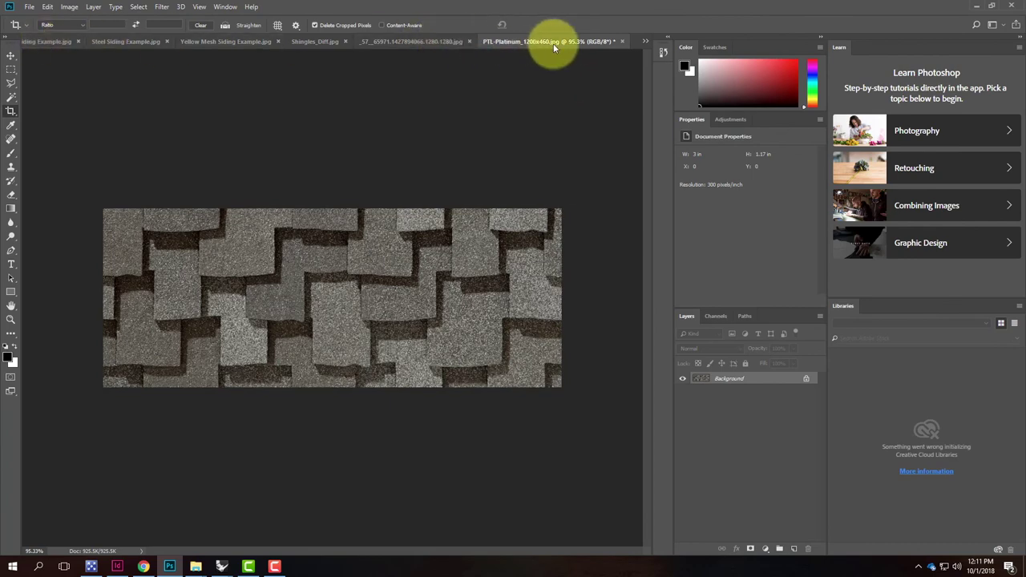
# Return to PTL-Platinum_1200x460.psd and show Layer 1 with the shingle gradients again
pyautogui.click(645, 41)
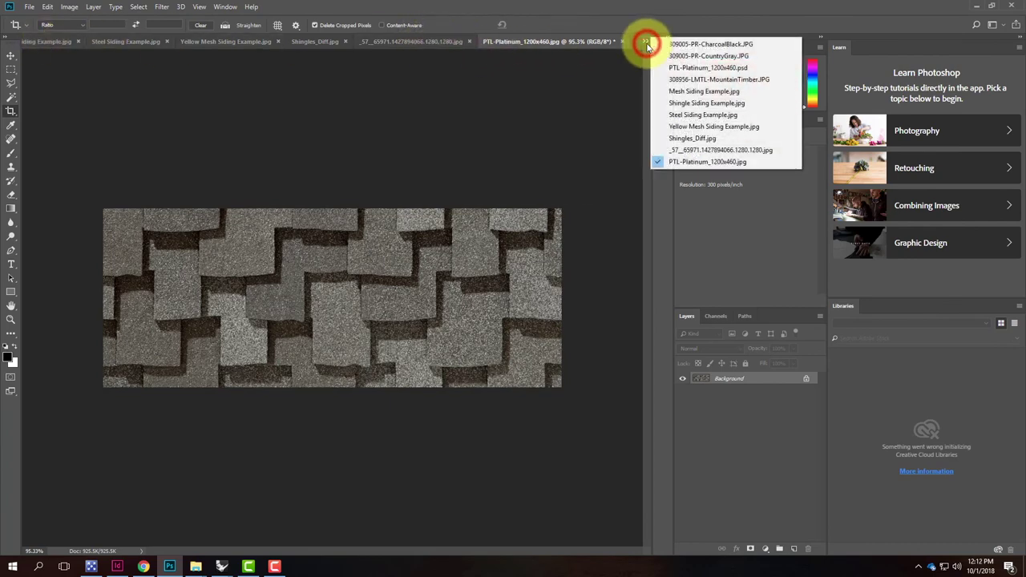
pyautogui.click(697, 68)
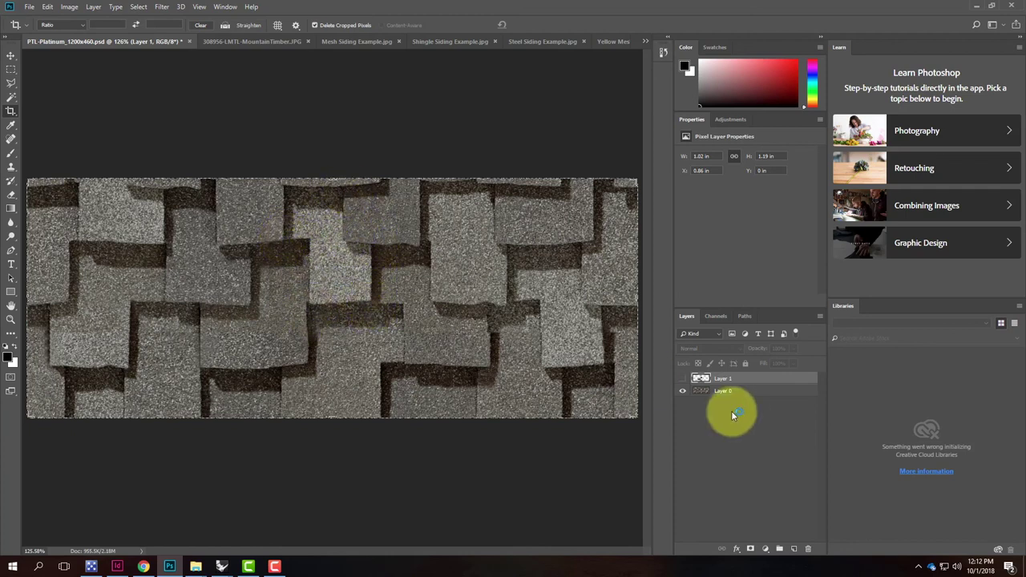
pyautogui.click(682, 378)
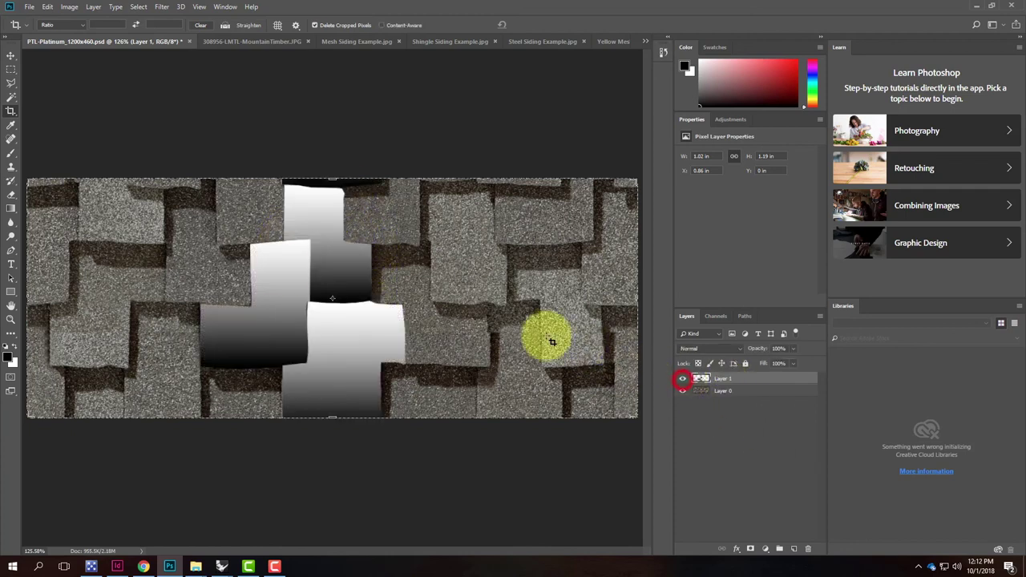
# Outline the stepped shingle right of the central gradient shingles with the Polygonal Lasso and fill it with a black-to-white gradient, dark at its lower edge
pyautogui.click(9, 83)
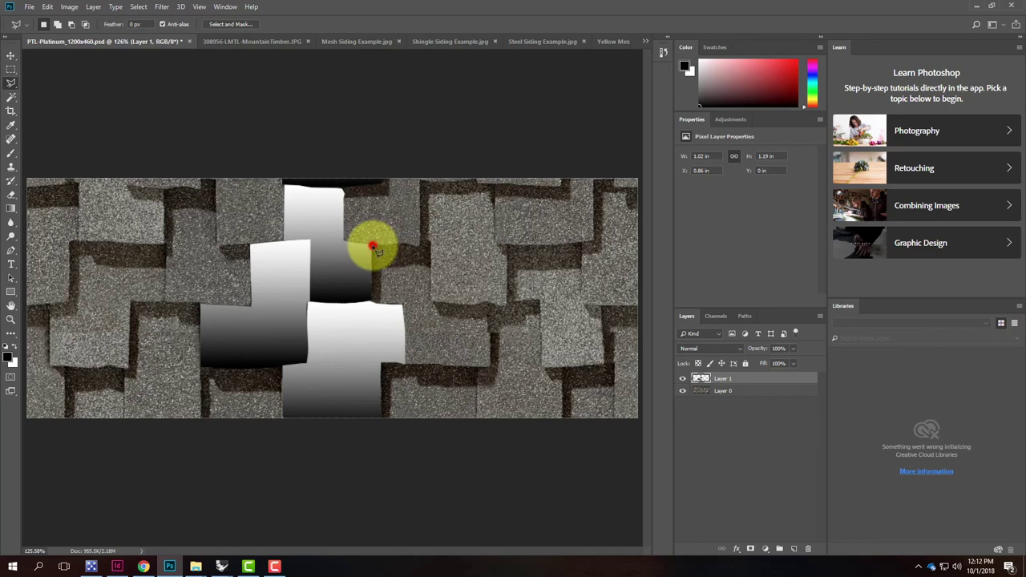
pyautogui.click(373, 246)
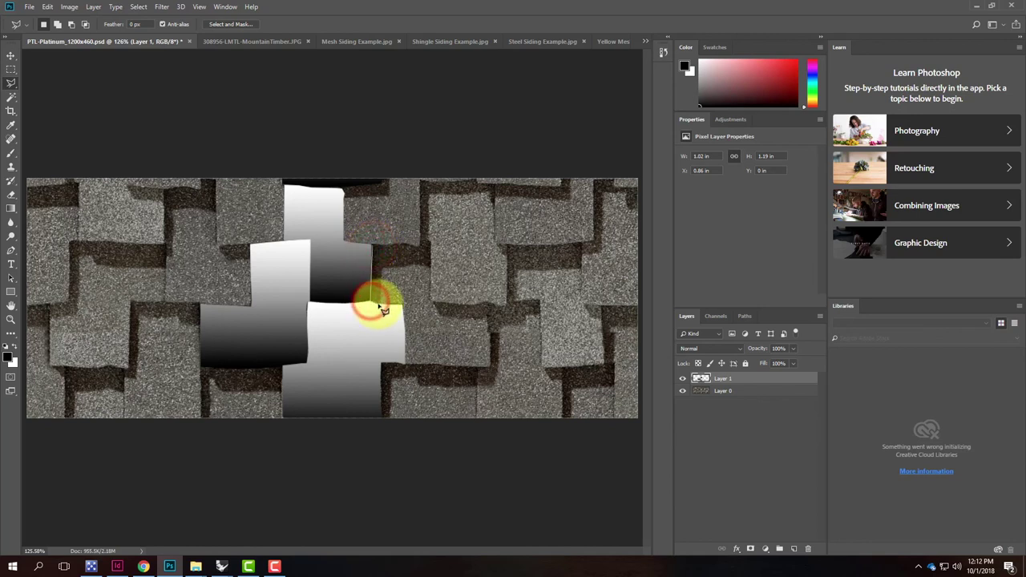
pyautogui.click(378, 303)
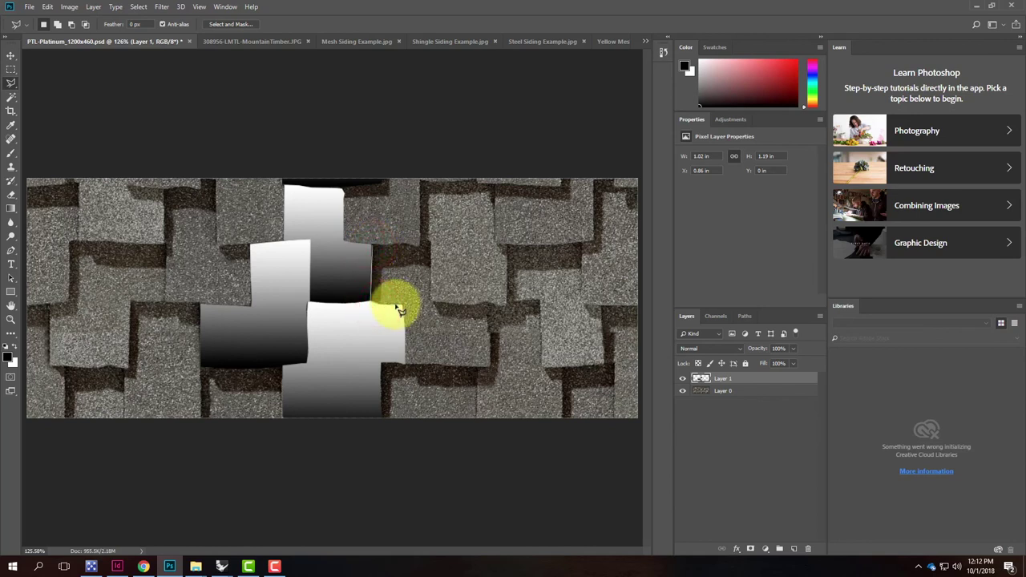
pyautogui.click(395, 304)
pyautogui.click(403, 302)
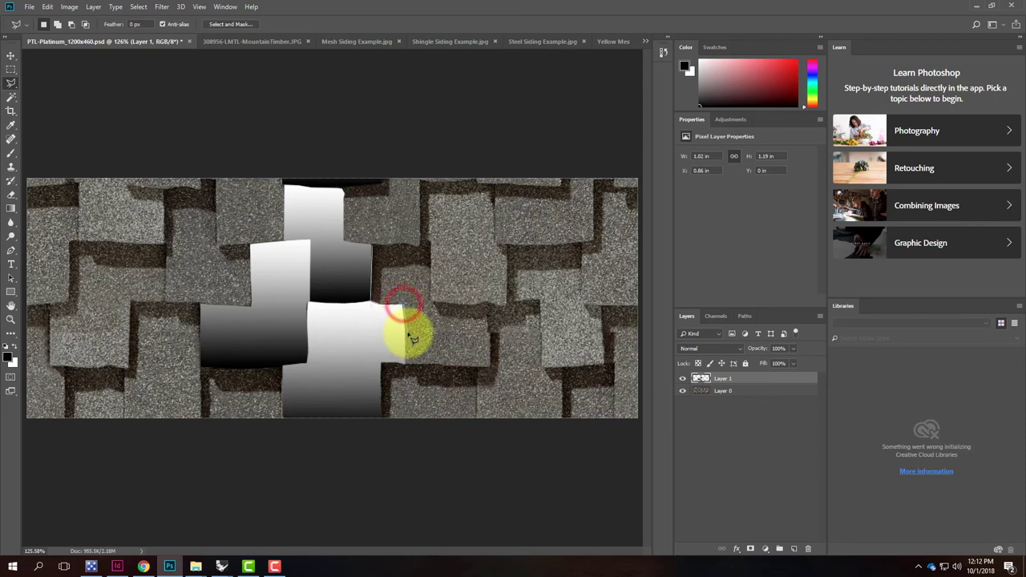
pyautogui.click(408, 336)
pyautogui.click(407, 351)
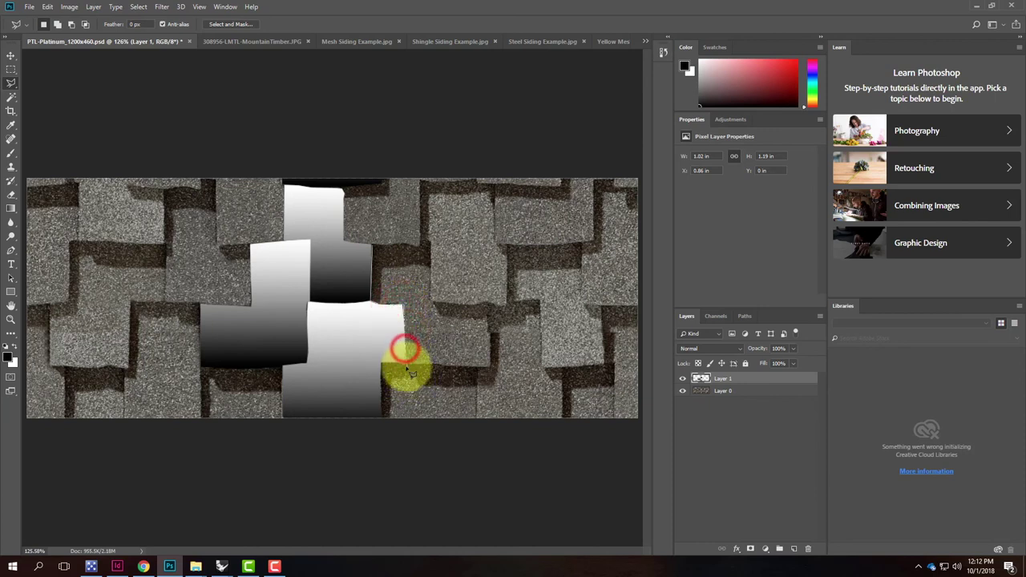
pyautogui.click(405, 365)
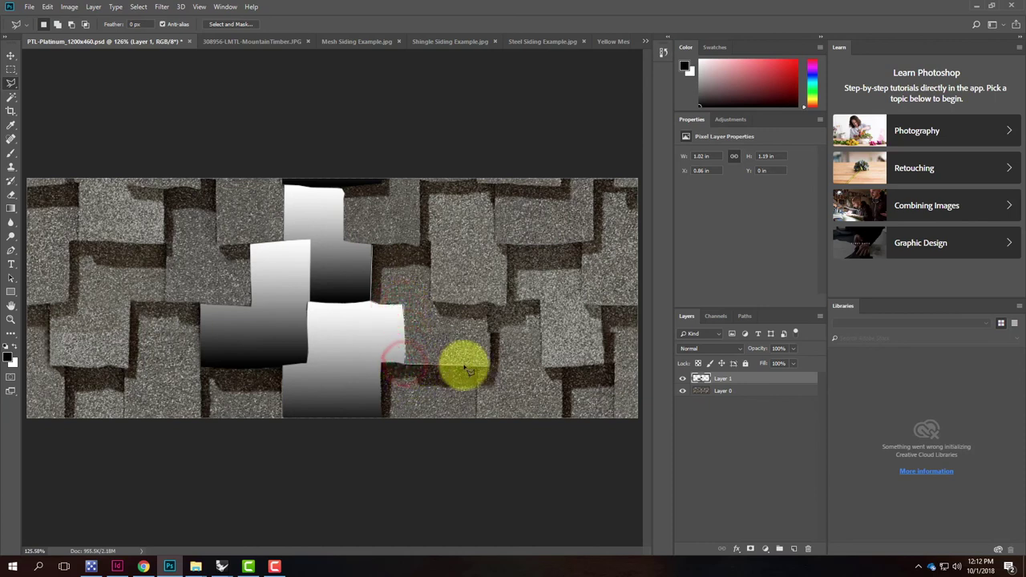
pyautogui.click(467, 367)
pyautogui.click(482, 367)
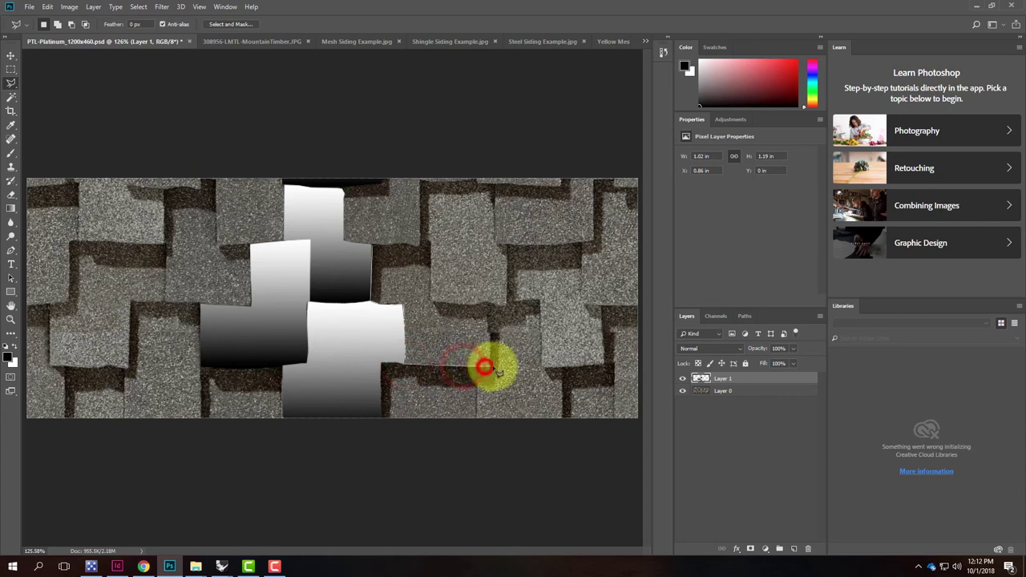
pyautogui.click(492, 367)
pyautogui.click(492, 343)
pyautogui.click(490, 322)
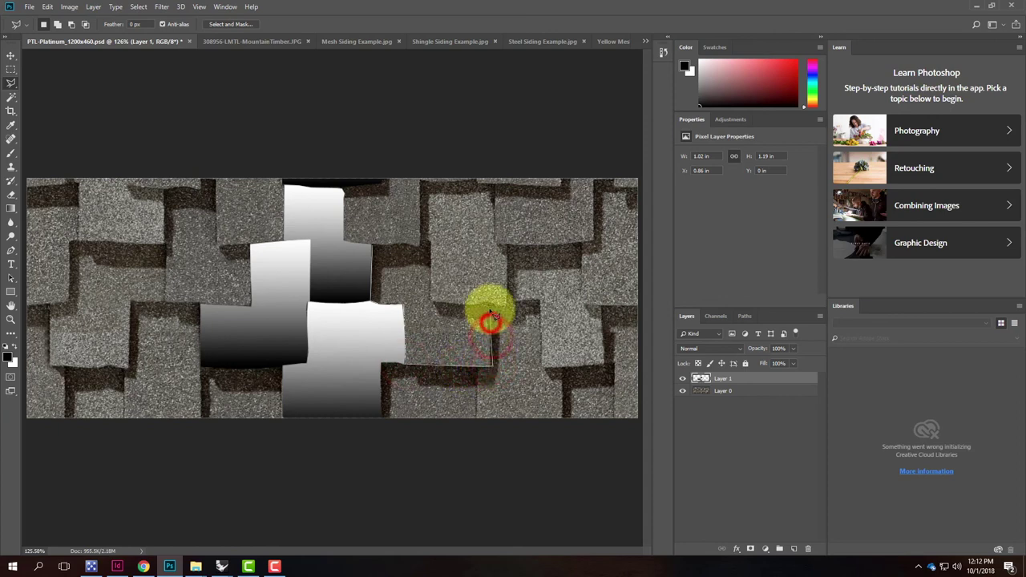
pyautogui.click(489, 307)
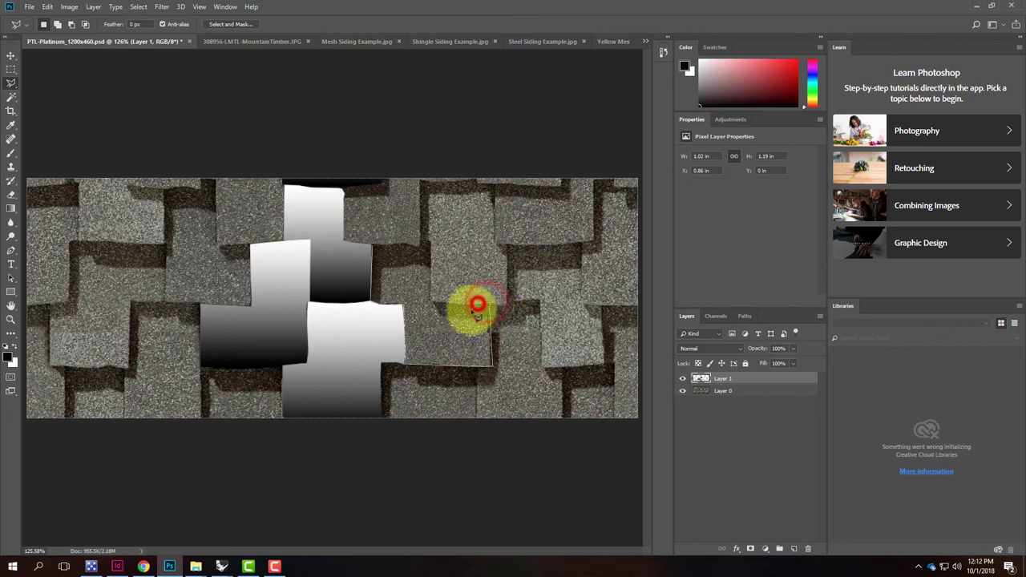
pyautogui.click(470, 305)
pyautogui.click(450, 302)
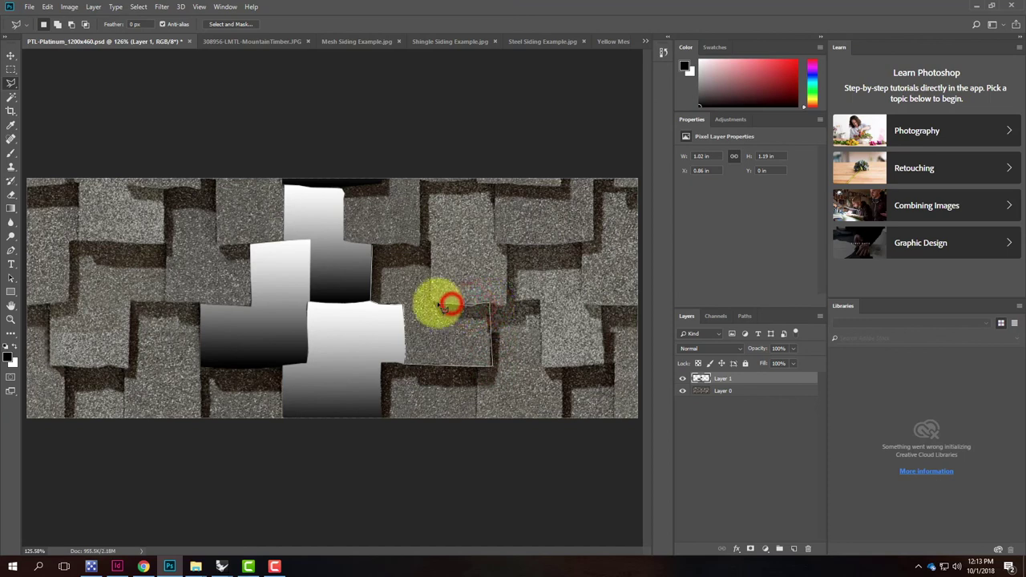
pyautogui.click(432, 303)
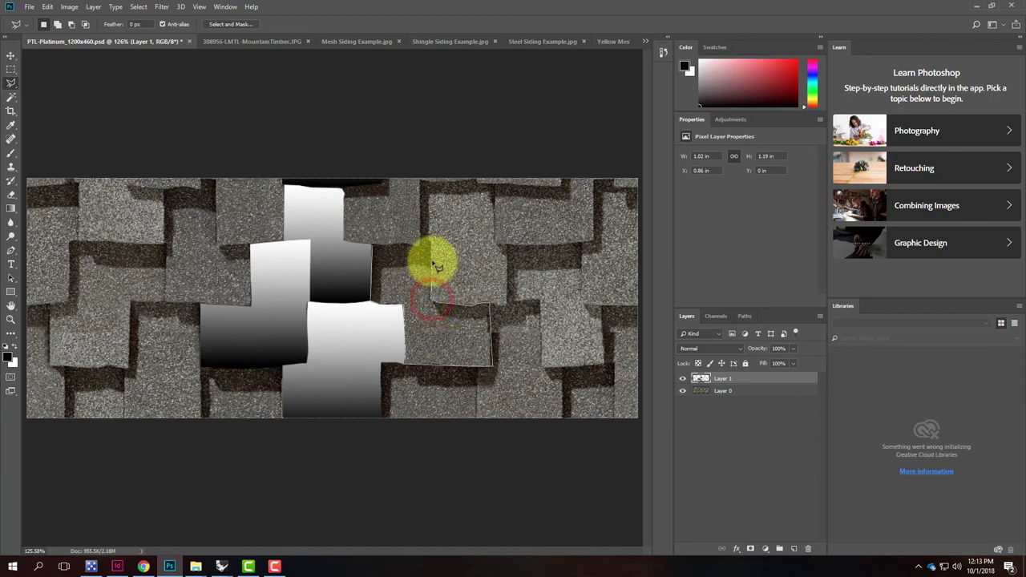
pyautogui.click(432, 260)
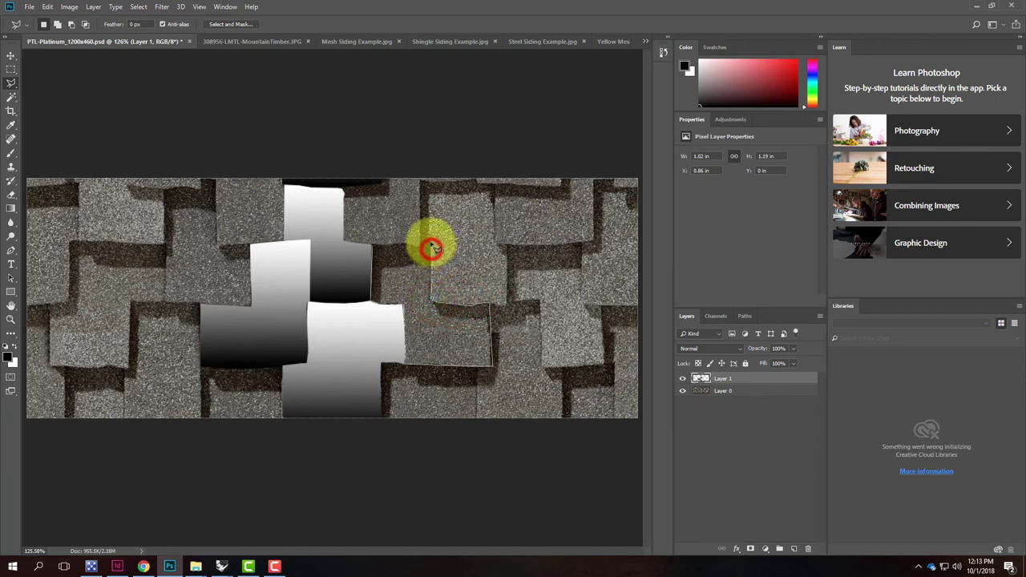
pyautogui.click(420, 247)
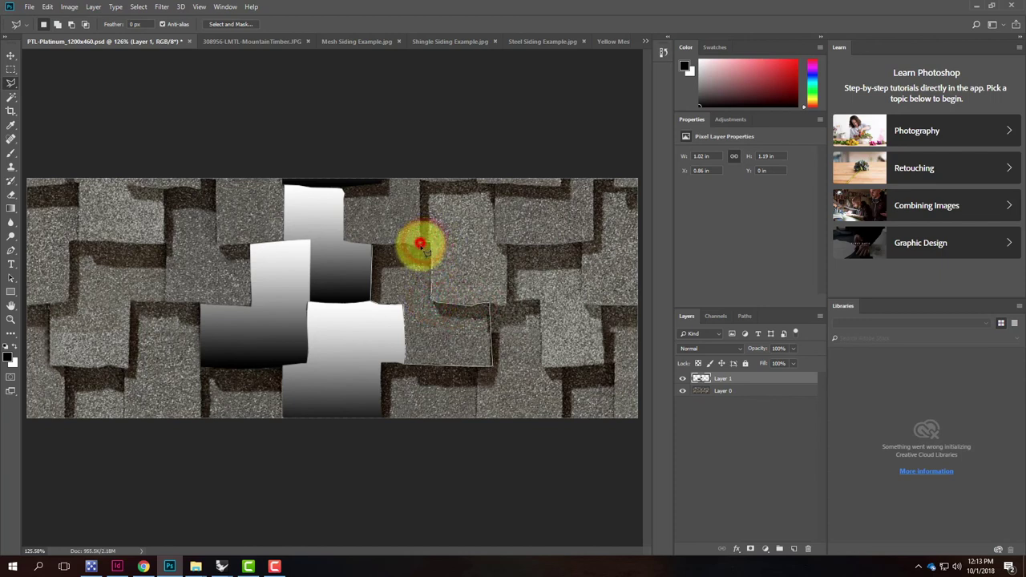
pyautogui.click(411, 249)
pyautogui.click(391, 245)
pyautogui.doubleClick(373, 243)
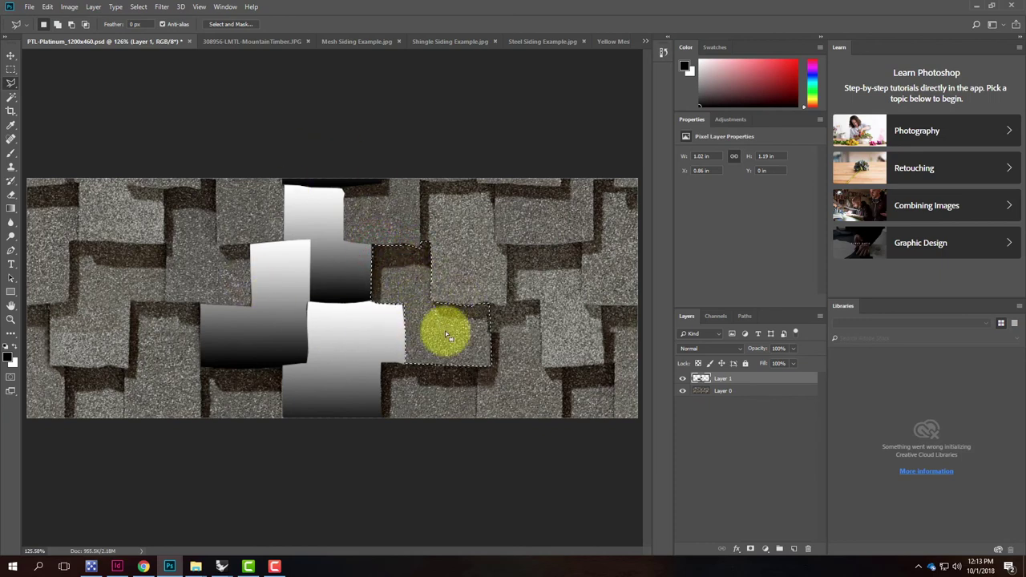
pyautogui.click(12, 208)
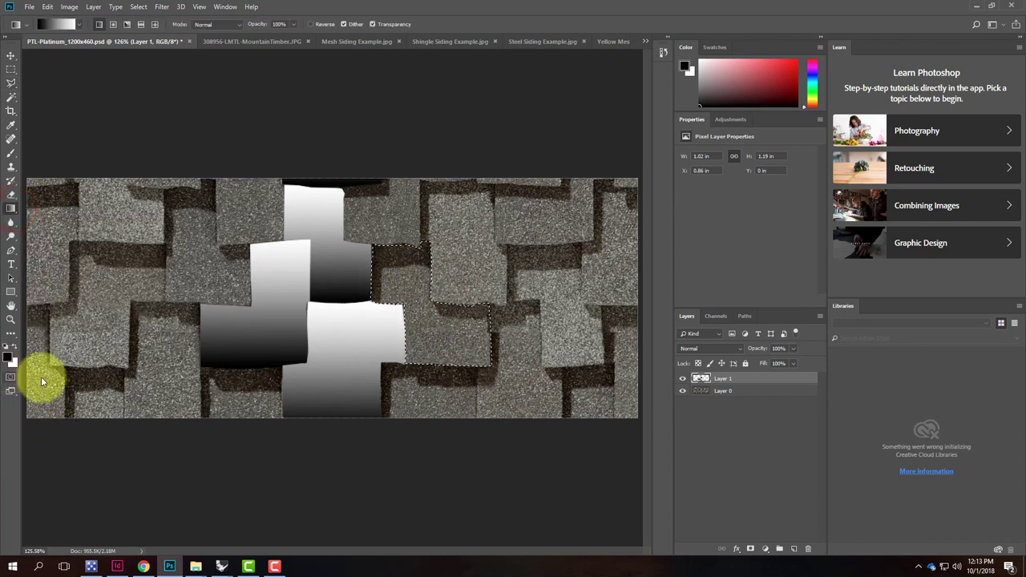
pyautogui.moveTo(439, 367); pyautogui.dragTo(436, 241)
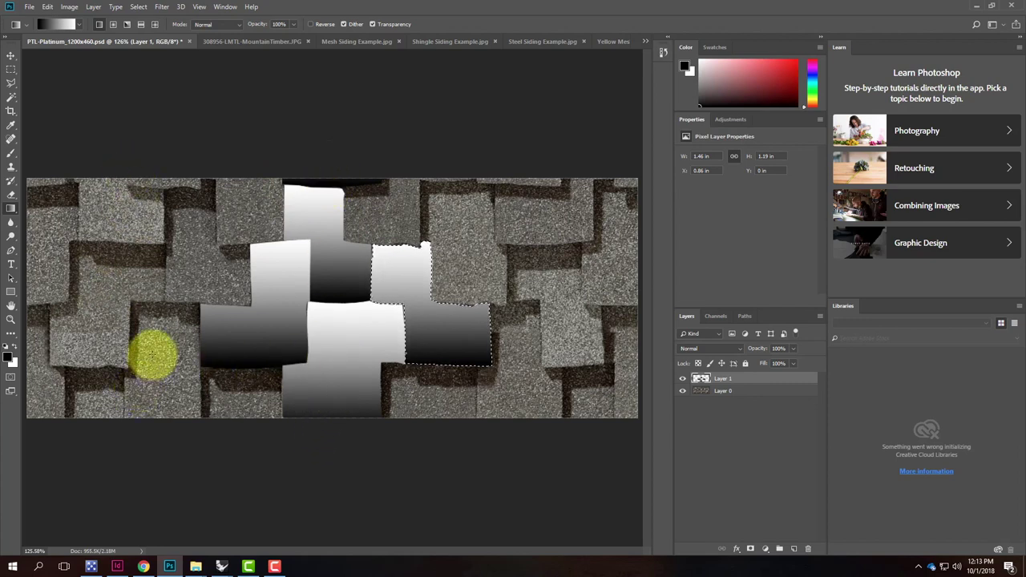
# Outline the shingle cut by the image's lower edge, left of the existing gradients, and fill it with a gradient from dark below to white above
pyautogui.click(8, 83)
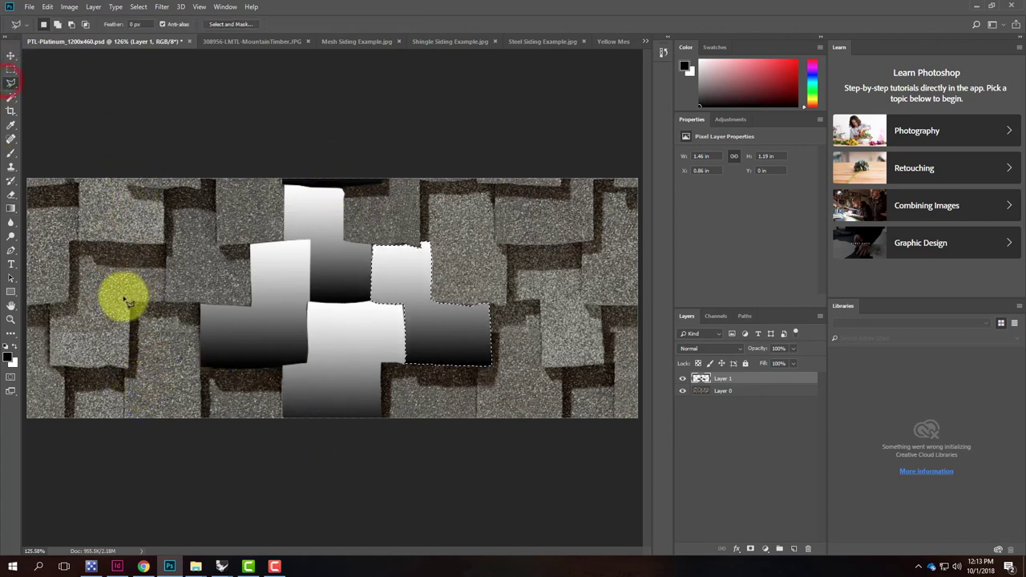
pyautogui.click(132, 303)
pyautogui.click(128, 368)
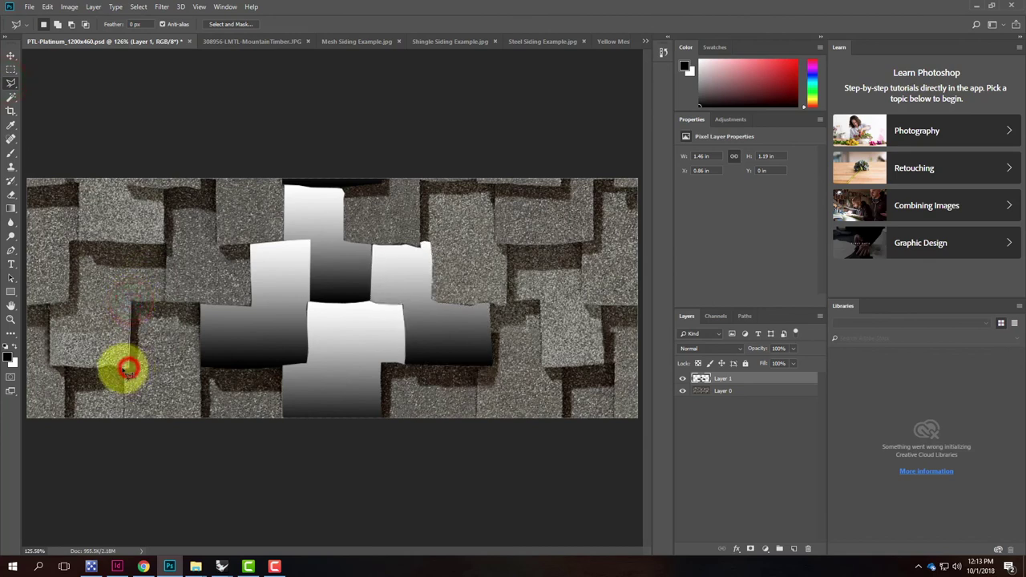
pyautogui.click(125, 419)
pyautogui.click(198, 426)
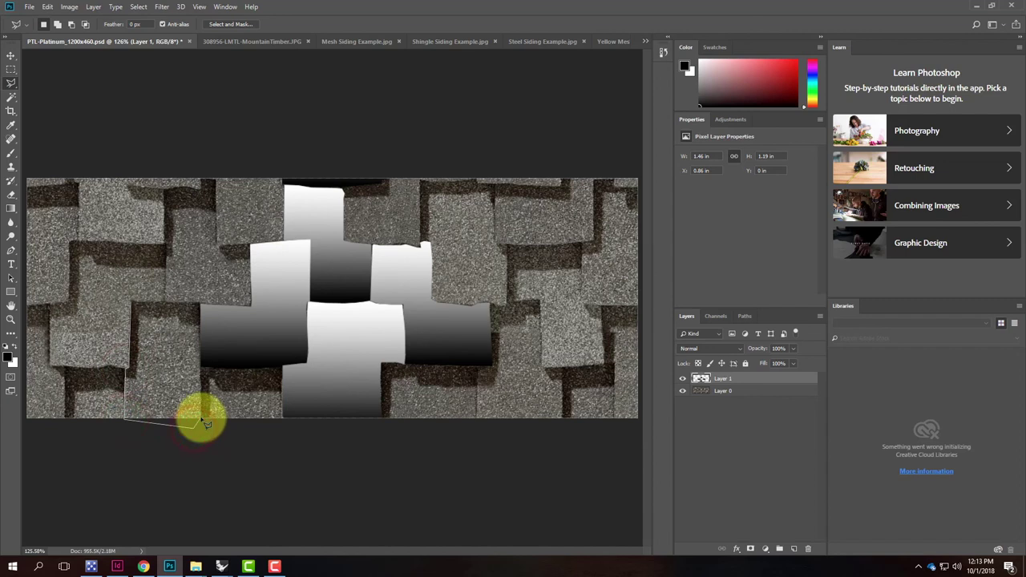
pyautogui.click(199, 417)
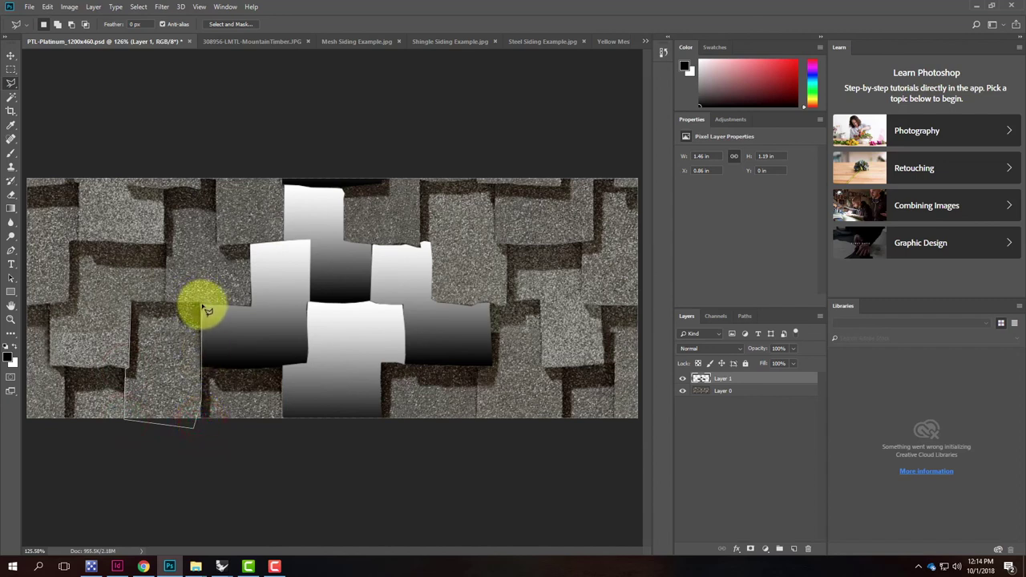
pyautogui.click(200, 302)
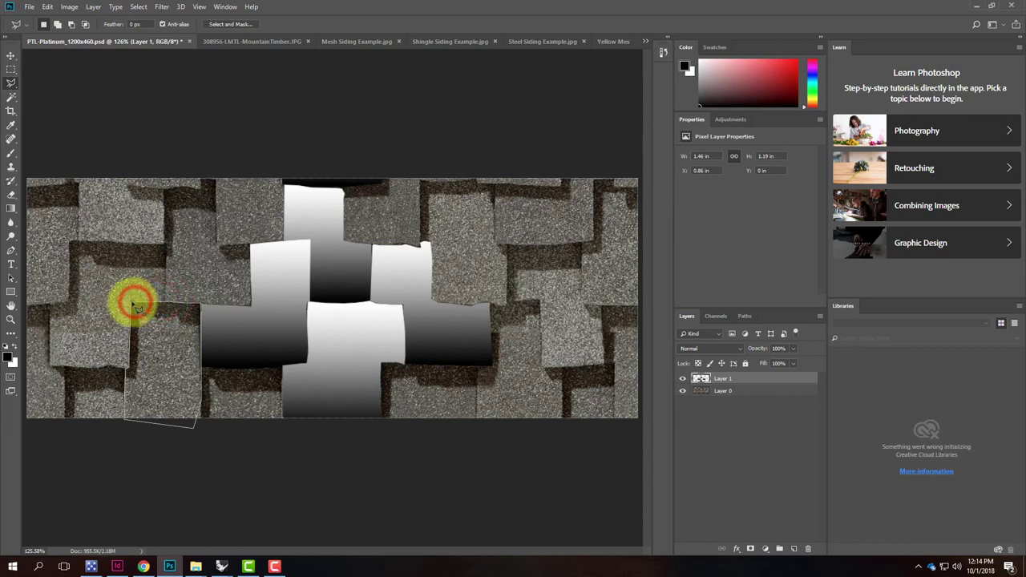
pyautogui.click(11, 207)
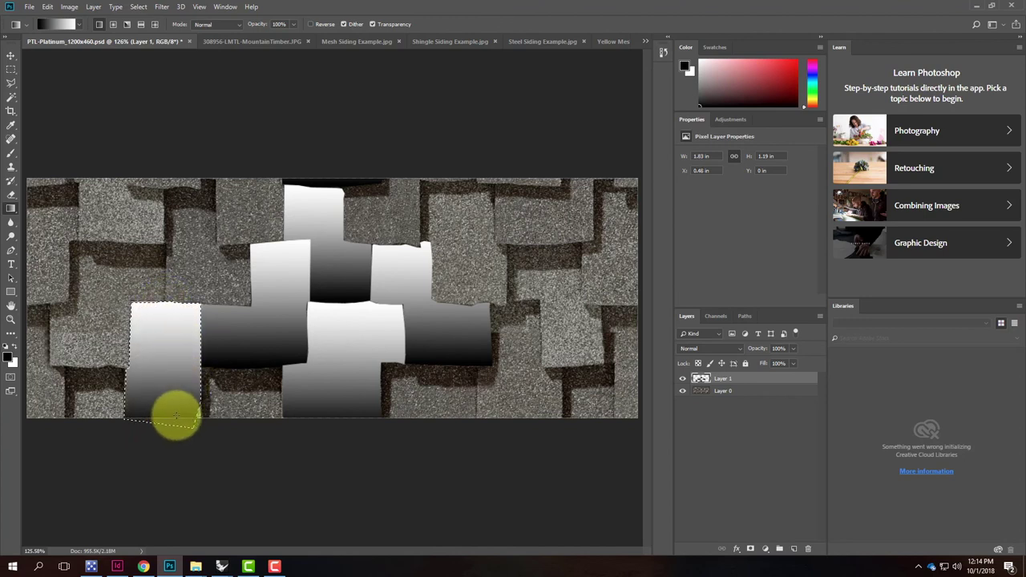
# Select that shingle's continuation strip at the image's upper edge, fill it with the gradient's black end, and clear the selection
pyautogui.click(11, 83)
pyautogui.click(127, 185)
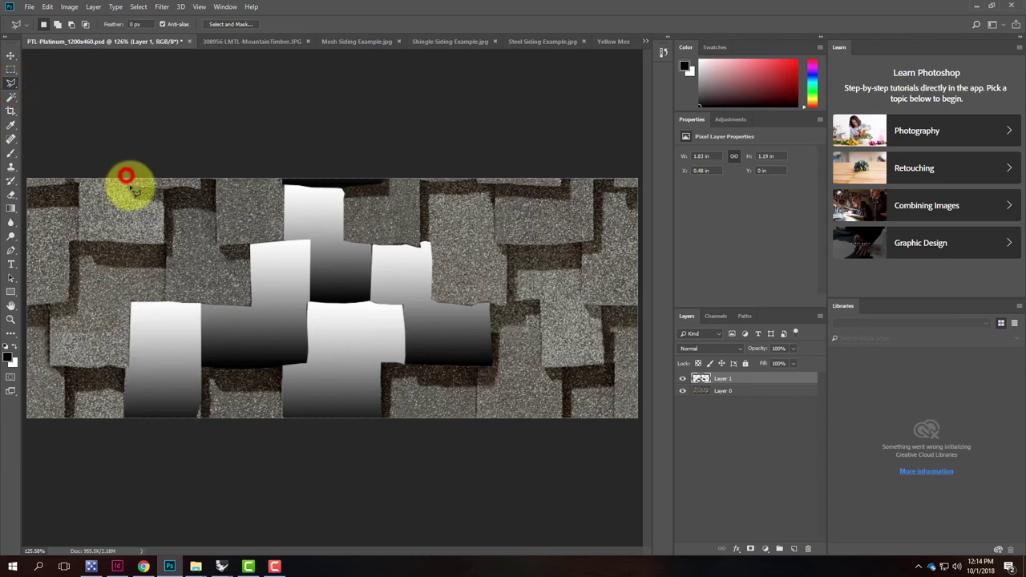
pyautogui.click(178, 188)
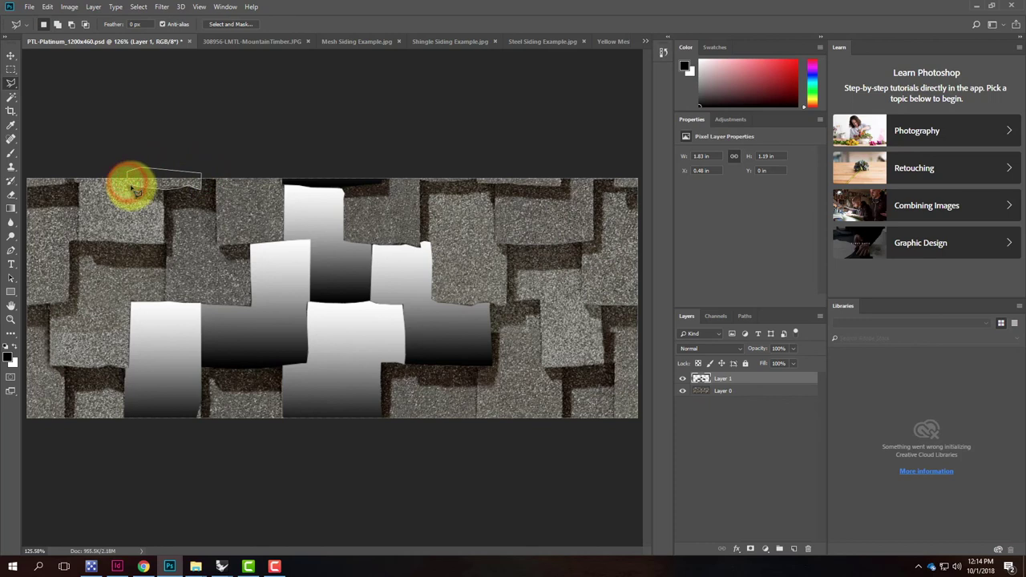
pyautogui.moveTo(141, 186); pyautogui.dragTo(222, 184)
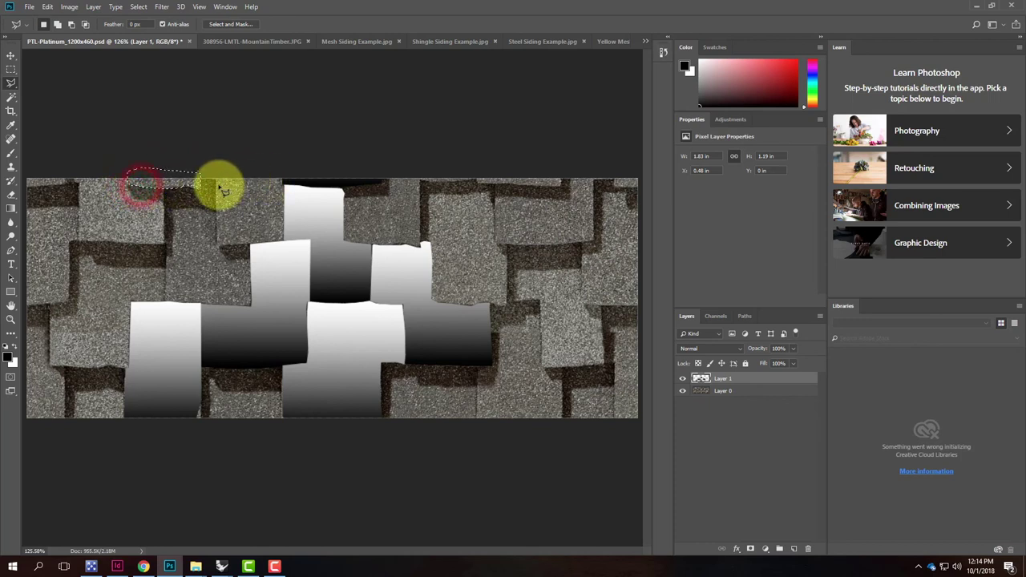
pyautogui.click(10, 206)
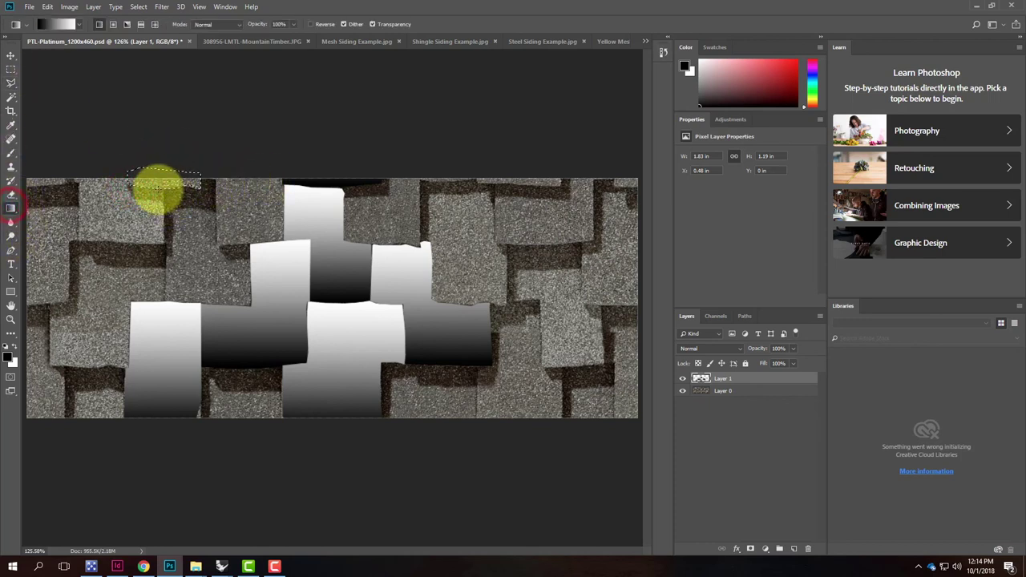
pyautogui.moveTo(159, 190); pyautogui.dragTo(162, 88)
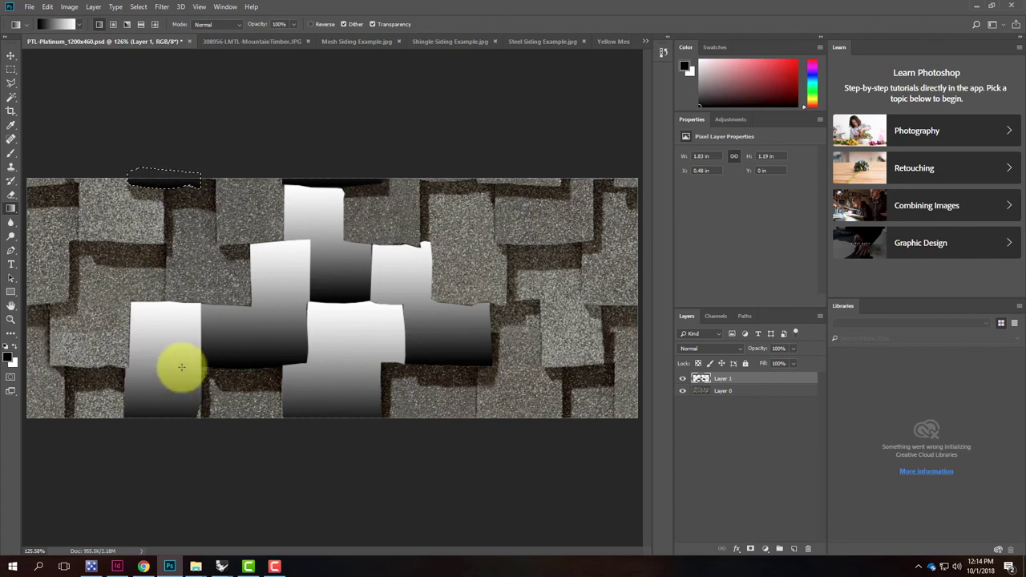
pyautogui.click(10, 69)
pyautogui.click(221, 152)
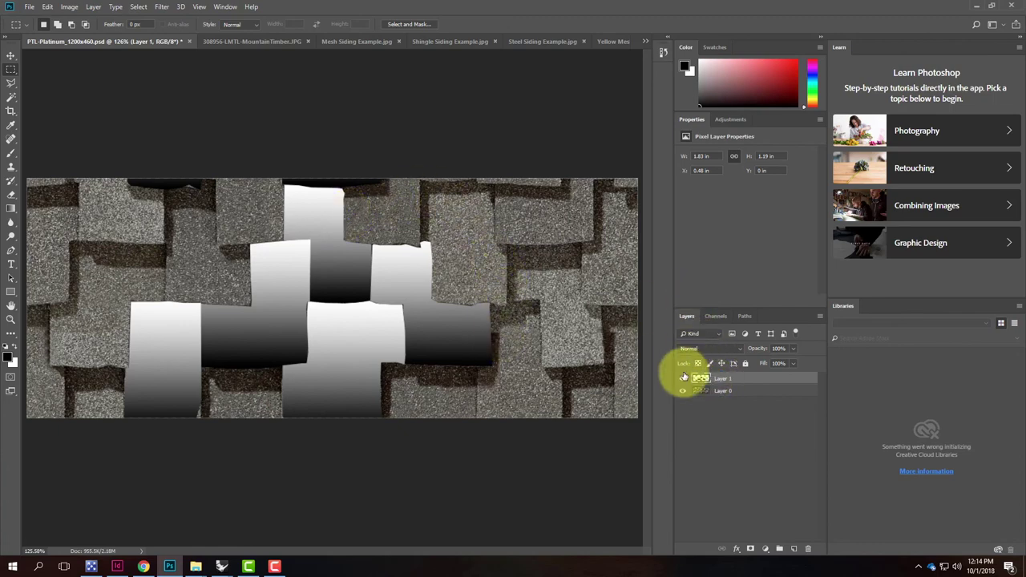
# Hide Layer 1 and add a Channel Mixer adjustment layer set to Monochrome to turn the shingle image gray
pyautogui.click(682, 378)
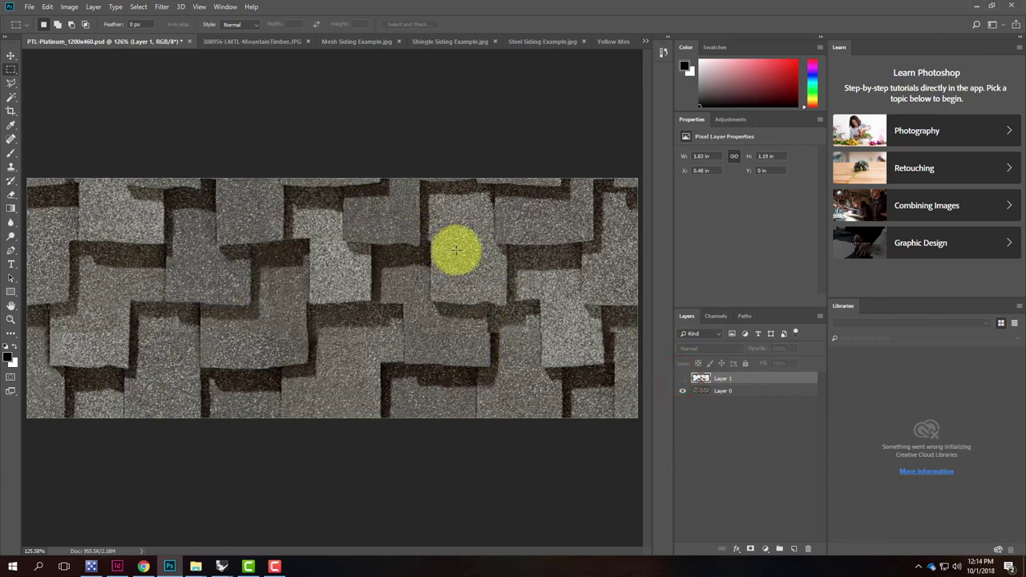
pyautogui.click(70, 7)
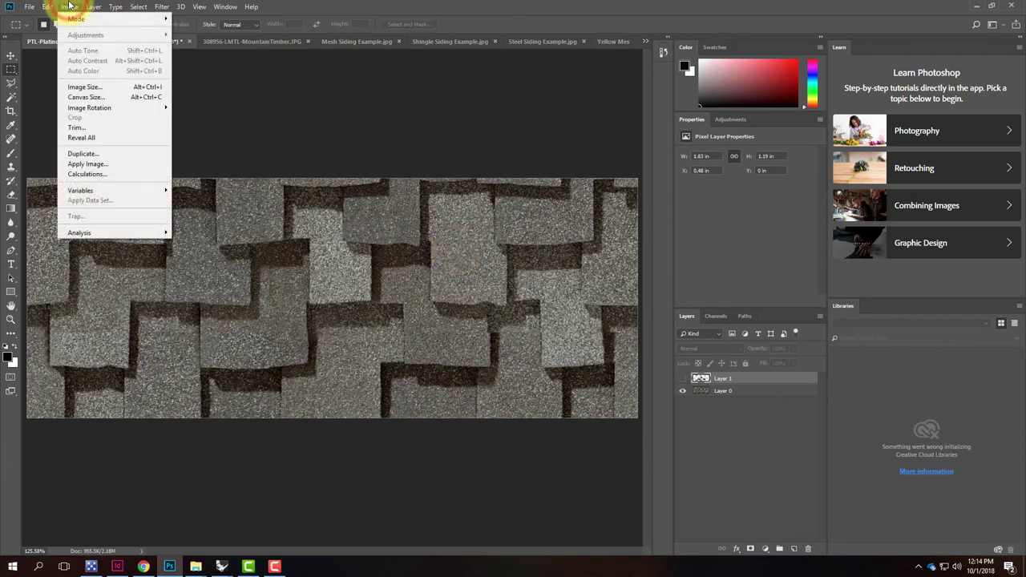
pyautogui.moveTo(93, 6)
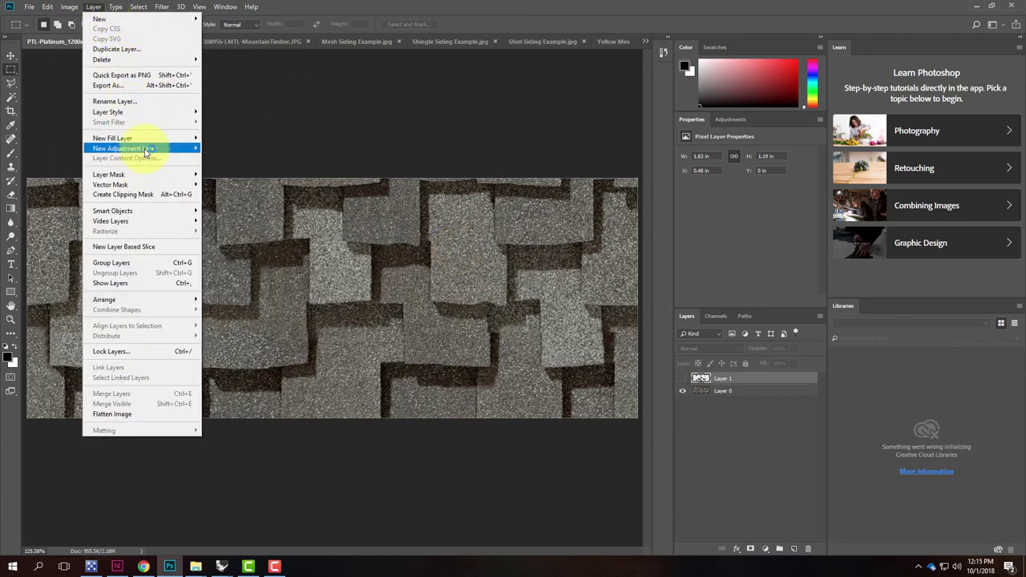
pyautogui.moveTo(137, 148)
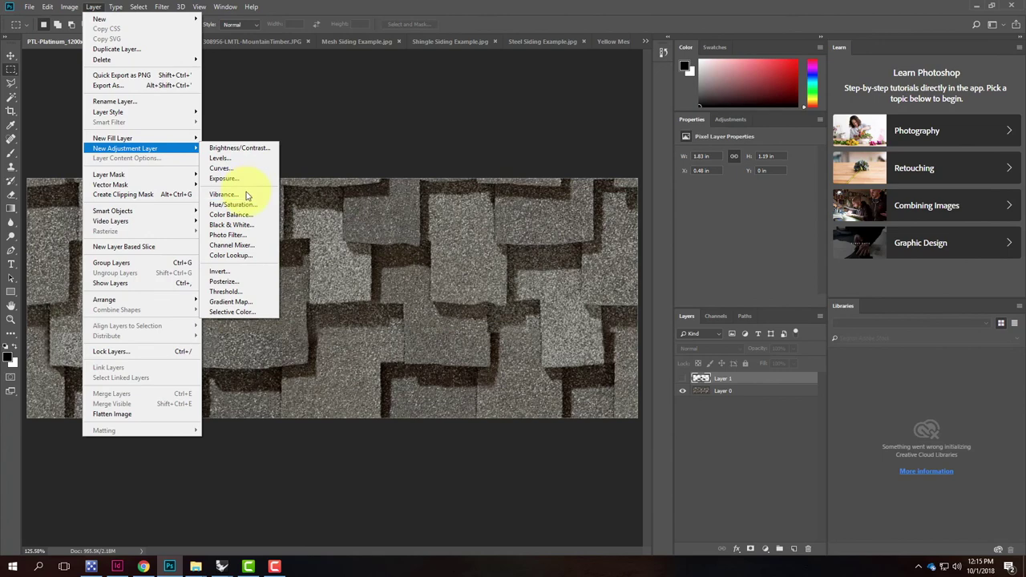
pyautogui.click(243, 246)
pyautogui.click(599, 168)
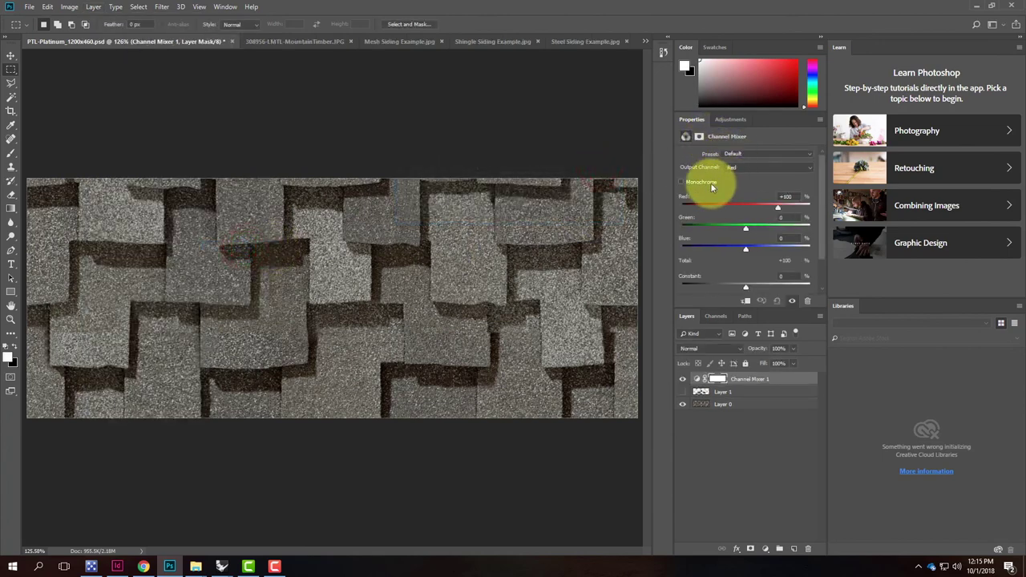
pyautogui.click(682, 182)
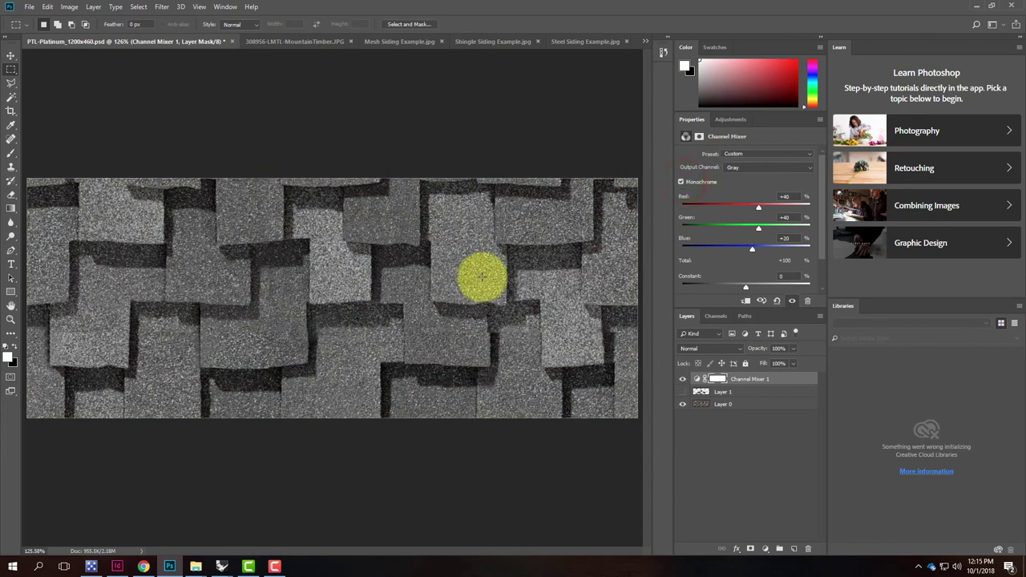
# Add a Levels adjustment layer above the Channel Mixer with input levels of 12 for black and 126 for white
pyautogui.click(32, 7)
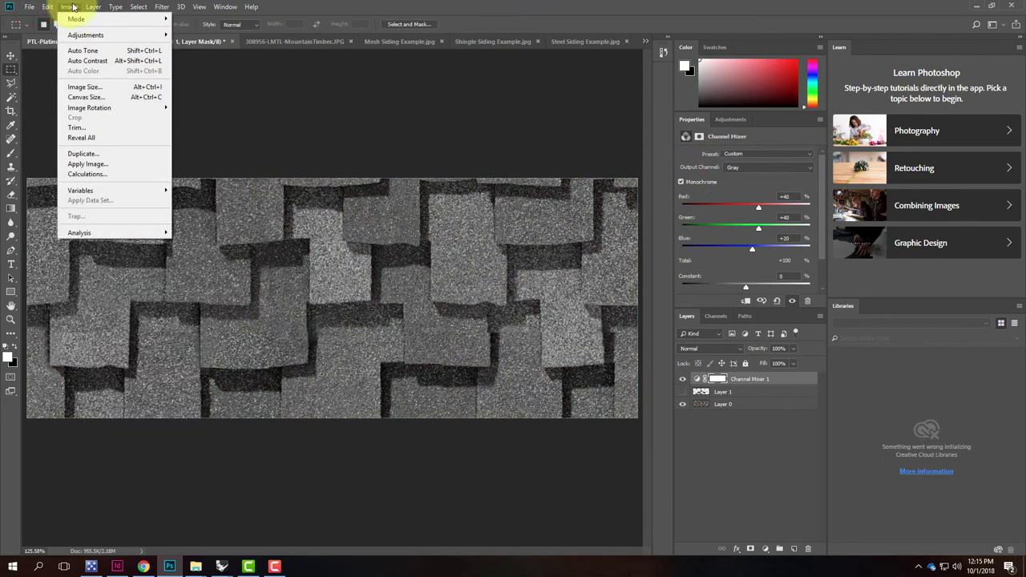
pyautogui.moveTo(92, 8)
pyautogui.moveTo(140, 148)
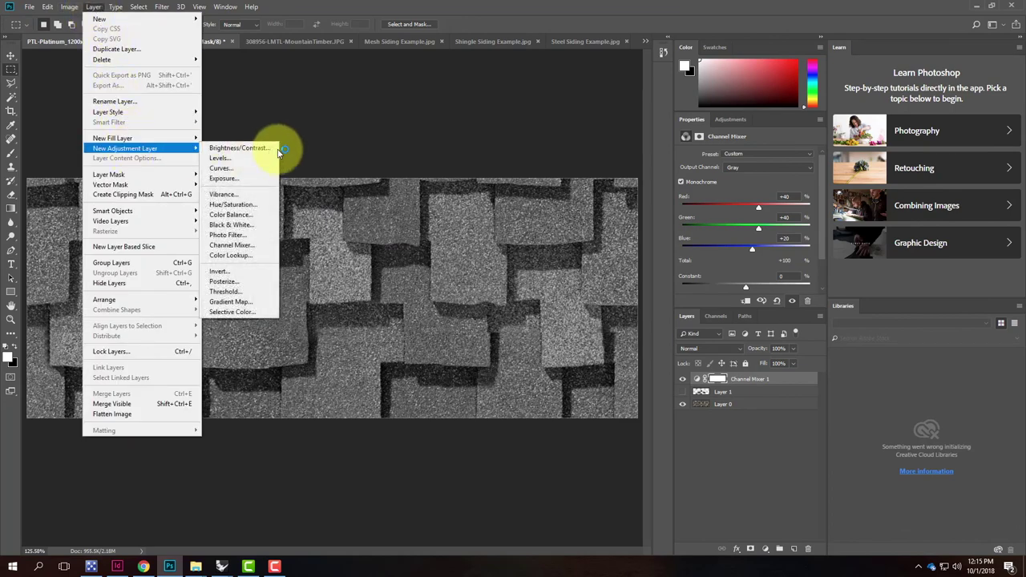
pyautogui.click(255, 160)
pyautogui.click(603, 166)
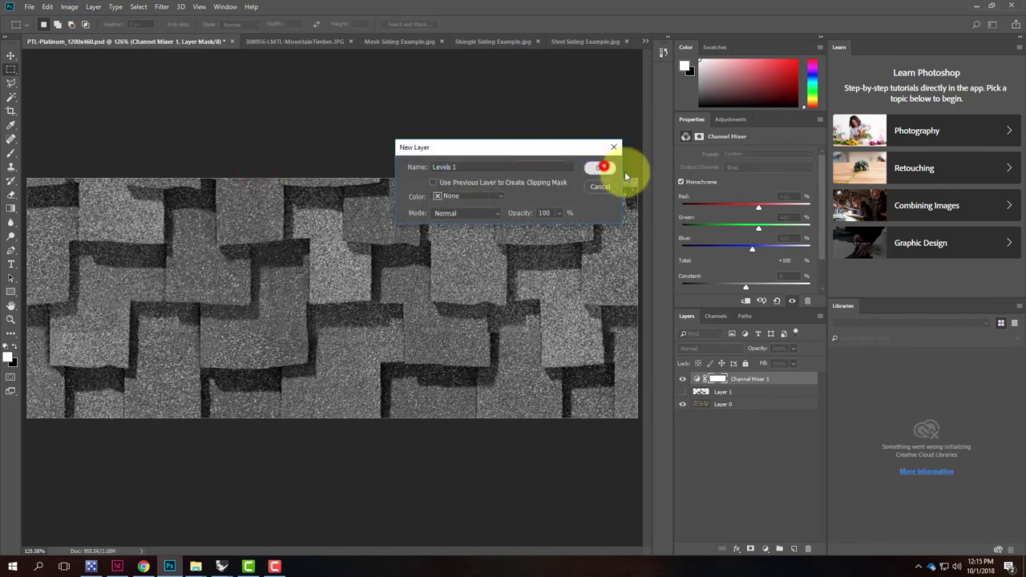
pyautogui.moveTo(809, 230); pyautogui.dragTo(701, 235)
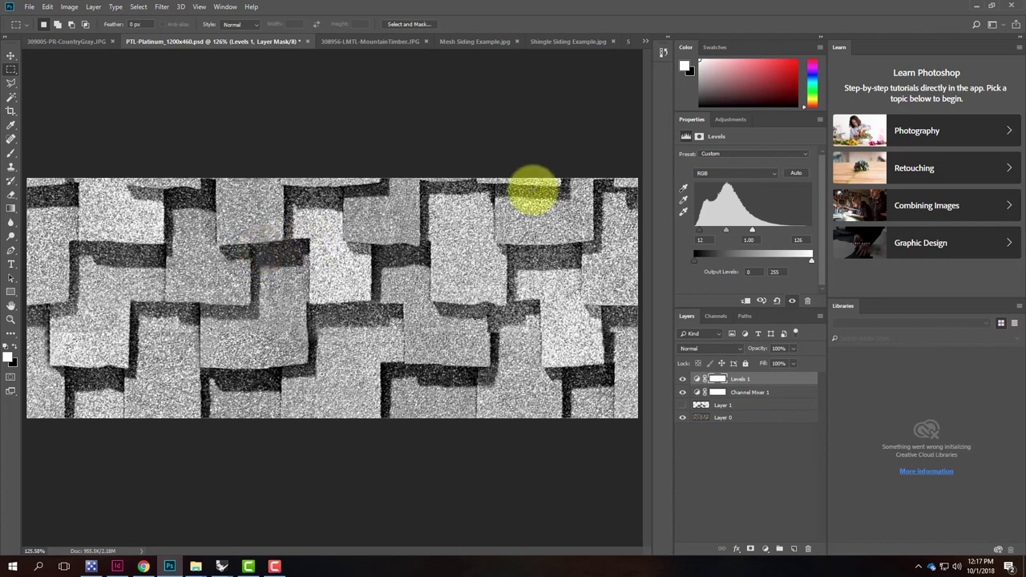
pyautogui.click(270, 566)
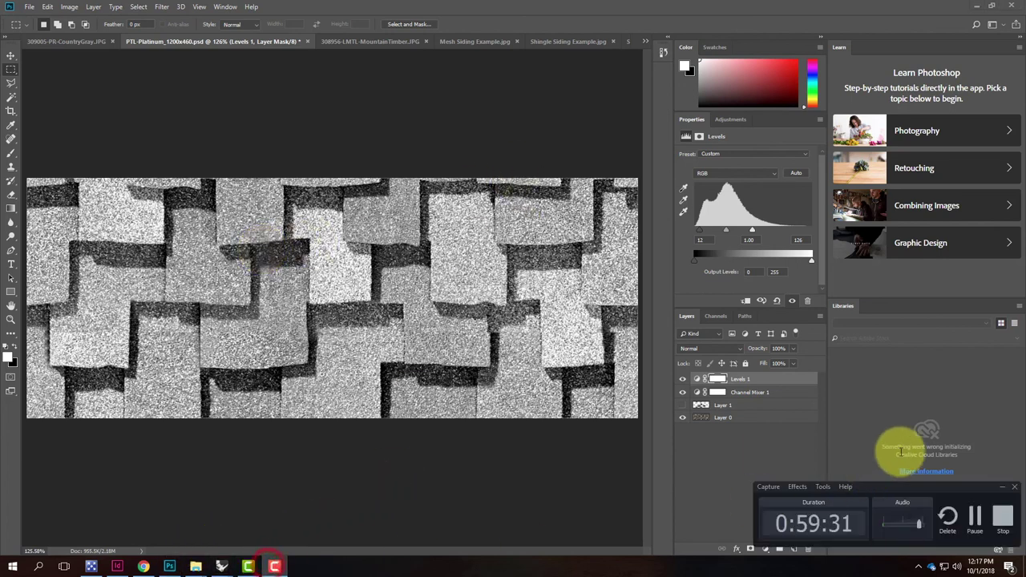